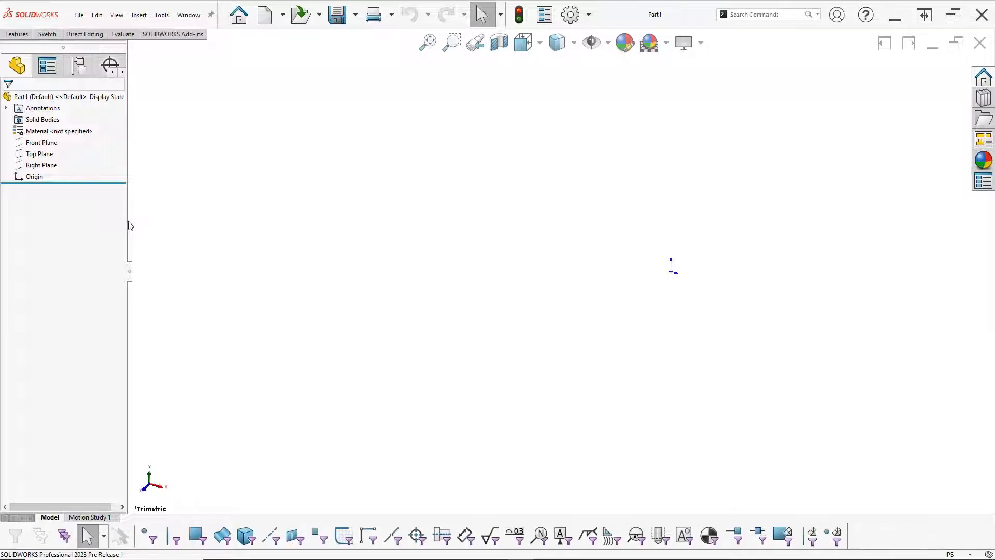
- Widen the feature tree so its full entries can be read and start a new 3D sketch
{"action": "left_click_drag", "start_coordinate": [128, 221], "coordinate": [171, 215]}
{"action": "left_click", "coordinate": [284, 223]}
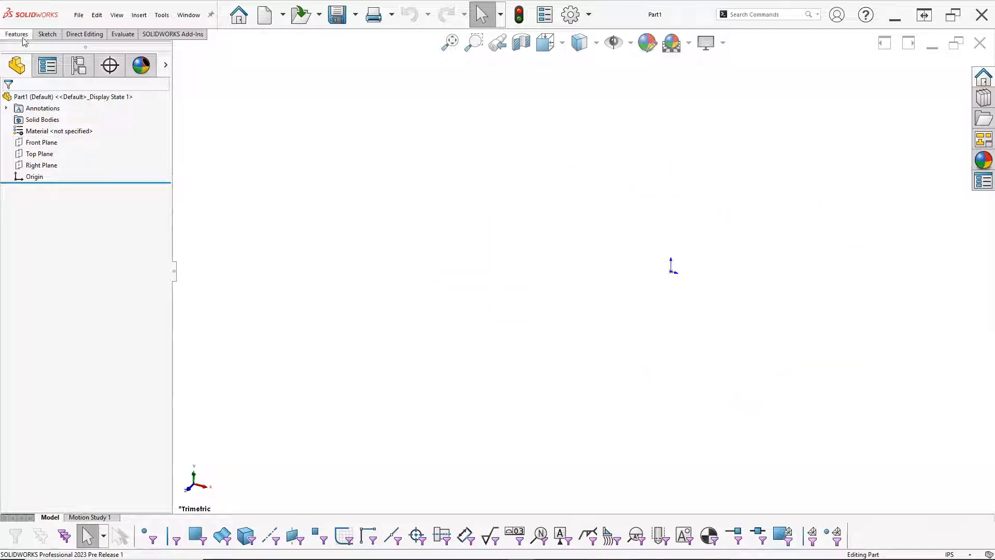
{"action": "left_click", "coordinate": [50, 35]}
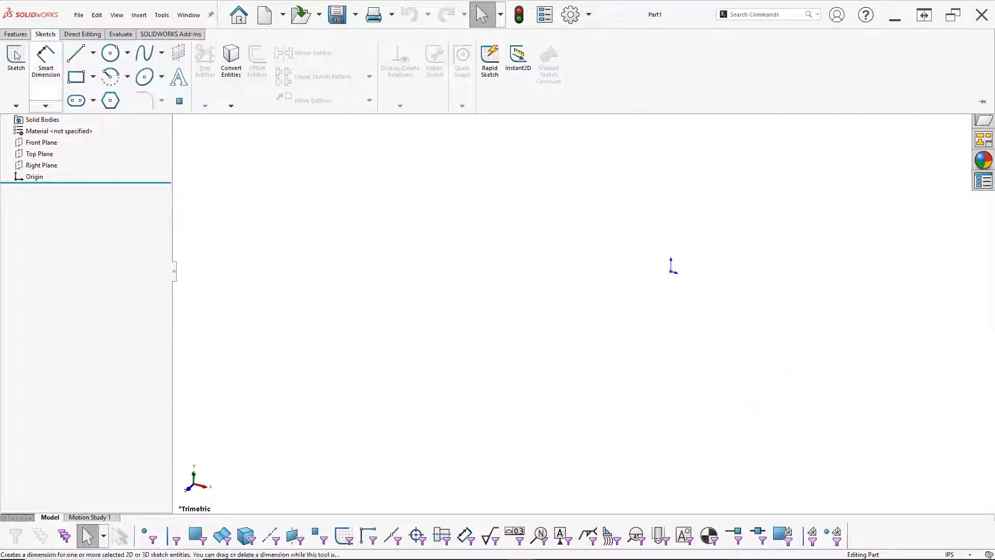
{"action": "left_click", "coordinate": [17, 107]}
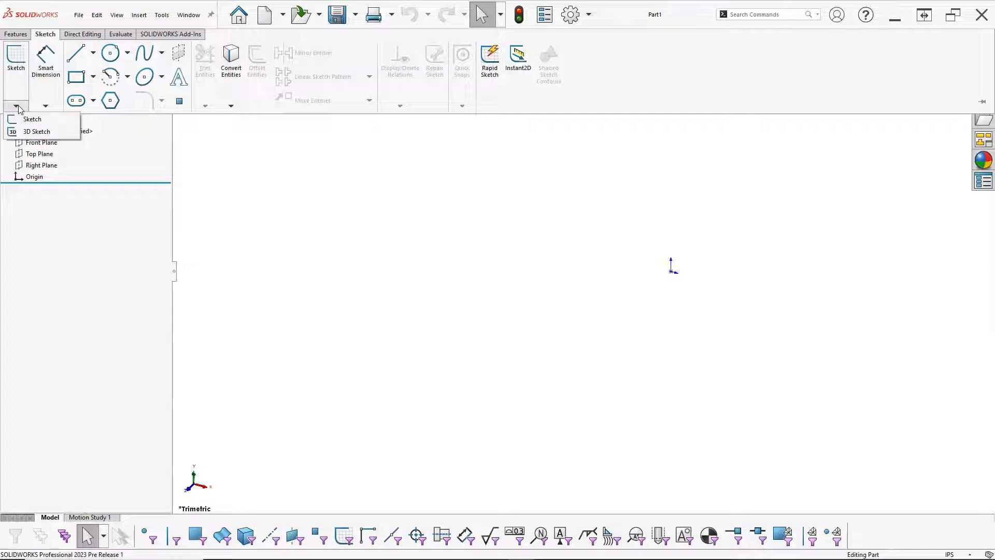
{"action": "left_click", "coordinate": [27, 133]}
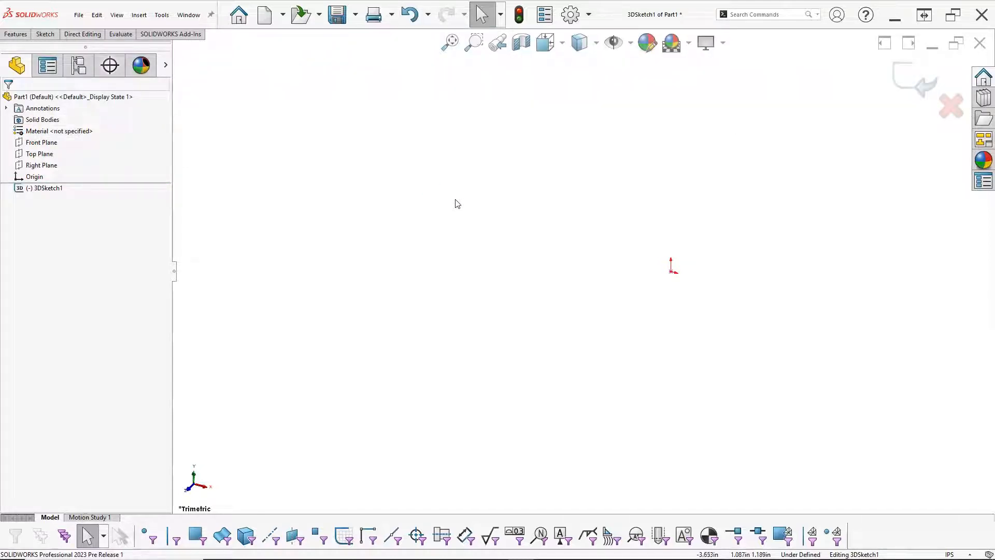
- Draw a vertical centerline about 3.78 in long upward from the origin on the Front Plane in the 3D sketch
{"action": "key", "text": "l"}
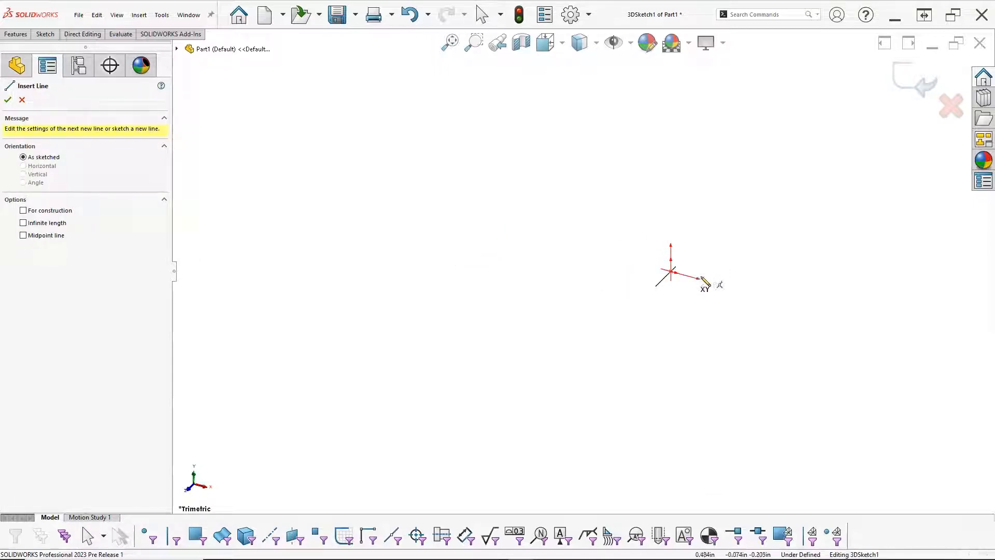
{"action": "left_click", "coordinate": [21, 101]}
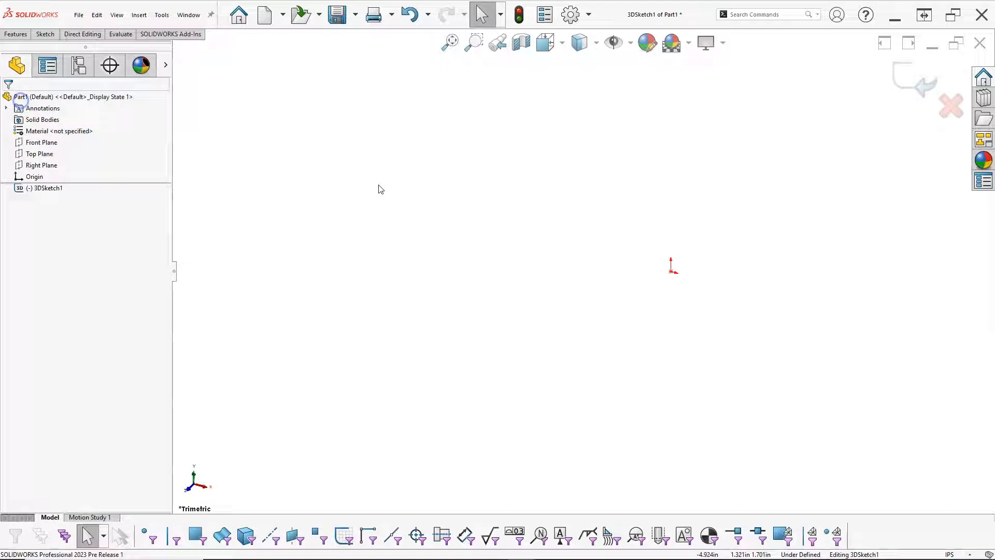
{"action": "left_click", "coordinate": [39, 143]}
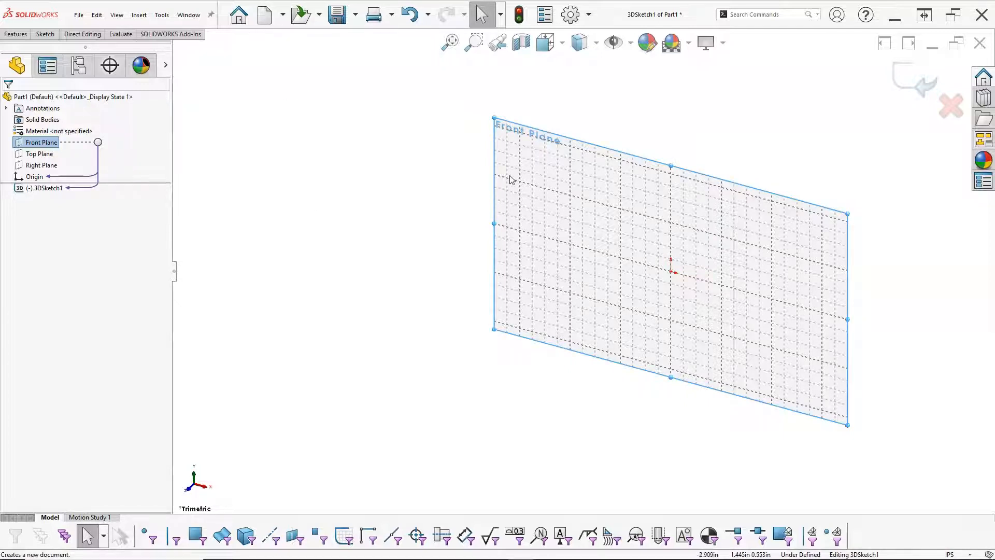
{"action": "left_click", "coordinate": [45, 34]}
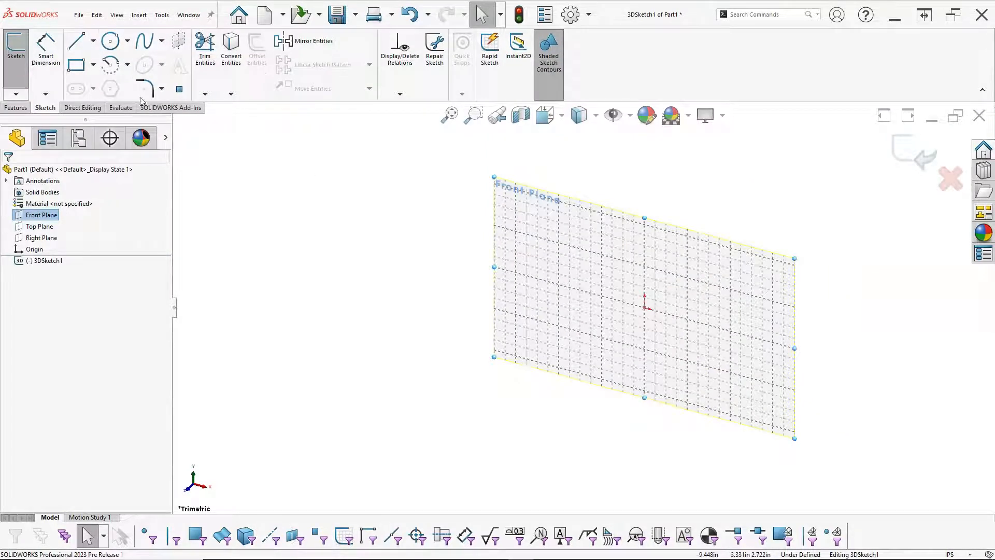
{"action": "left_click", "coordinate": [93, 40]}
{"action": "left_click", "coordinate": [97, 74]}
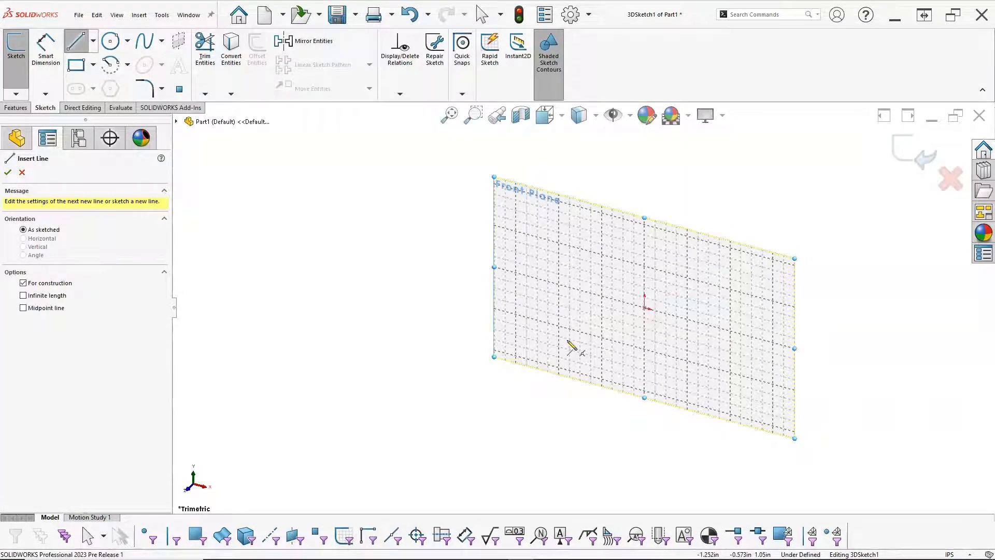
{"action": "left_click", "coordinate": [645, 309]}
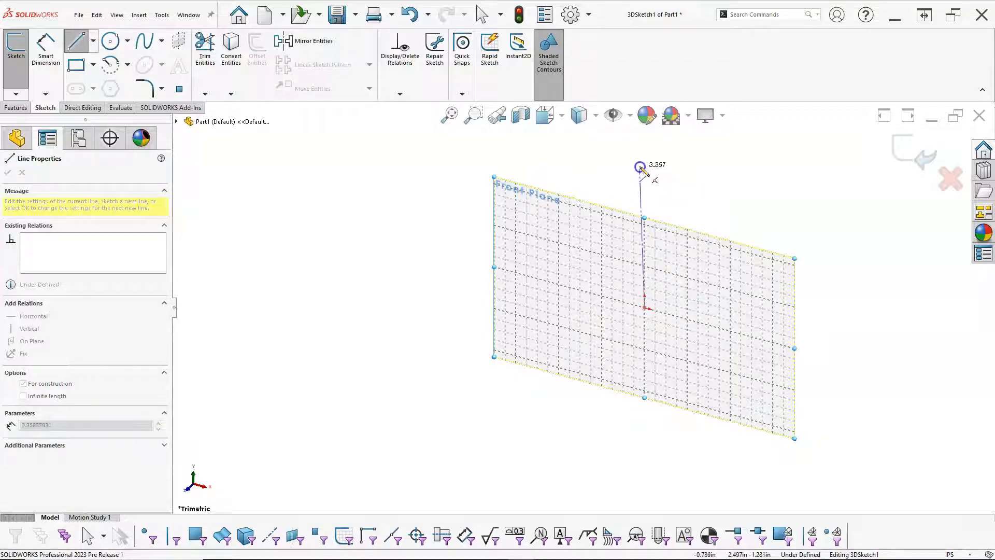
{"action": "left_click", "coordinate": [665, 164]}
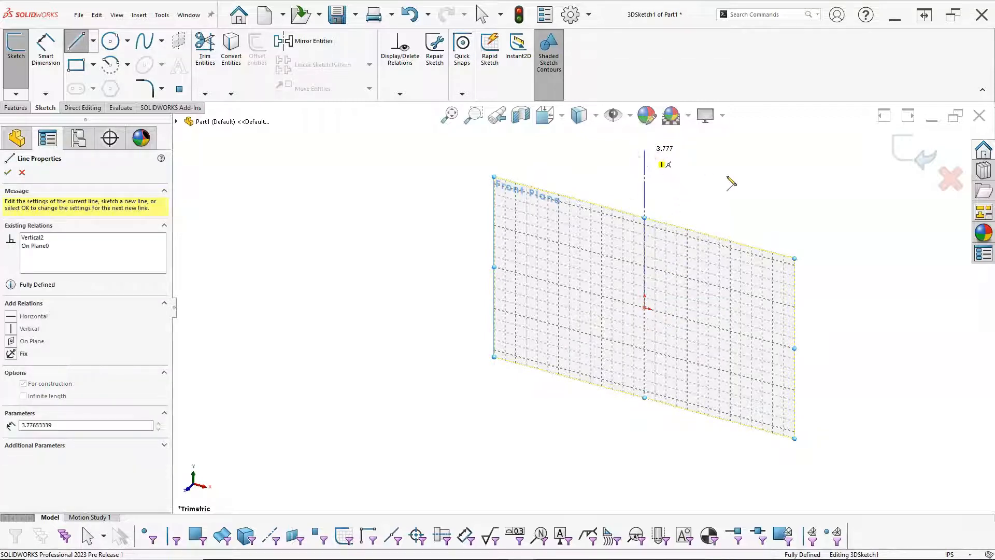
{"action": "right_click", "coordinate": [728, 176]}
{"action": "left_click", "coordinate": [808, 188]}
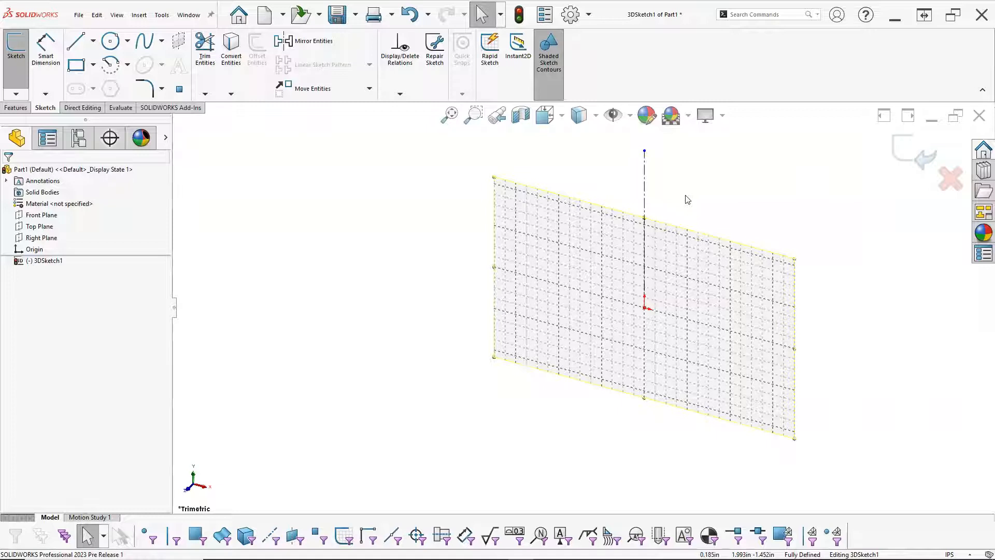
- Dimension the vertical centerline's length to 6 in and deactivate the Front Plane as the sketching plane
{"action": "key", "text": "s"}
{"action": "left_click", "coordinate": [742, 211]}
{"action": "left_click", "coordinate": [643, 208]}
{"action": "left_click", "coordinate": [536, 228]}
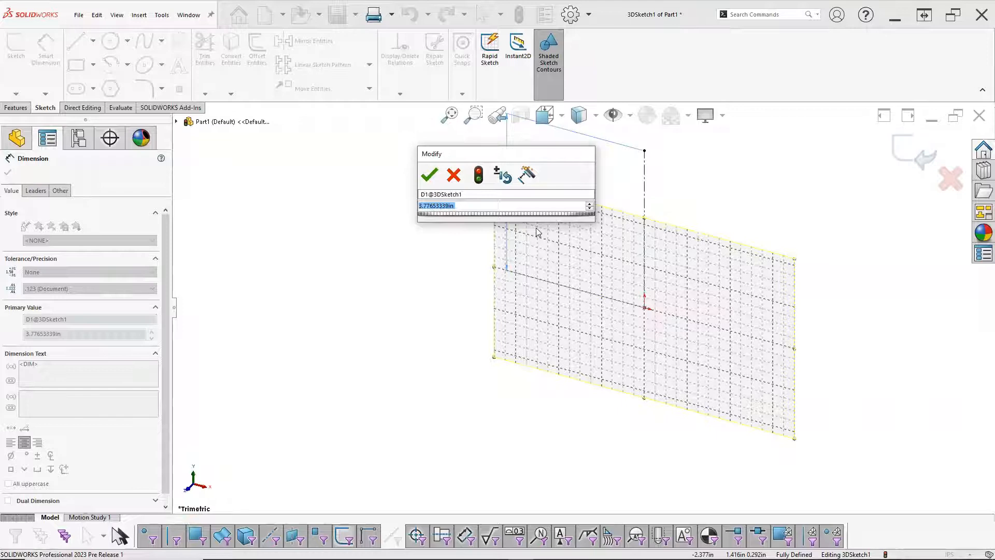
{"action": "type", "text": "6"}
{"action": "key", "text": "Return"}
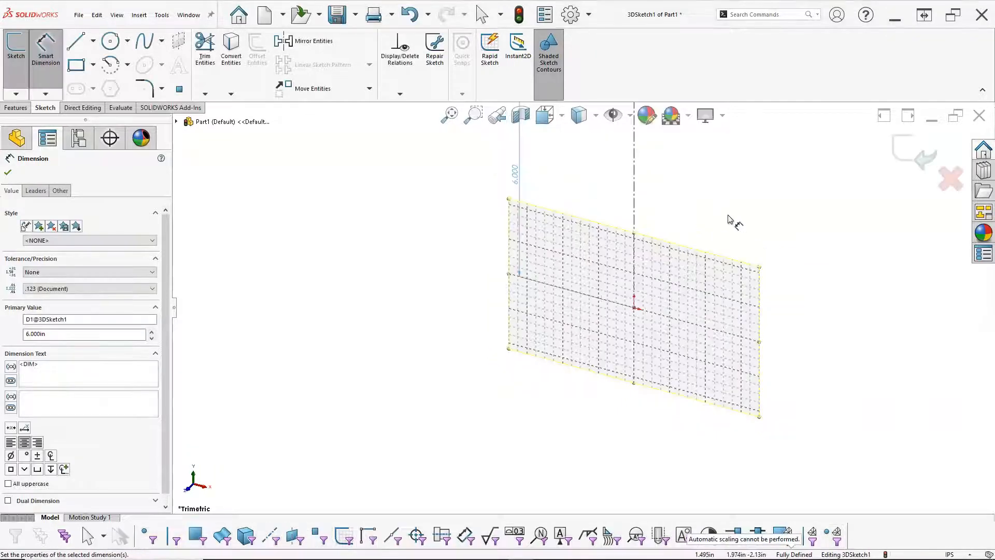
{"action": "right_click", "coordinate": [695, 244]}
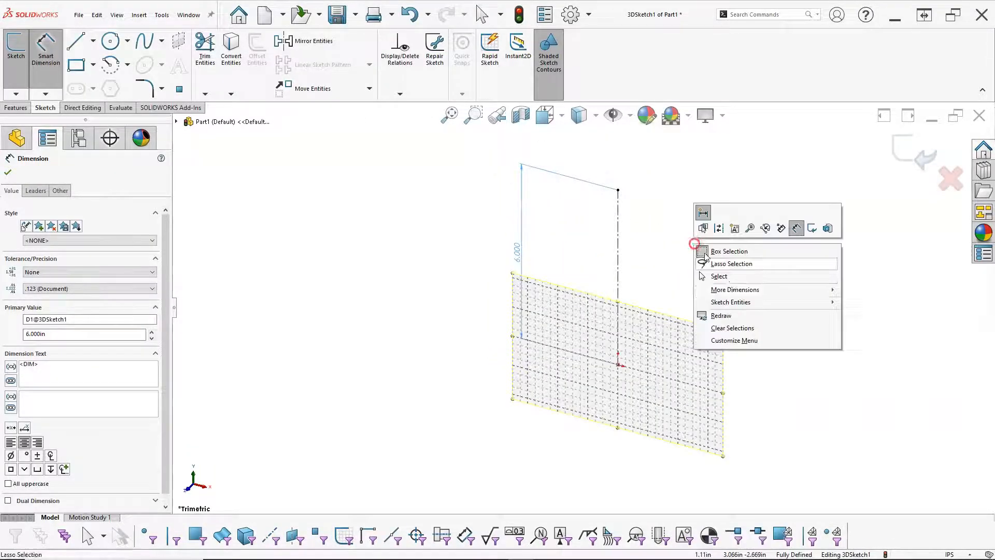
{"action": "left_click", "coordinate": [728, 282]}
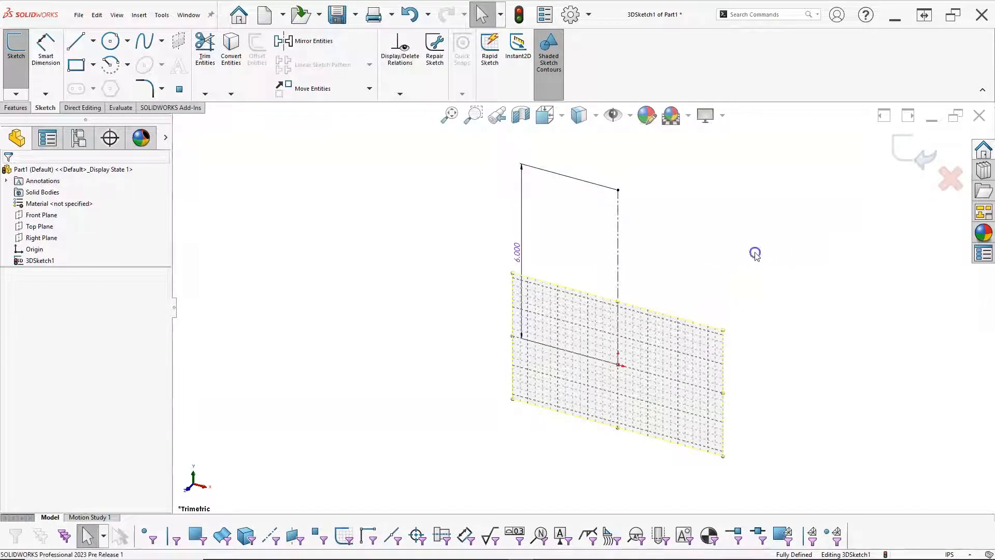
{"action": "left_click", "coordinate": [755, 254]}
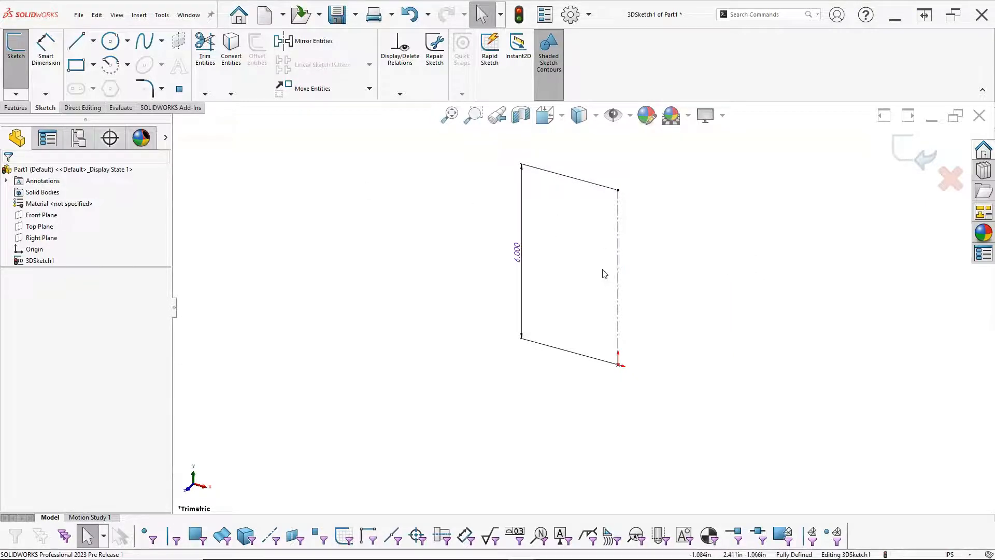
- Draw a circle with a radius of about 2.56 in, centered on the origin, on the Top Plane
{"action": "left_click", "coordinate": [38, 229]}
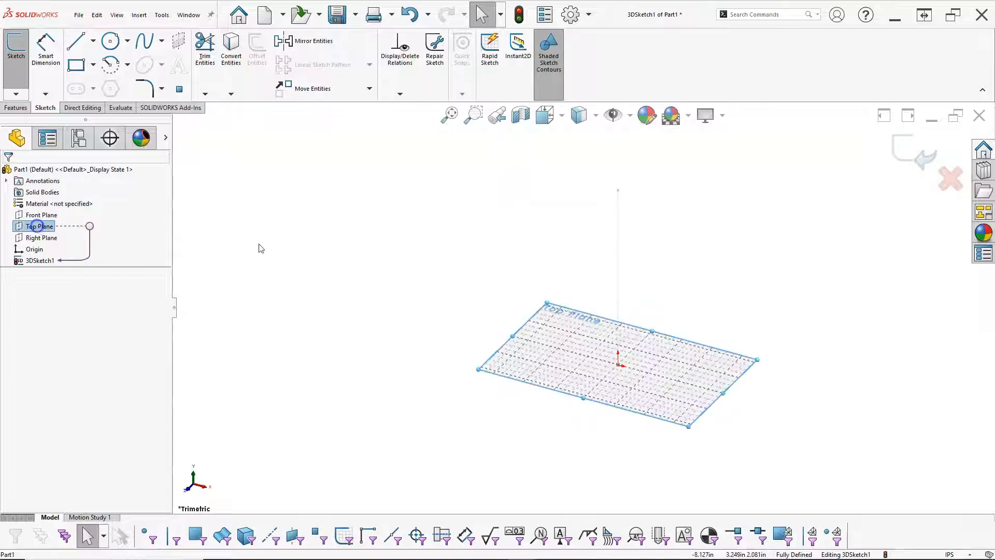
{"action": "left_click", "coordinate": [110, 42]}
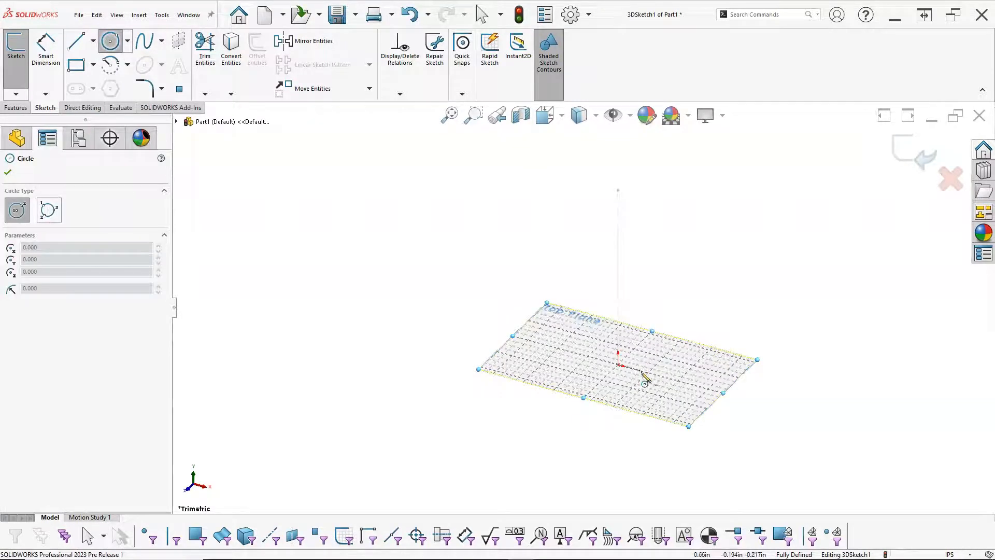
{"action": "left_click", "coordinate": [617, 365]}
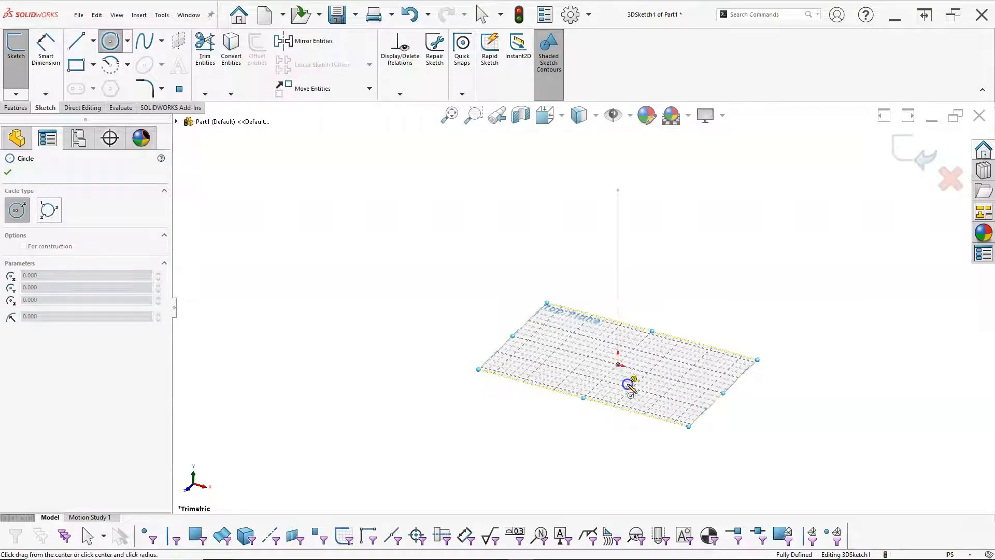
{"action": "left_click", "coordinate": [660, 404]}
{"action": "right_click", "coordinate": [369, 145]}
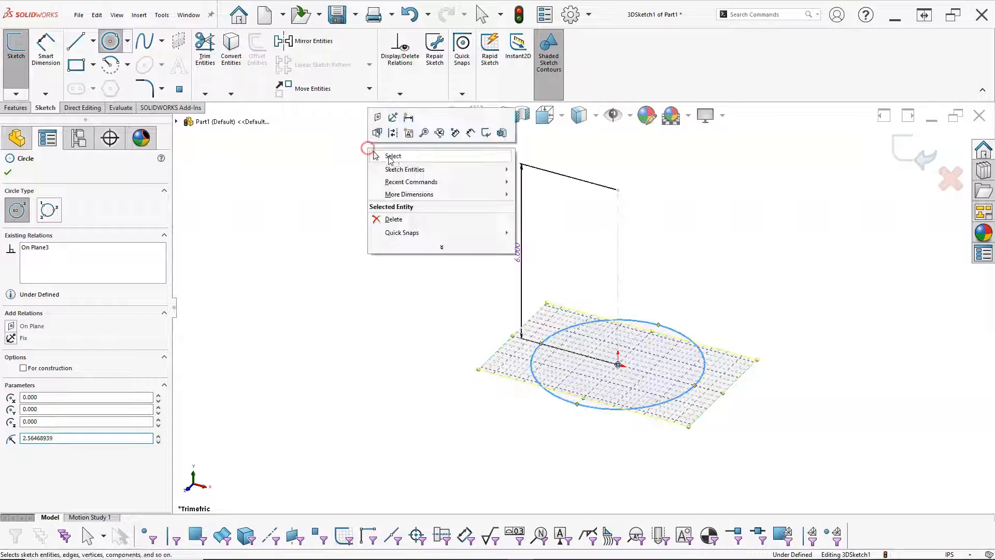
{"action": "left_click", "coordinate": [394, 158]}
- Convert the circle on the Top Plane to construction geometry
{"action": "middle_click_drag", "start_coordinate": [740, 282], "coordinate": [741, 313]}
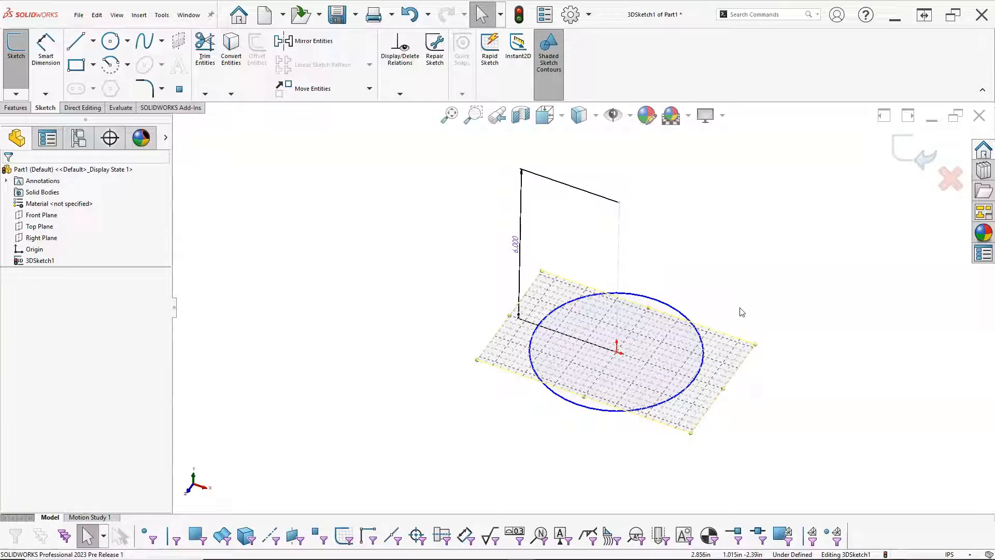
{"action": "left_click", "coordinate": [696, 329]}
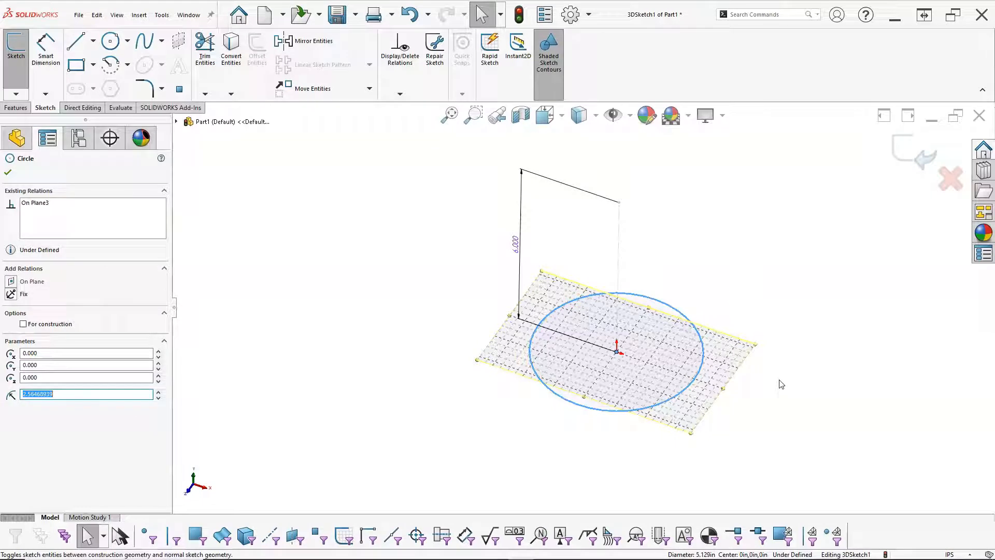
{"action": "left_click", "coordinate": [782, 383]}
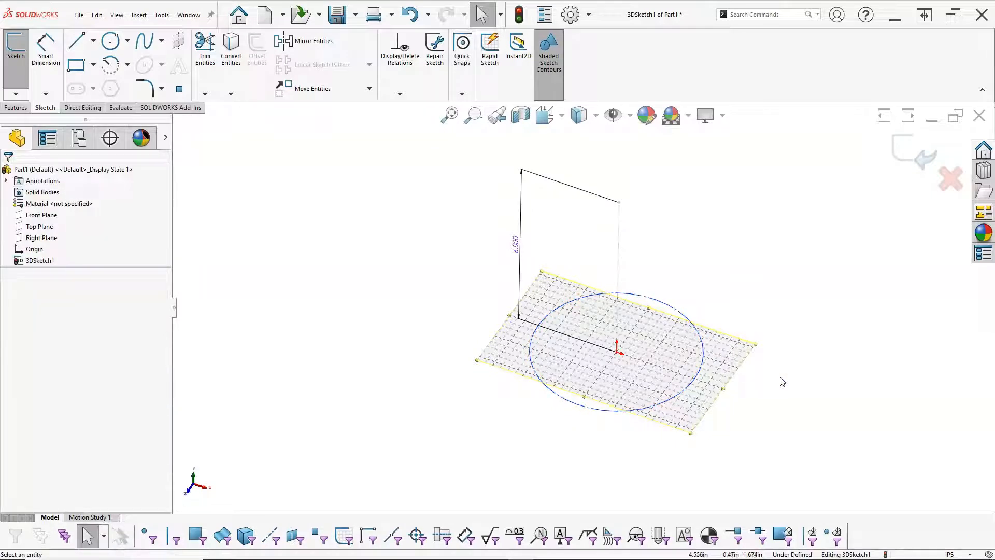
- Dimension the construction circle's diameter to 5 in
{"action": "key", "text": "ctrl+5"}
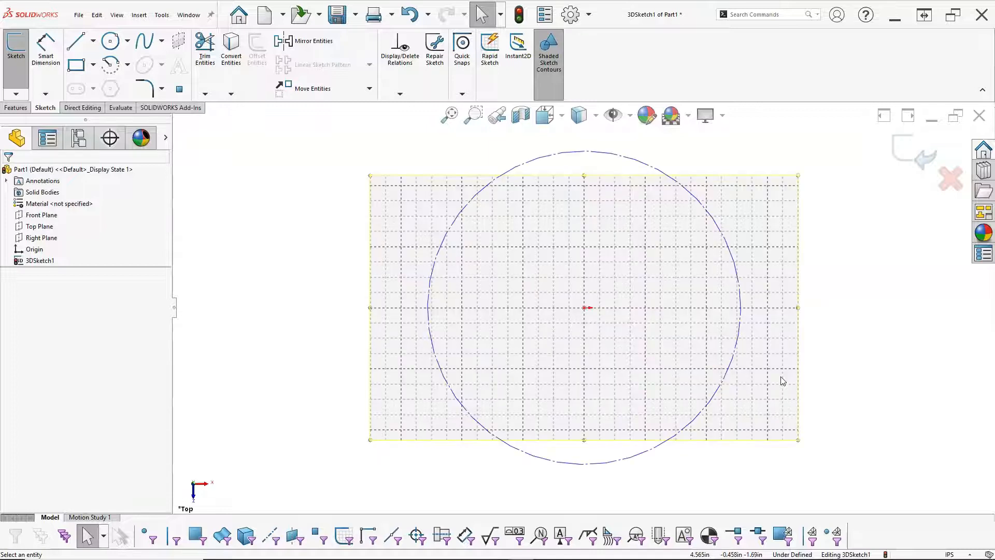
{"action": "right_click", "coordinate": [735, 272]}
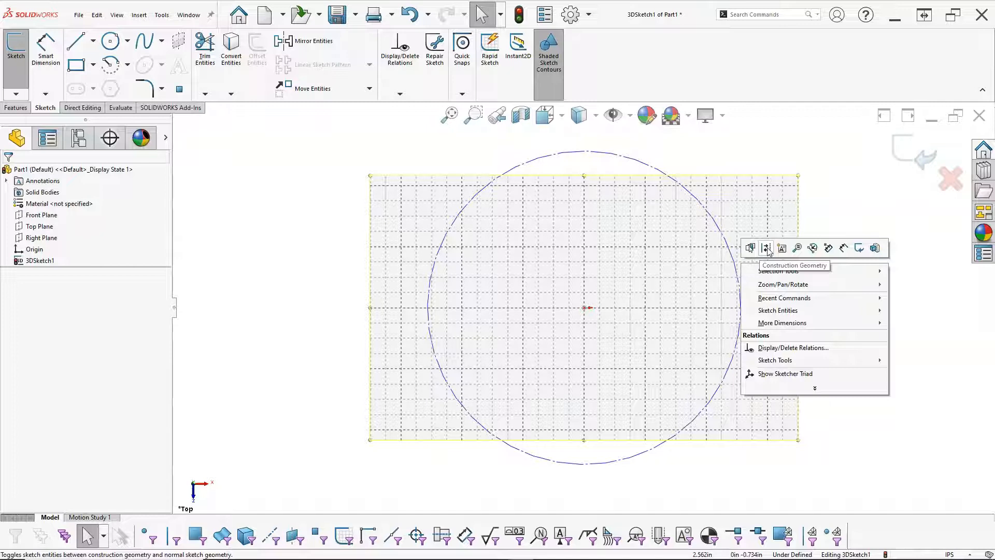
{"action": "left_click", "coordinate": [839, 212]}
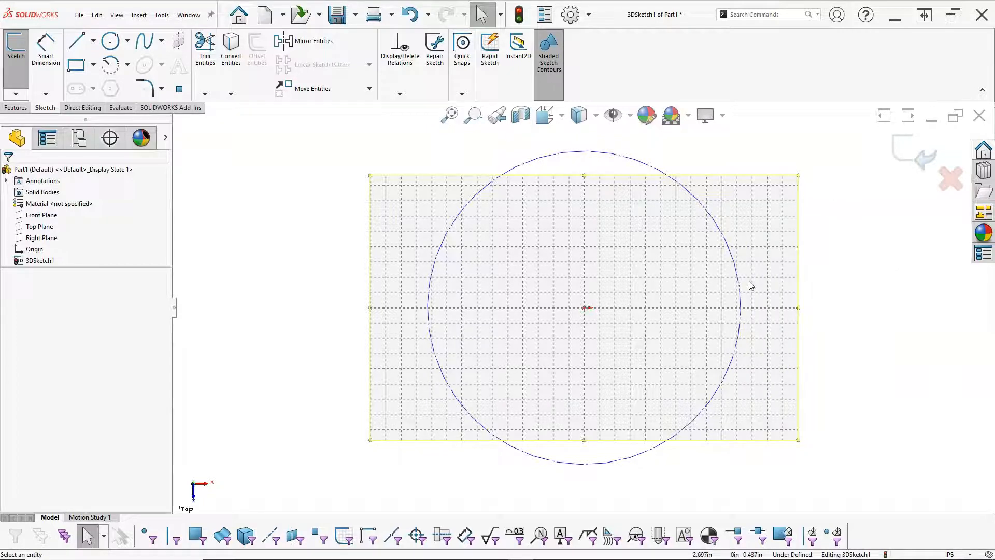
{"action": "key", "text": "s"}
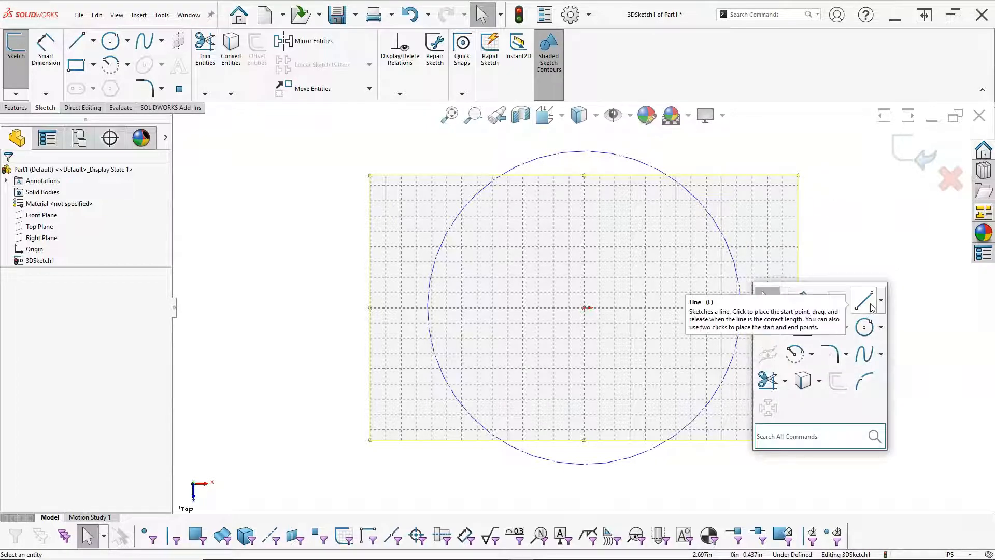
{"action": "left_click", "coordinate": [802, 297]}
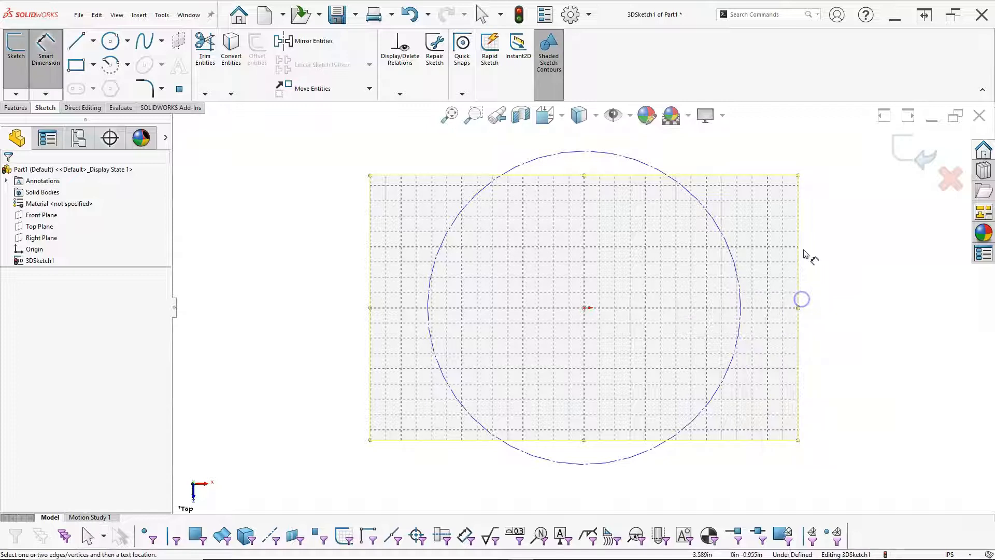
{"action": "left_click", "coordinate": [714, 229]}
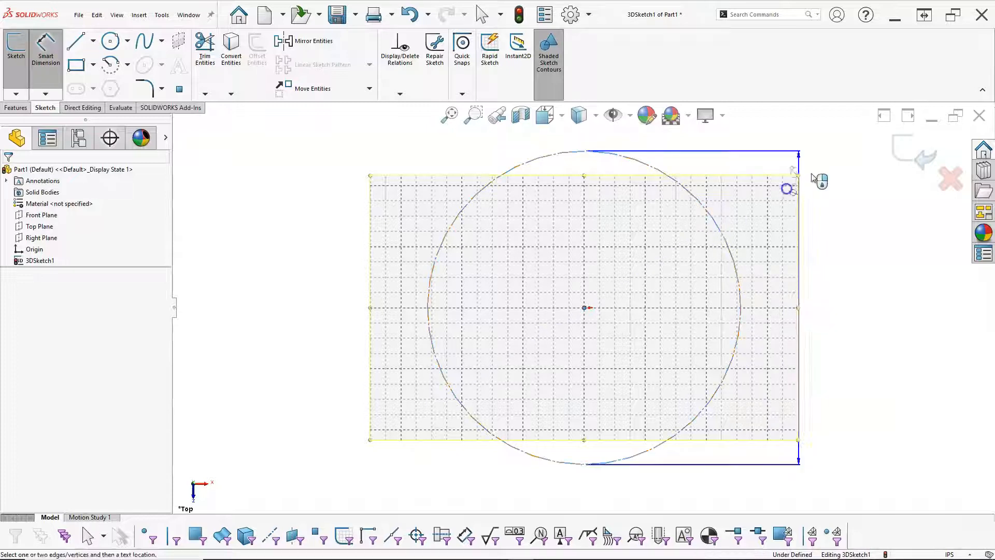
{"action": "left_click", "coordinate": [832, 130]}
{"action": "key", "text": "Return"}
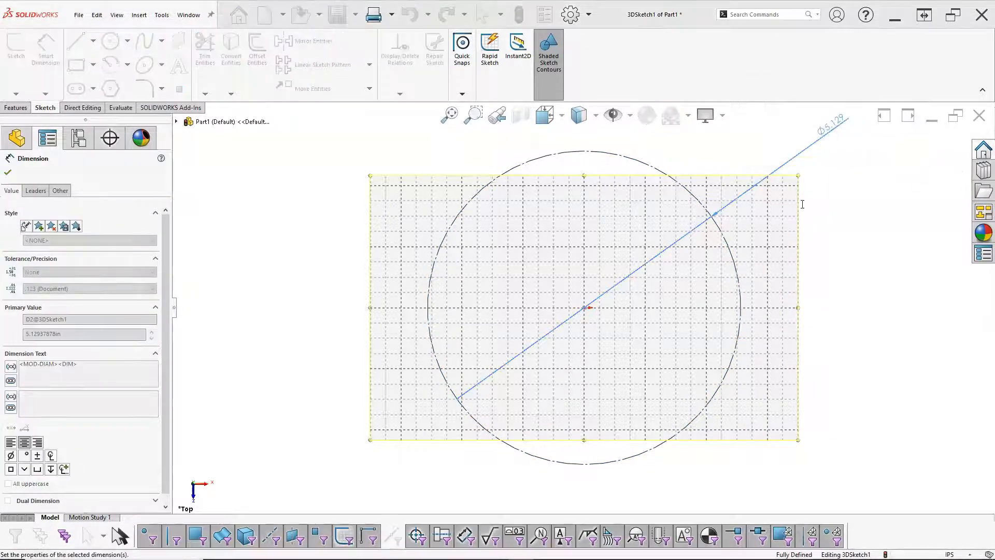
{"action": "right_click", "coordinate": [817, 229]}
{"action": "left_click", "coordinate": [842, 258]}
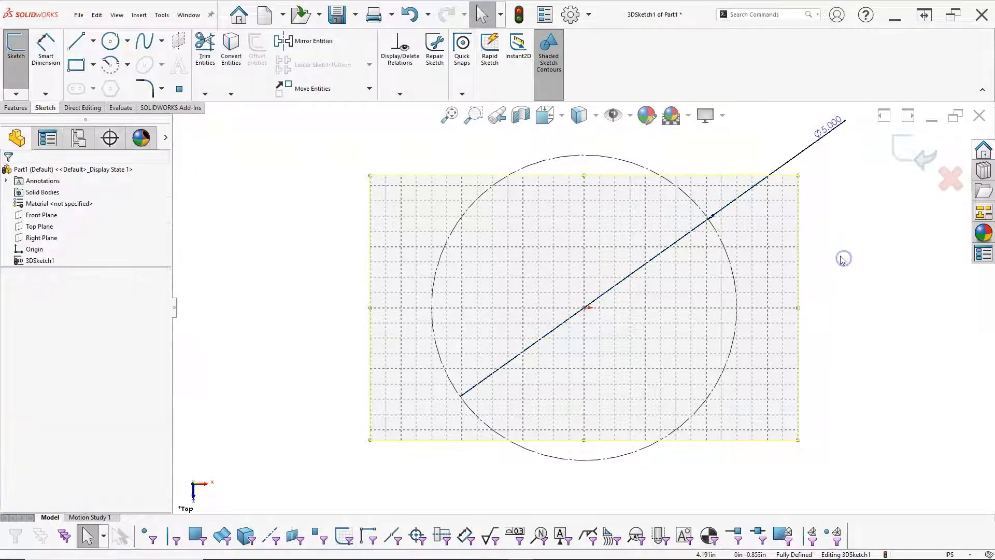
- Draw a closed five-sided outline of connected lines around the construction circle, with a bottom side about 4.14 in long
{"action": "key", "text": "l"}
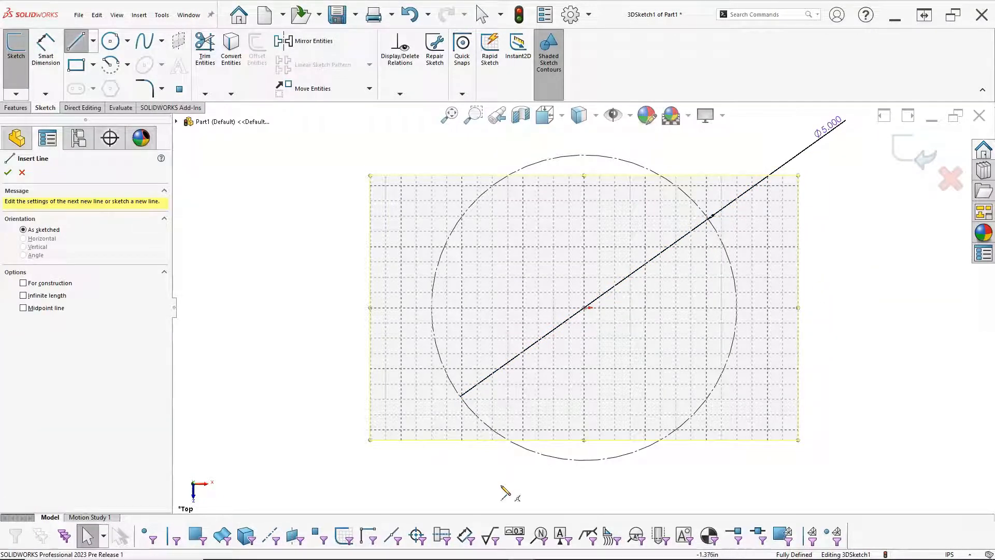
{"action": "left_click", "coordinate": [457, 472]}
{"action": "left_click", "coordinate": [710, 475]}
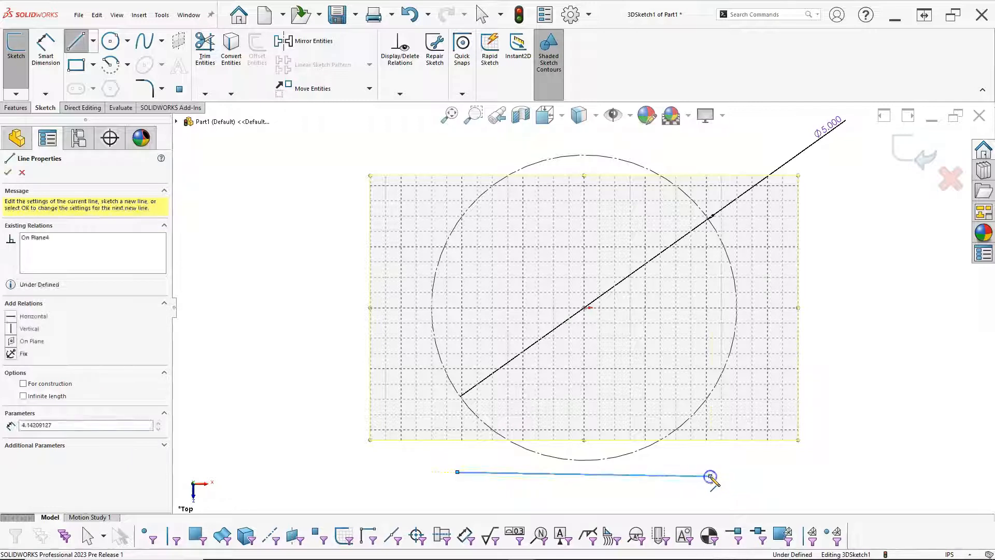
{"action": "left_click", "coordinate": [822, 287]}
{"action": "left_click", "coordinate": [619, 128]}
{"action": "left_click", "coordinate": [388, 292]}
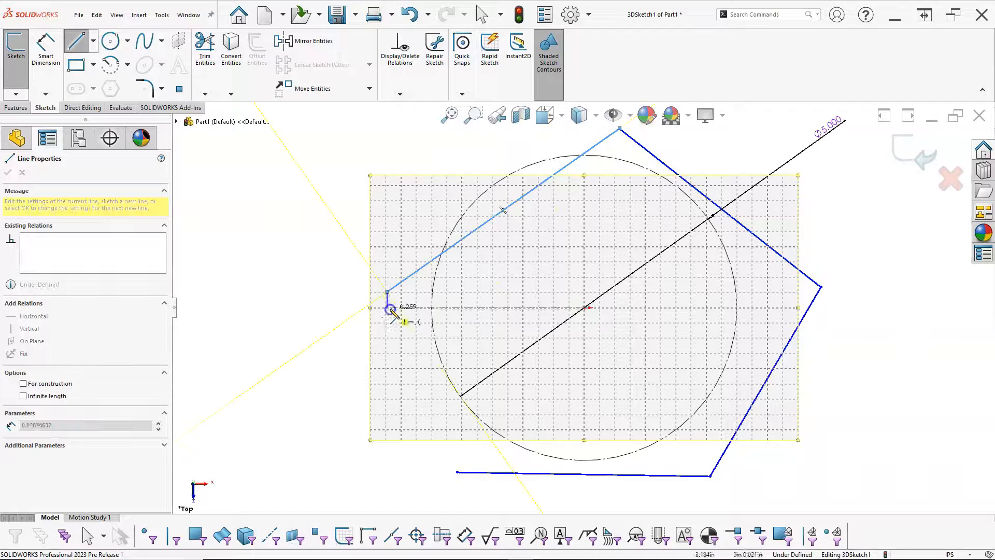
{"action": "left_click", "coordinate": [450, 474]}
{"action": "right_click", "coordinate": [370, 378]}
{"action": "left_click", "coordinate": [389, 381]}
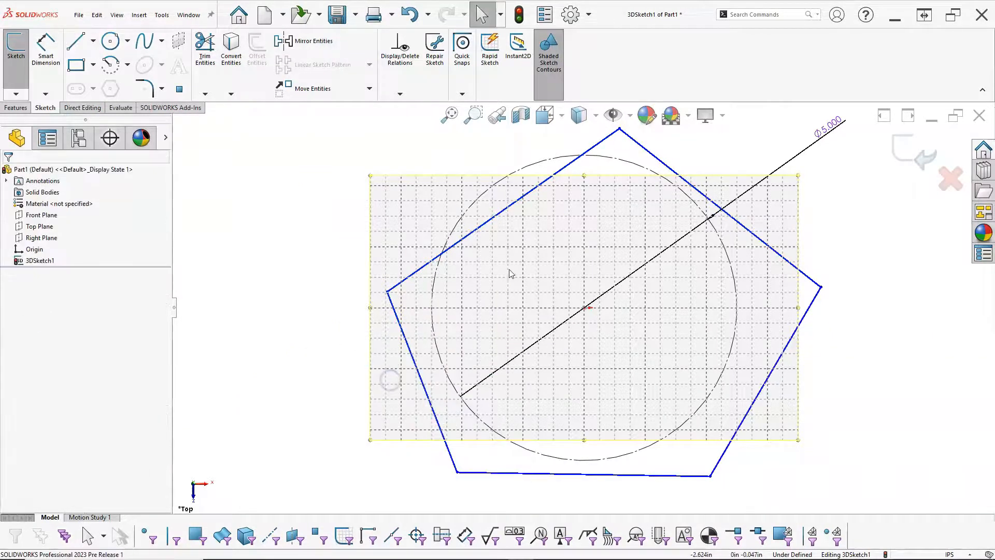
- Make all five sides of the outline equal in length
{"action": "key", "text": "f"}
{"action": "left_click", "coordinate": [510, 275]}
{"action": "left_click", "coordinate": [489, 371], "text": "ctrl"}
{"action": "left_click", "coordinate": [570, 435], "text": "ctrl"}
{"action": "left_click", "coordinate": [702, 419], "text": "ctrl"}
{"action": "left_click", "coordinate": [733, 278], "text": "ctrl"}
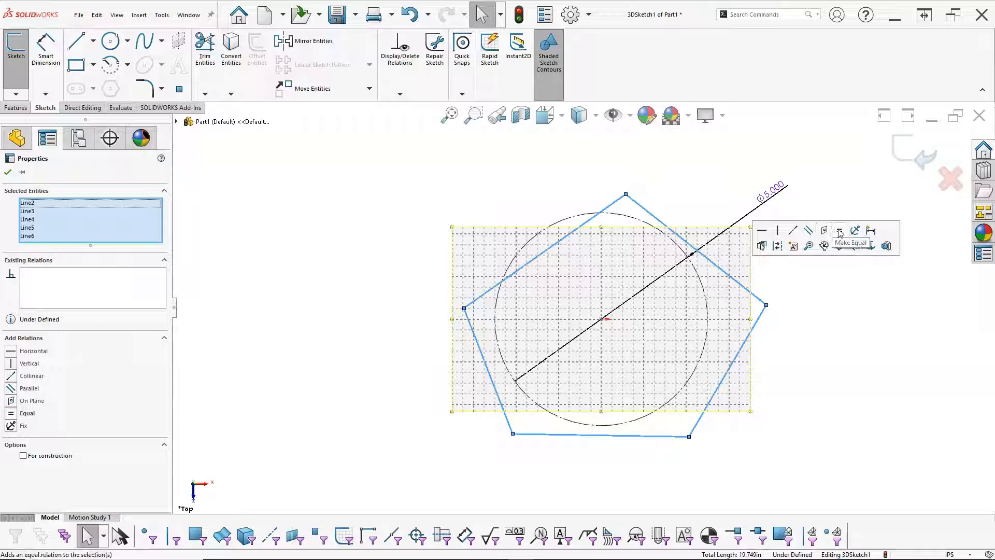
{"action": "left_click", "coordinate": [841, 232]}
{"action": "left_click_drag", "start_coordinate": [608, 449], "coordinate": [642, 454]}
{"action": "left_click", "coordinate": [733, 456]}
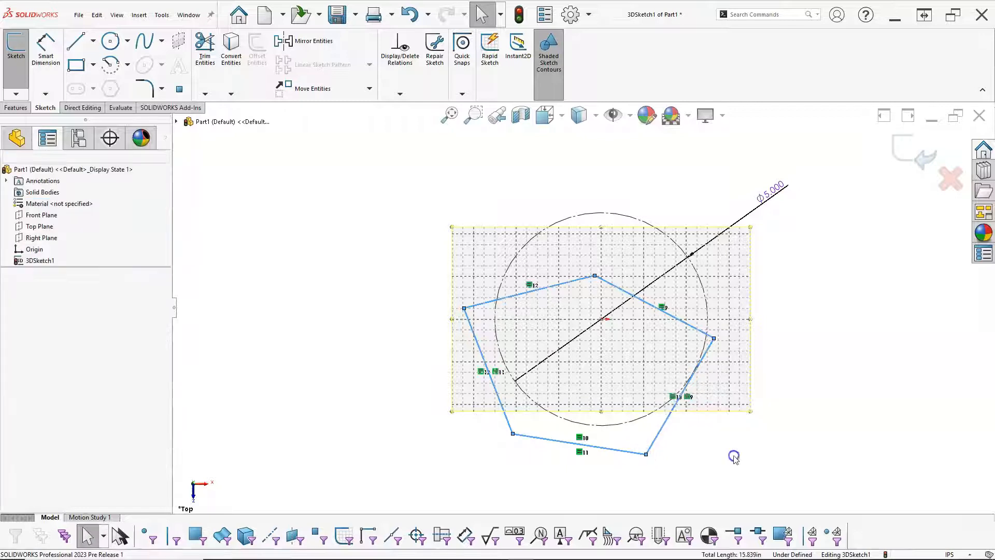
- Make the pentagon's bottom side horizontal and tangent to the construction circle
{"action": "left_click", "coordinate": [615, 450]}
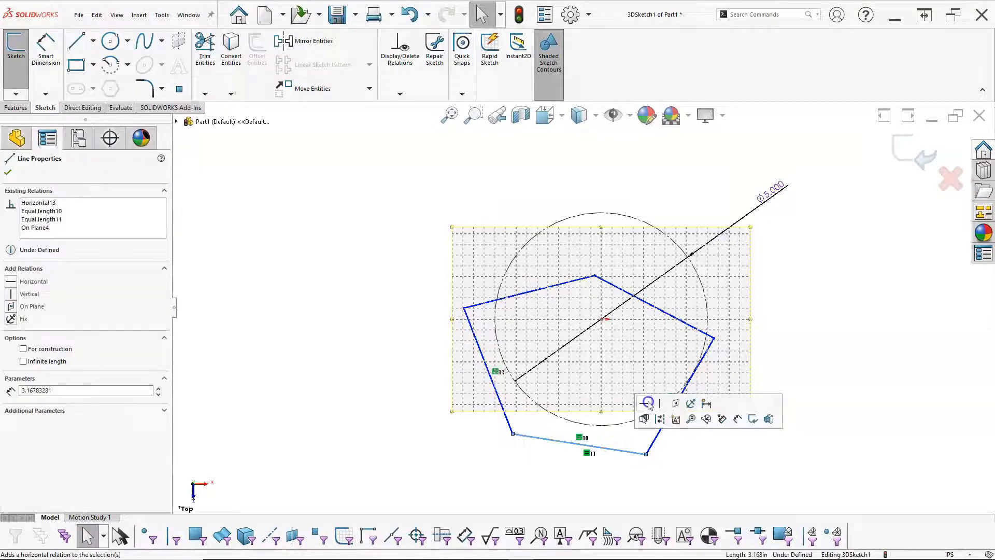
{"action": "left_click", "coordinate": [648, 404]}
{"action": "left_click", "coordinate": [613, 426]}
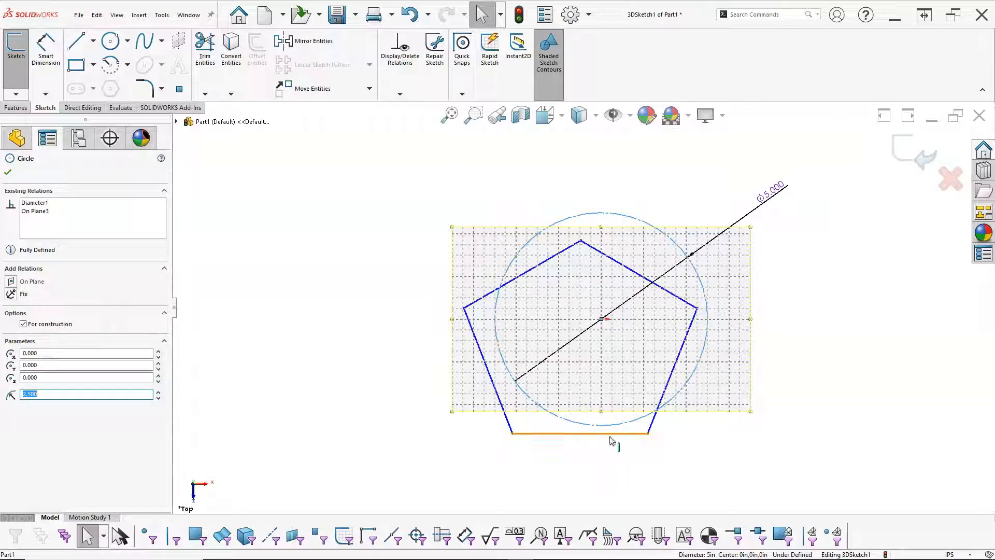
{"action": "left_click", "coordinate": [611, 434], "text": "ctrl"}
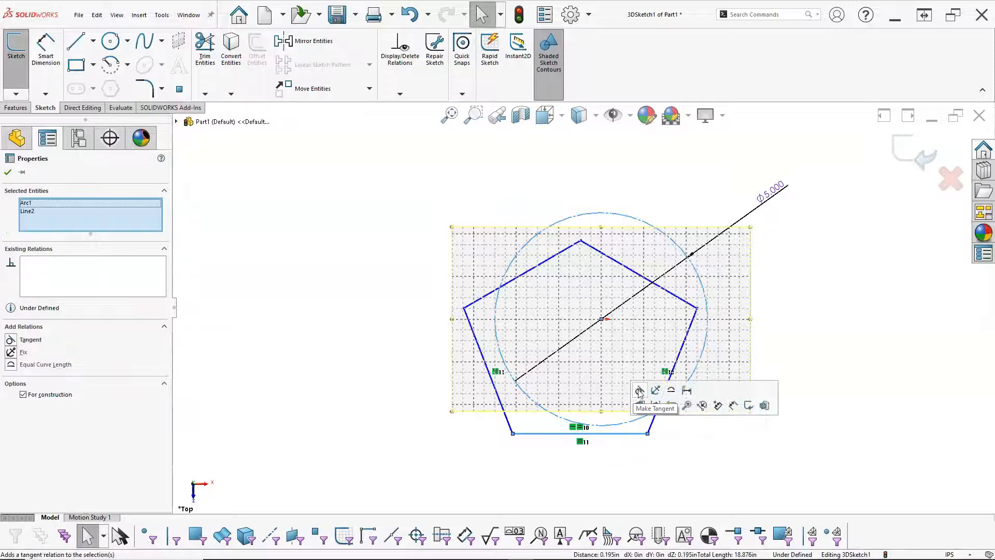
{"action": "left_click", "coordinate": [640, 390]}
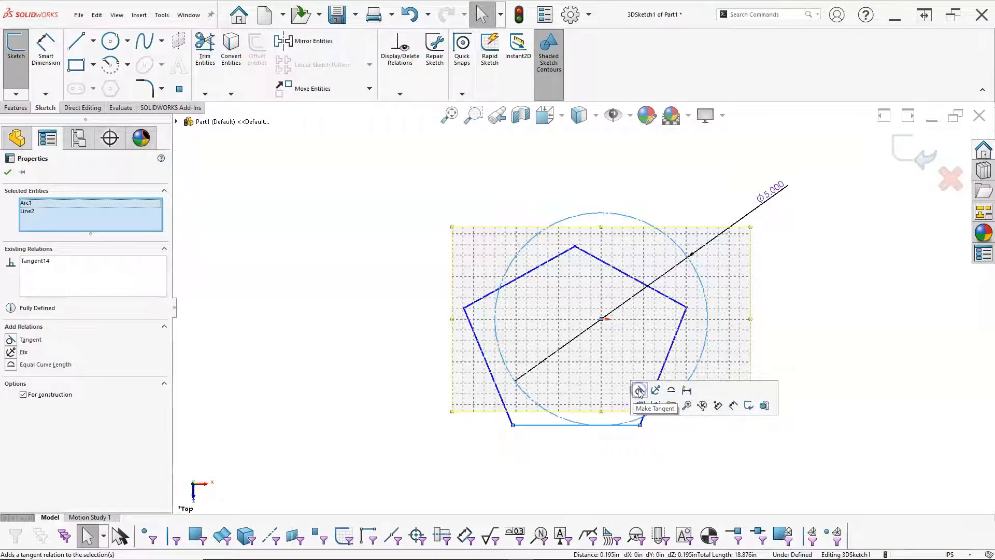
- Make the pentagon's lower-left and upper-left sides tangent to the construction circle
{"action": "left_click", "coordinate": [497, 388]}
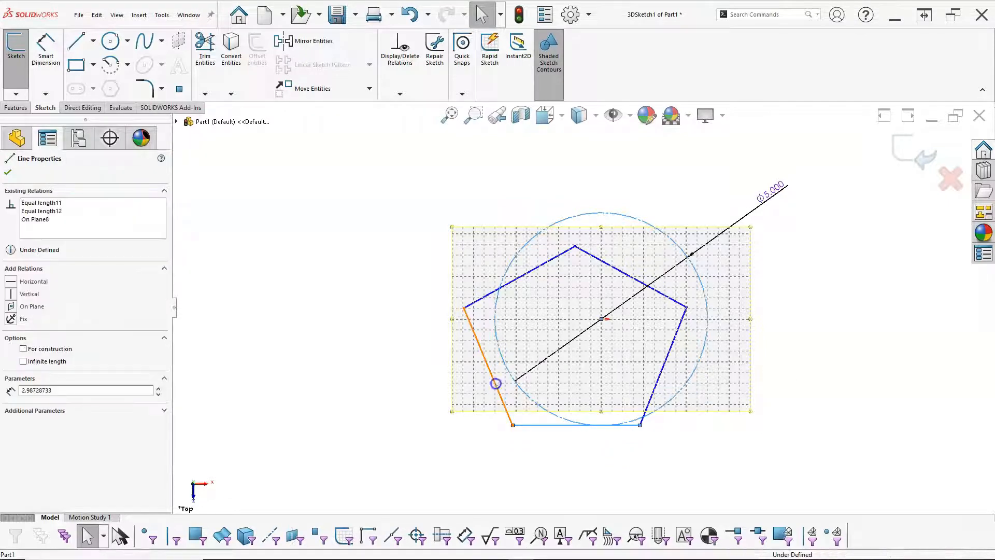
{"action": "left_click", "coordinate": [523, 394], "text": "ctrl"}
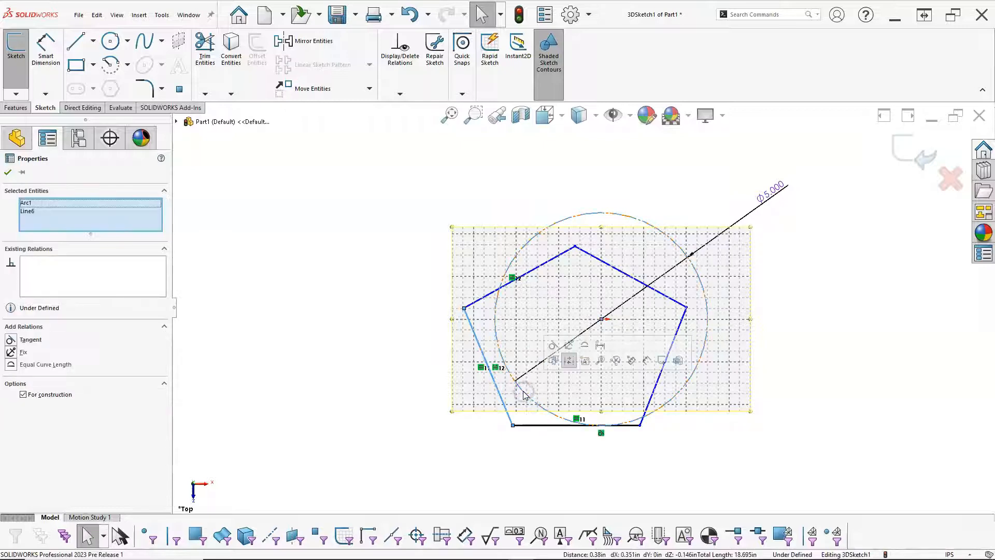
{"action": "left_click", "coordinate": [552, 345]}
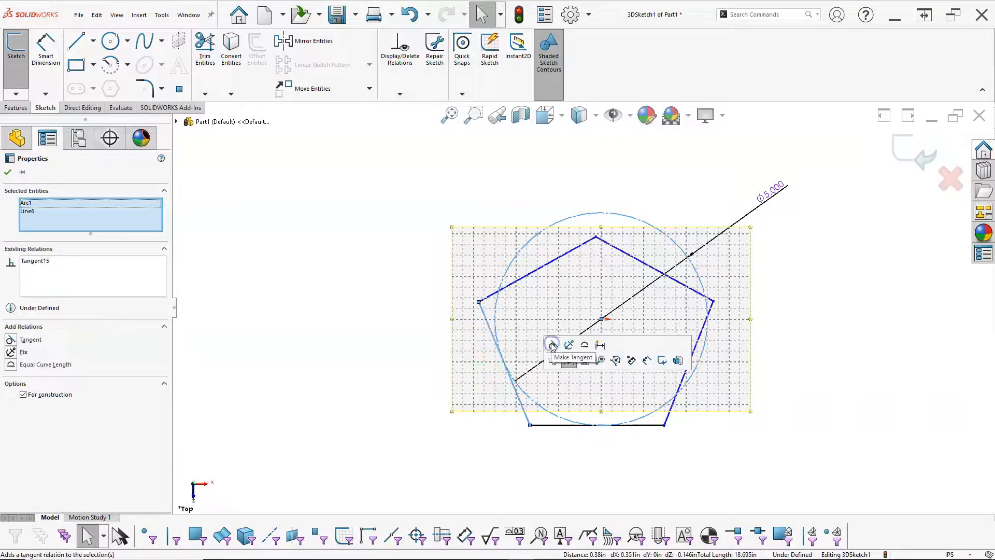
{"action": "left_click", "coordinate": [486, 296]}
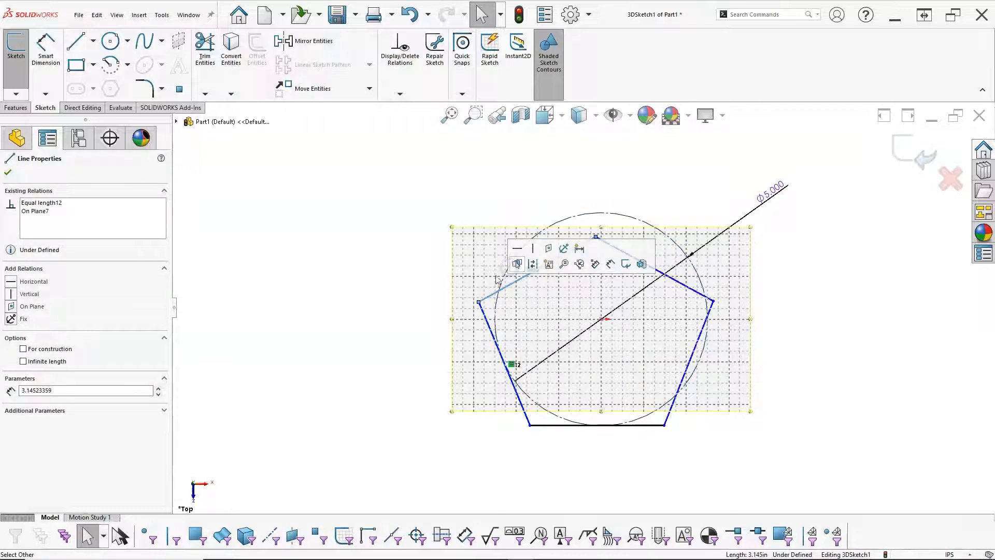
{"action": "left_click", "coordinate": [564, 220], "text": "ctrl"}
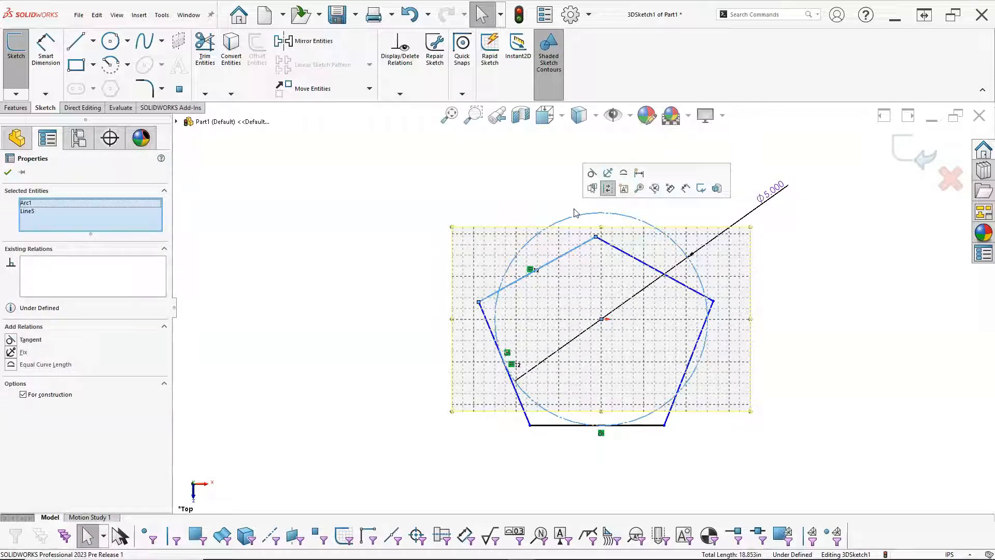
{"action": "left_click", "coordinate": [592, 173]}
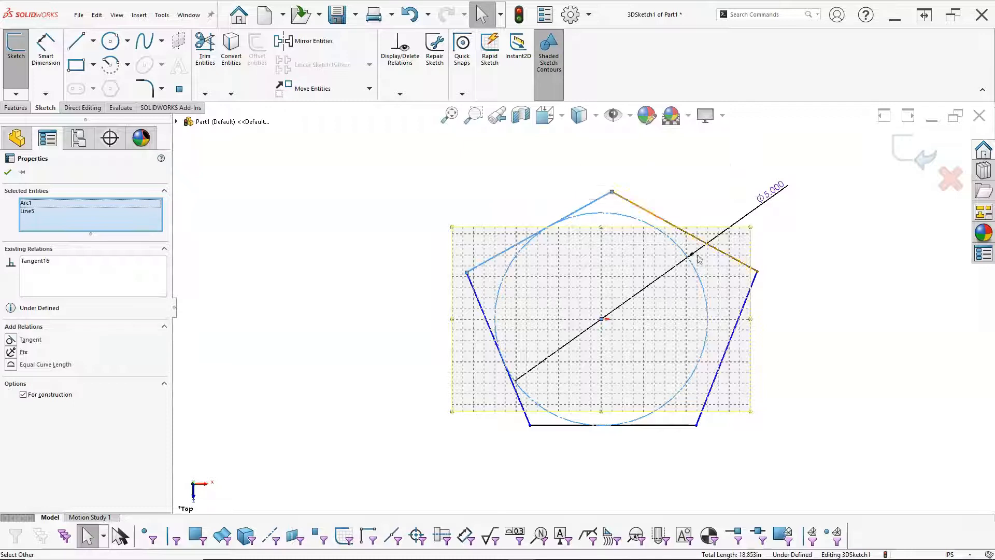
- Make the pentagon's upper-right and lower-right sides tangent to the construction circle
{"action": "left_click", "coordinate": [727, 255]}
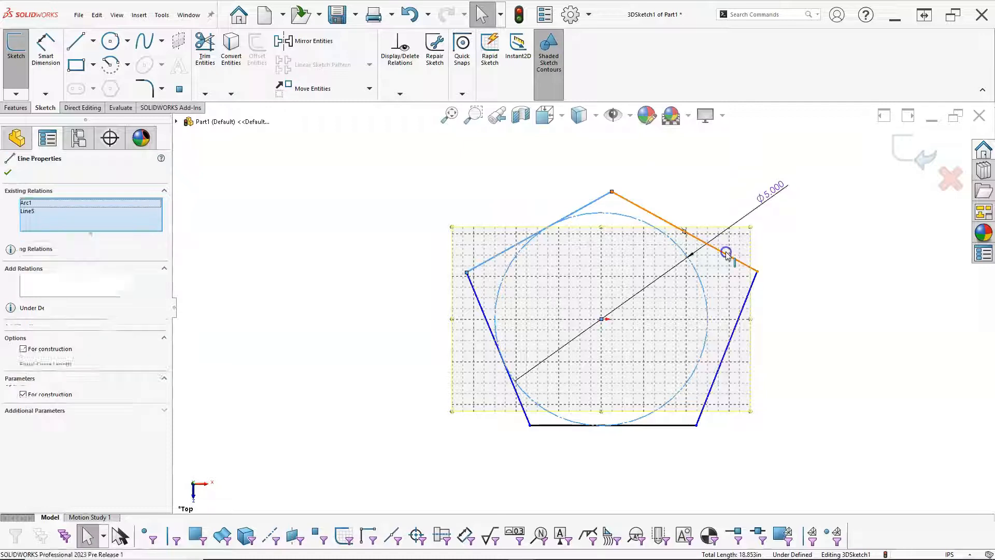
{"action": "left_click", "coordinate": [702, 281], "text": "ctrl"}
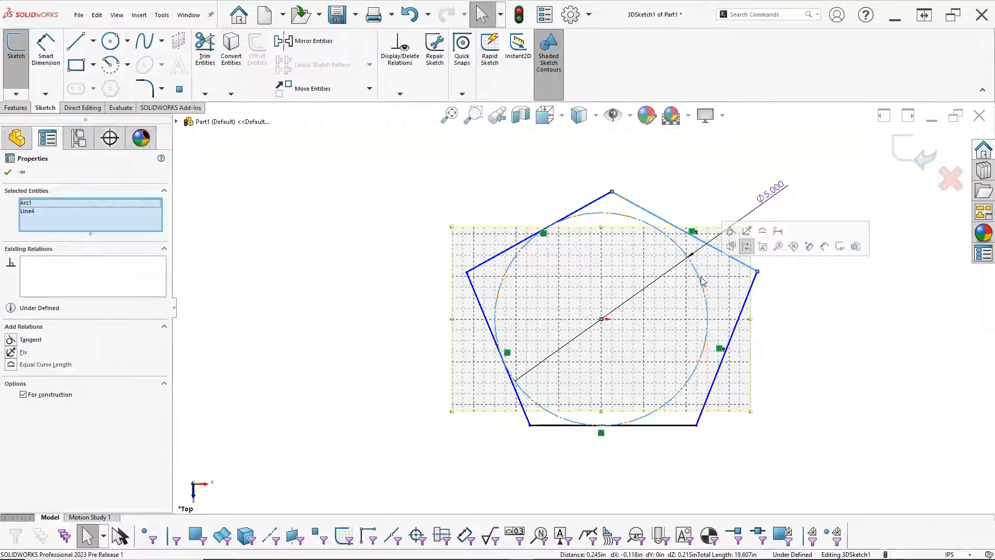
{"action": "left_click", "coordinate": [730, 231]}
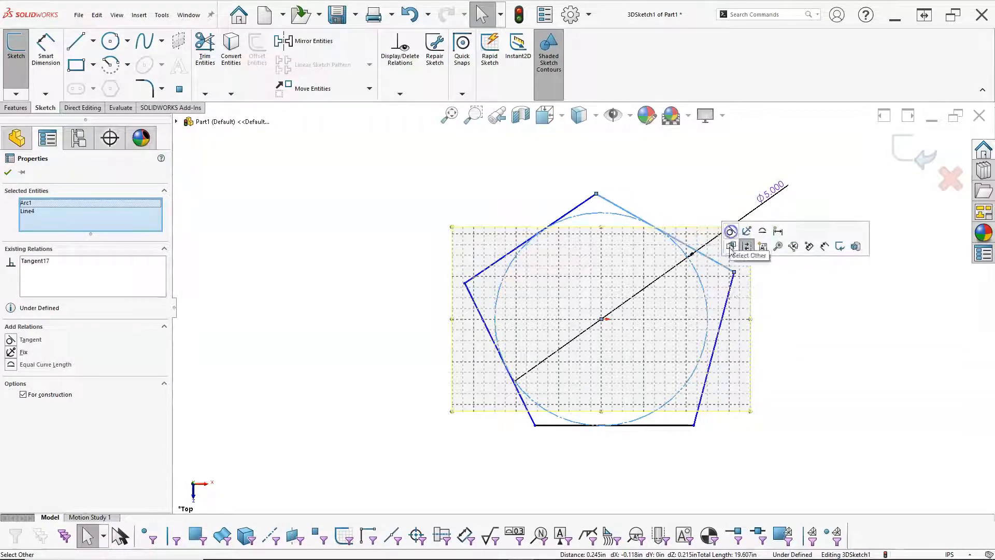
{"action": "left_click", "coordinate": [721, 318]}
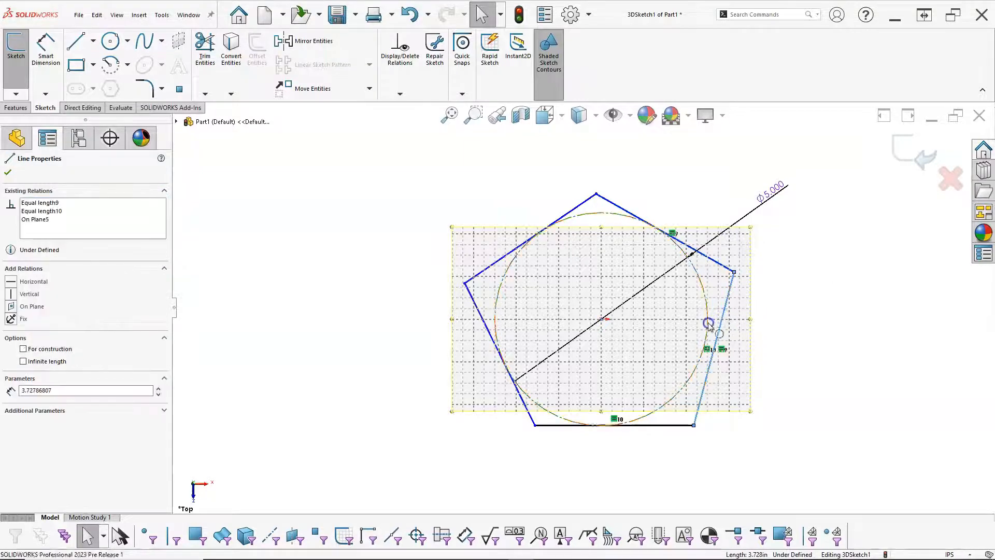
{"action": "left_click", "coordinate": [709, 323], "text": "ctrl"}
{"action": "left_click", "coordinate": [740, 276]}
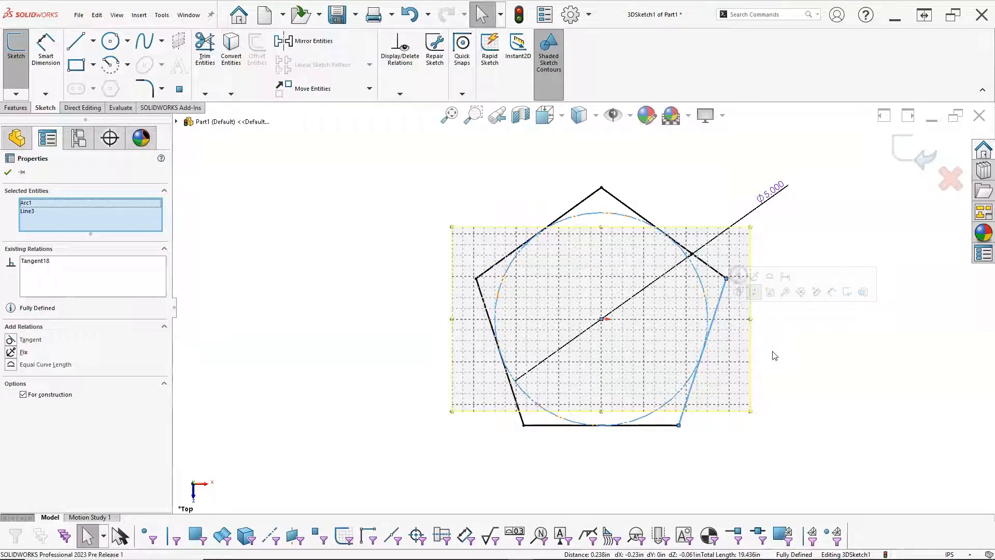
{"action": "left_click", "coordinate": [774, 356]}
{"action": "left_click", "coordinate": [783, 340]}
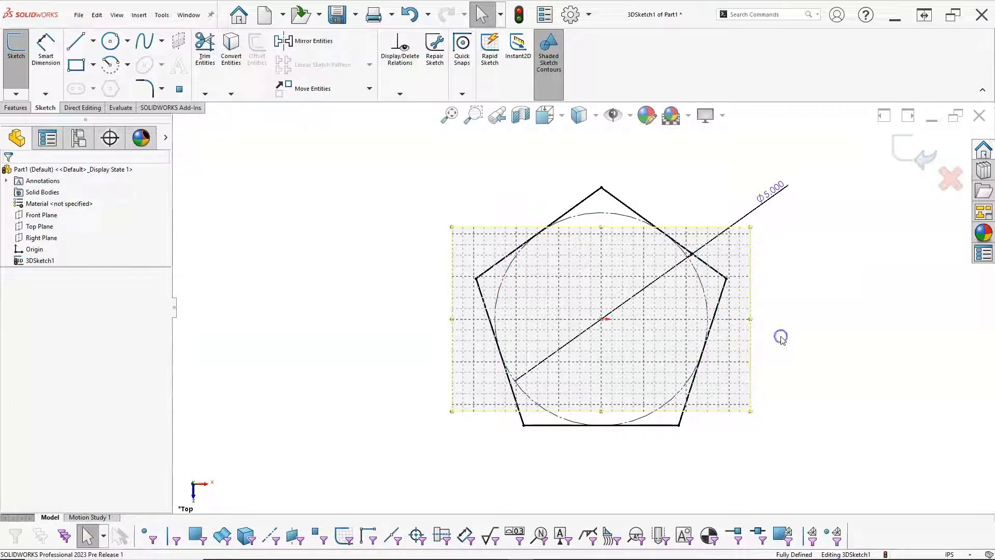
- Switch to the isometric view, deactivate the Top Plane as the sketching plane, and set the vertical centerline's length to 3 in
{"action": "key", "text": "ctrl+7"}
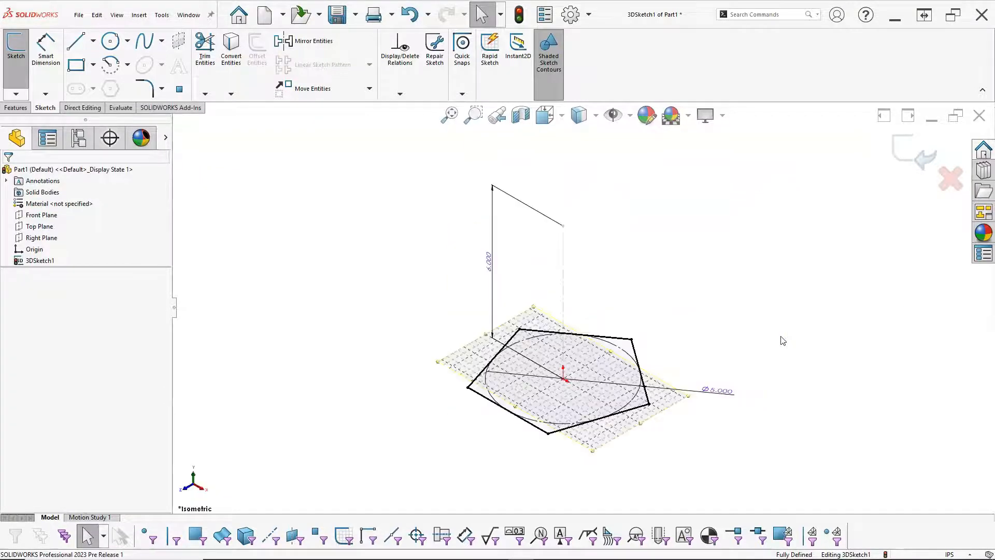
{"action": "left_click", "coordinate": [733, 282]}
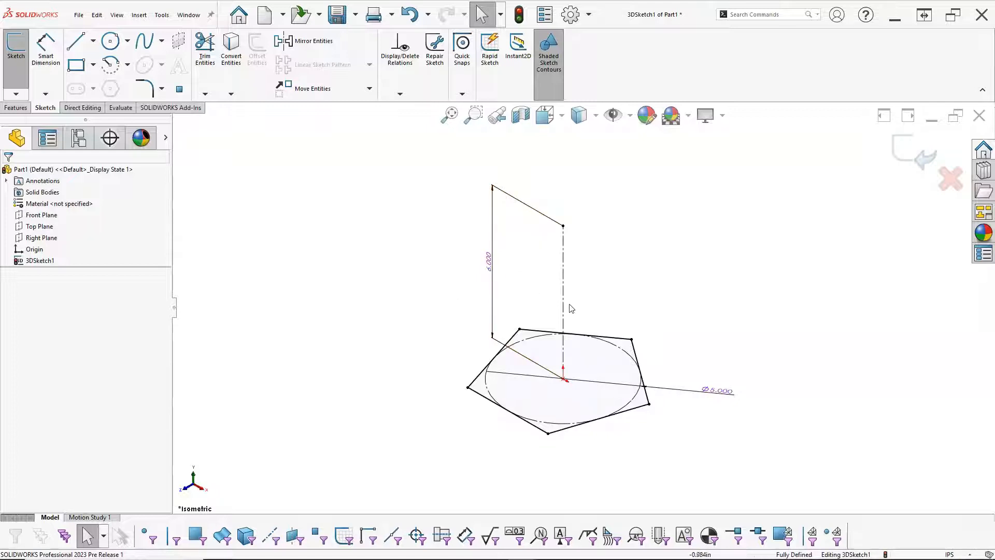
{"action": "double_click", "coordinate": [488, 262]}
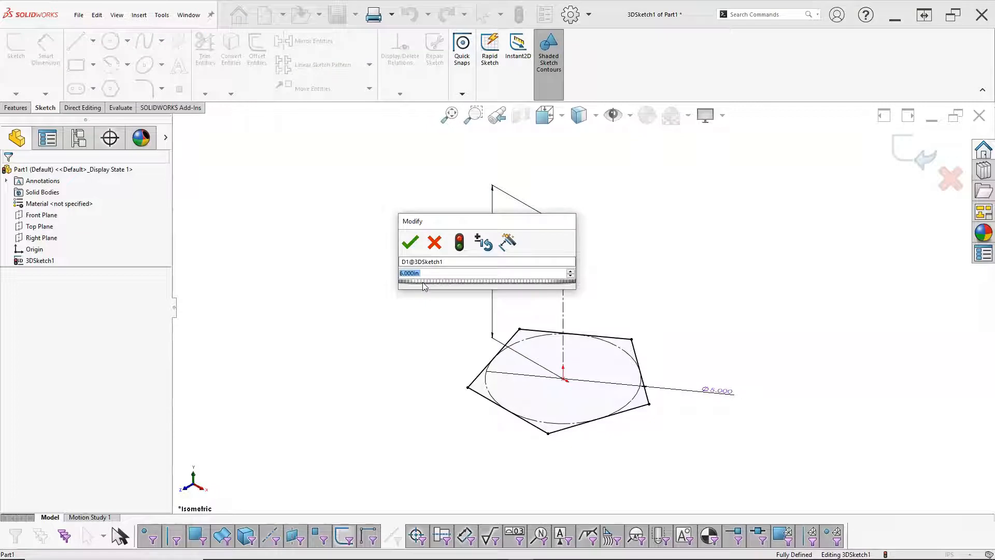
{"action": "type", "text": "3"}
{"action": "key", "text": "Return"}
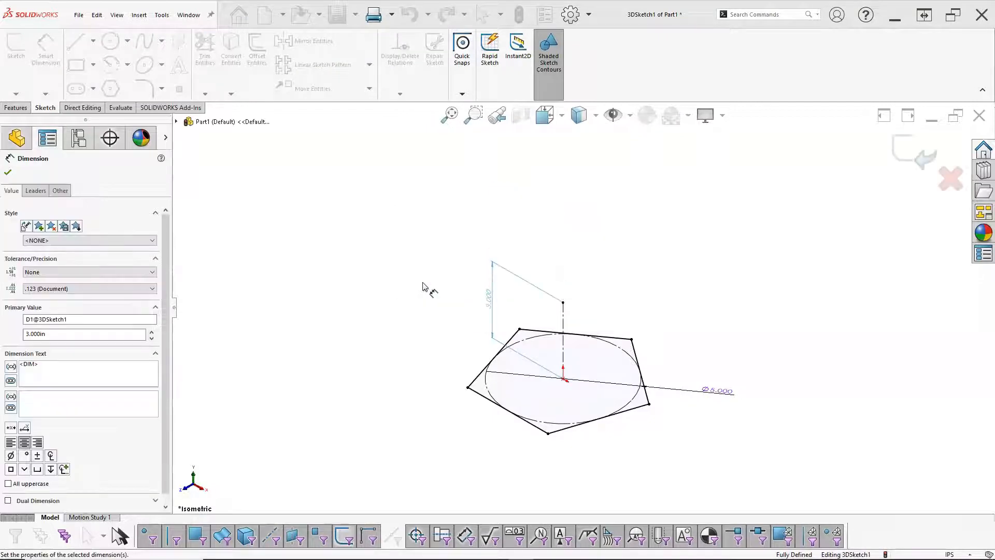
{"action": "left_click", "coordinate": [426, 279]}
- Create a sketch plane parallel to the Top Plane and coincident with the vertical centerline's upper endpoint
{"action": "middle_click_drag", "start_coordinate": [427, 279], "coordinate": [429, 278]}
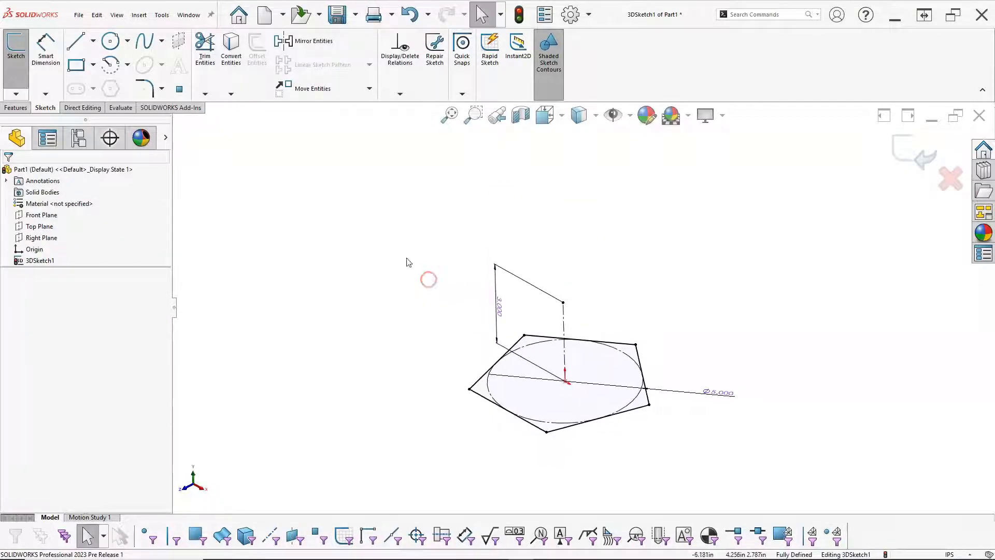
{"action": "left_click", "coordinate": [179, 42]}
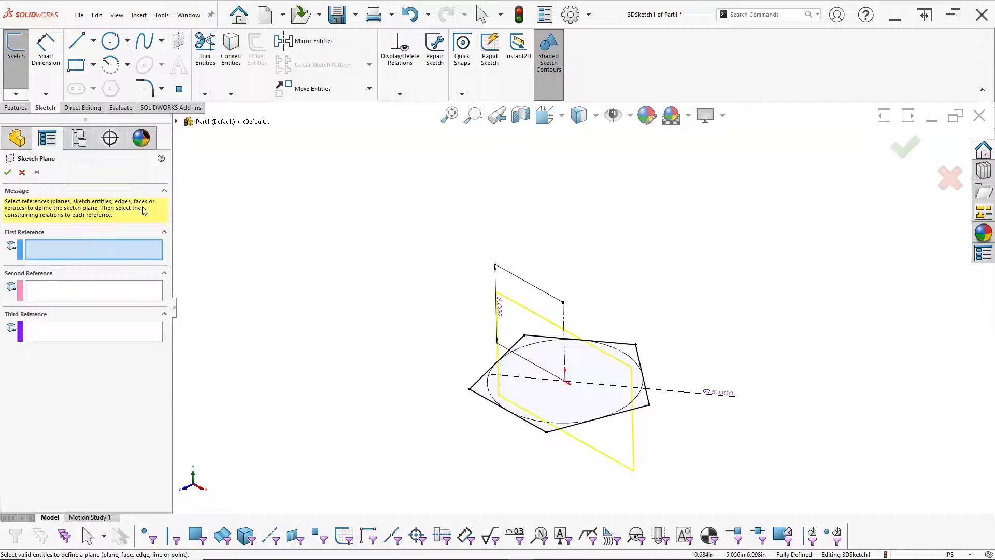
{"action": "left_click", "coordinate": [176, 123]}
{"action": "left_click", "coordinate": [222, 178]}
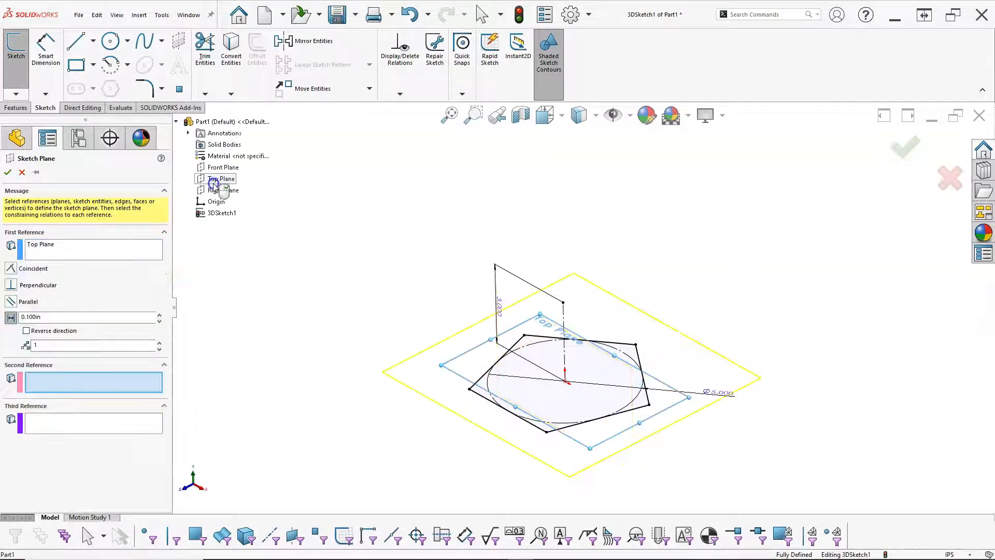
{"action": "left_click", "coordinate": [22, 306]}
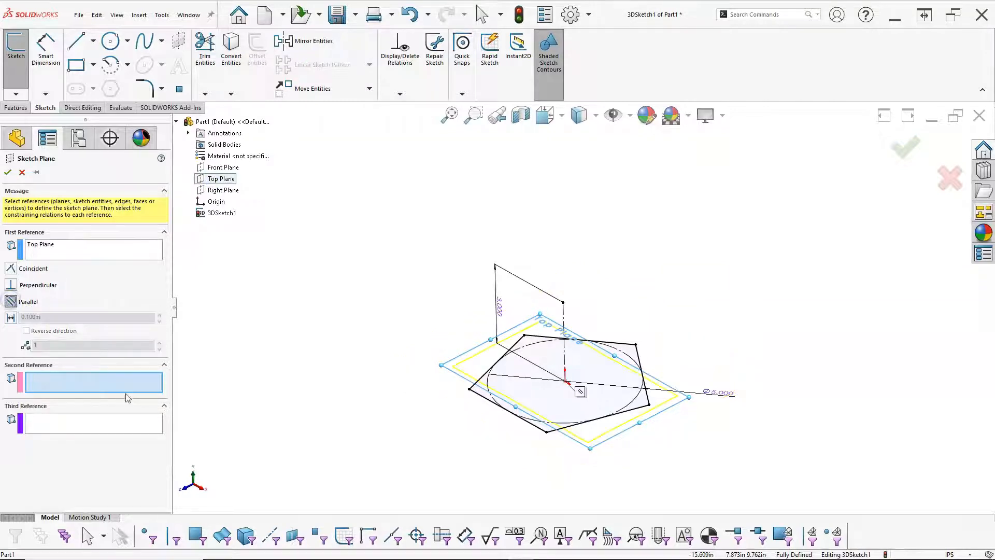
{"action": "left_click", "coordinate": [565, 303]}
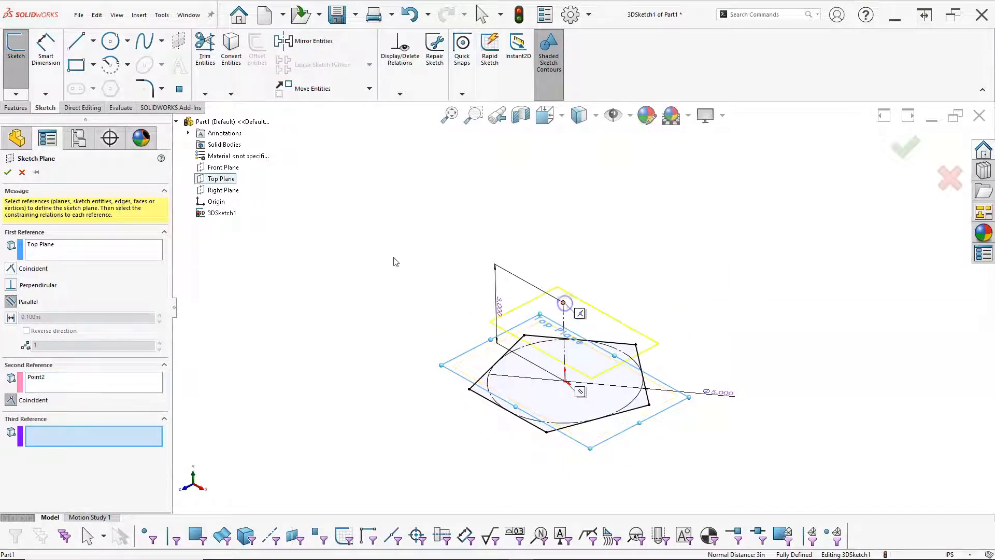
{"action": "left_click", "coordinate": [8, 174]}
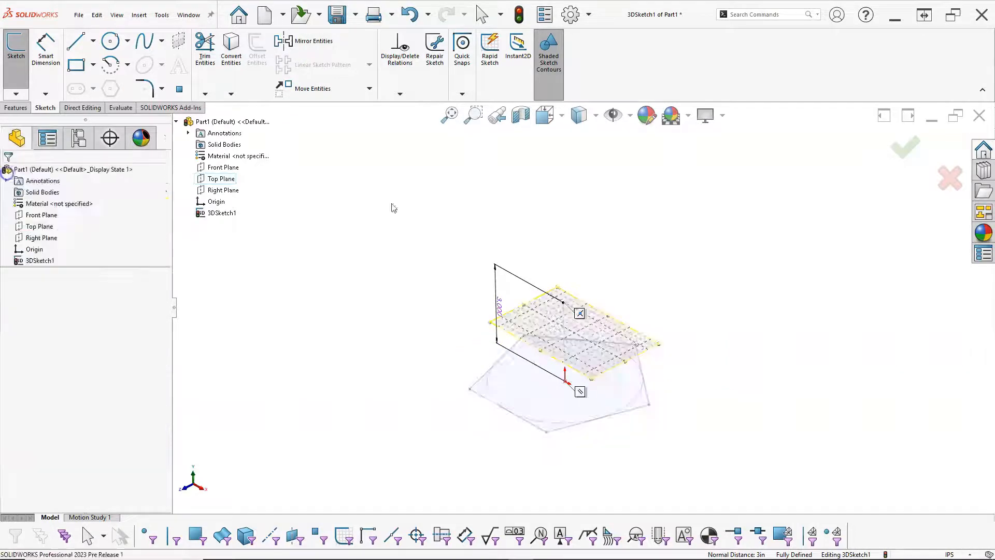
- Draw a circle with a radius of about 4.3 in on the upper plane, centred on the vertical centerline's upper endpoint, and deactivate that plane
{"action": "key", "text": "s"}
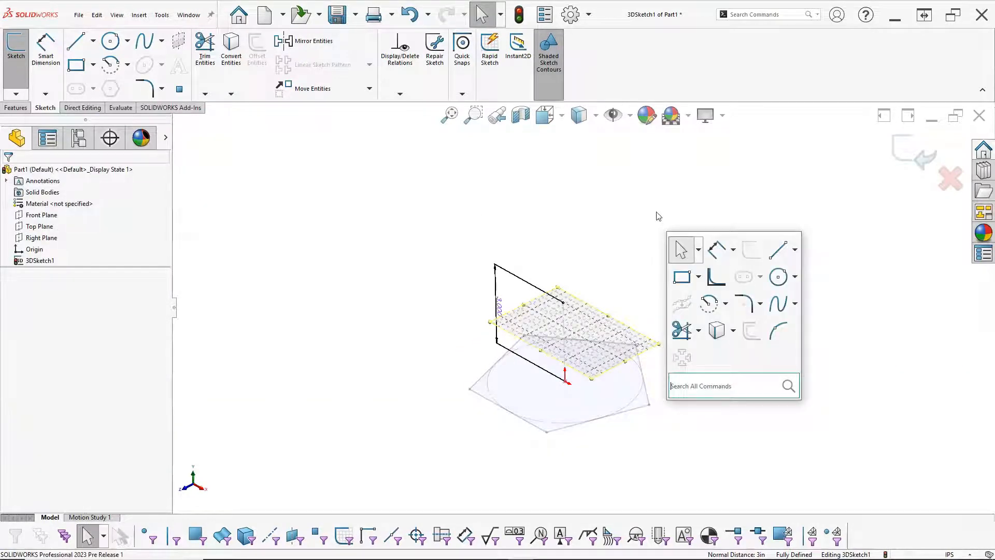
{"action": "left_click", "coordinate": [778, 277]}
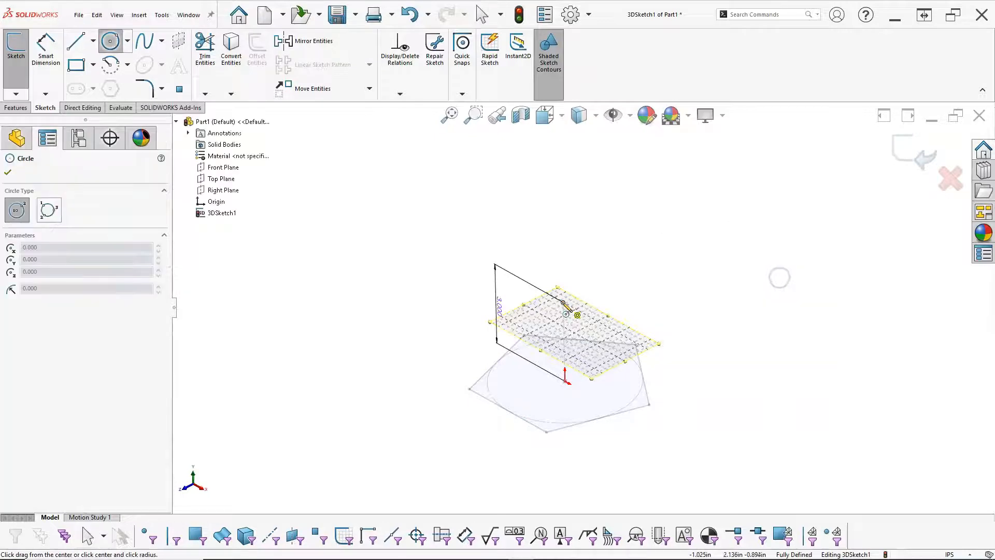
{"action": "left_click", "coordinate": [563, 302]}
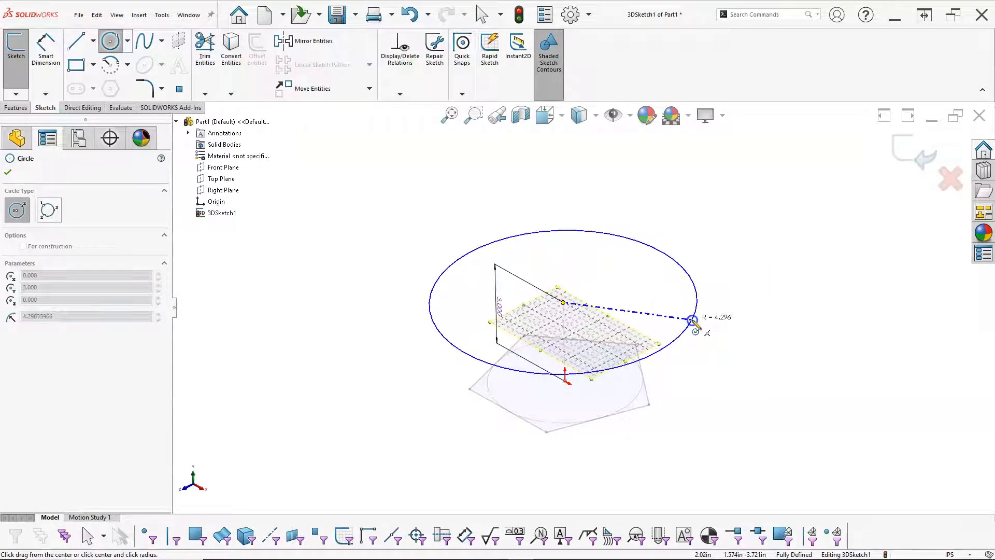
{"action": "left_click", "coordinate": [693, 320]}
{"action": "right_click", "coordinate": [730, 194]}
{"action": "left_click", "coordinate": [746, 200]}
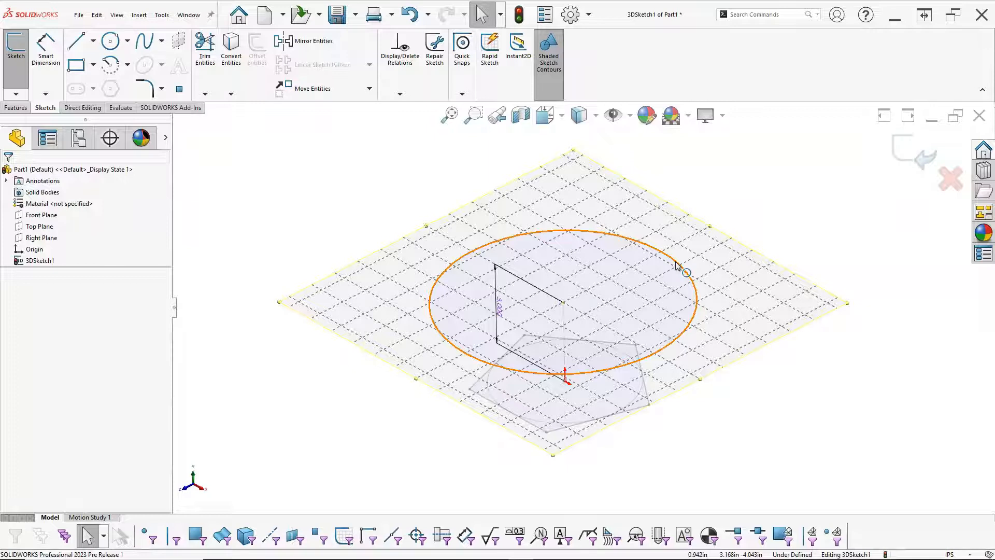
{"action": "double_click", "coordinate": [751, 195]}
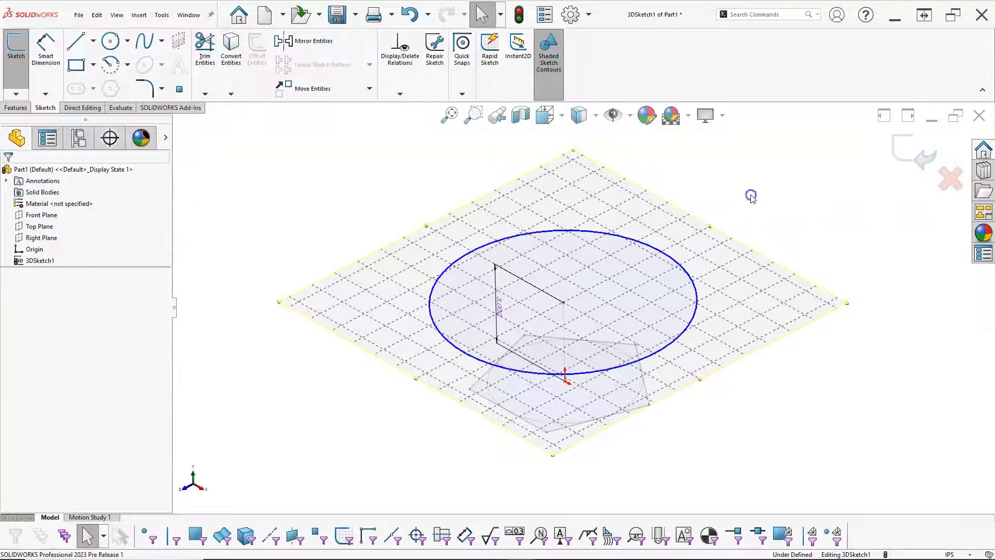
{"action": "mouse_move", "coordinate": [735, 215]}
{"action": "middle_mouse_down"}
{"action": "mouse_move", "coordinate": [732, 186]}
{"action": "mouse_move", "coordinate": [715, 188]}
{"action": "mouse_move", "coordinate": [722, 204]}
{"action": "middle_mouse_up"}
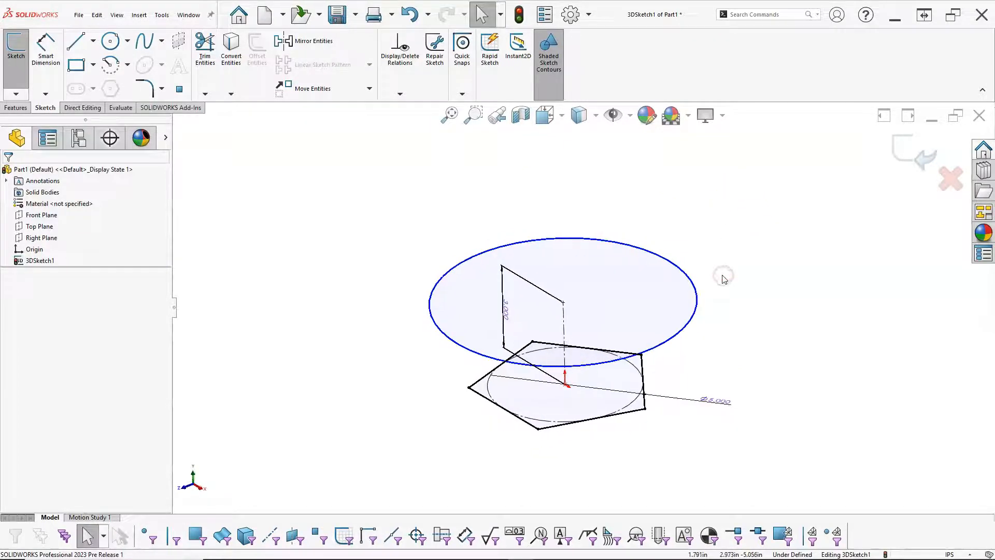
{"action": "middle_click_drag", "start_coordinate": [723, 271], "coordinate": [722, 268]}
{"action": "middle_click_drag", "start_coordinate": [680, 208], "coordinate": [681, 209]}
{"action": "mouse_move", "coordinate": [677, 292]}
{"action": "middle_mouse_down"}
{"action": "mouse_move", "coordinate": [680, 275]}
{"action": "mouse_move", "coordinate": [666, 282]}
{"action": "mouse_move", "coordinate": [677, 284]}
{"action": "middle_mouse_up"}
{"action": "scroll", "coordinate": [678, 291], "scroll_direction": "up", "scroll_amount": 2}
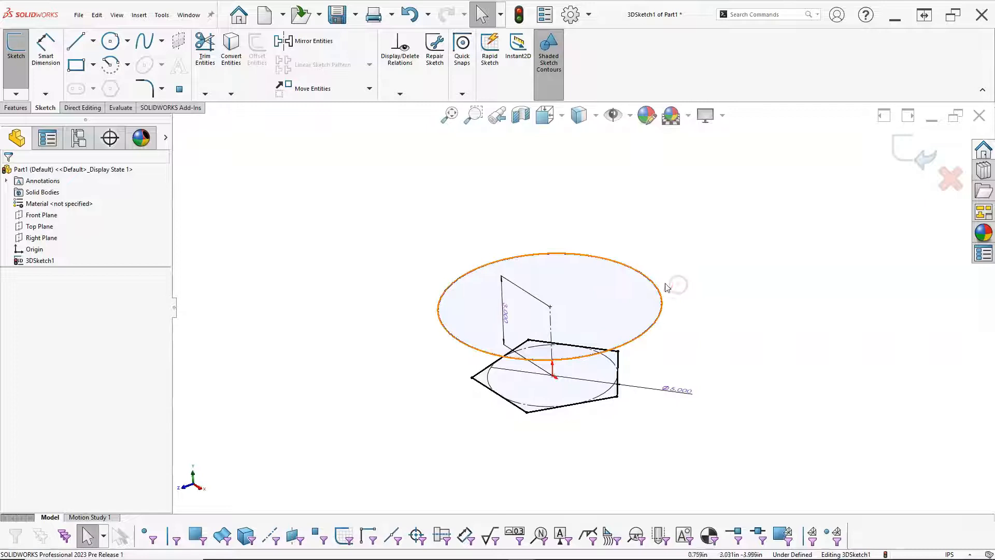
{"action": "left_click", "coordinate": [93, 40]}
{"action": "left_click", "coordinate": [94, 69]}
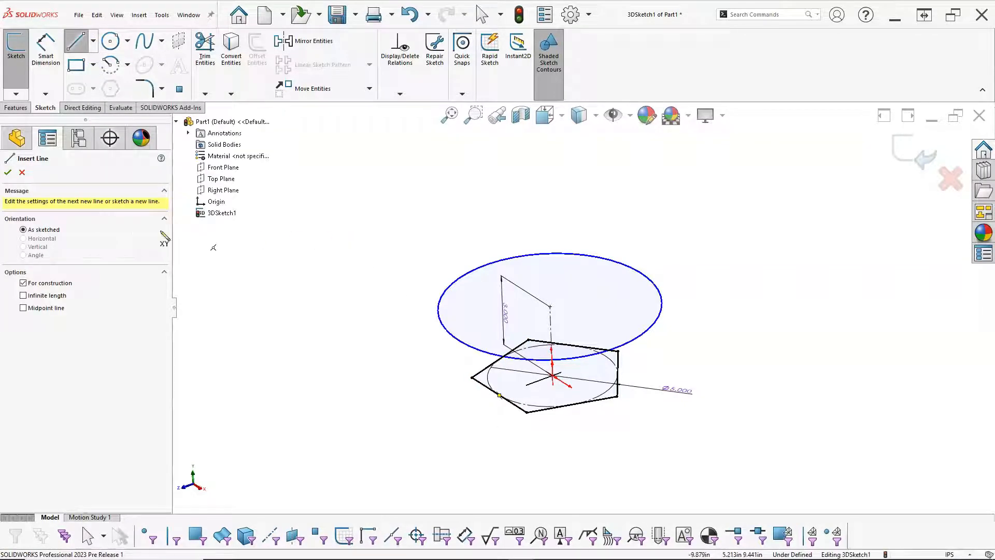
{"action": "key", "text": "Escape"}
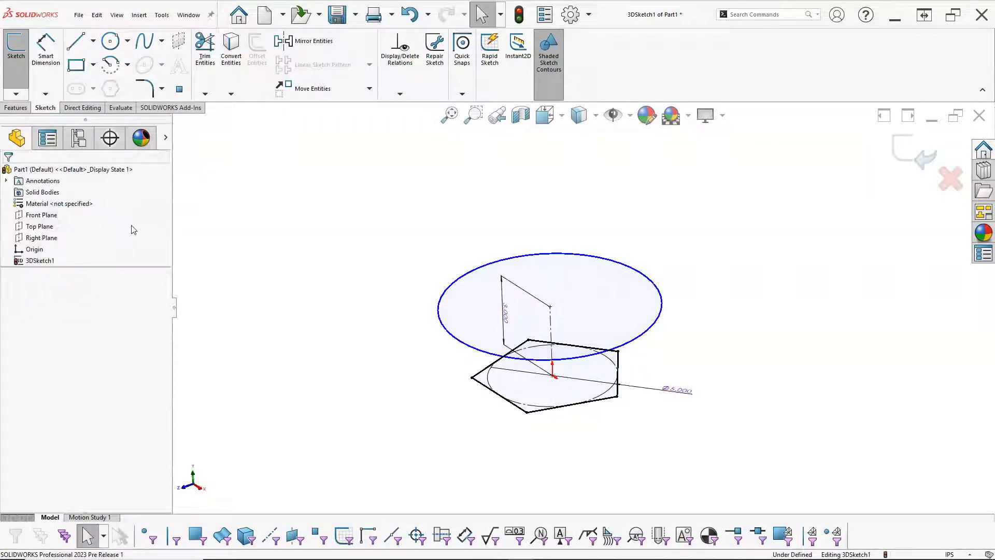
- Sketch a slanted centerline about 2.06 in long on the Right Plane, starting from the midpoint of the pentagon's lower-left side
{"action": "left_click", "coordinate": [41, 238]}
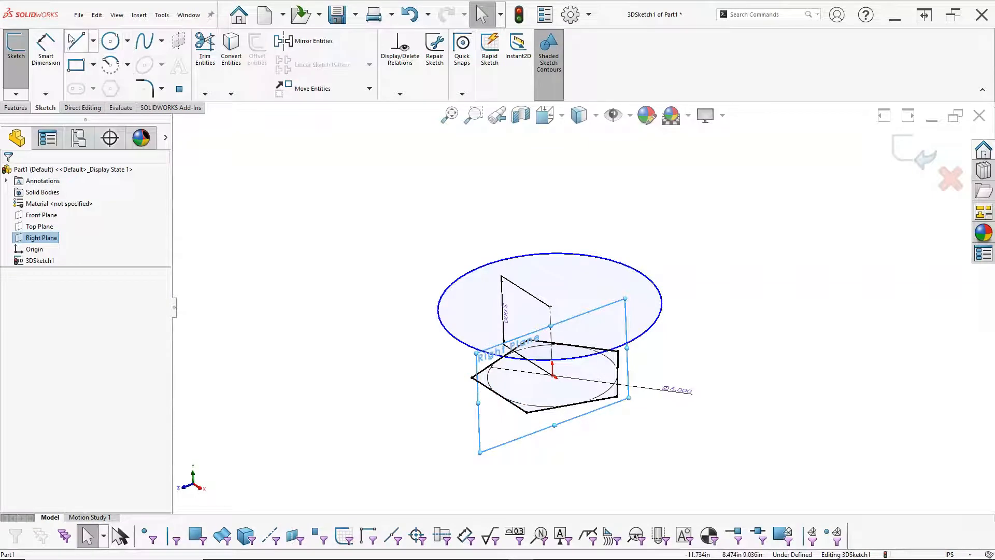
{"action": "left_click", "coordinate": [94, 41]}
{"action": "left_click", "coordinate": [85, 63]}
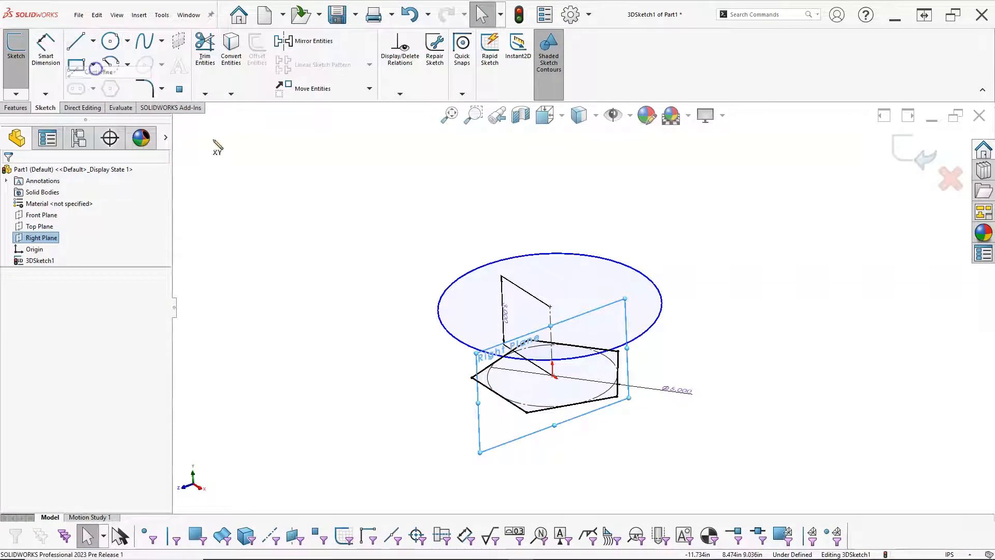
{"action": "left_click", "coordinate": [499, 395]}
{"action": "left_click", "coordinate": [475, 363]}
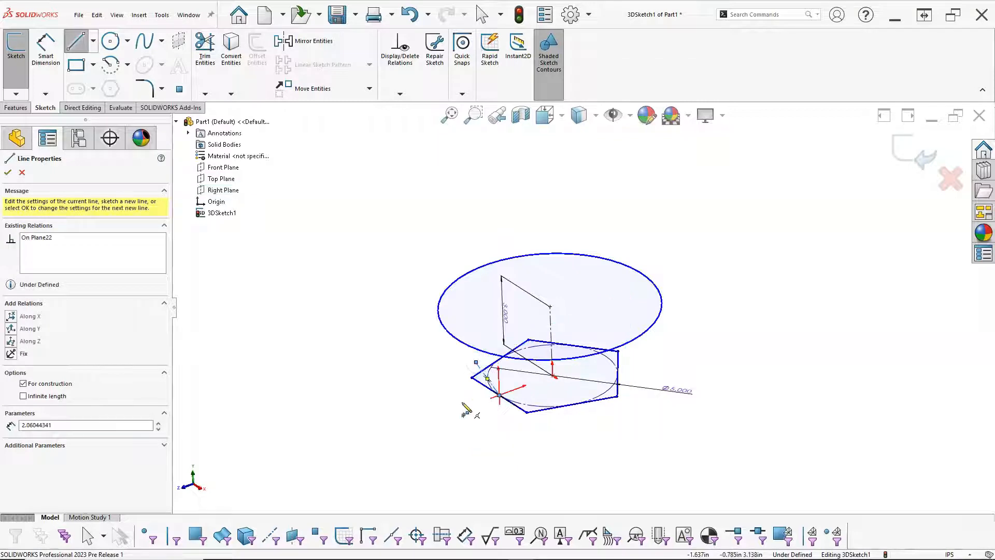
{"action": "key", "text": "Escape"}
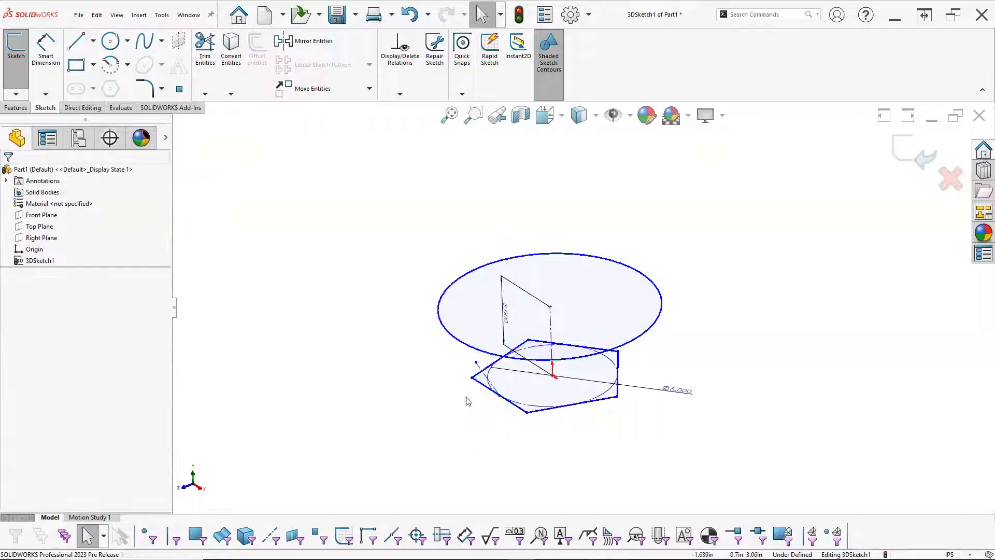
- Activate the Right Plane as the sketching plane for editing the slanted centerline
{"action": "left_click", "coordinate": [482, 370]}
{"action": "left_click", "coordinate": [425, 380]}
{"action": "middle_click_drag", "start_coordinate": [426, 380], "coordinate": [444, 349]}
{"action": "left_click", "coordinate": [44, 237]}
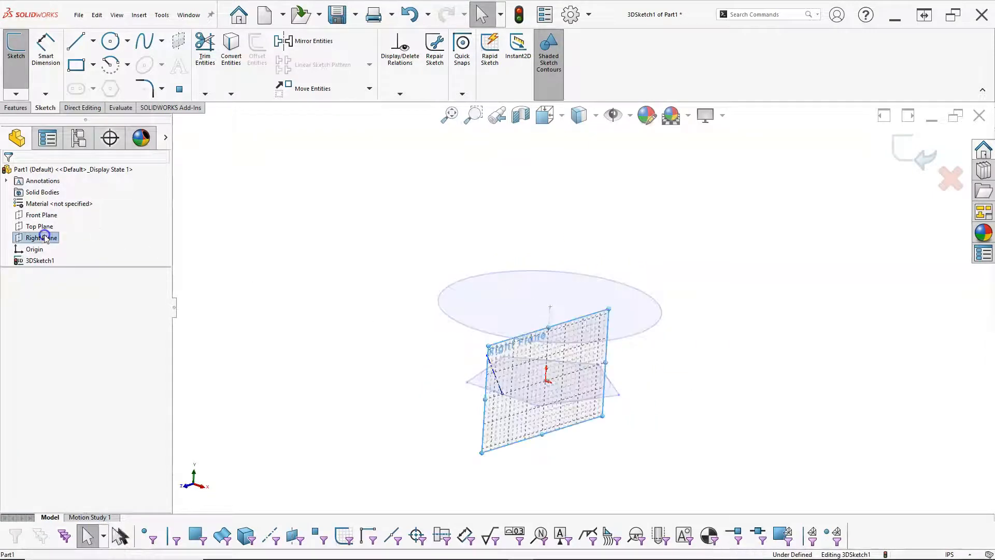
{"action": "middle_click_drag", "start_coordinate": [396, 313], "coordinate": [381, 342]}
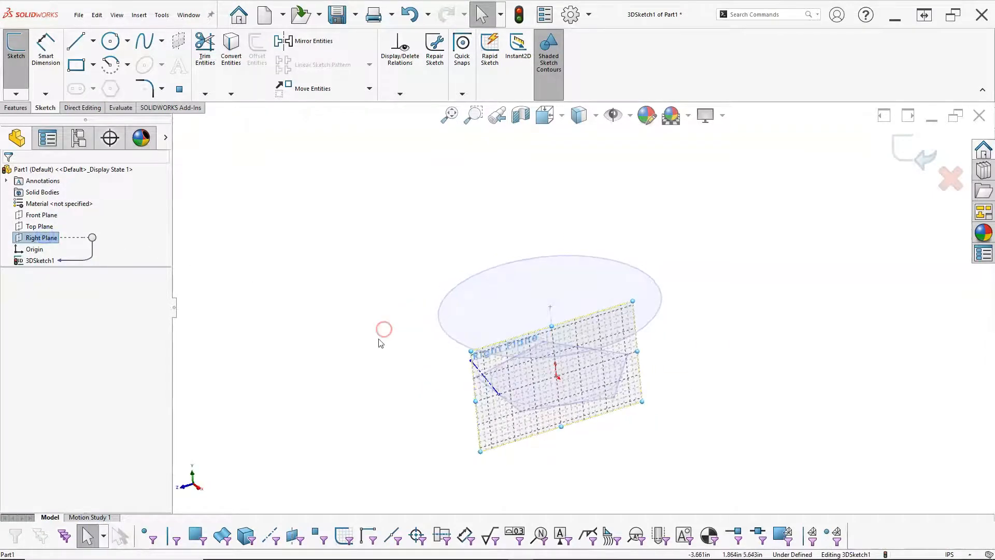
- Move the slanted centerline's upper endpoint onto the upper circle and deactivate the Right Plane as the sketching plane
{"action": "left_click", "coordinate": [493, 387]}
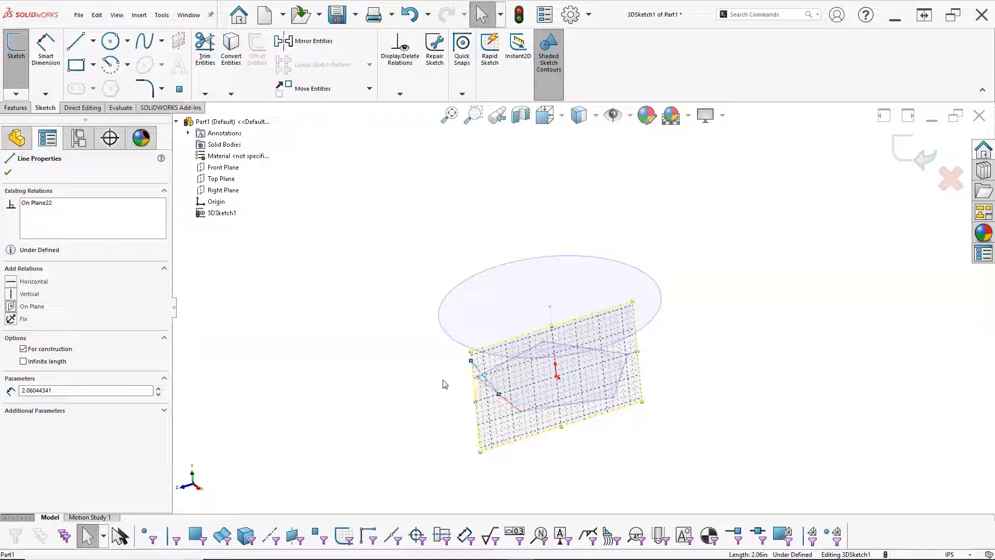
{"action": "left_click", "coordinate": [462, 343]}
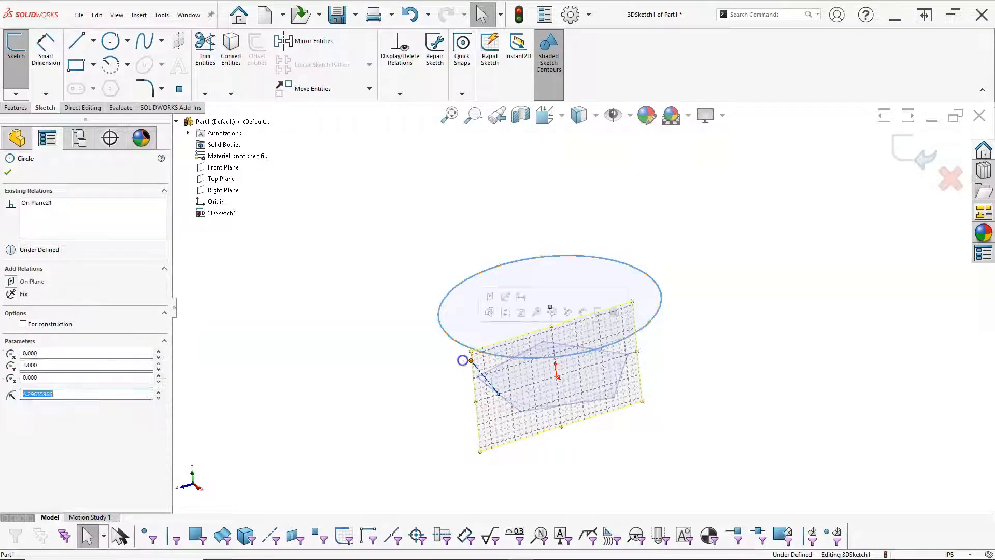
{"action": "left_click", "coordinate": [471, 361]}
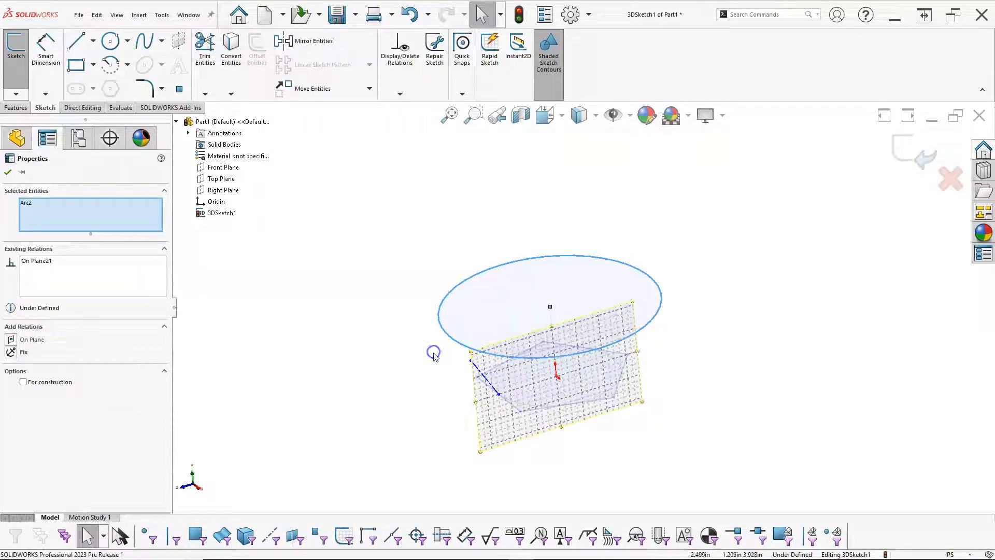
{"action": "left_click", "coordinate": [454, 363]}
{"action": "left_click", "coordinate": [450, 340]}
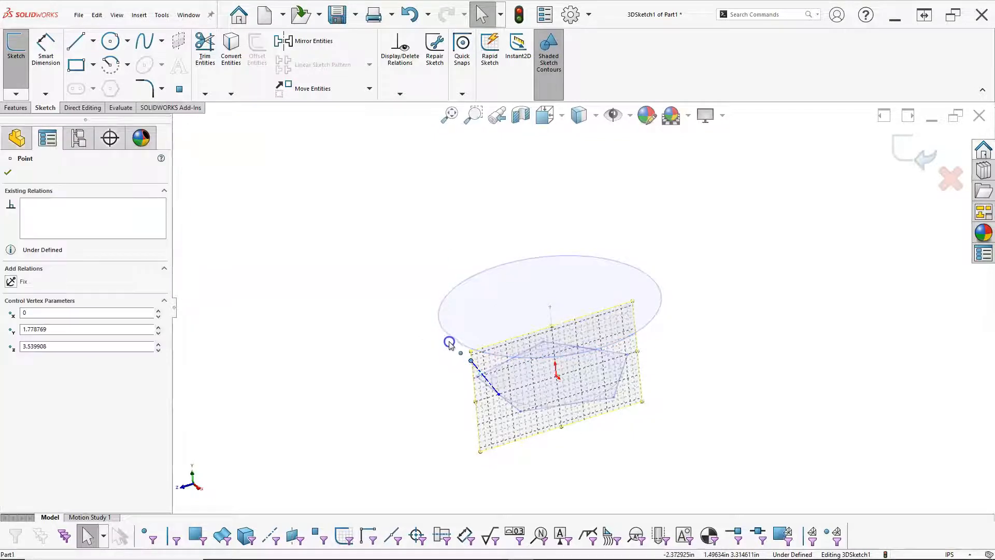
{"action": "left_click_drag", "start_coordinate": [451, 342], "coordinate": [451, 340]}
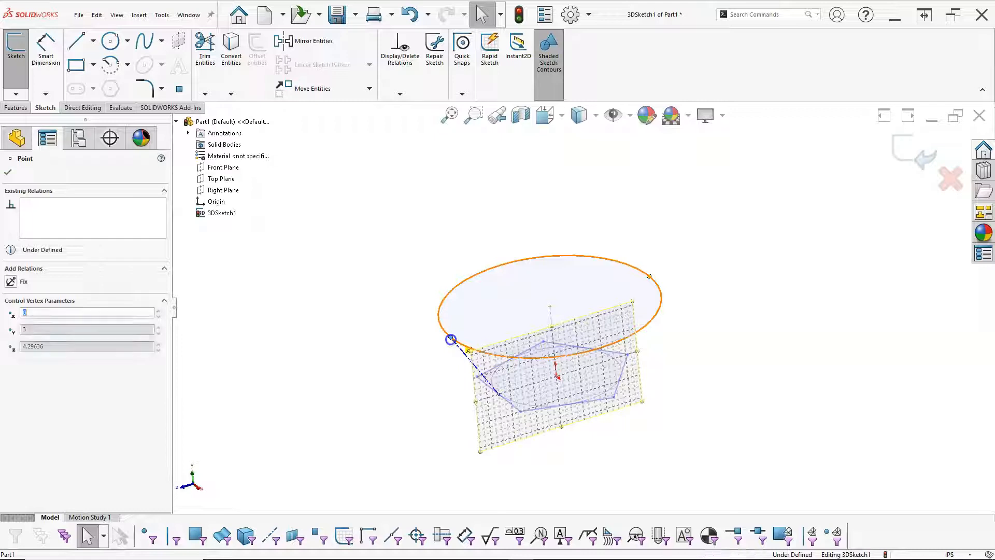
{"action": "left_click", "coordinate": [434, 364]}
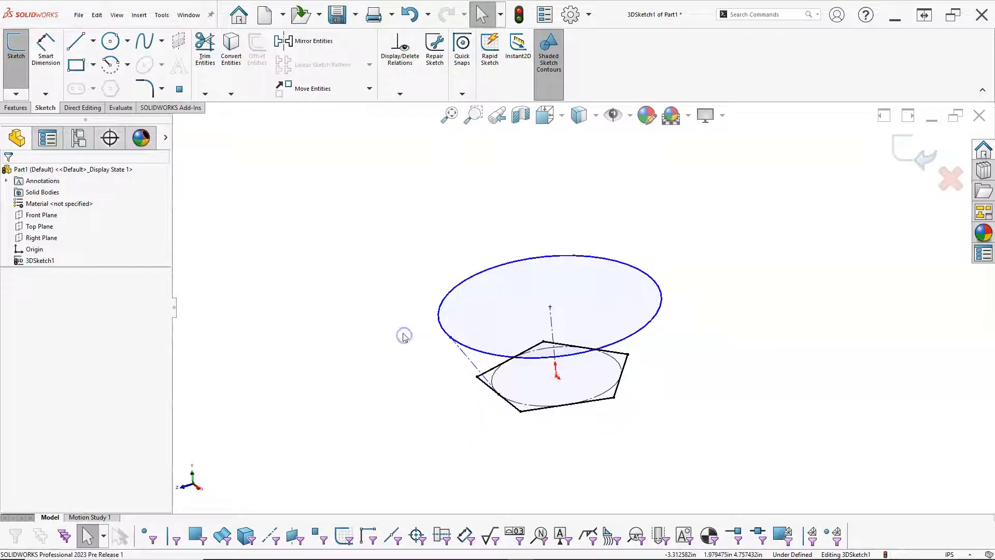
- Draw a centerline from the upper circle's center to the slanted centerline's upper endpoint
{"action": "mouse_move", "coordinate": [403, 336]}
{"action": "middle_mouse_down"}
{"action": "mouse_move", "coordinate": [413, 367]}
{"action": "mouse_move", "coordinate": [420, 325]}
{"action": "middle_mouse_up"}
{"action": "left_click", "coordinate": [473, 358]}
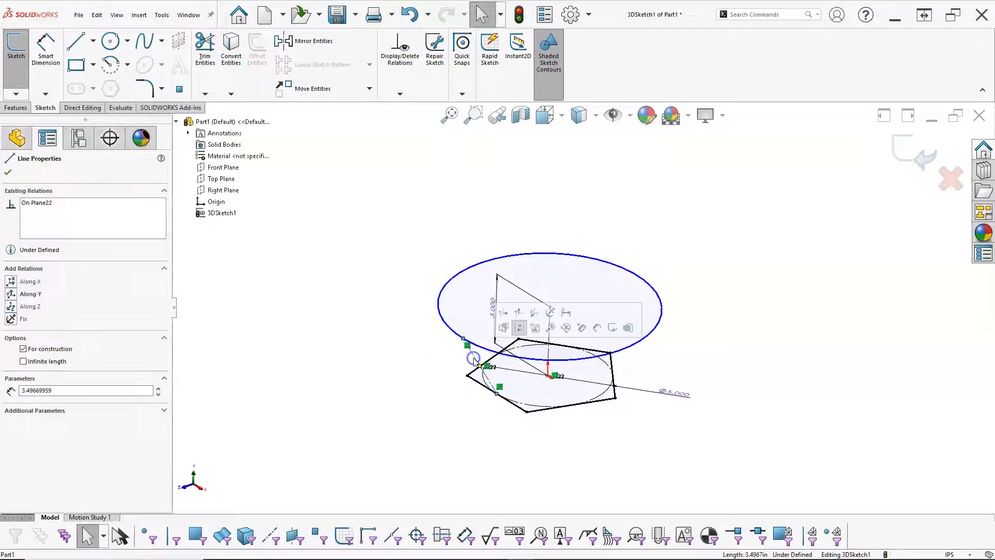
{"action": "left_click", "coordinate": [263, 292]}
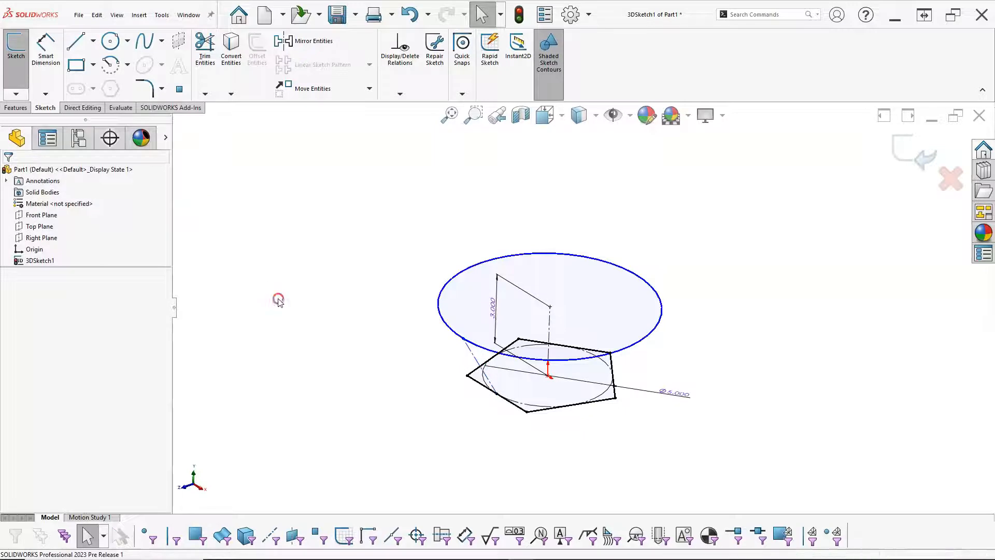
{"action": "middle_click_drag", "start_coordinate": [278, 295], "coordinate": [273, 306]}
{"action": "left_click", "coordinate": [93, 41]}
{"action": "left_click", "coordinate": [90, 74]}
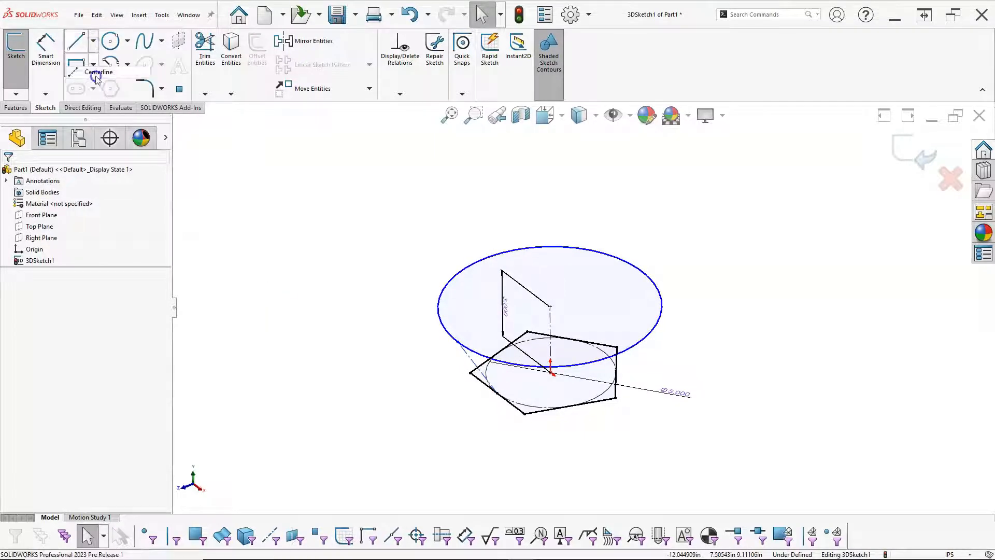
{"action": "left_click", "coordinate": [549, 307]}
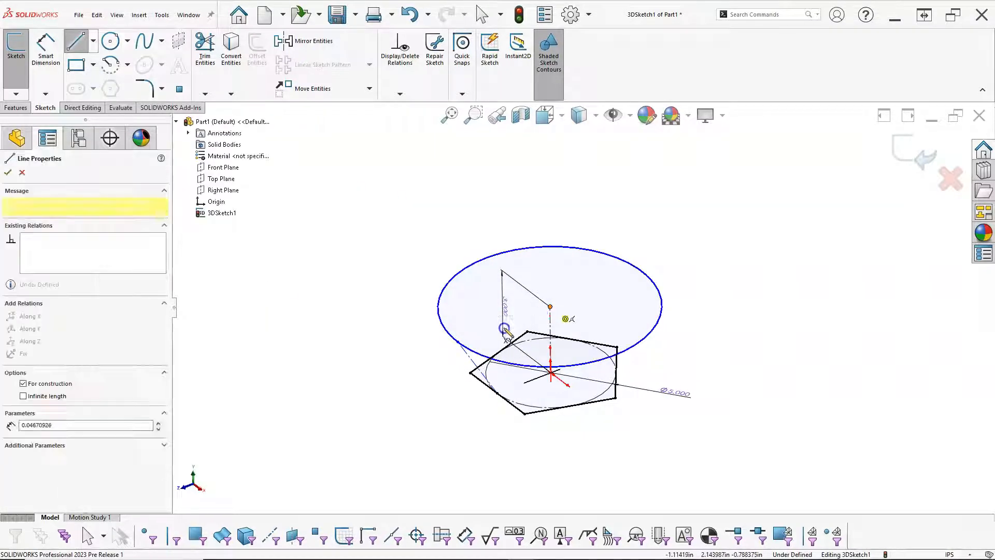
{"action": "left_click", "coordinate": [458, 344]}
{"action": "right_click", "coordinate": [307, 254]}
{"action": "left_click", "coordinate": [322, 254]}
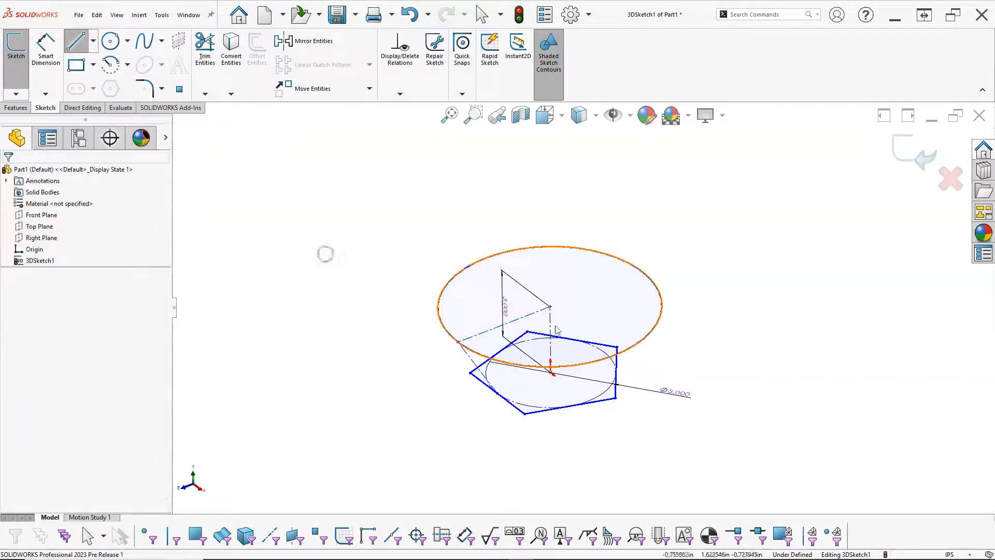
- Turn on the display of 3D sketch planes and reactivate the upper horizontal plane as the sketching plane
{"action": "left_click_drag", "start_coordinate": [526, 315], "coordinate": [505, 297]}
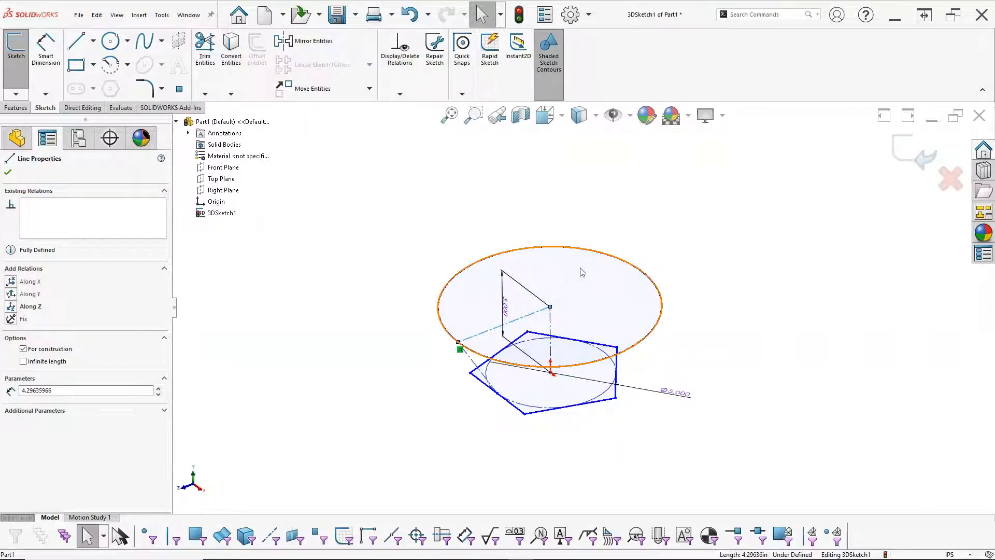
{"action": "left_click", "coordinate": [630, 118]}
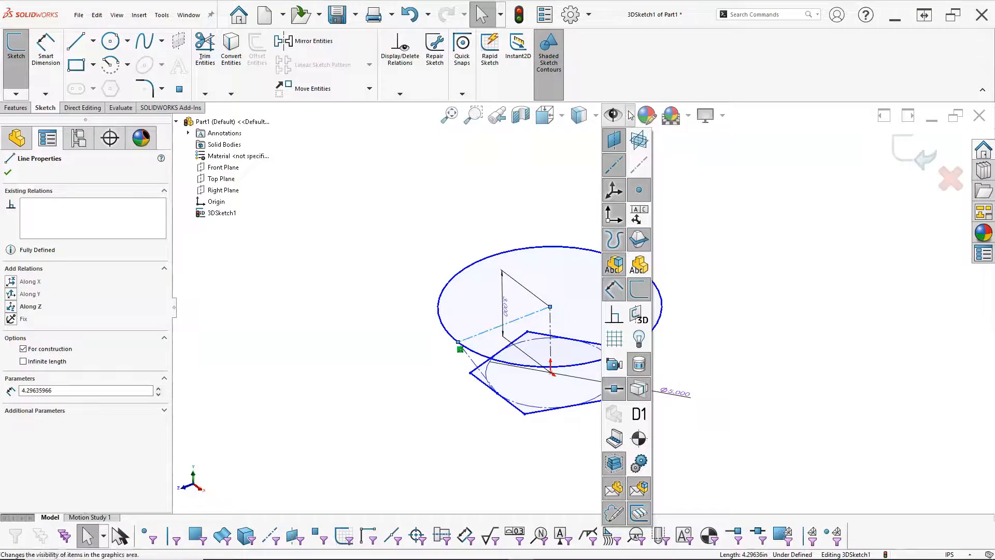
{"action": "left_click", "coordinate": [639, 315]}
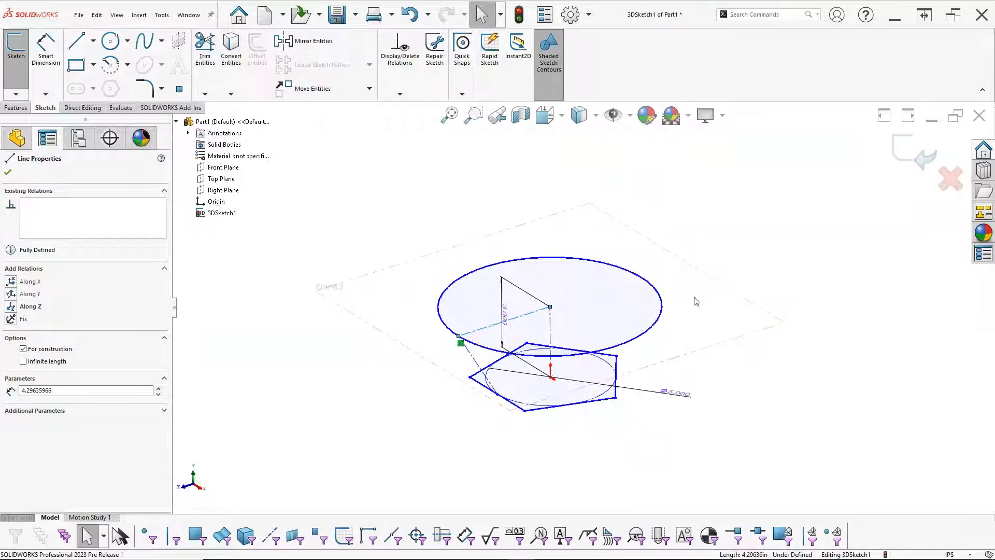
{"action": "double_click", "coordinate": [691, 267]}
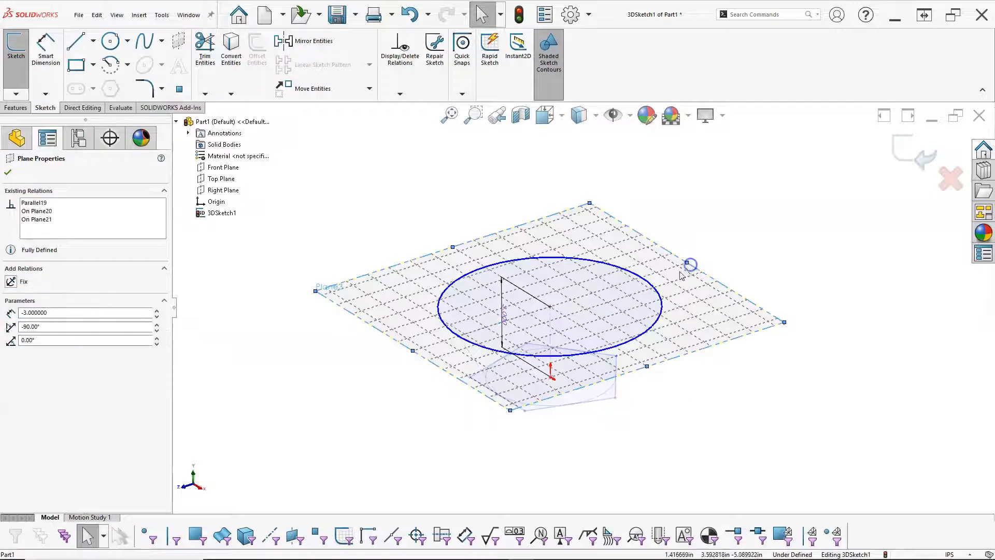
{"action": "left_click", "coordinate": [522, 318]}
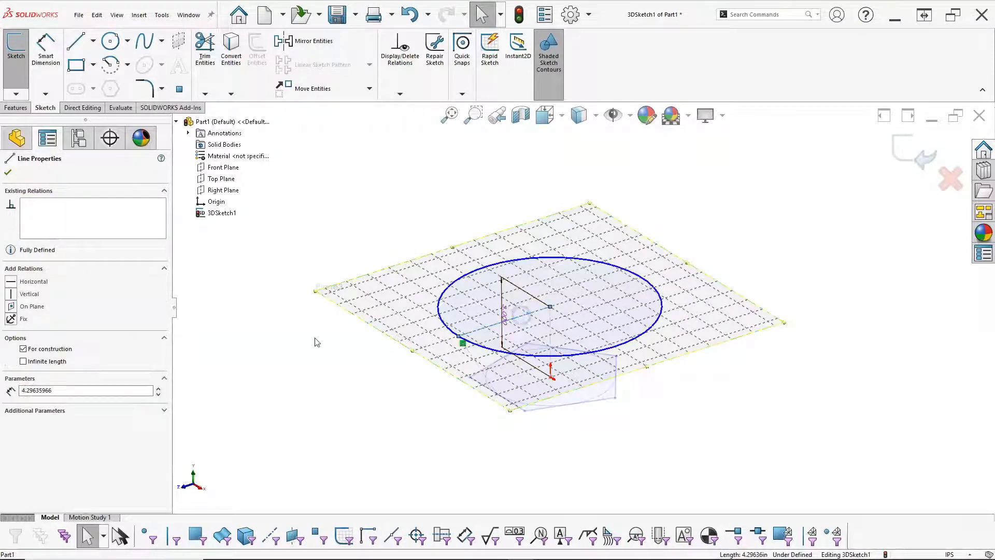
{"action": "left_click", "coordinate": [265, 368]}
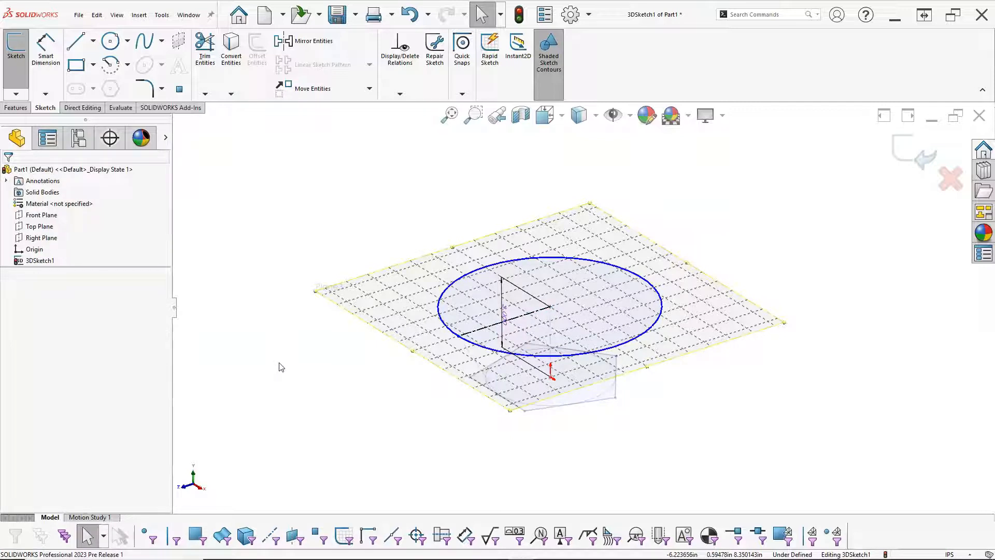
- Try resizing the upper circle by moving its radial centerline's outer endpoint, and deactivate the upper sketch plane
{"action": "left_click_drag", "start_coordinate": [458, 340], "coordinate": [395, 388]}
{"action": "left_click", "coordinate": [388, 389]}
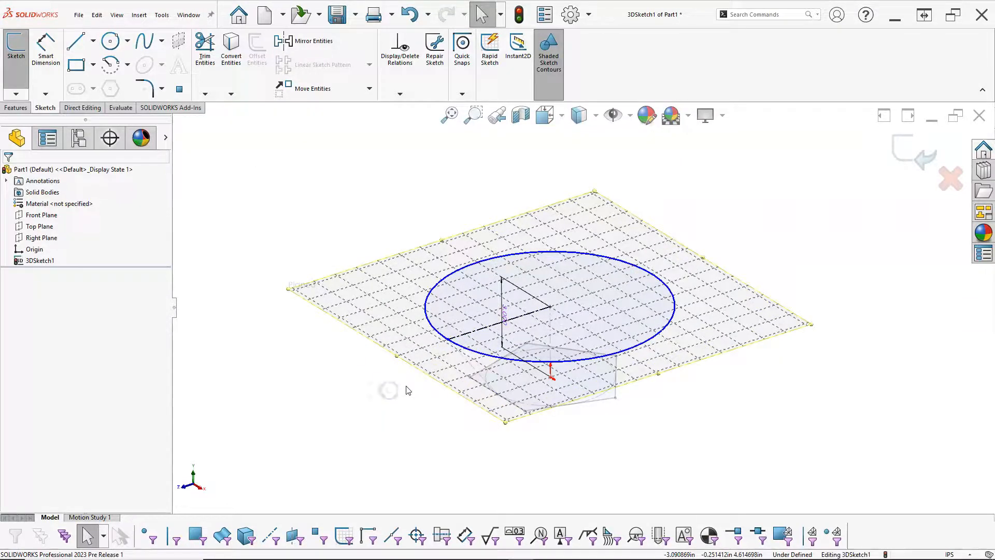
{"action": "double_click", "coordinate": [405, 386]}
{"action": "middle_click_drag", "start_coordinate": [404, 386], "coordinate": [418, 359]}
{"action": "mouse_move", "coordinate": [451, 331]}
{"action": "left_mouse_down"}
{"action": "mouse_move", "coordinate": [465, 324]}
{"action": "mouse_move", "coordinate": [447, 338]}
{"action": "left_mouse_up"}
{"action": "left_click", "coordinate": [410, 355]}
- Reposition the vertical centerline's 3 in dimension farther out, clear of the upper circle
{"action": "middle_click_drag", "start_coordinate": [411, 355], "coordinate": [417, 373]}
{"action": "left_click_drag", "start_coordinate": [486, 323], "coordinate": [412, 296]}
{"action": "mouse_move", "coordinate": [448, 405]}
{"action": "middle_mouse_down"}
{"action": "mouse_move", "coordinate": [436, 389]}
{"action": "mouse_move", "coordinate": [446, 382]}
{"action": "mouse_move", "coordinate": [455, 409]}
{"action": "middle_mouse_up"}
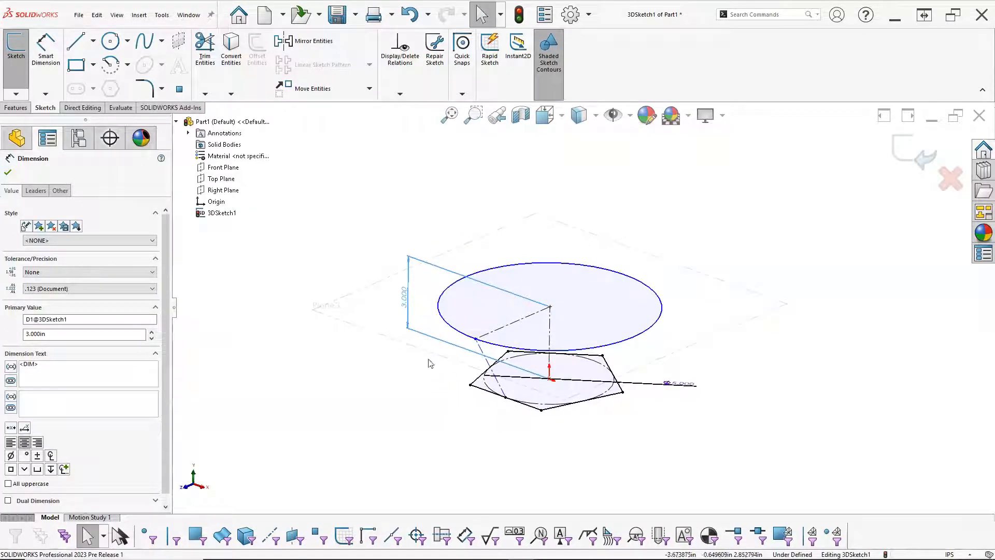
- Add a 3D sketch plane coincident with the pentagon's front edge and the slanted centerline's upper endpoint
{"action": "left_click", "coordinate": [177, 42]}
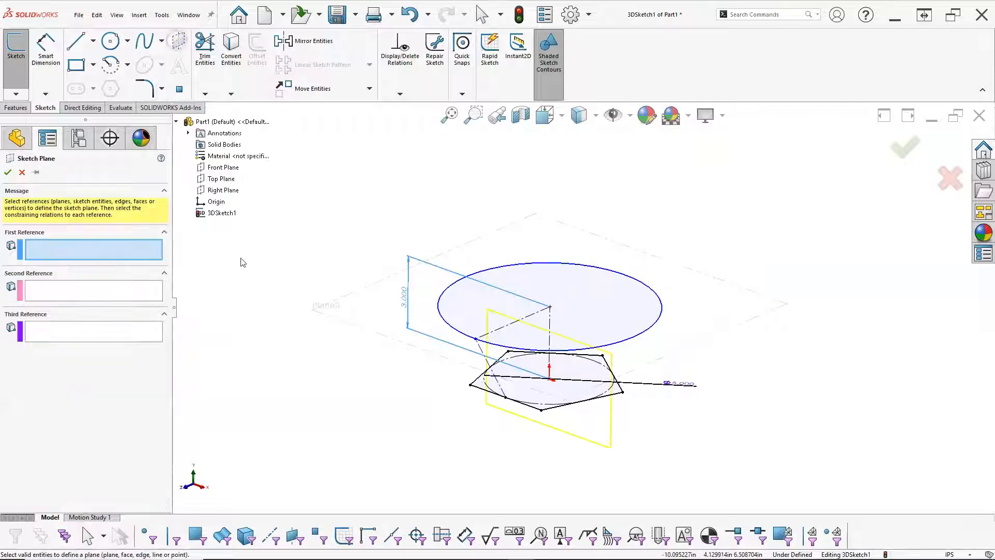
{"action": "left_click", "coordinate": [482, 392]}
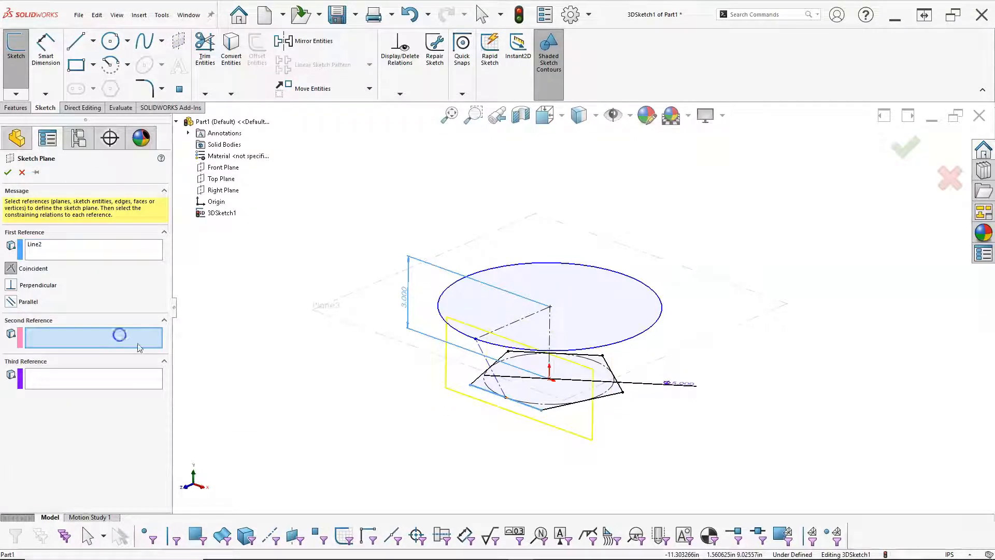
{"action": "left_click", "coordinate": [476, 341]}
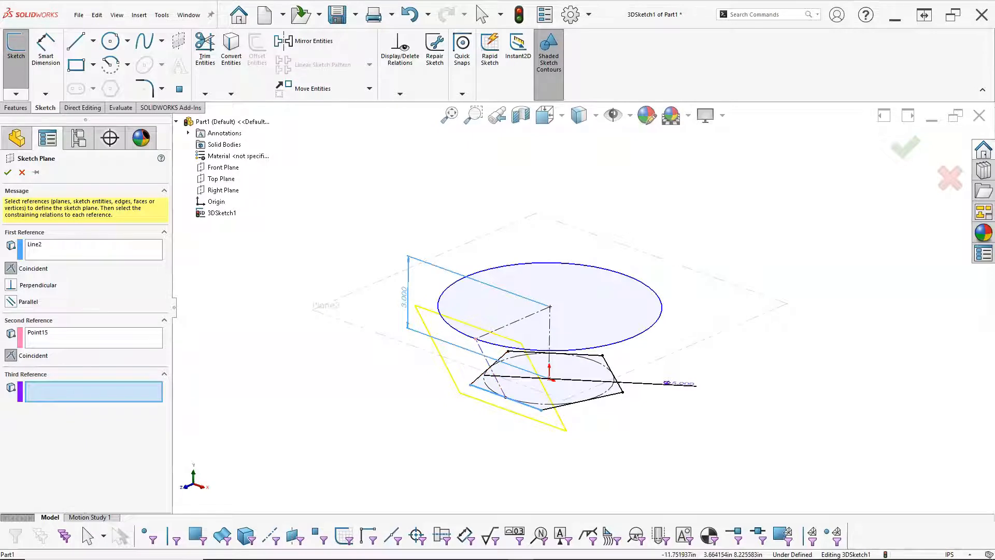
{"action": "left_click", "coordinate": [8, 173]}
- Sketch a circle of about 1.43 in radius on the inclined plane, passing through the slanted centerline's upper endpoint
{"action": "middle_click_drag", "start_coordinate": [316, 351], "coordinate": [346, 285]}
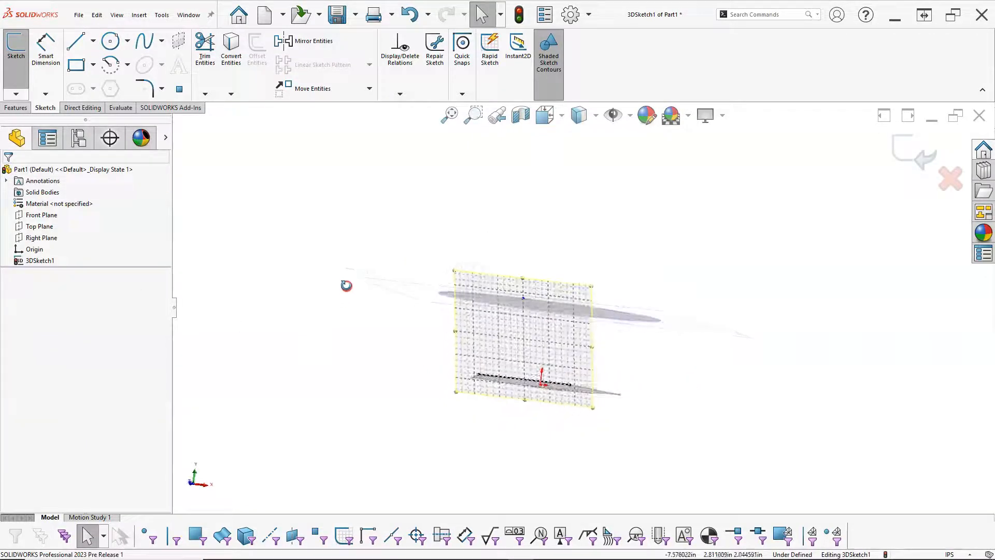
{"action": "scroll", "coordinate": [577, 336], "scroll_direction": "down", "scroll_amount": 2}
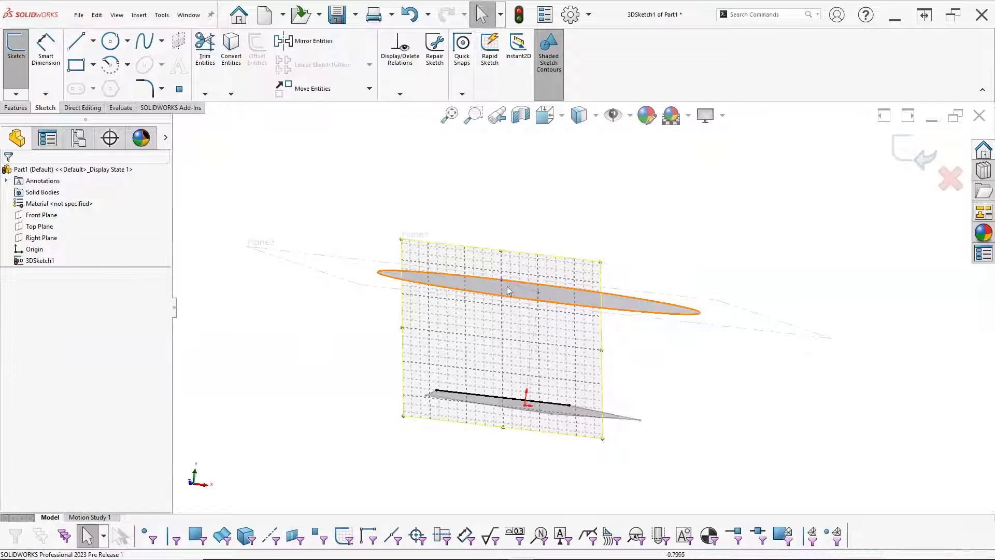
{"action": "mouse_move", "coordinate": [651, 323]}
{"action": "middle_mouse_down"}
{"action": "mouse_move", "coordinate": [684, 305]}
{"action": "mouse_move", "coordinate": [659, 345]}
{"action": "mouse_move", "coordinate": [666, 335]}
{"action": "middle_mouse_up"}
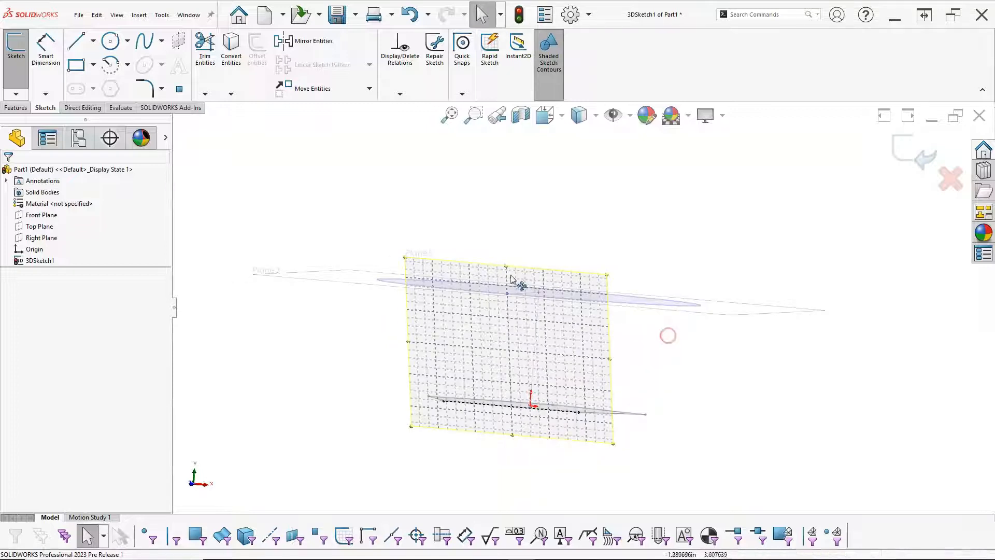
{"action": "left_click", "coordinate": [110, 42]}
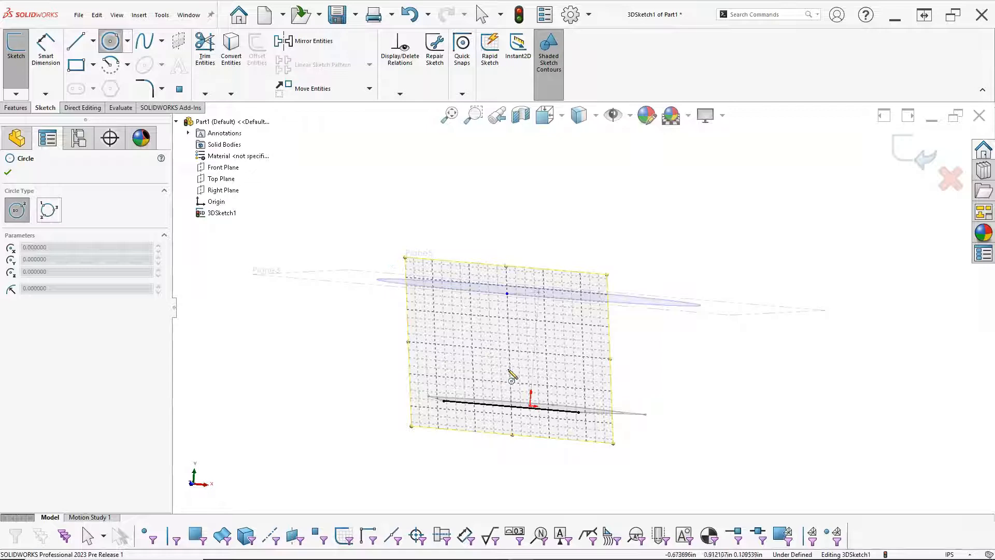
{"action": "left_click", "coordinate": [509, 341]}
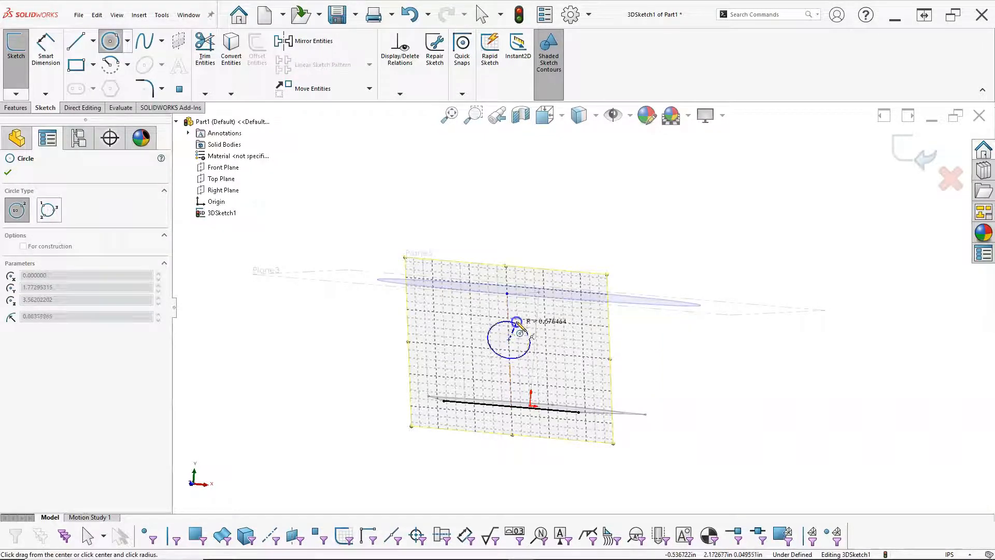
{"action": "left_click", "coordinate": [508, 295]}
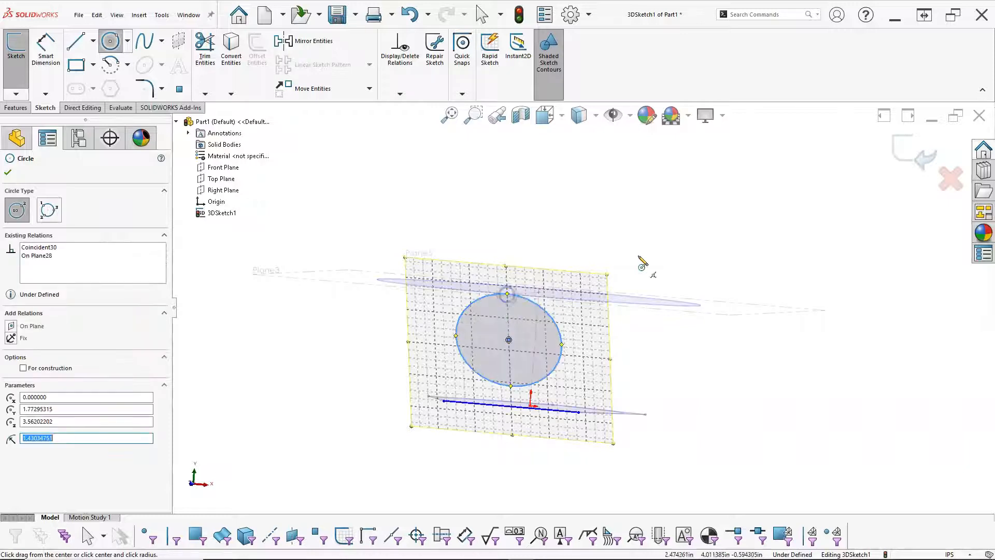
{"action": "right_click", "coordinate": [625, 227]}
{"action": "left_click", "coordinate": [639, 225]}
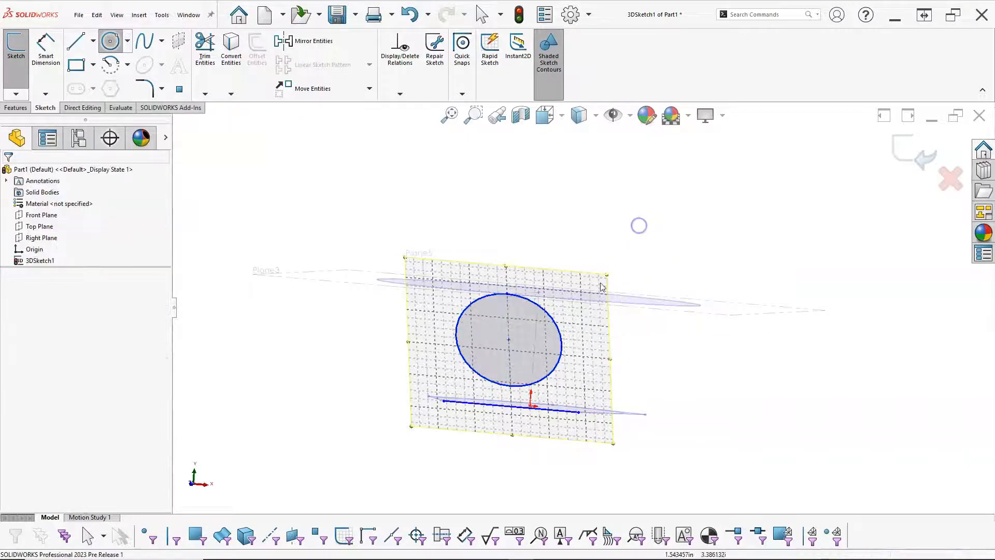
- Make the inclined circle equal to the construction circle inscribed in the lower pentagon
{"action": "left_click", "coordinate": [563, 341]}
{"action": "middle_click_drag", "start_coordinate": [620, 351], "coordinate": [657, 389]}
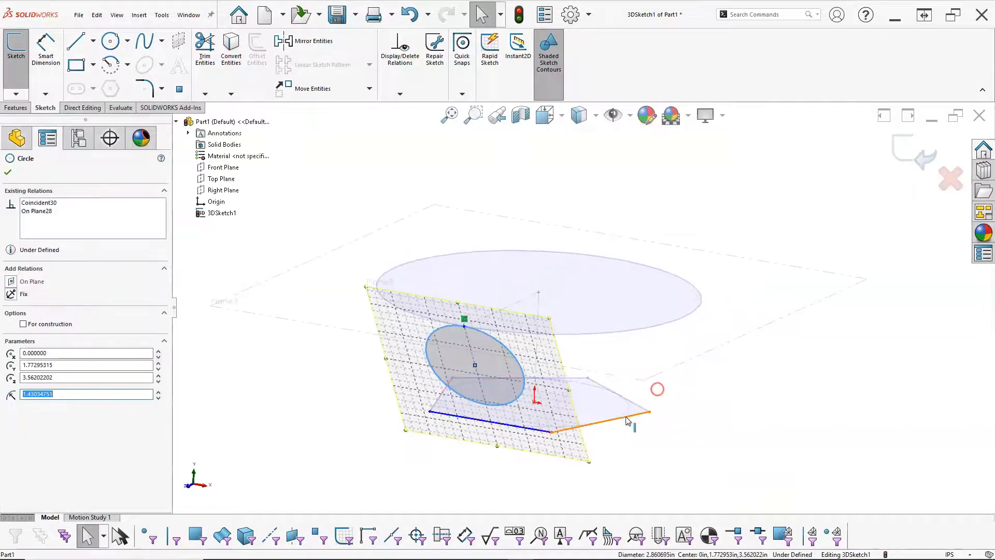
{"action": "left_click", "coordinate": [625, 415], "text": "ctrl"}
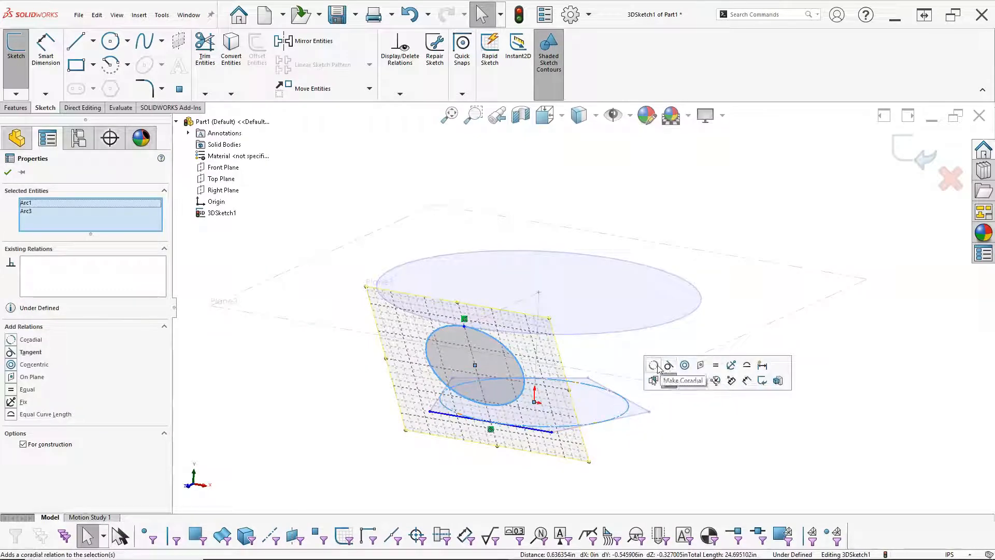
{"action": "left_click", "coordinate": [716, 365]}
{"action": "key", "text": "Escape"}
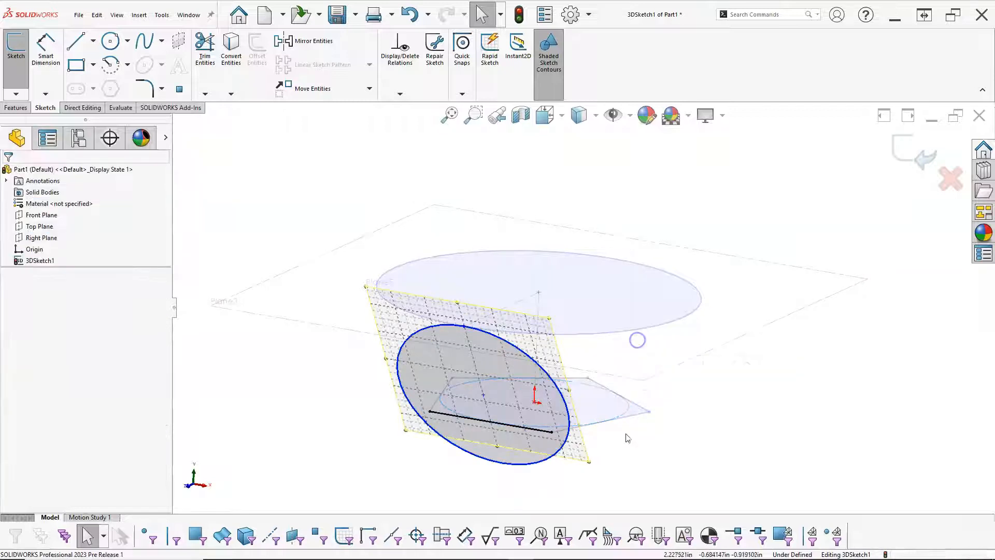
{"action": "left_click", "coordinate": [483, 395]}
{"action": "left_click_drag", "start_coordinate": [483, 365], "coordinate": [480, 360]}
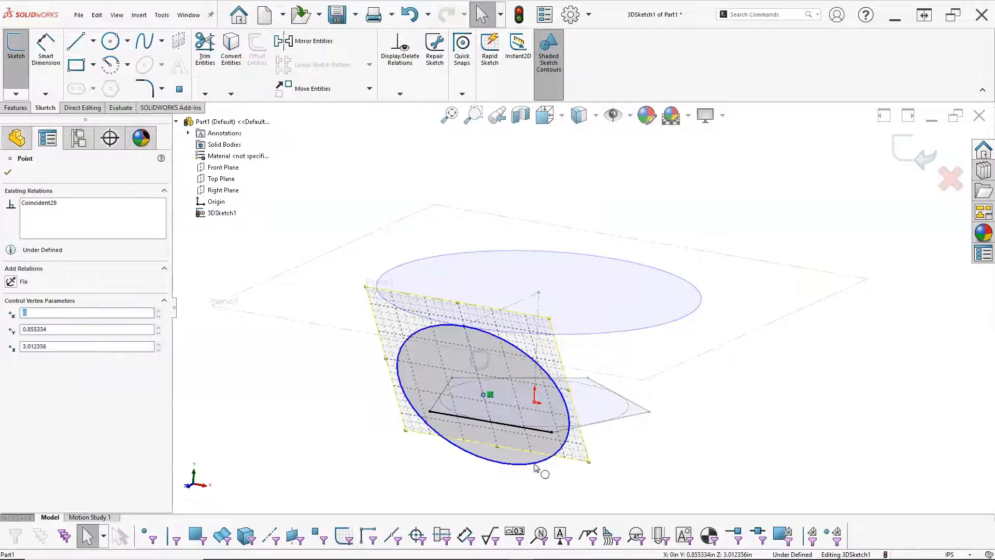
{"action": "left_click", "coordinate": [507, 465]}
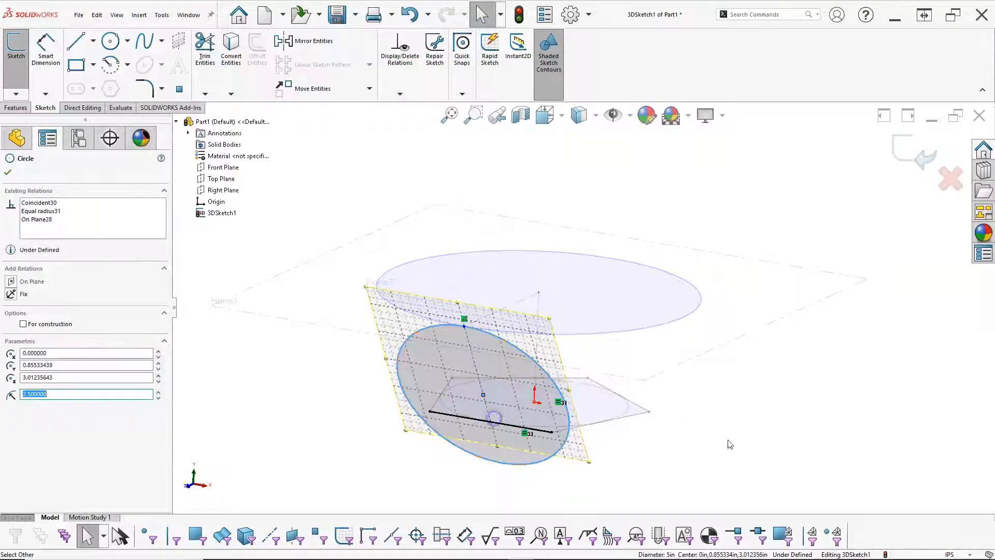
{"action": "left_click", "coordinate": [745, 413]}
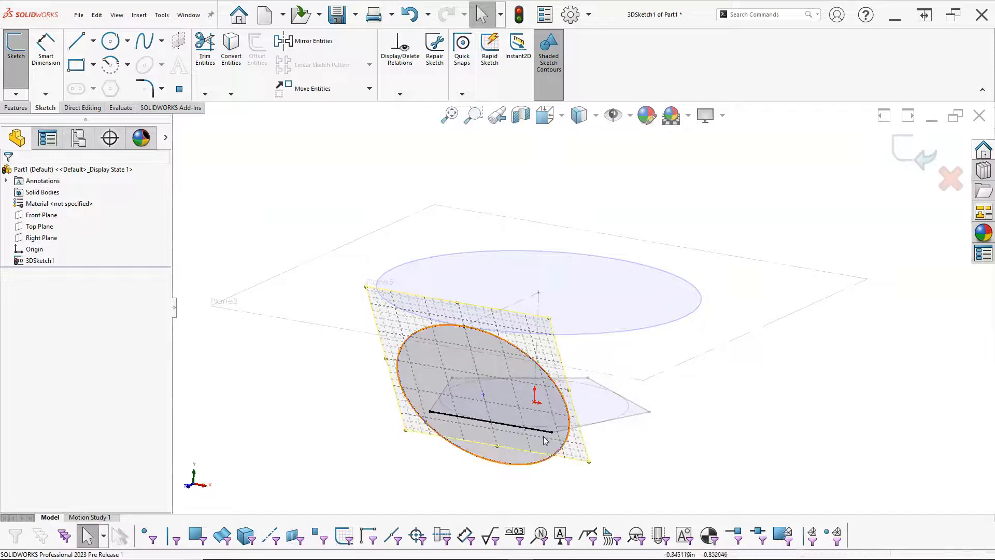
- Make the inclined circle tangent to the lower pentagon's front edge on which its plane rests
{"action": "left_click", "coordinate": [526, 428]}
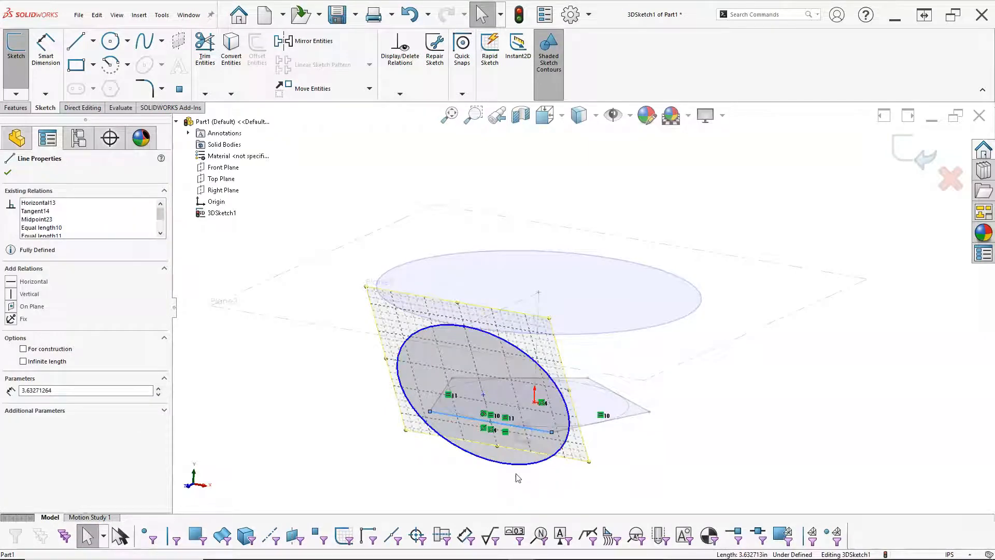
{"action": "left_click", "coordinate": [522, 468]}
{"action": "left_click", "coordinate": [545, 430], "text": "ctrl"}
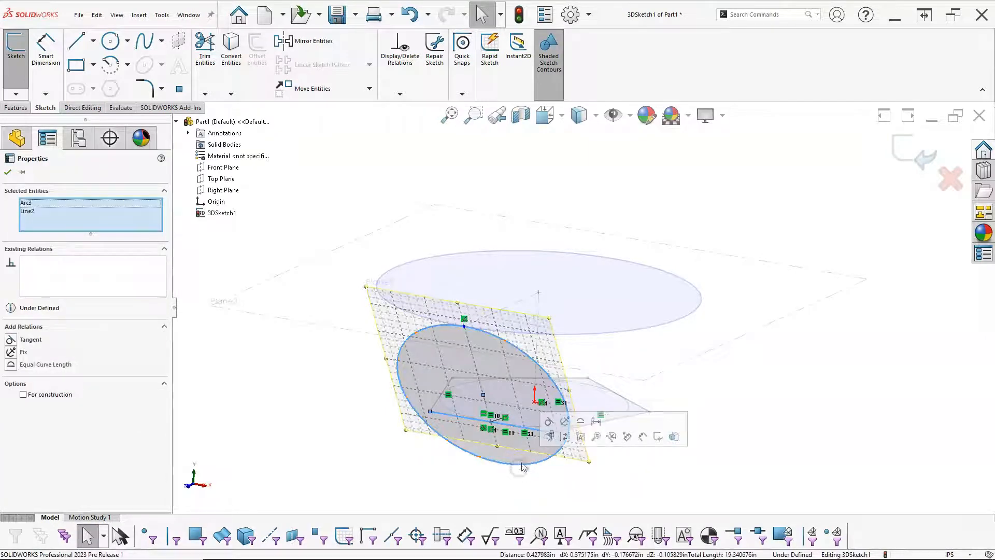
{"action": "left_click", "coordinate": [551, 422]}
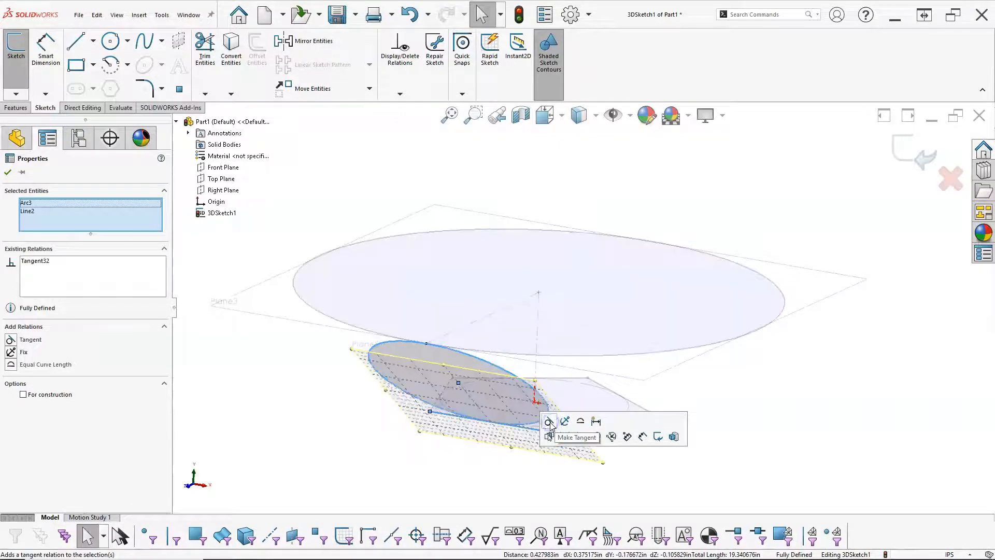
{"action": "left_click", "coordinate": [748, 437]}
- Convert the inclined circle to construction geometry and view it face-on
{"action": "mouse_move", "coordinate": [742, 418]}
{"action": "middle_mouse_down"}
{"action": "mouse_move", "coordinate": [693, 375]}
{"action": "mouse_move", "coordinate": [653, 378]}
{"action": "mouse_move", "coordinate": [717, 372]}
{"action": "mouse_move", "coordinate": [748, 387]}
{"action": "middle_mouse_up"}
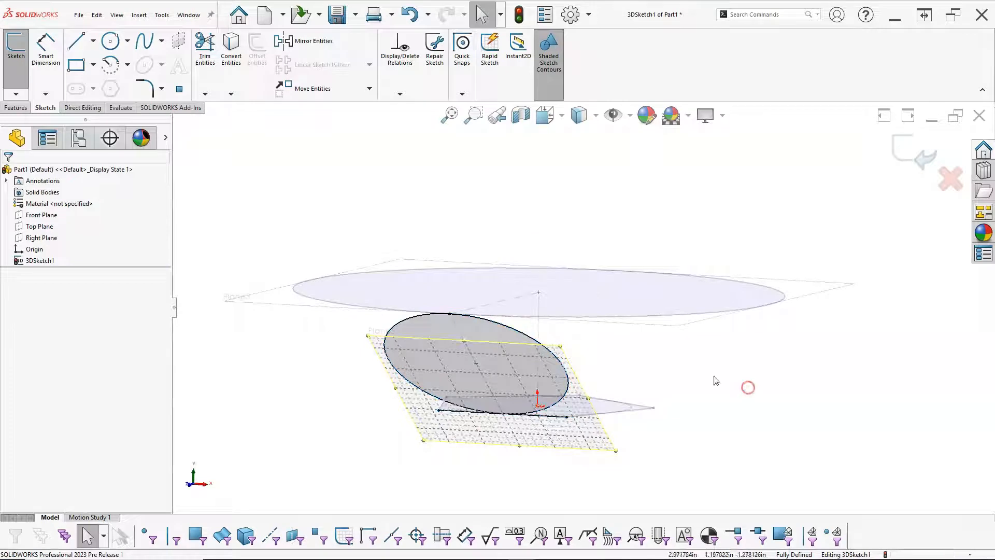
{"action": "left_click", "coordinate": [512, 331]}
{"action": "key", "text": "ctrl+8"}
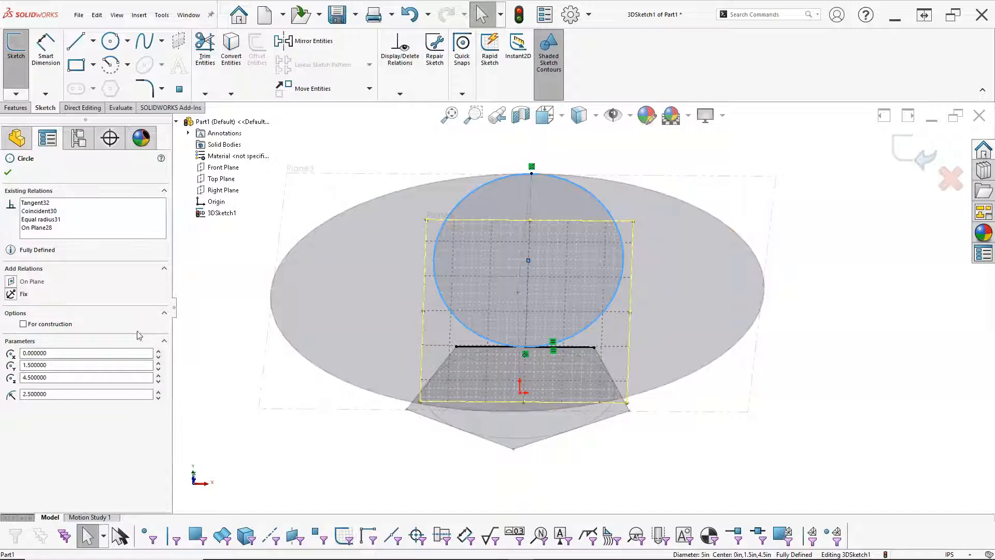
{"action": "left_click", "coordinate": [22, 324]}
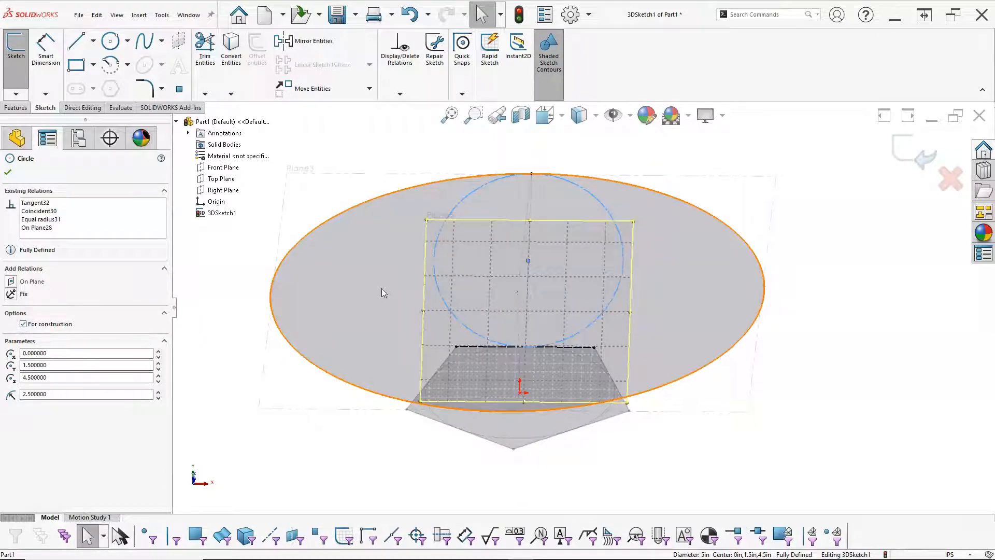
- Draw four connected lines around the inclined construction circle, closing a second pentagon between the endpoints of the shared edge
{"action": "left_click", "coordinate": [77, 41]}
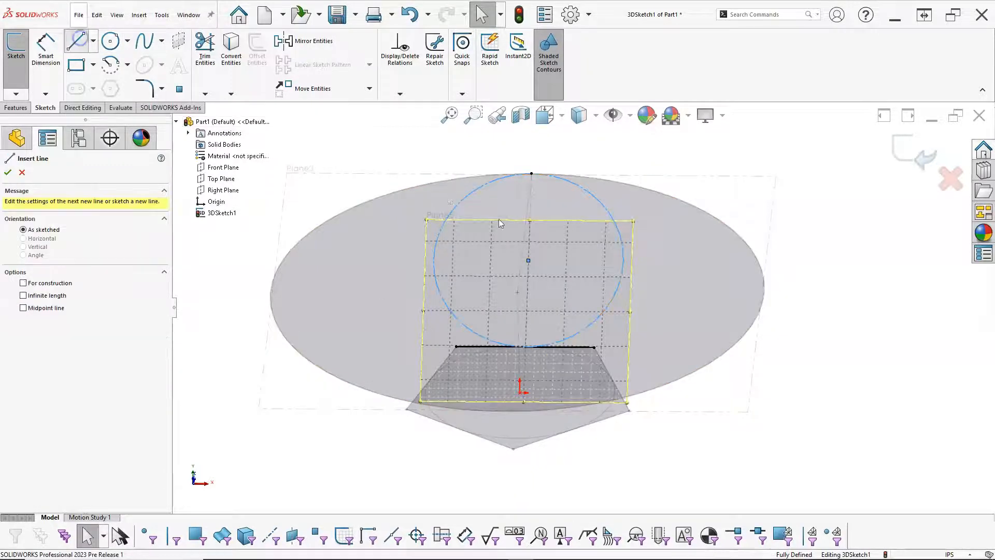
{"action": "left_click", "coordinate": [594, 347]}
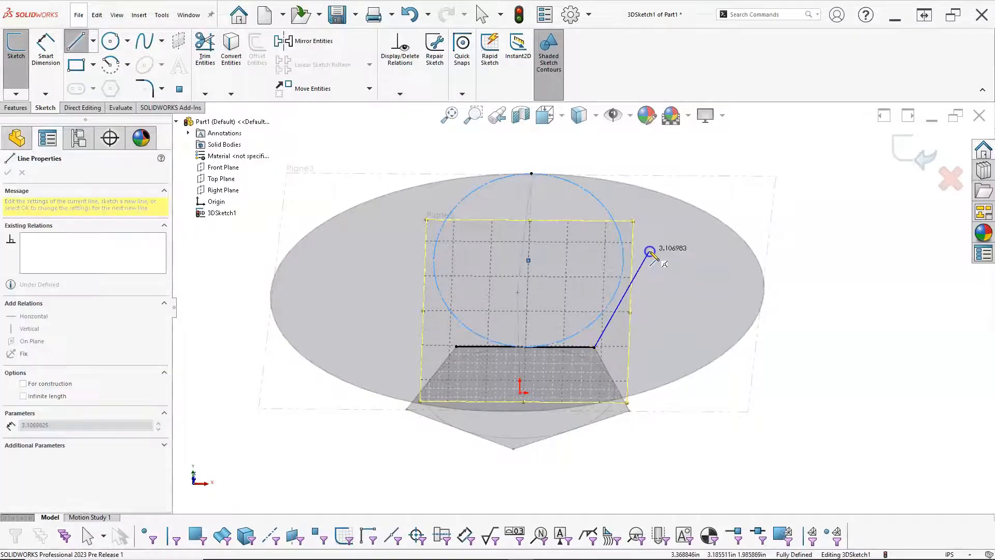
{"action": "left_click", "coordinate": [650, 251]}
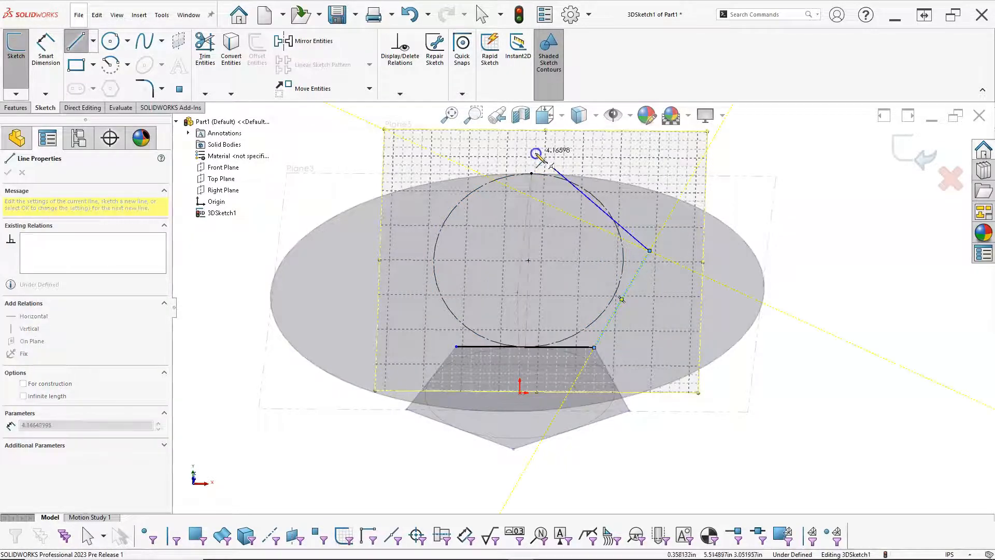
{"action": "left_click", "coordinate": [533, 153]}
{"action": "left_click", "coordinate": [404, 241]}
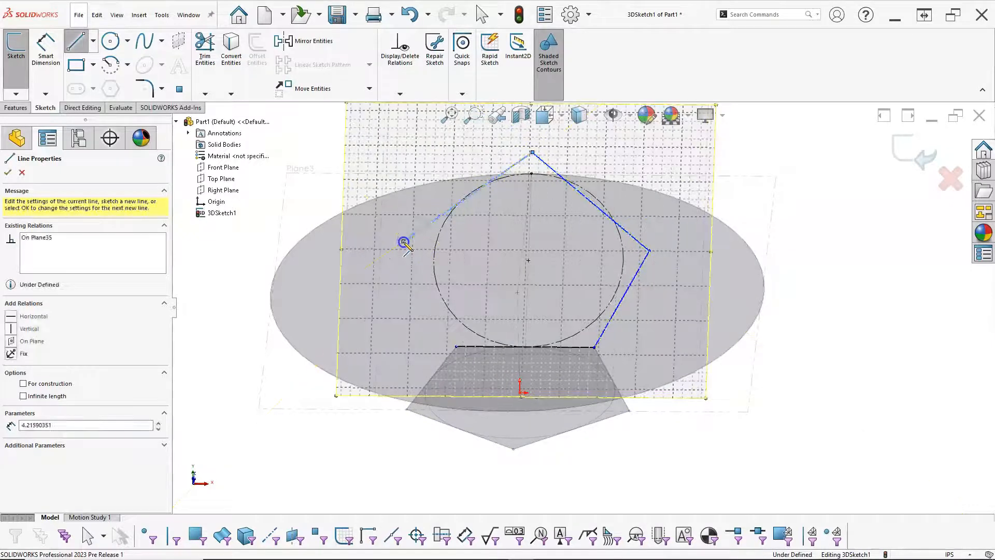
{"action": "left_click", "coordinate": [456, 347]}
{"action": "right_click", "coordinate": [778, 252]}
{"action": "left_click", "coordinate": [798, 260]}
- Make the four new lines and the shared lower pentagon edge equal in length
{"action": "mouse_move", "coordinate": [772, 252]}
{"action": "middle_mouse_down"}
{"action": "mouse_move", "coordinate": [740, 278]}
{"action": "mouse_move", "coordinate": [733, 298]}
{"action": "middle_mouse_up"}
{"action": "scroll", "coordinate": [733, 299], "scroll_direction": "up", "scroll_amount": 1}
{"action": "scroll", "coordinate": [462, 307], "scroll_direction": "down", "scroll_amount": 1}
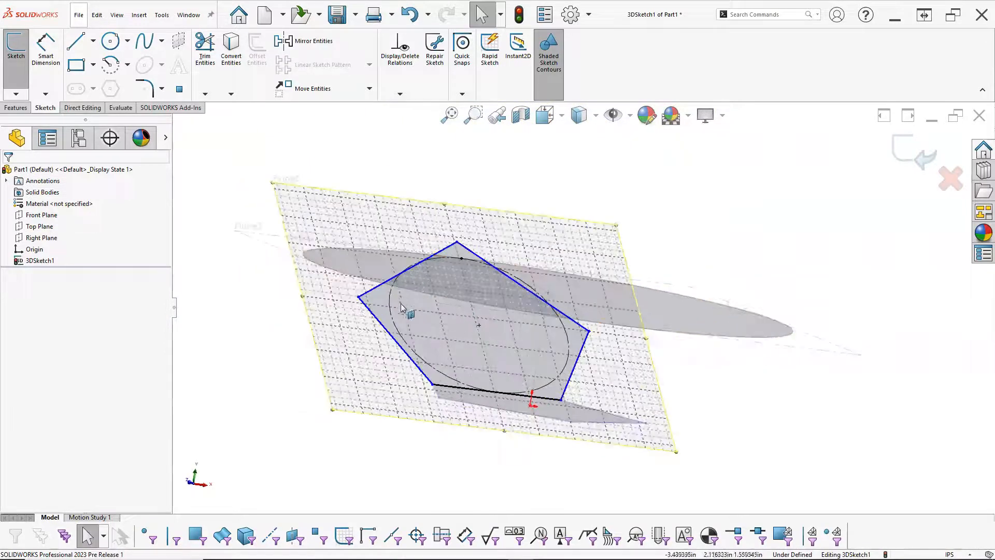
{"action": "left_click", "coordinate": [395, 346]}
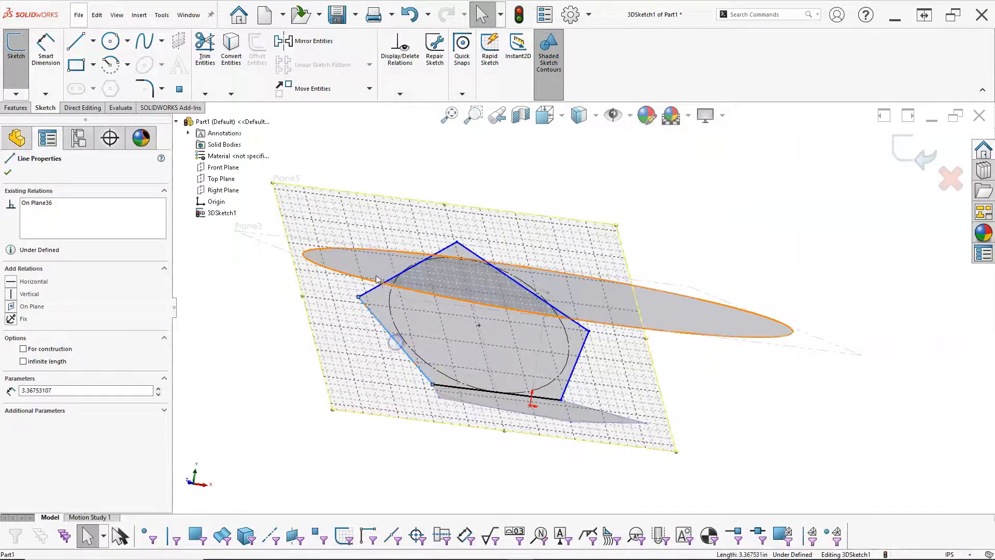
{"action": "left_click", "coordinate": [377, 287], "text": "ctrl"}
{"action": "left_click", "coordinate": [472, 254], "text": "ctrl"}
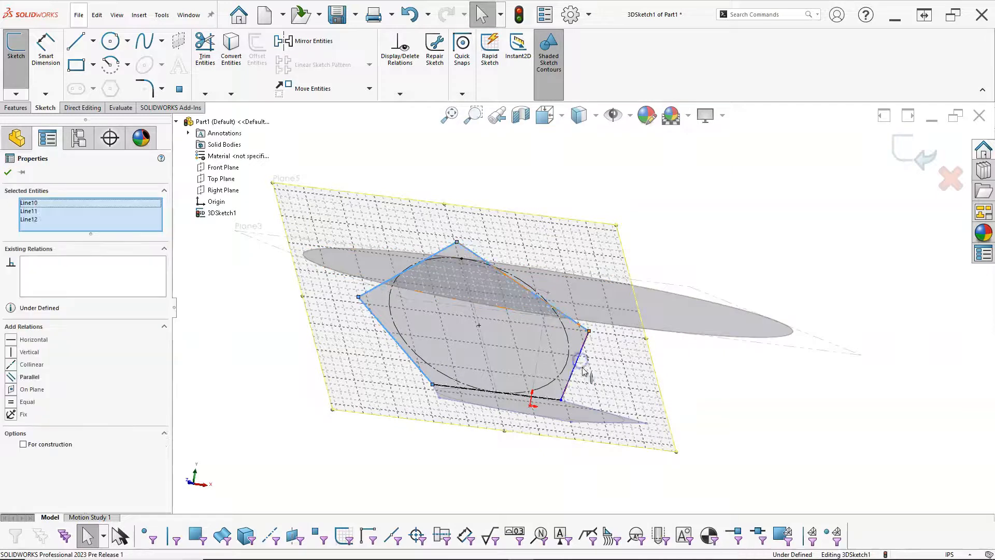
{"action": "left_click", "coordinate": [576, 365], "text": "ctrl"}
{"action": "left_click", "coordinate": [549, 401], "text": "ctrl"}
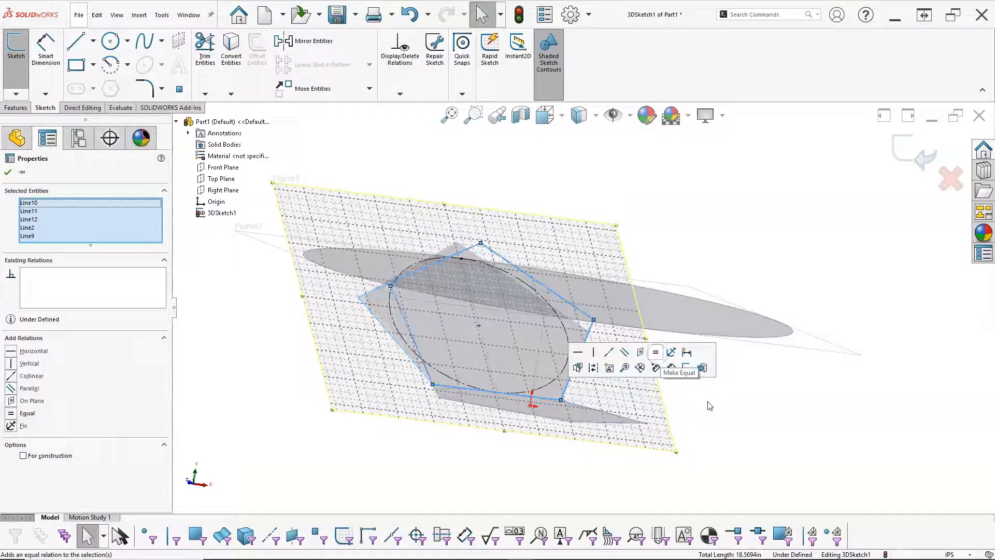
{"action": "left_click", "coordinate": [656, 352]}
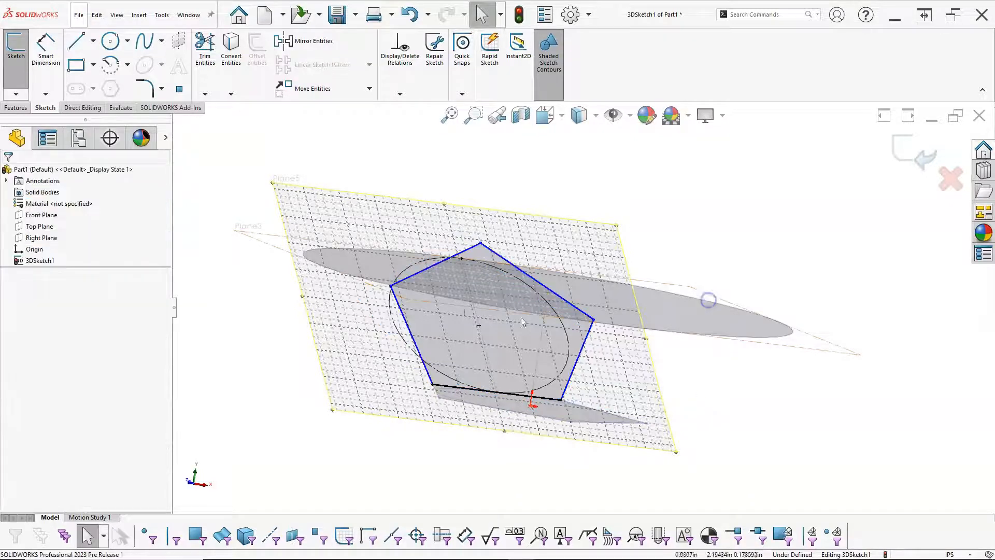
- Make the inclined construction circle tangent to the two pentagon side lines that adjoin the shared lower edge
{"action": "left_click", "coordinate": [416, 348]}
{"action": "left_click", "coordinate": [410, 347], "text": "ctrl"}
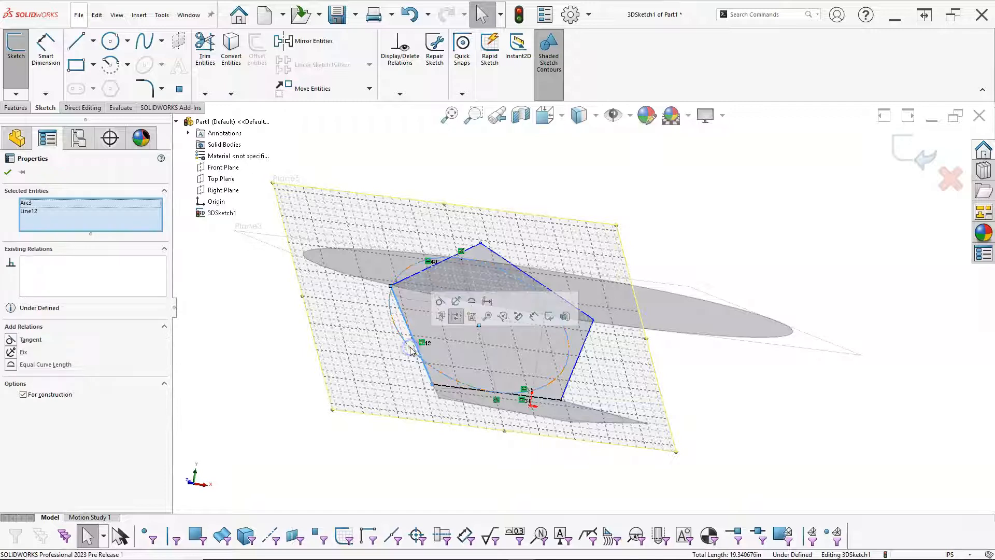
{"action": "left_click", "coordinate": [440, 301]}
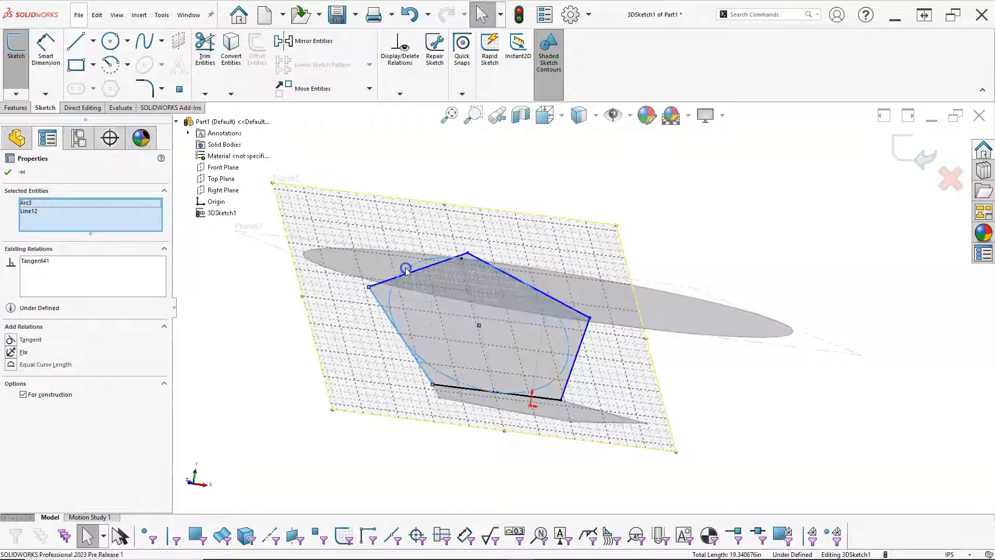
{"action": "left_click", "coordinate": [409, 275], "text": "ctrl"}
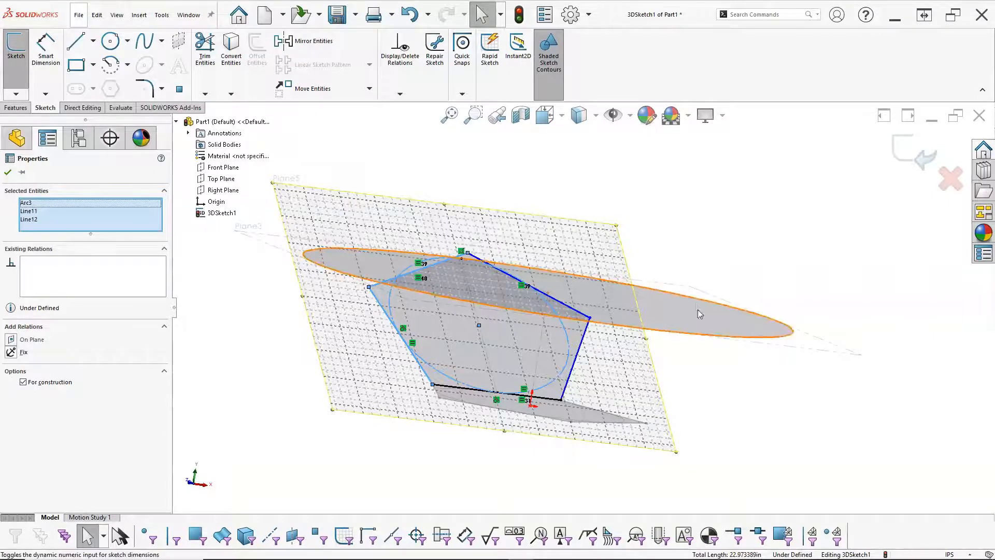
{"action": "middle_click_drag", "start_coordinate": [685, 344], "coordinate": [693, 351]}
{"action": "scroll", "coordinate": [572, 326], "scroll_direction": "down", "scroll_amount": 3}
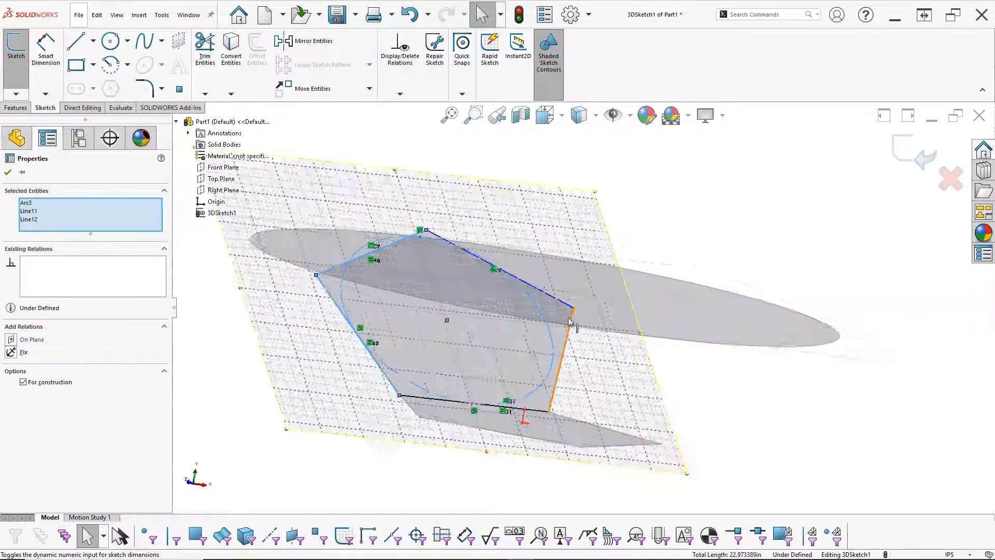
{"action": "left_click", "coordinate": [562, 357]}
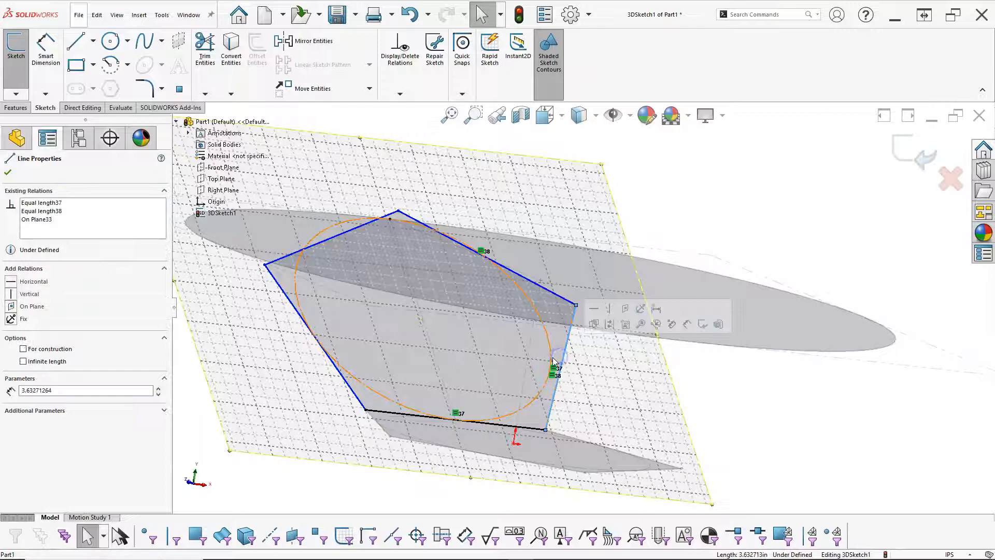
{"action": "left_click", "coordinate": [552, 357], "text": "ctrl"}
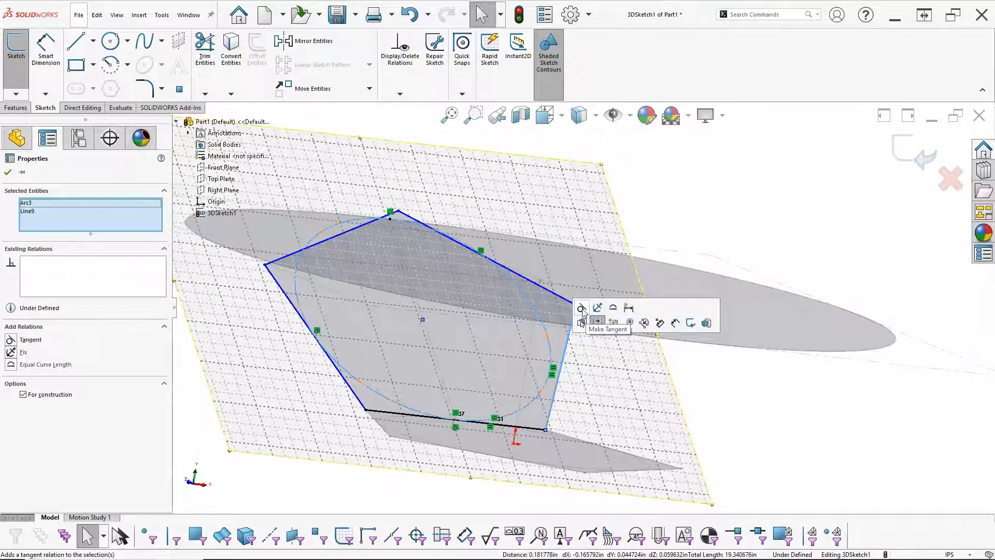
{"action": "left_click", "coordinate": [597, 322]}
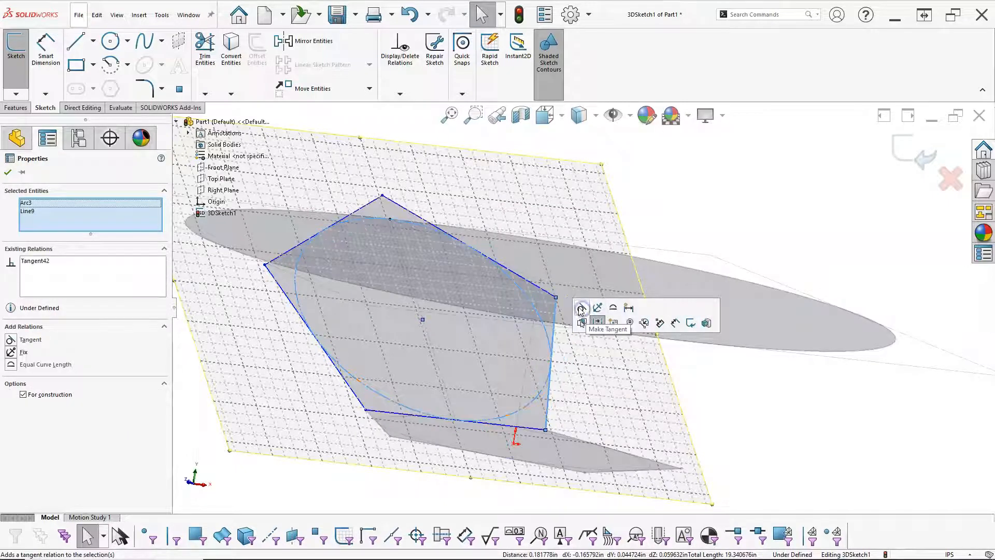
- Make the inclined circle tangent to the inclined pentagon's upper-left line and leave its sketch plane
{"action": "left_click", "coordinate": [284, 258]}
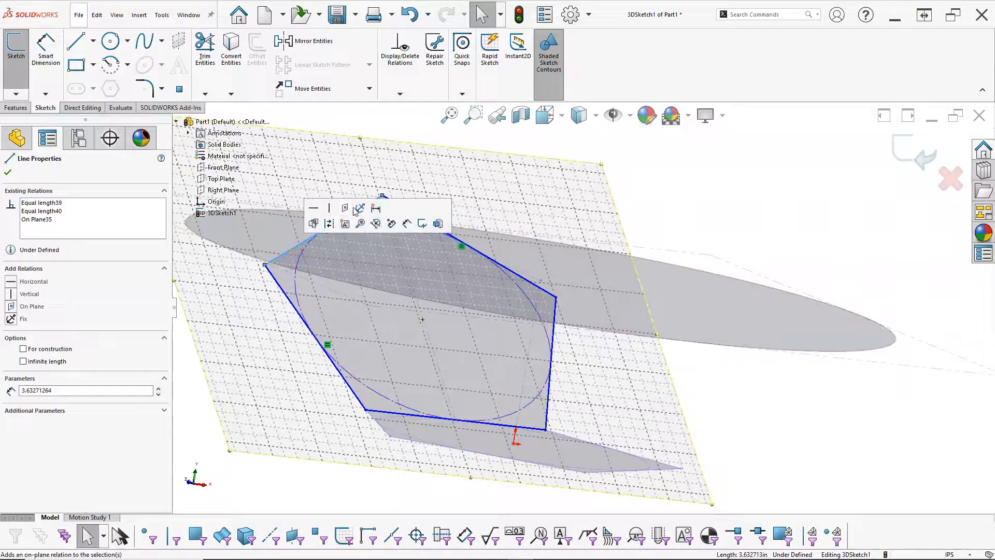
{"action": "left_click", "coordinate": [298, 266], "text": "ctrl"}
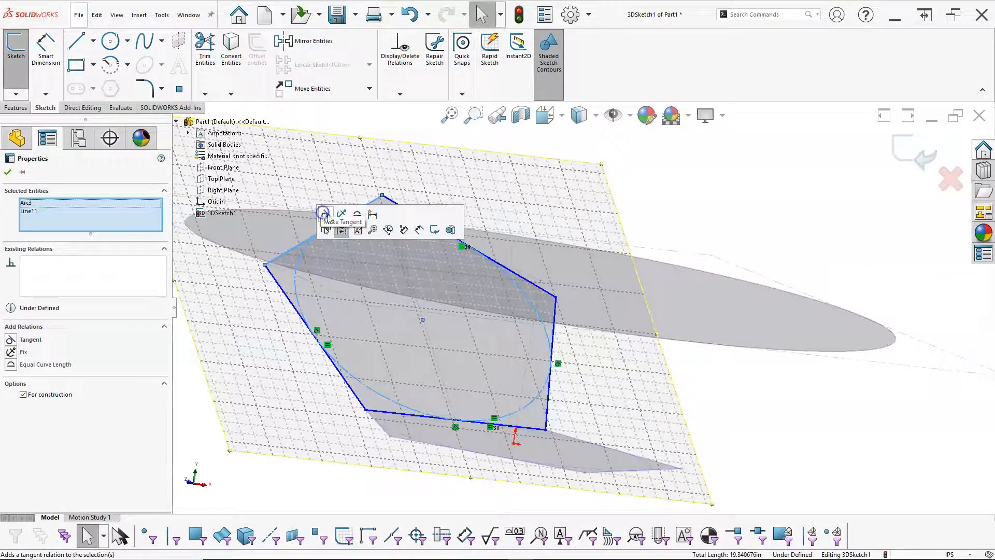
{"action": "left_click", "coordinate": [325, 215]}
{"action": "left_click", "coordinate": [744, 369]}
{"action": "mouse_move", "coordinate": [738, 363]}
{"action": "middle_mouse_down"}
{"action": "mouse_move", "coordinate": [717, 400]}
{"action": "mouse_move", "coordinate": [638, 390]}
{"action": "mouse_move", "coordinate": [719, 378]}
{"action": "mouse_move", "coordinate": [758, 346]}
{"action": "mouse_move", "coordinate": [729, 381]}
{"action": "mouse_move", "coordinate": [708, 358]}
{"action": "middle_mouse_up"}
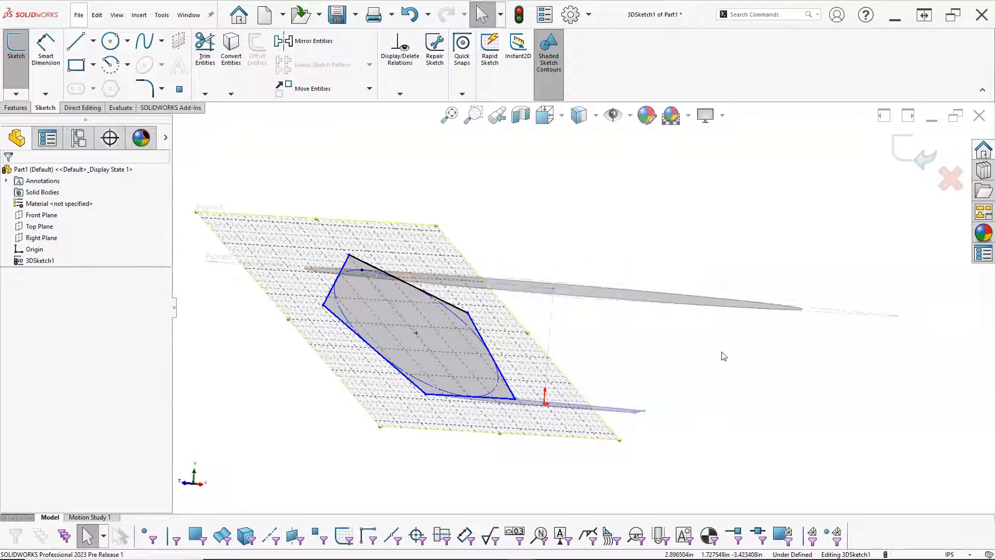
{"action": "mouse_move", "coordinate": [661, 355]}
{"action": "middle_mouse_down"}
{"action": "mouse_move", "coordinate": [658, 371]}
{"action": "mouse_move", "coordinate": [662, 340]}
{"action": "mouse_move", "coordinate": [660, 384]}
{"action": "middle_mouse_up"}
{"action": "mouse_move", "coordinate": [739, 389]}
{"action": "middle_mouse_down"}
{"action": "mouse_move", "coordinate": [736, 357]}
{"action": "mouse_move", "coordinate": [729, 394]}
{"action": "middle_mouse_up"}
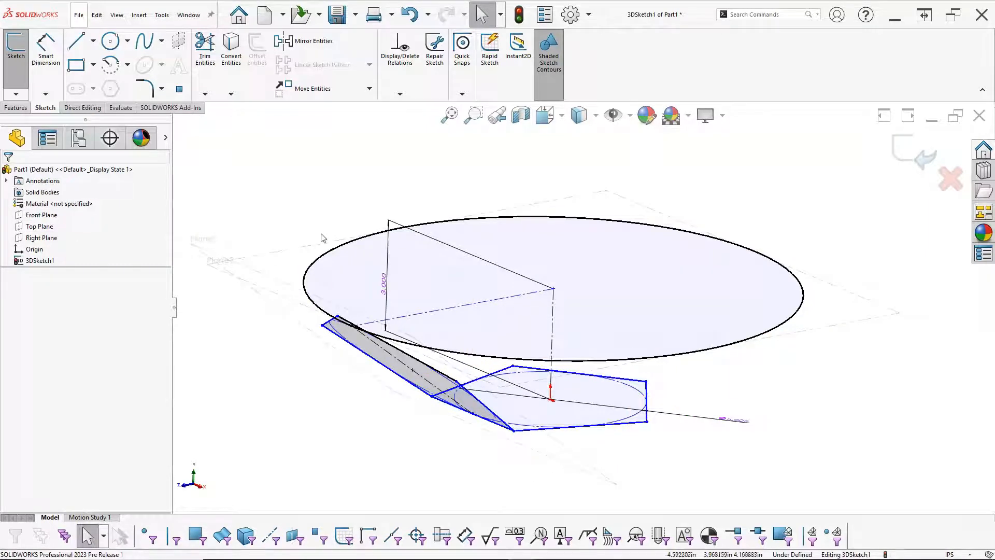
- Activate the upper circle's plane and draw a second radial centerline from its centre to a point on its circumference
{"action": "left_click", "coordinate": [312, 245]}
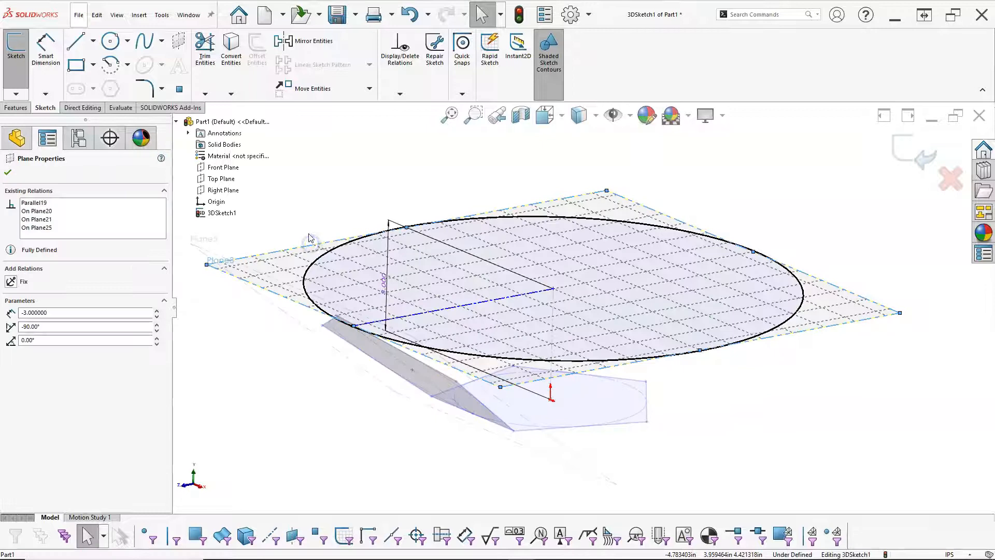
{"action": "left_click", "coordinate": [93, 40]}
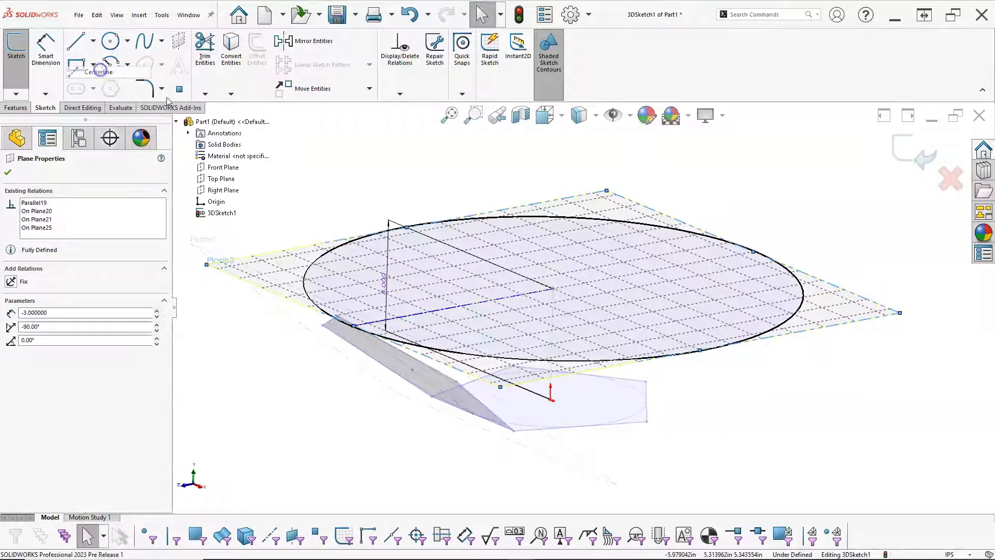
{"action": "left_click", "coordinate": [92, 73]}
{"action": "left_click", "coordinate": [554, 289]}
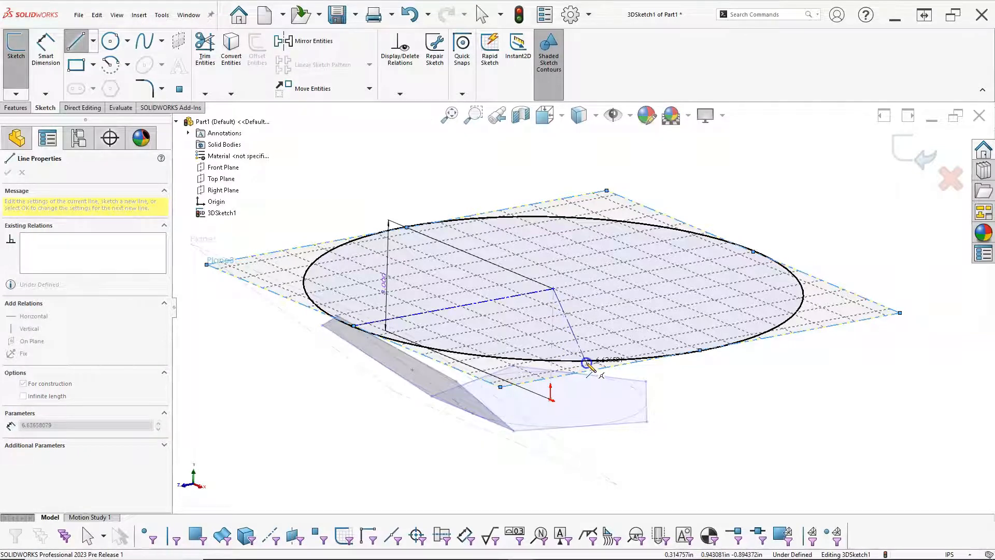
{"action": "left_click", "coordinate": [587, 362]}
{"action": "key", "text": "Escape"}
{"action": "key", "text": "Escape"}
{"action": "mouse_move", "coordinate": [609, 380]}
{"action": "middle_mouse_down"}
{"action": "mouse_move", "coordinate": [722, 367]}
{"action": "mouse_move", "coordinate": [722, 413]}
{"action": "mouse_move", "coordinate": [736, 440]}
{"action": "mouse_move", "coordinate": [743, 413]}
{"action": "middle_mouse_up"}
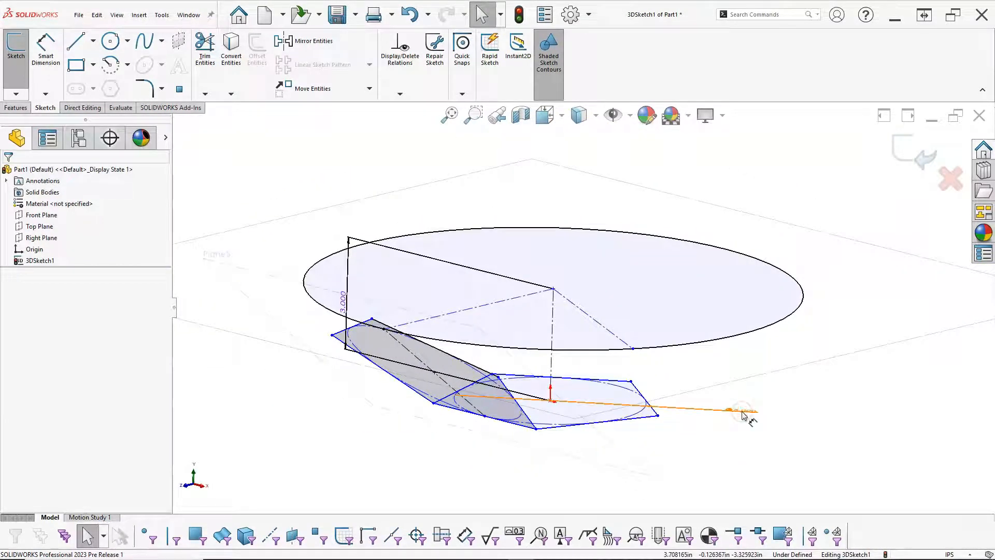
- Dimension the angle between the two radial centerlines of the upper circle to 72 degrees
{"action": "right_click", "coordinate": [742, 413]}
{"action": "left_click", "coordinate": [872, 375]}
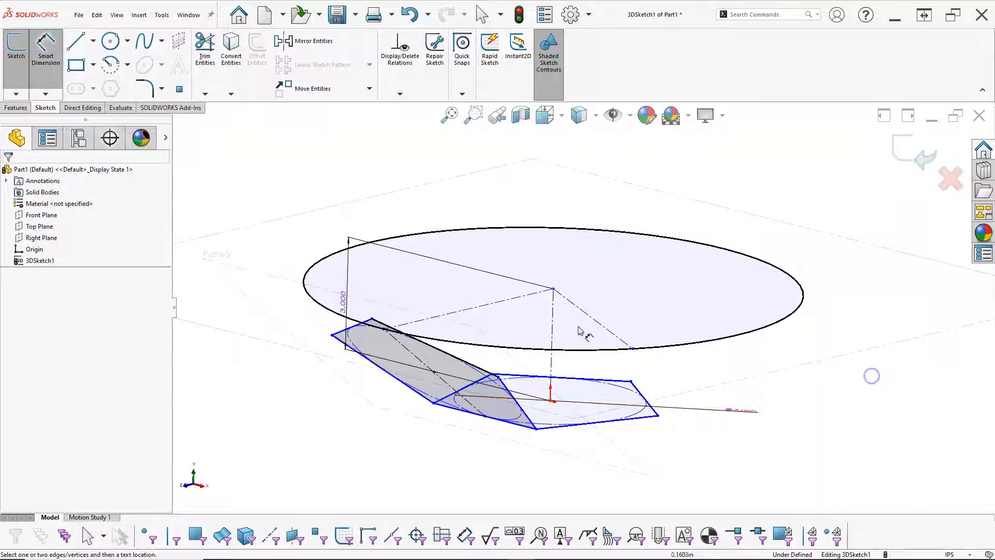
{"action": "left_click", "coordinate": [503, 303]}
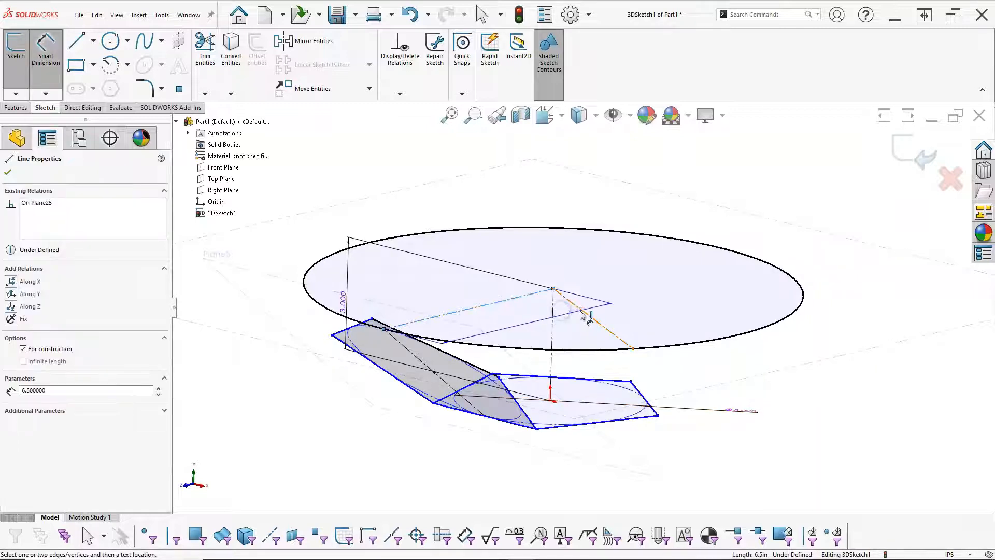
{"action": "left_click", "coordinate": [568, 313]}
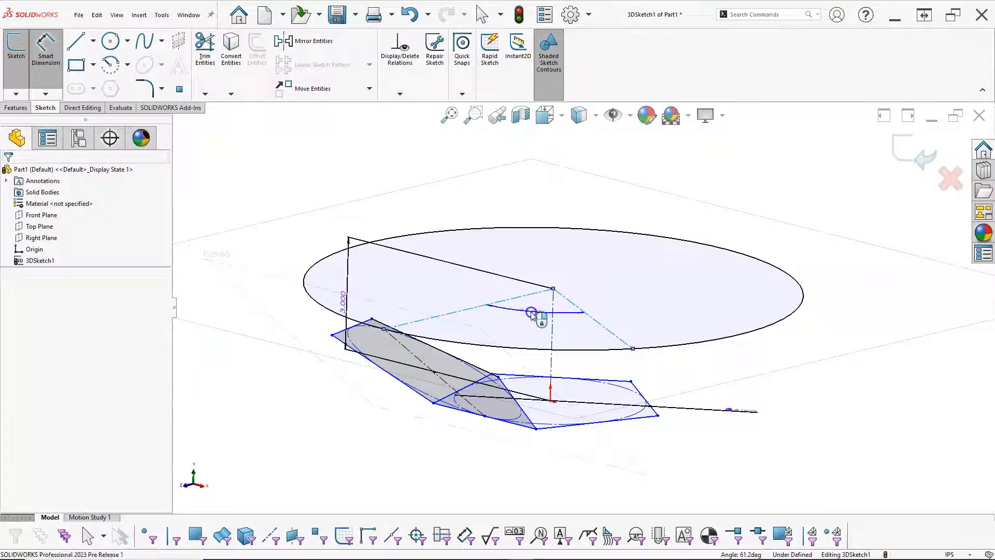
{"action": "left_click", "coordinate": [531, 314]}
{"action": "type", "text": "73"}
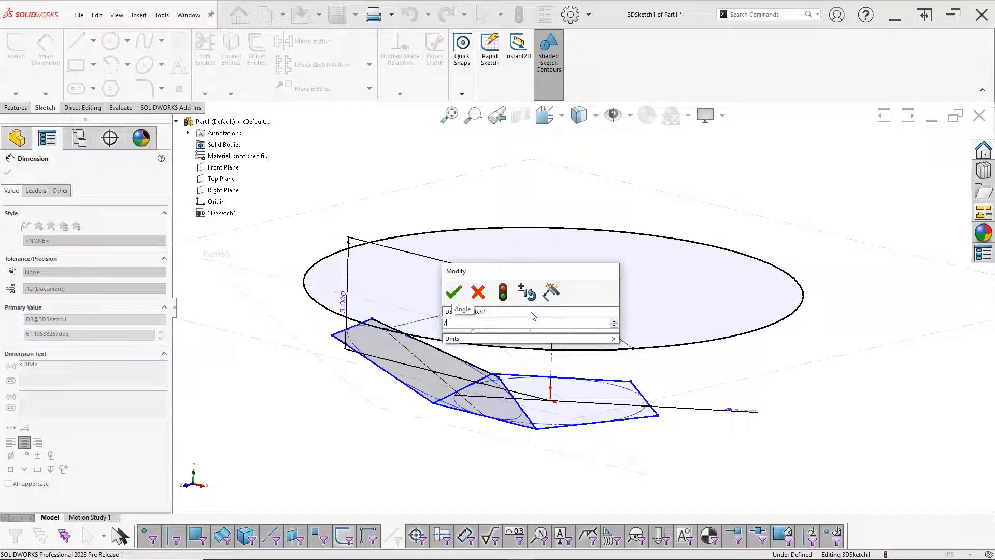
{"action": "key", "text": "Return"}
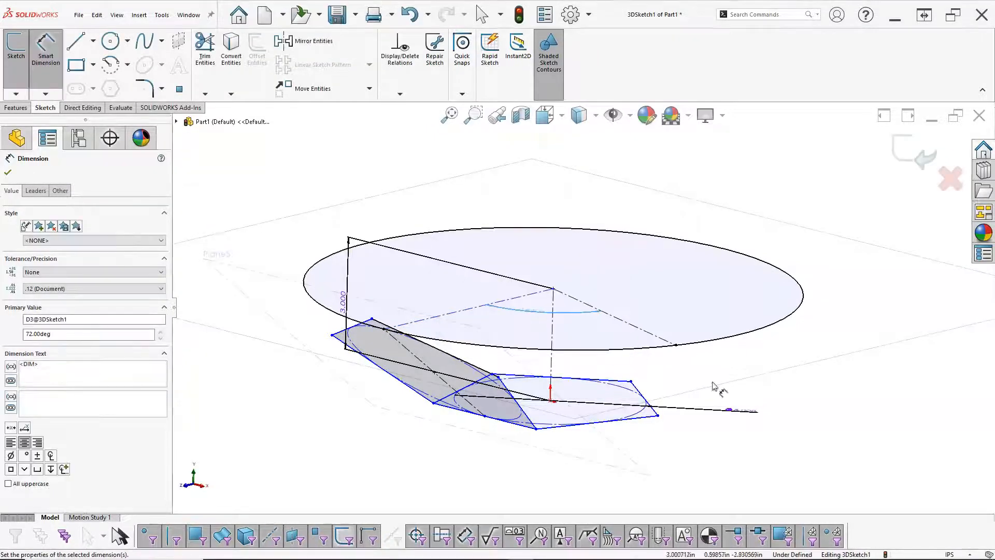
{"action": "right_click", "coordinate": [776, 441]}
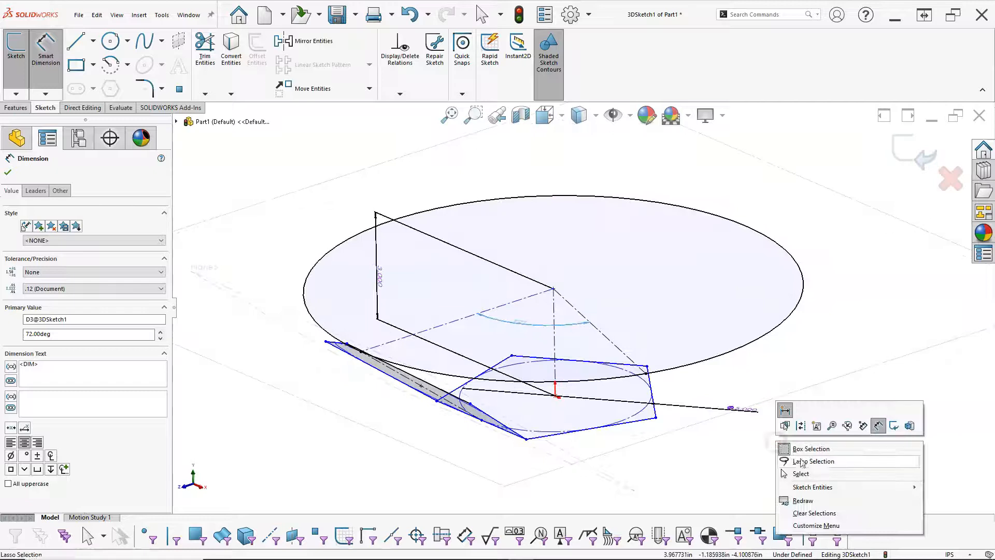
{"action": "left_click", "coordinate": [801, 473]}
- Draw a centerline from the second radial line's outer endpoint to the midpoint of the base pentagon edge below it
{"action": "left_click", "coordinate": [93, 41]}
{"action": "left_click", "coordinate": [101, 70]}
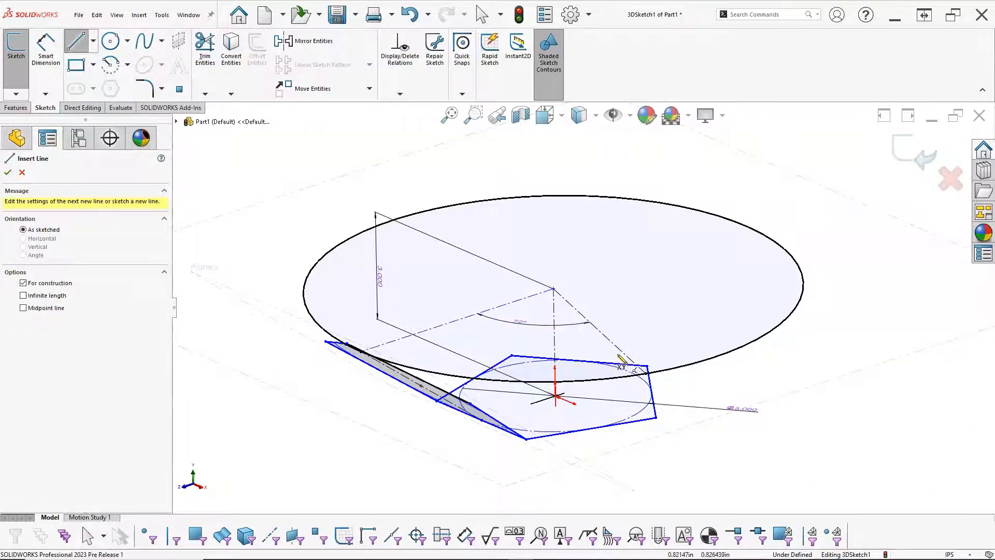
{"action": "left_click", "coordinate": [645, 372]}
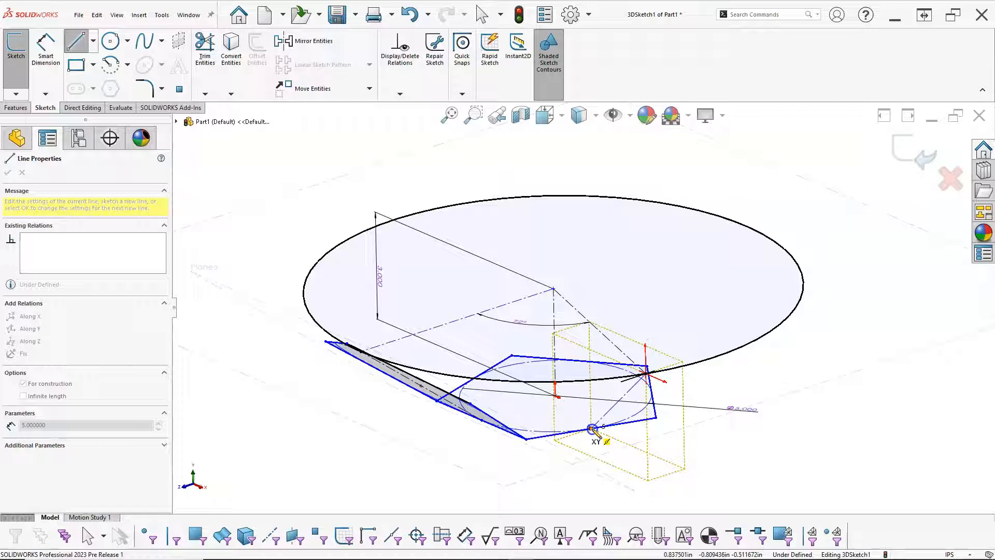
{"action": "left_click", "coordinate": [590, 428]}
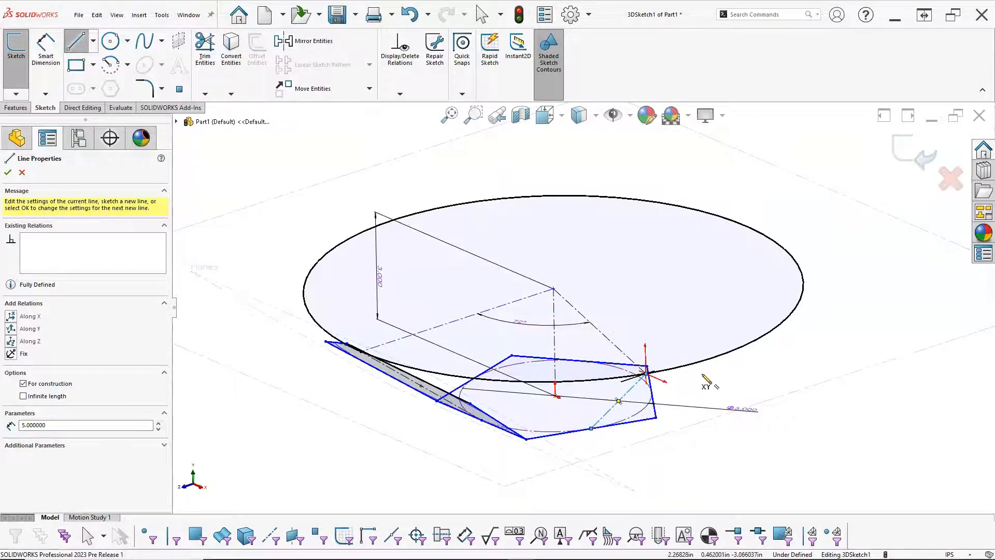
{"action": "right_click", "coordinate": [760, 376]}
{"action": "left_click", "coordinate": [799, 377]}
{"action": "mouse_move", "coordinate": [800, 378]}
{"action": "middle_mouse_down"}
{"action": "mouse_move", "coordinate": [789, 422]}
{"action": "mouse_move", "coordinate": [778, 382]}
{"action": "mouse_move", "coordinate": [701, 391]}
{"action": "mouse_move", "coordinate": [796, 397]}
{"action": "mouse_move", "coordinate": [811, 413]}
{"action": "middle_mouse_up"}
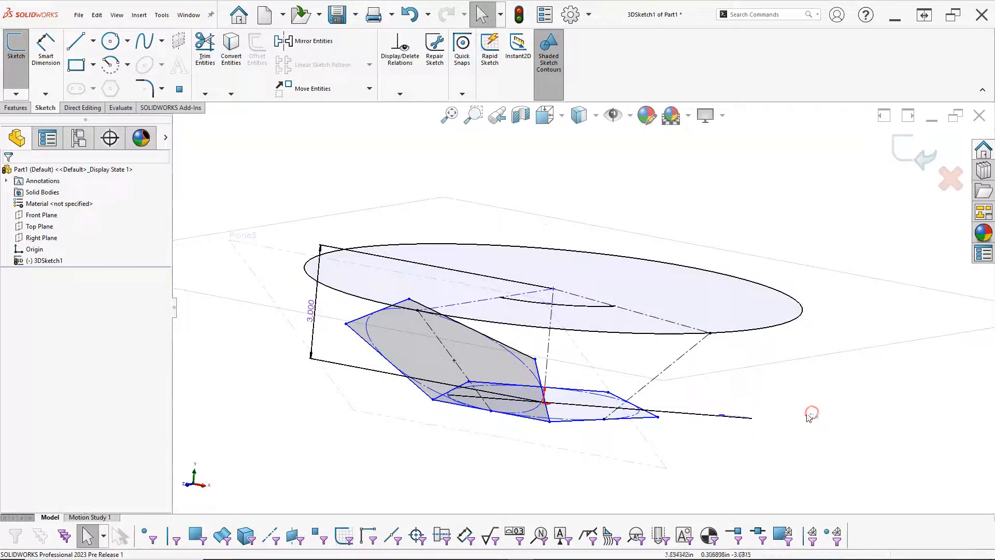
- Create a sketch plane coincident with that base pentagon edge and the second radial line's outer endpoint
{"action": "left_click", "coordinate": [663, 444]}
{"action": "middle_click_drag", "start_coordinate": [664, 448], "coordinate": [653, 458]}
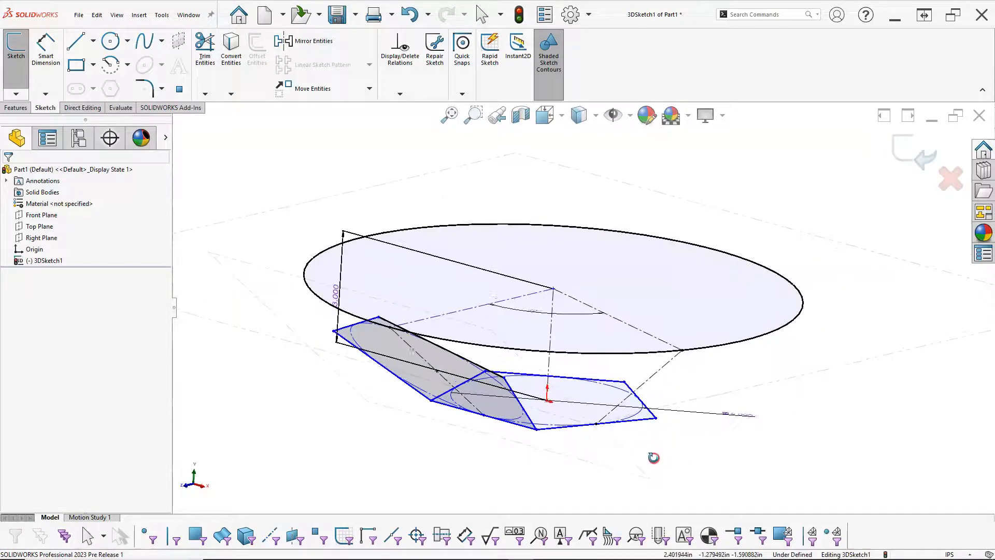
{"action": "left_click", "coordinate": [555, 431]}
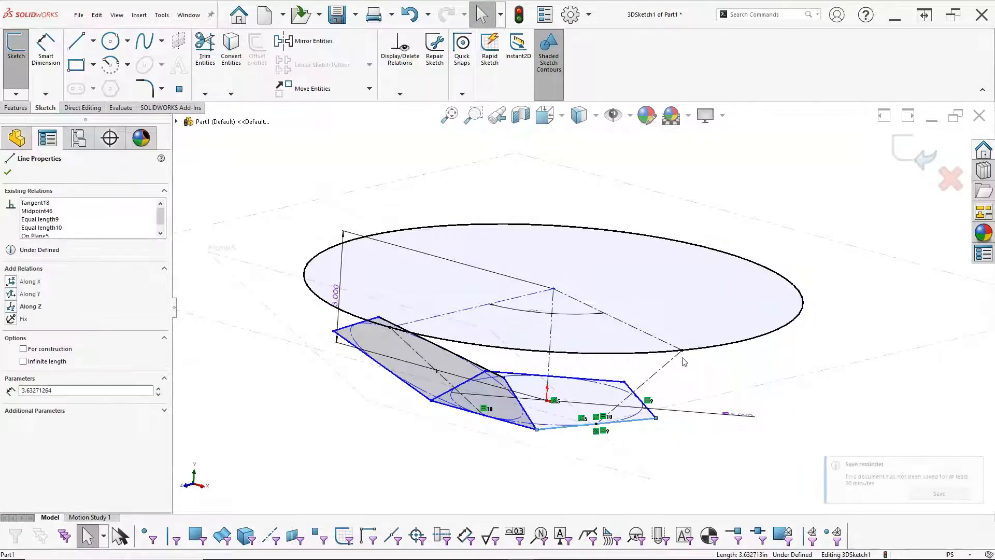
{"action": "left_click", "coordinate": [683, 351], "text": "ctrl"}
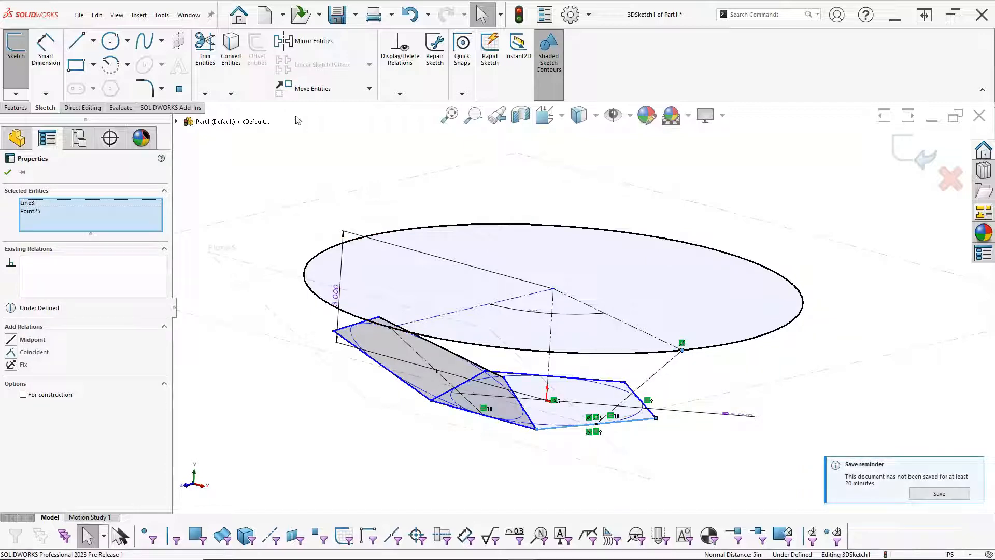
{"action": "left_click", "coordinate": [179, 41]}
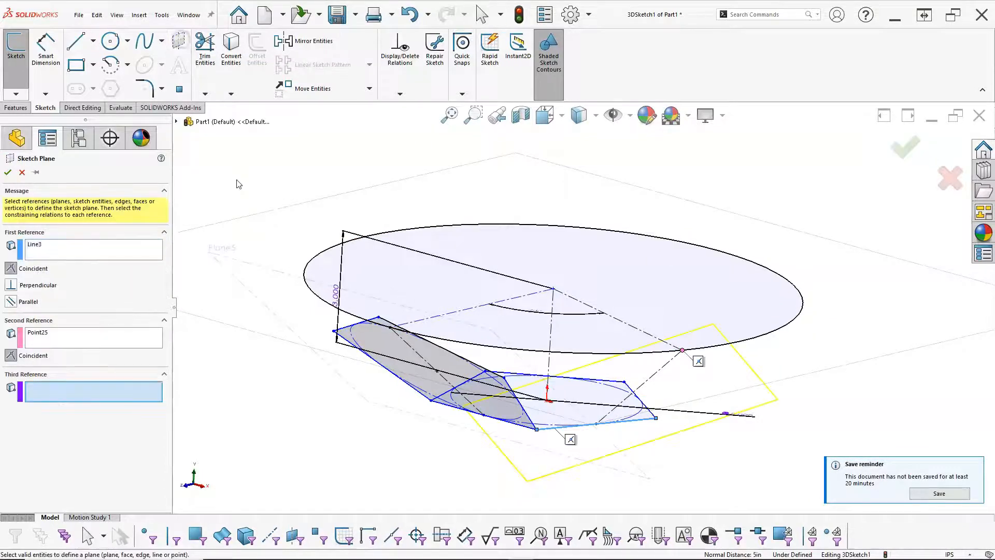
{"action": "left_click", "coordinate": [8, 172]}
- Draw a circle of about 2.7 in radius on the new inclined plane, reaching down to the base pentagon edge
{"action": "mouse_move", "coordinate": [368, 327]}
{"action": "middle_mouse_down"}
{"action": "mouse_move", "coordinate": [333, 237]}
{"action": "mouse_move", "coordinate": [365, 254]}
{"action": "mouse_move", "coordinate": [344, 288]}
{"action": "middle_mouse_up"}
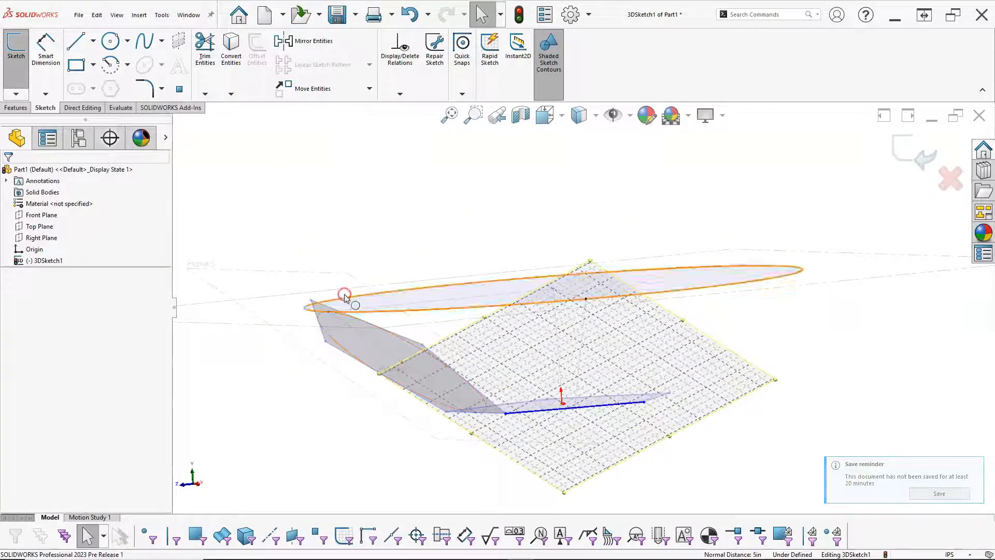
{"action": "middle_click_drag", "start_coordinate": [555, 333], "coordinate": [563, 295]}
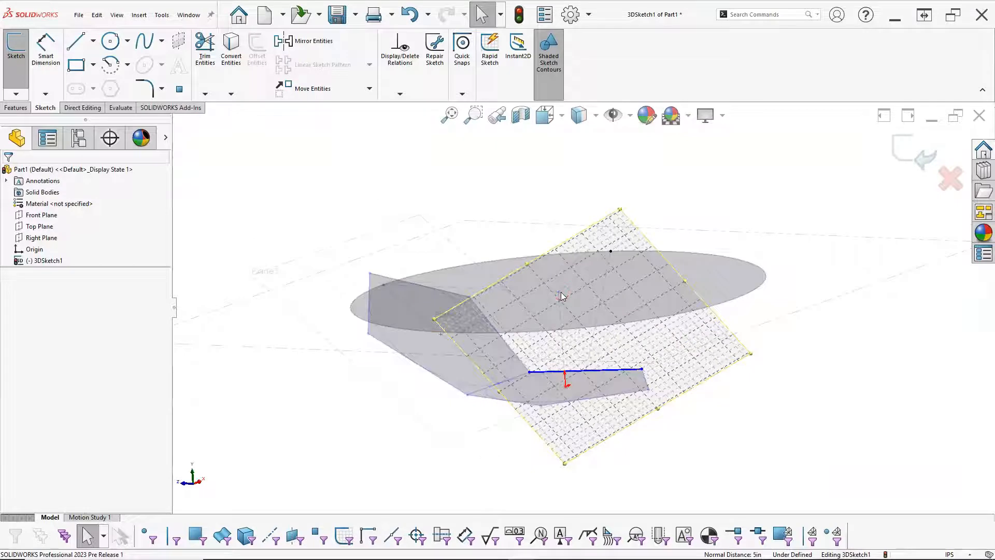
{"action": "key", "text": "s"}
{"action": "left_click", "coordinate": [755, 346]}
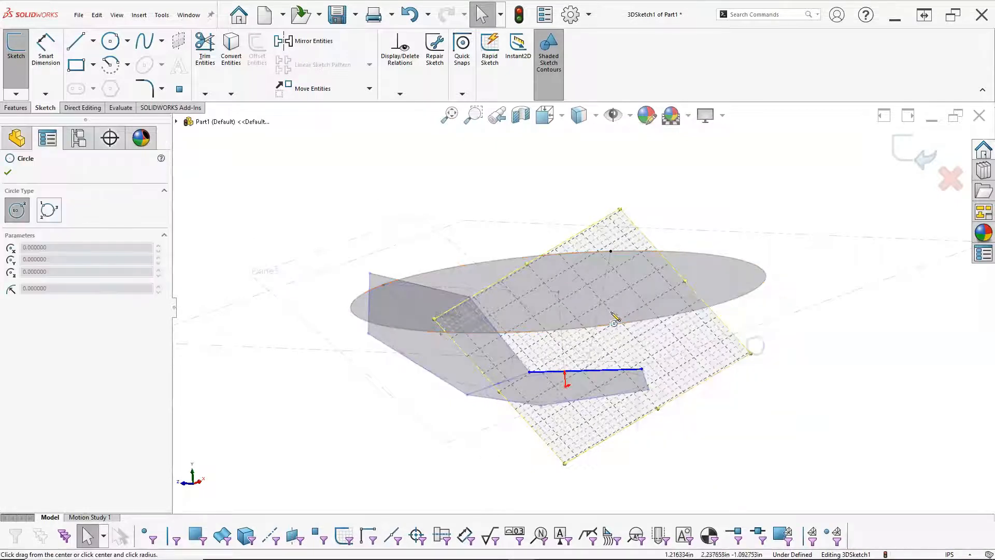
{"action": "left_click", "coordinate": [600, 302]}
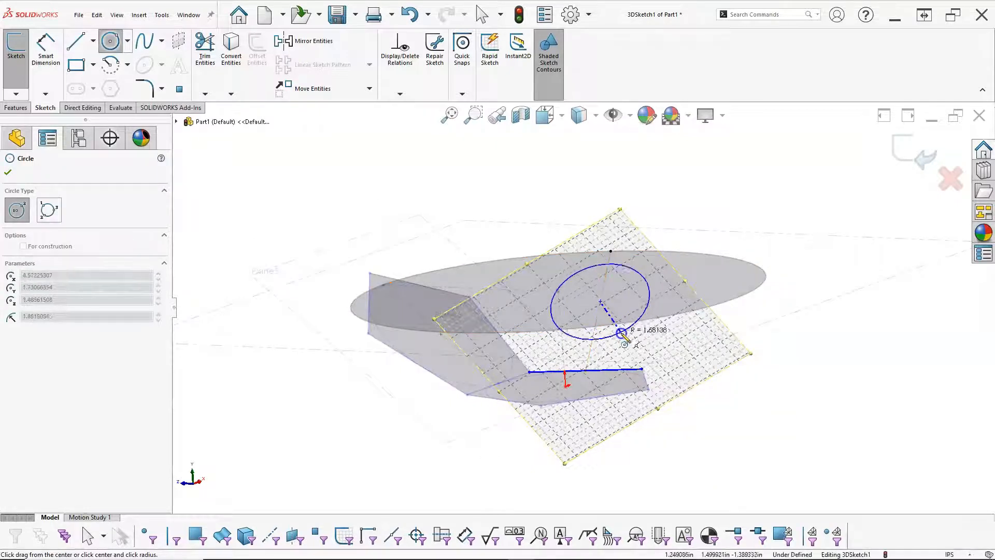
{"action": "left_click", "coordinate": [585, 370]}
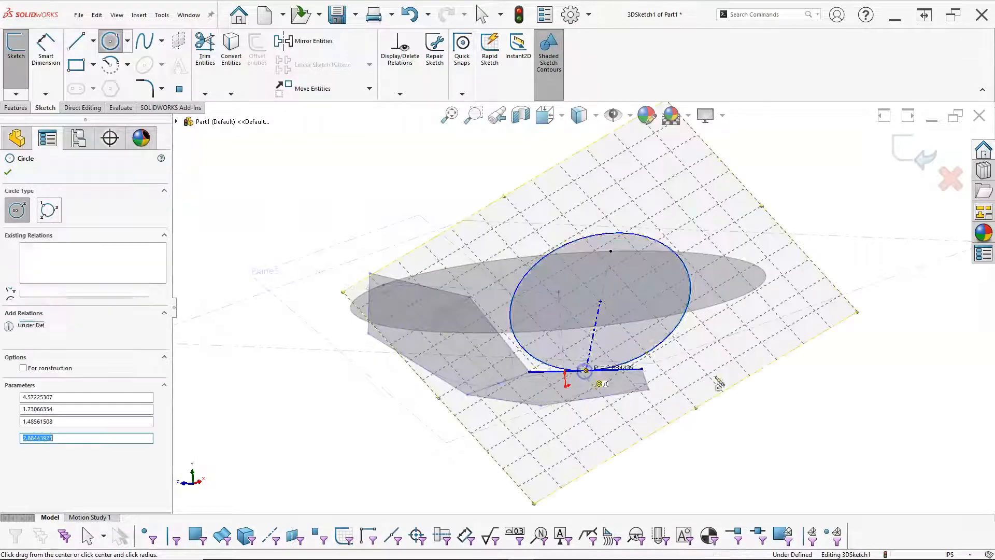
{"action": "right_click", "coordinate": [787, 379]}
{"action": "left_click", "coordinate": [811, 384]}
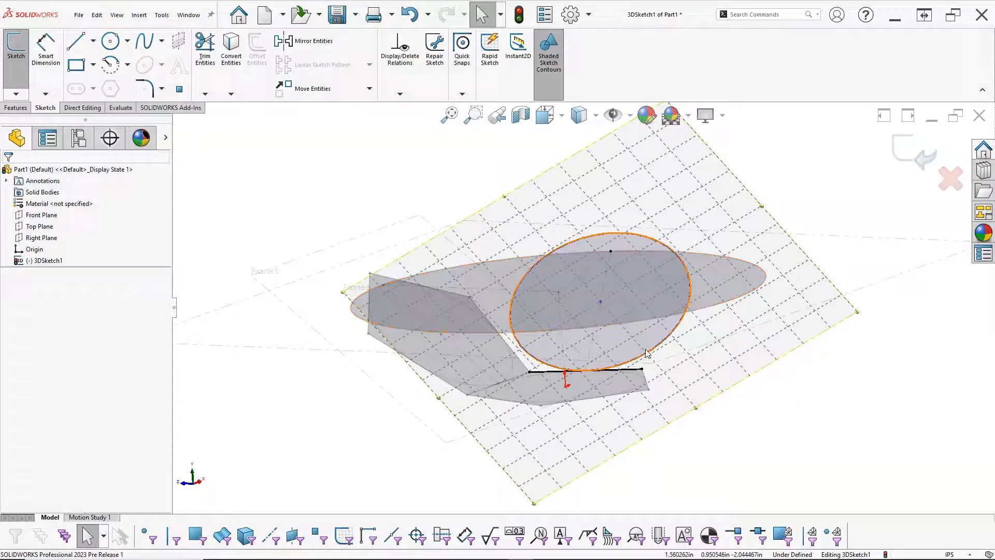
- Make the new inclined circle coincident with the second radial line's outer endpoint, leaving the active sketch plane
{"action": "left_click", "coordinate": [611, 251]}
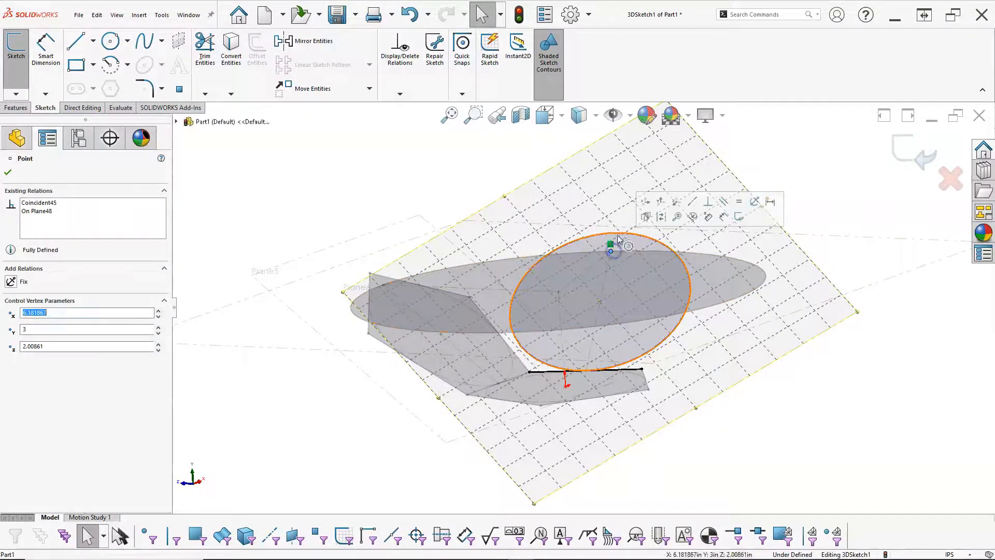
{"action": "left_click", "coordinate": [617, 235], "text": "ctrl"}
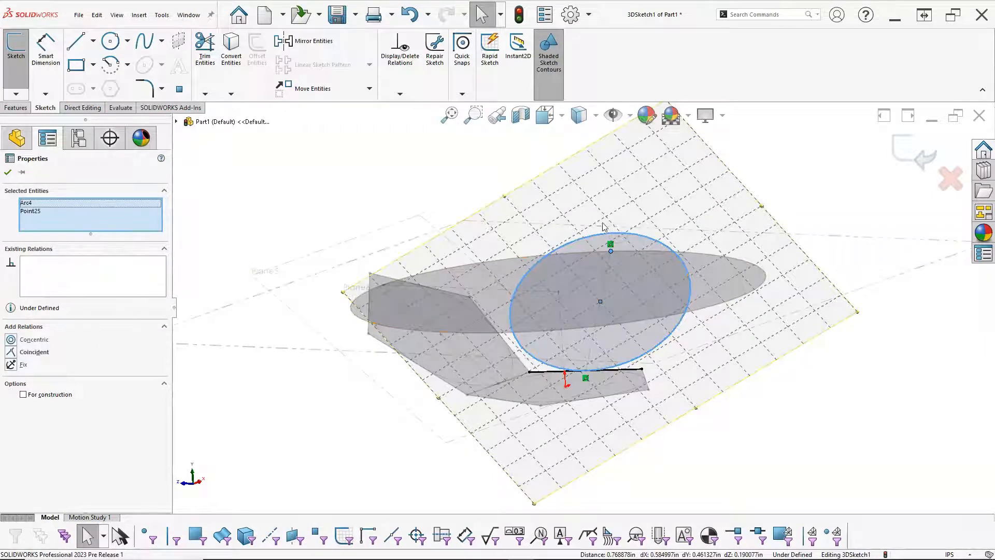
{"action": "left_click", "coordinate": [320, 358]}
{"action": "scroll", "coordinate": [608, 291], "scroll_direction": "down", "scroll_amount": 2}
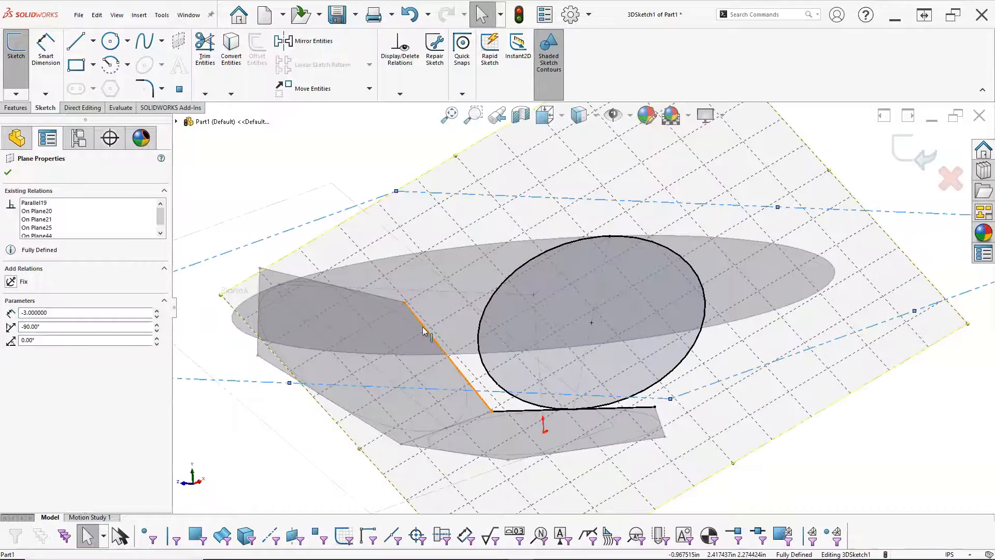
{"action": "middle_click_drag", "start_coordinate": [337, 224], "coordinate": [411, 263]}
{"action": "left_click", "coordinate": [333, 385]}
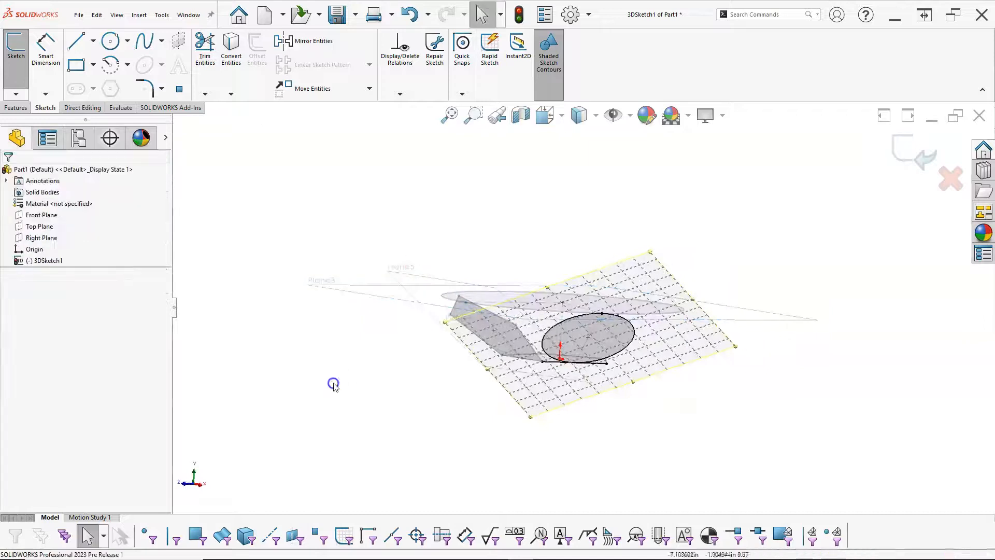
{"action": "mouse_move", "coordinate": [341, 372]}
{"action": "middle_mouse_down"}
{"action": "mouse_move", "coordinate": [396, 367]}
{"action": "mouse_move", "coordinate": [425, 416]}
{"action": "middle_mouse_up"}
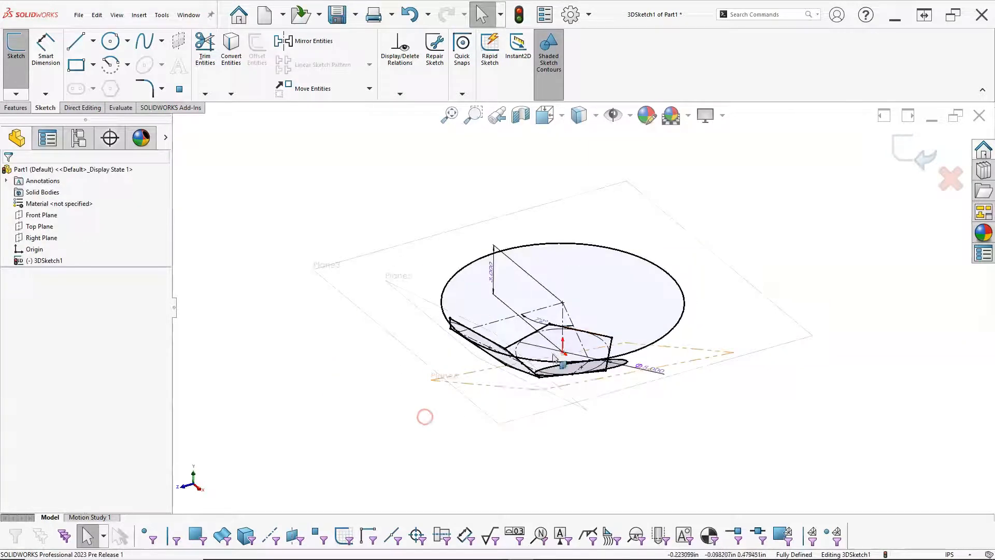
- Change the 72-degree angle dimension between the two radial centerlines to driven
{"action": "right_click", "coordinate": [543, 321]}
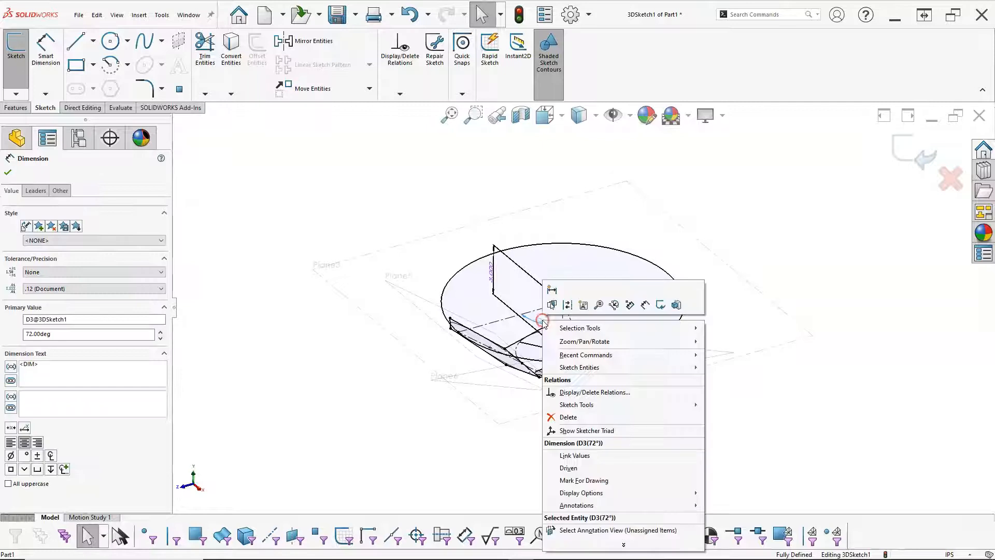
{"action": "left_click", "coordinate": [576, 468]}
{"action": "left_click", "coordinate": [428, 463]}
- Convert the second inclined circle to construction geometry
{"action": "mouse_move", "coordinate": [426, 458]}
{"action": "middle_mouse_down"}
{"action": "mouse_move", "coordinate": [538, 371]}
{"action": "mouse_move", "coordinate": [553, 384]}
{"action": "mouse_move", "coordinate": [549, 396]}
{"action": "middle_mouse_up"}
{"action": "scroll", "coordinate": [542, 389], "scroll_direction": "down", "scroll_amount": 3}
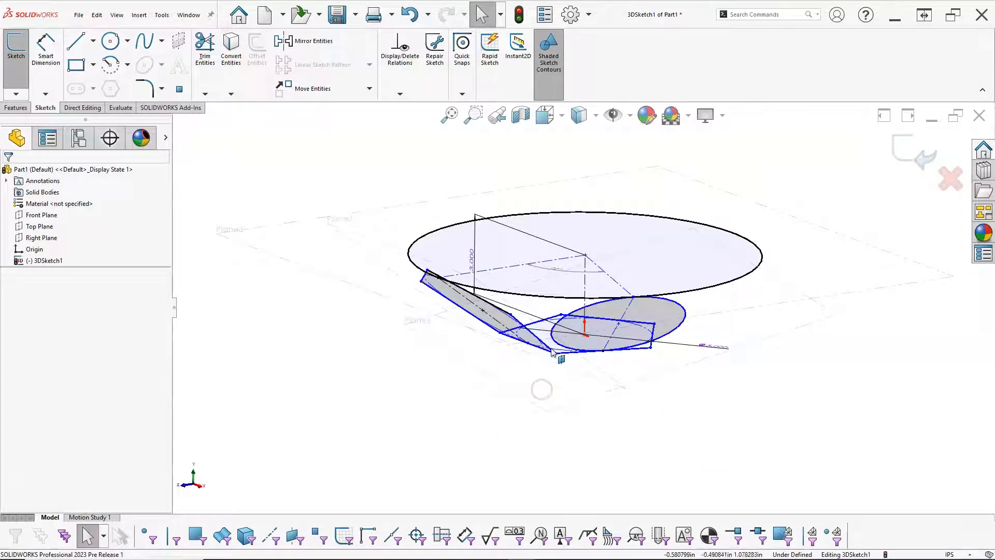
{"action": "left_click", "coordinate": [683, 311]}
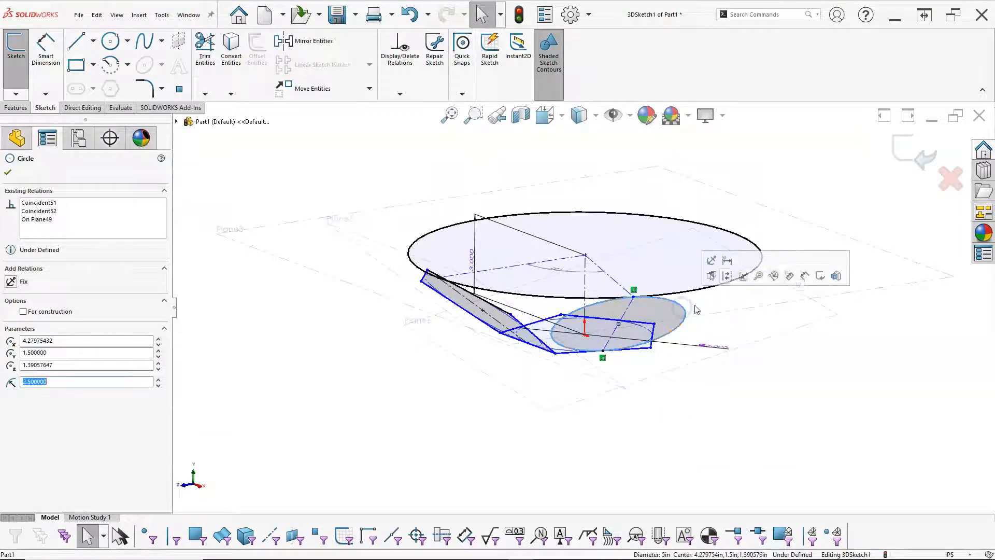
{"action": "left_click", "coordinate": [726, 275]}
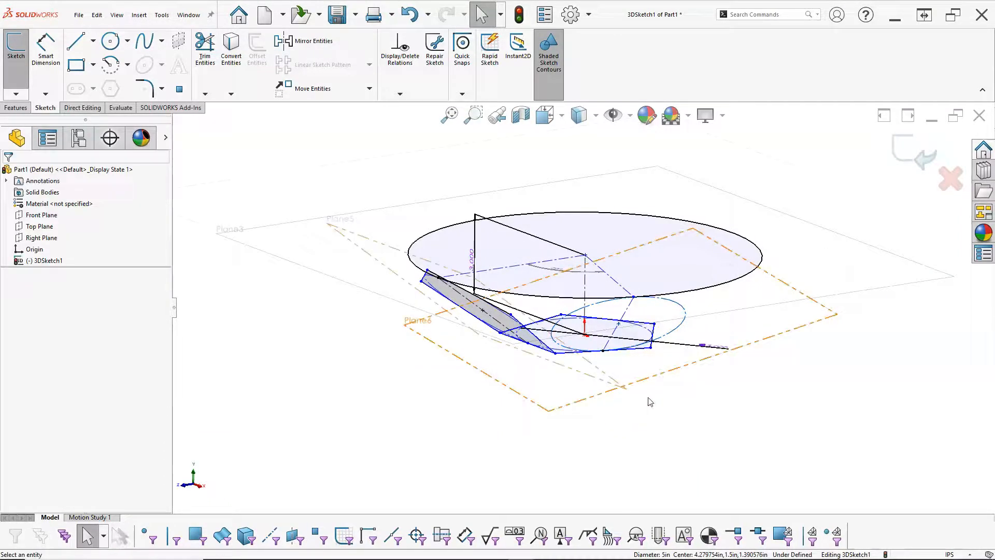
- Try to make the second inclined circle tangent to the adjacent edge of the first inclined pentagon
{"action": "scroll", "coordinate": [651, 402], "scroll_direction": "down", "scroll_amount": 1}
{"action": "left_click", "coordinate": [562, 317]}
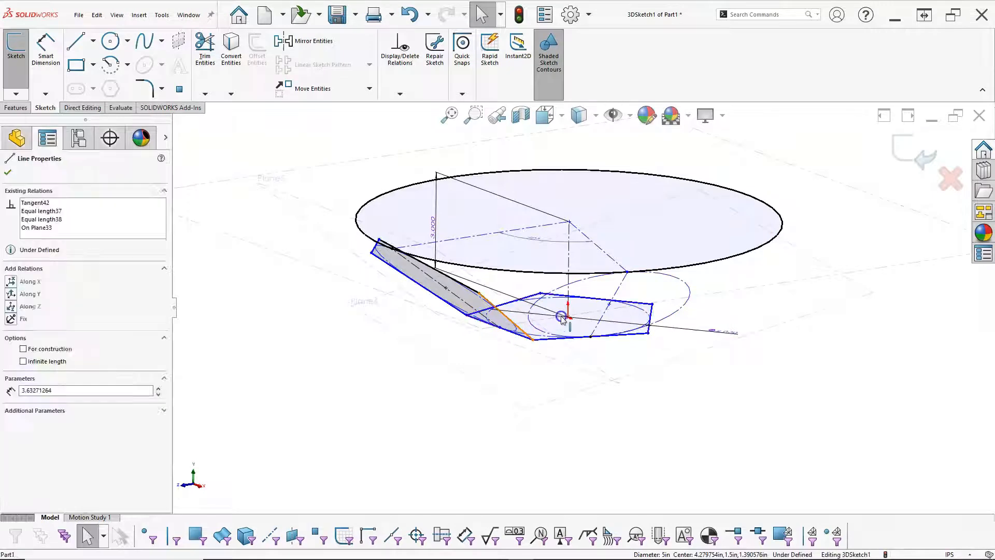
{"action": "left_click", "coordinate": [558, 291], "text": "ctrl"}
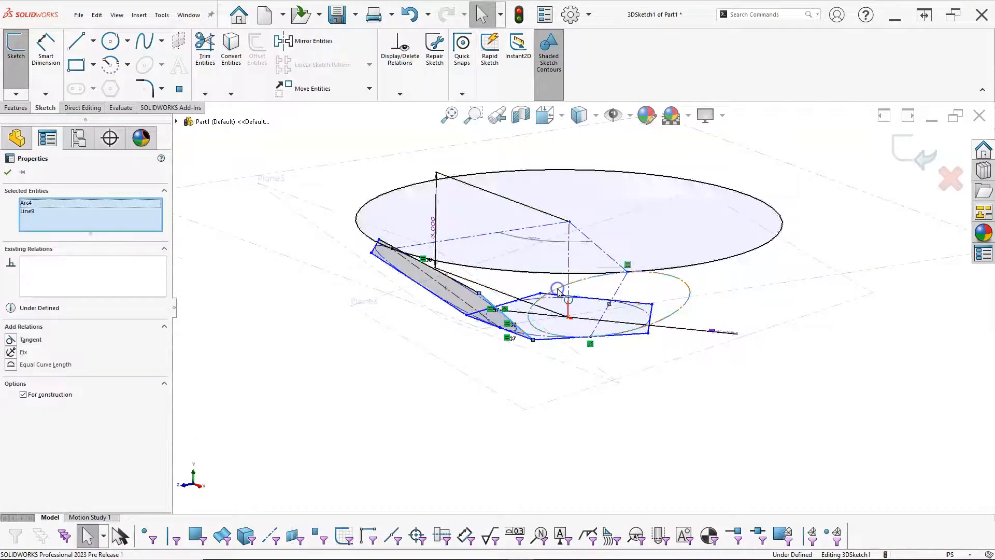
{"action": "left_click", "coordinate": [587, 244]}
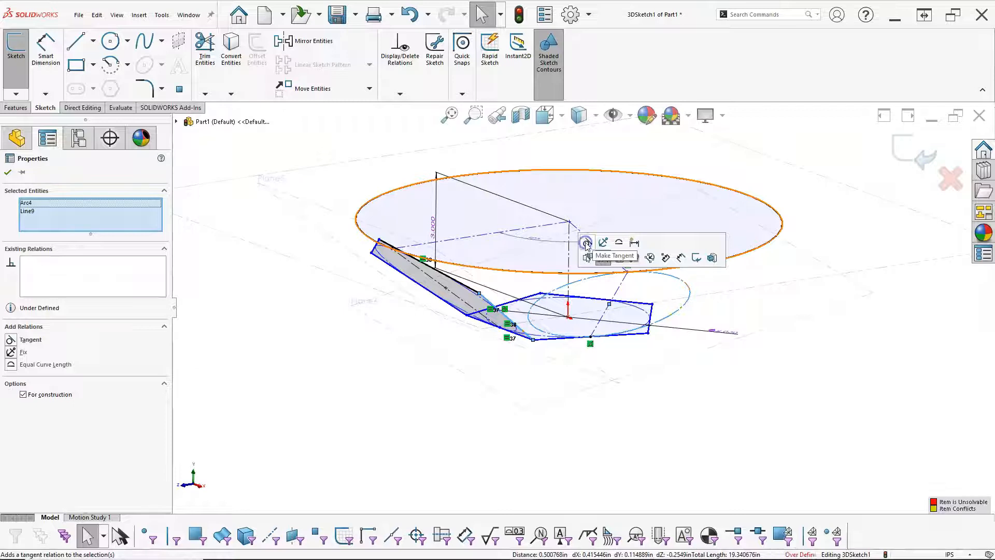
{"action": "left_click", "coordinate": [664, 405]}
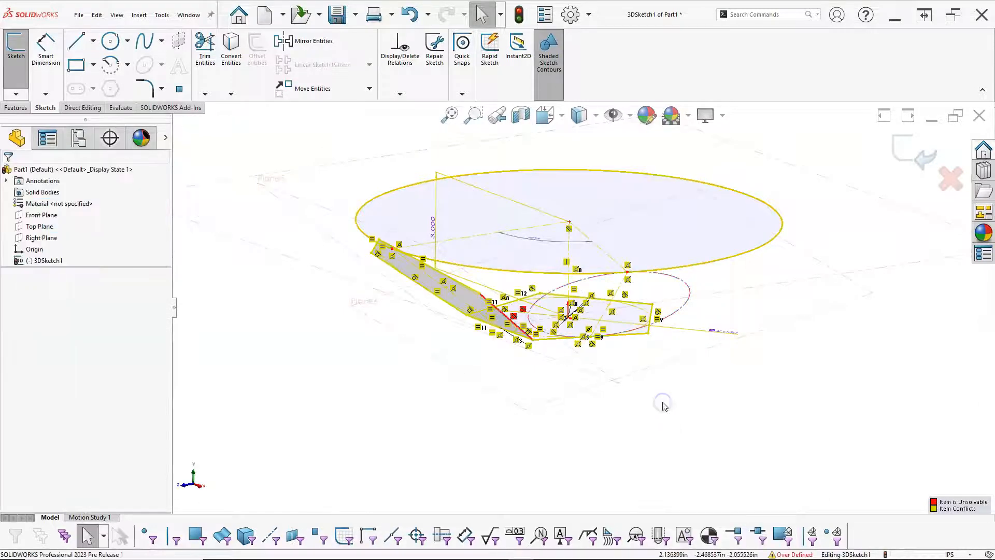
{"action": "key", "text": "ctrl+z"}
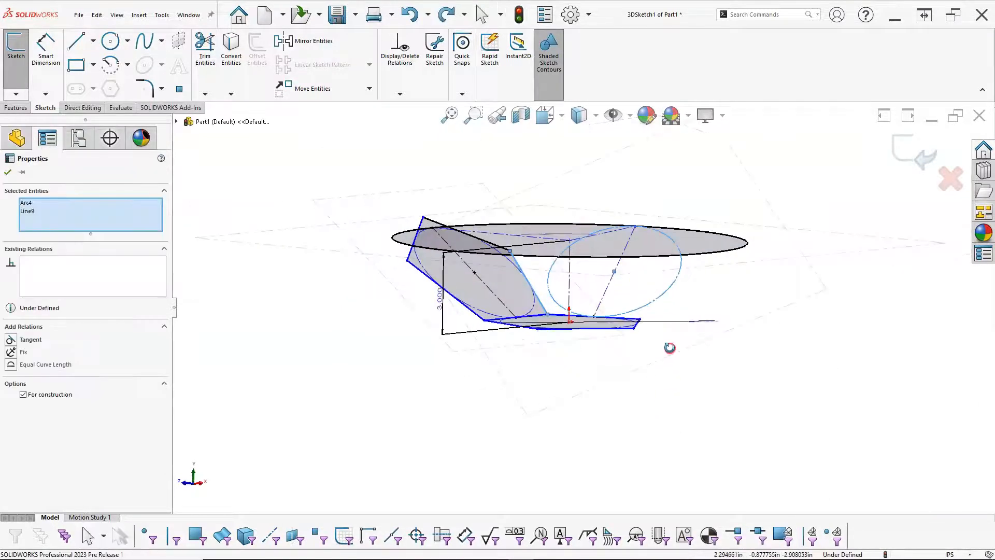
- Move the second radial line's outer endpoint along the upper circle to about X 5.88 in, Z 2.77 in
{"action": "left_click", "coordinate": [627, 298]}
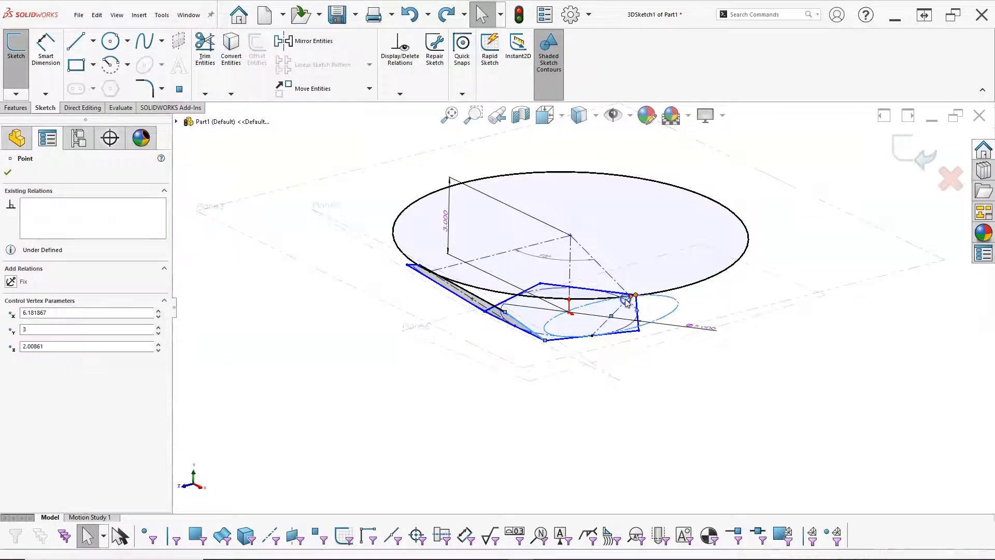
{"action": "left_click_drag", "start_coordinate": [596, 313], "coordinate": [624, 358]}
{"action": "mouse_move", "coordinate": [689, 375]}
{"action": "middle_mouse_down"}
{"action": "mouse_move", "coordinate": [707, 346]}
{"action": "mouse_move", "coordinate": [682, 347]}
{"action": "mouse_move", "coordinate": [668, 386]}
{"action": "mouse_move", "coordinate": [673, 356]}
{"action": "mouse_move", "coordinate": [684, 354]}
{"action": "middle_mouse_up"}
{"action": "scroll", "coordinate": [682, 347], "scroll_direction": "down", "scroll_amount": 6}
{"action": "scroll", "coordinate": [667, 351], "scroll_direction": "up", "scroll_amount": 6}
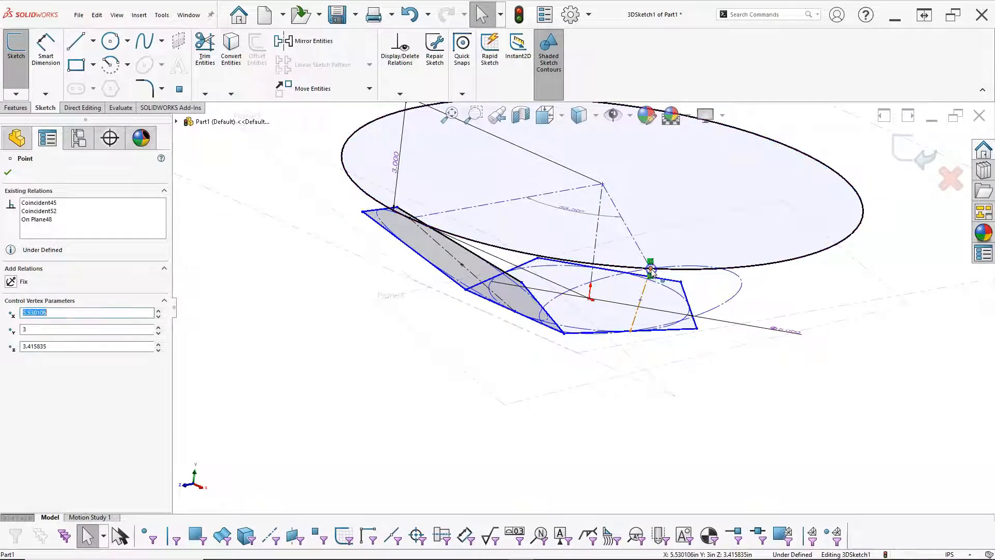
{"action": "left_click_drag", "start_coordinate": [682, 273], "coordinate": [685, 275]}
{"action": "mouse_move", "coordinate": [686, 275]}
{"action": "middle_mouse_down"}
{"action": "mouse_move", "coordinate": [717, 338]}
{"action": "mouse_move", "coordinate": [735, 302]}
{"action": "mouse_move", "coordinate": [760, 399]}
{"action": "middle_mouse_up"}
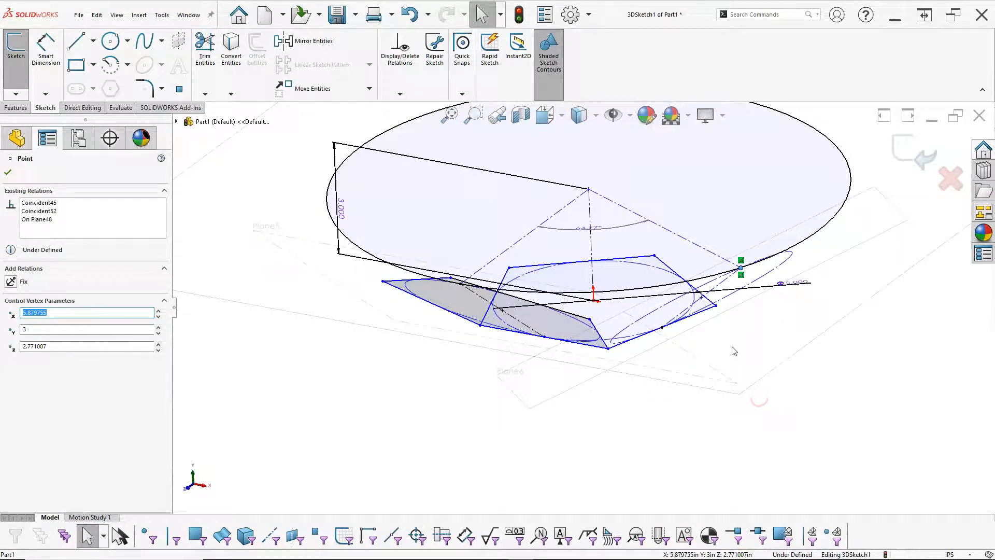
{"action": "middle_click_drag", "start_coordinate": [724, 316], "coordinate": [719, 285]}
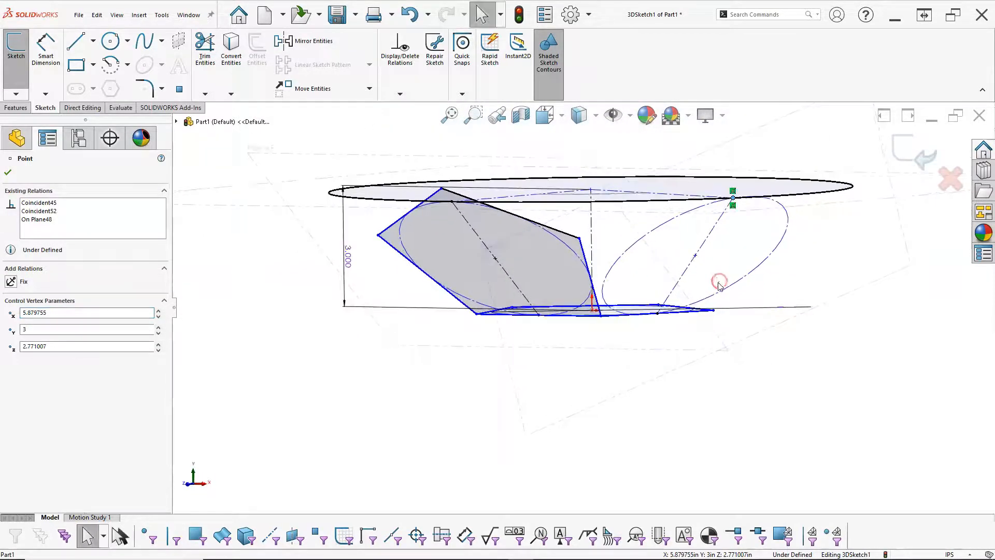
{"action": "scroll", "coordinate": [687, 269], "scroll_direction": "down", "scroll_amount": 1}
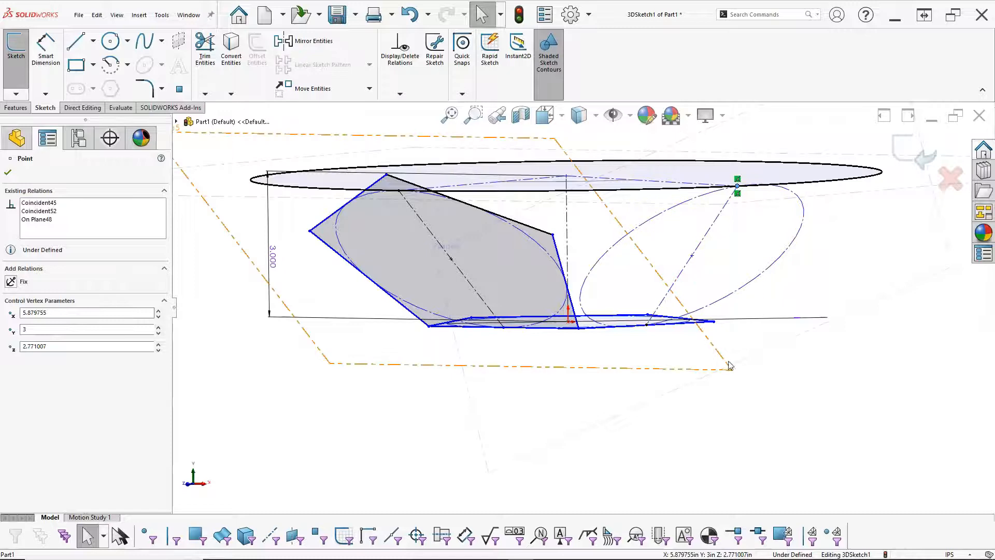
{"action": "middle_click_drag", "start_coordinate": [848, 382], "coordinate": [825, 396]}
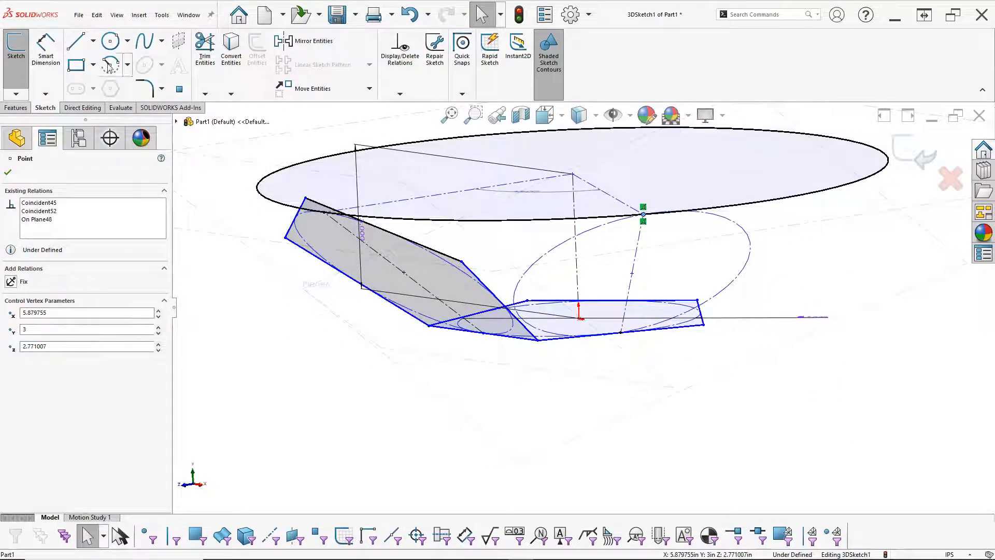
- Activate the second inclined plane for sketching
{"action": "left_click", "coordinate": [77, 42]}
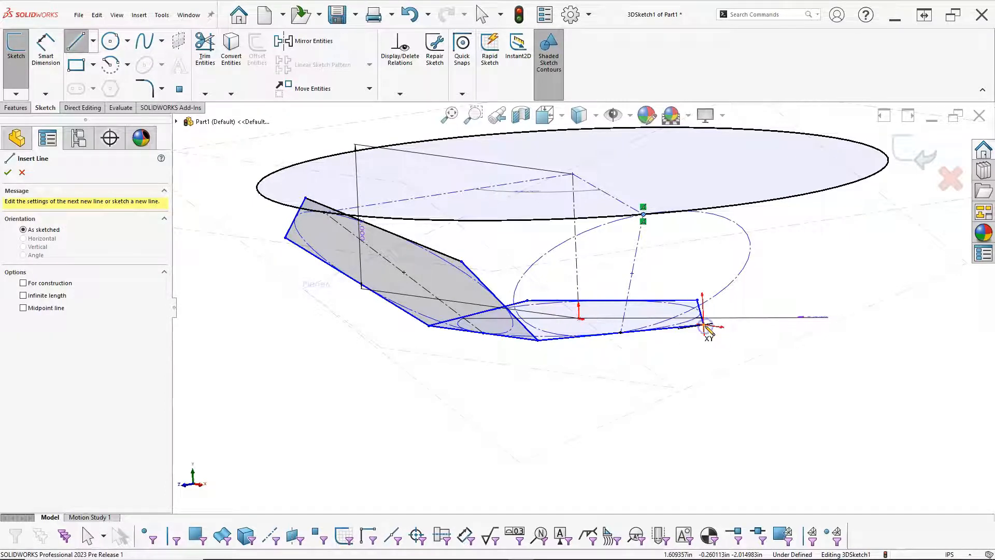
{"action": "key", "text": "Escape"}
{"action": "middle_click_drag", "start_coordinate": [819, 358], "coordinate": [769, 293]}
{"action": "double_click", "coordinate": [702, 283]}
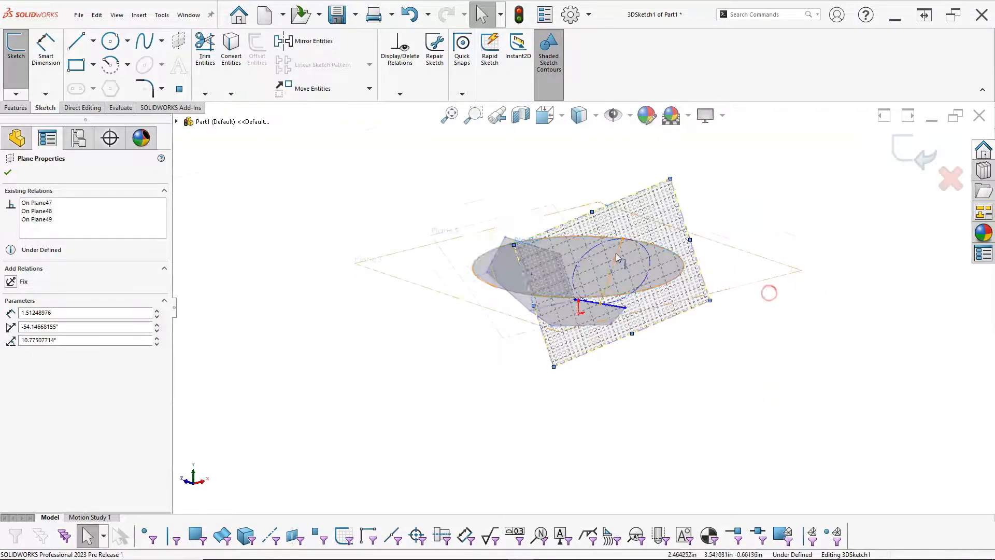
- With the inclined plane active, try again to make its circle tangent to the first inclined pentagon's neighbouring edge
{"action": "scroll", "coordinate": [618, 258], "scroll_direction": "down", "scroll_amount": 5}
{"action": "left_click", "coordinate": [455, 315]}
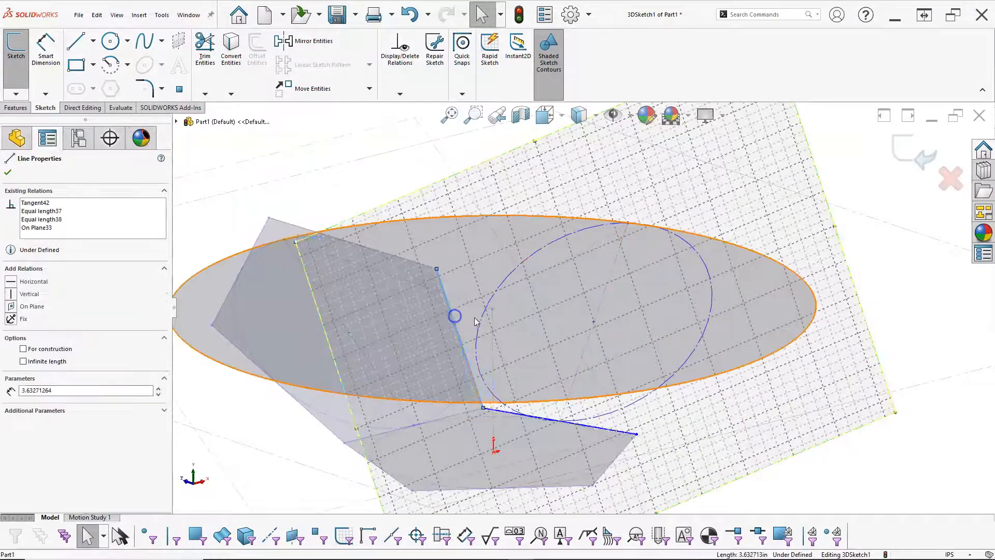
{"action": "left_click", "coordinate": [483, 316], "text": "ctrl"}
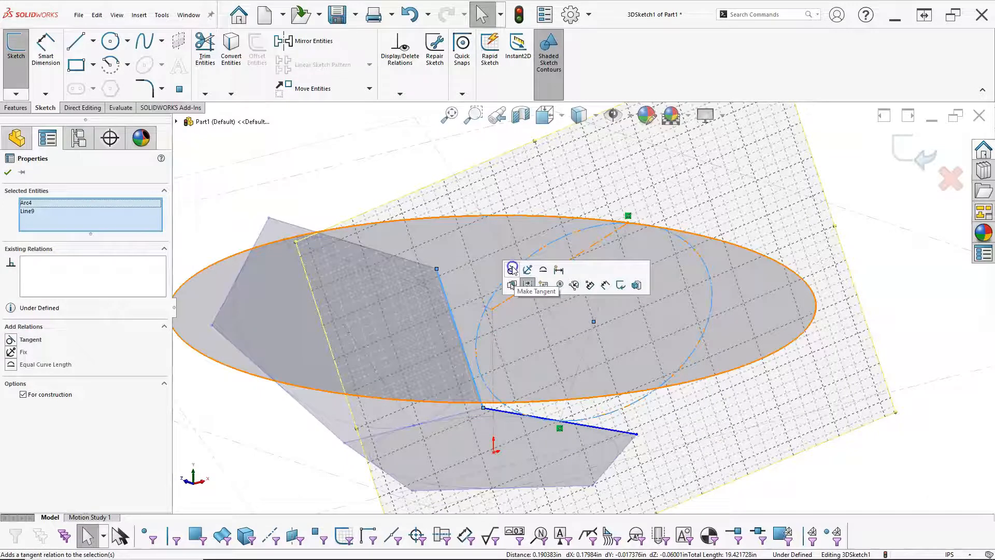
{"action": "left_click", "coordinate": [512, 269]}
{"action": "left_click", "coordinate": [901, 315]}
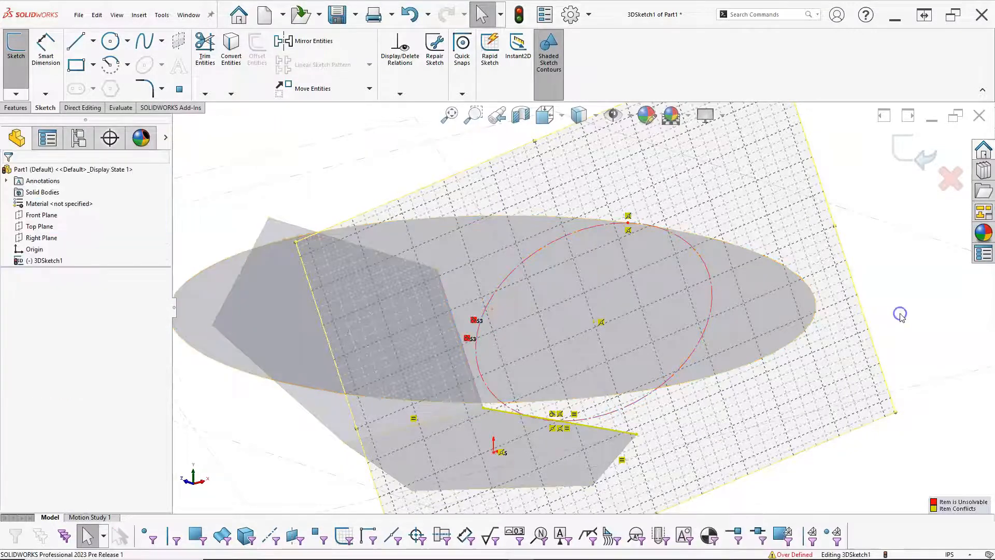
{"action": "key", "text": "ctrl+z"}
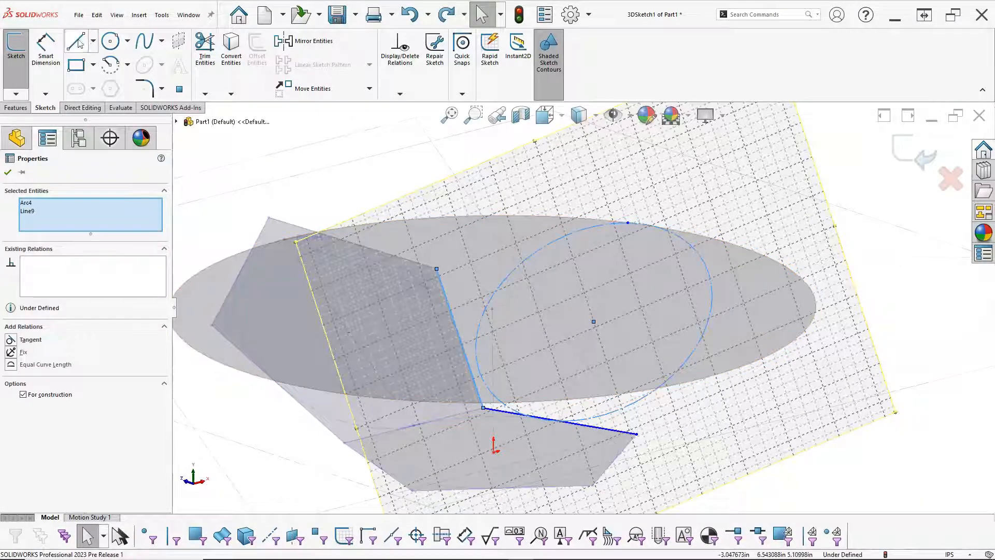
- Draw three connected lines around the circle from the base edge's free end to the first inclined pentagon's upper vertex, the last about 4.2 in long
{"action": "left_click", "coordinate": [77, 43]}
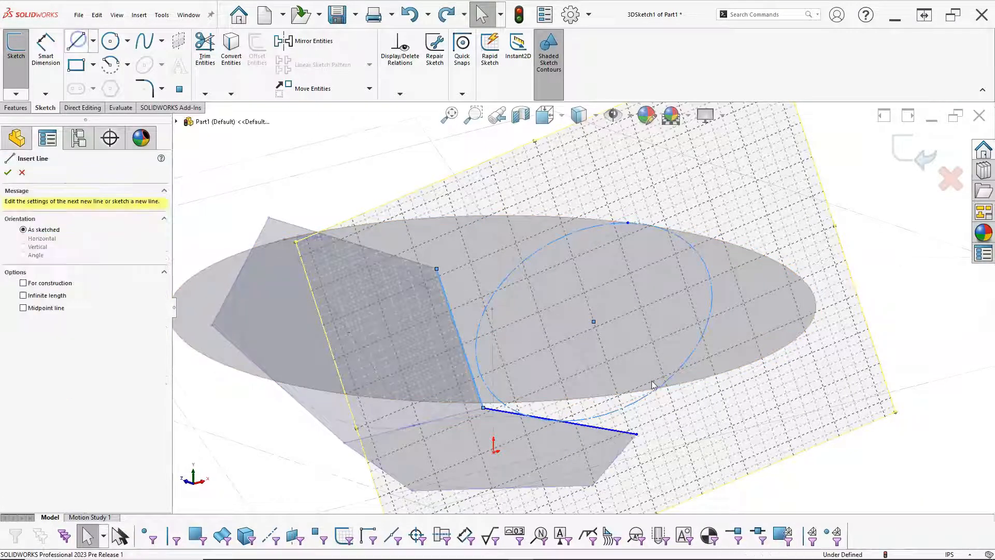
{"action": "left_click", "coordinate": [637, 435]}
{"action": "left_click", "coordinate": [743, 302]}
{"action": "left_click", "coordinate": [630, 185]}
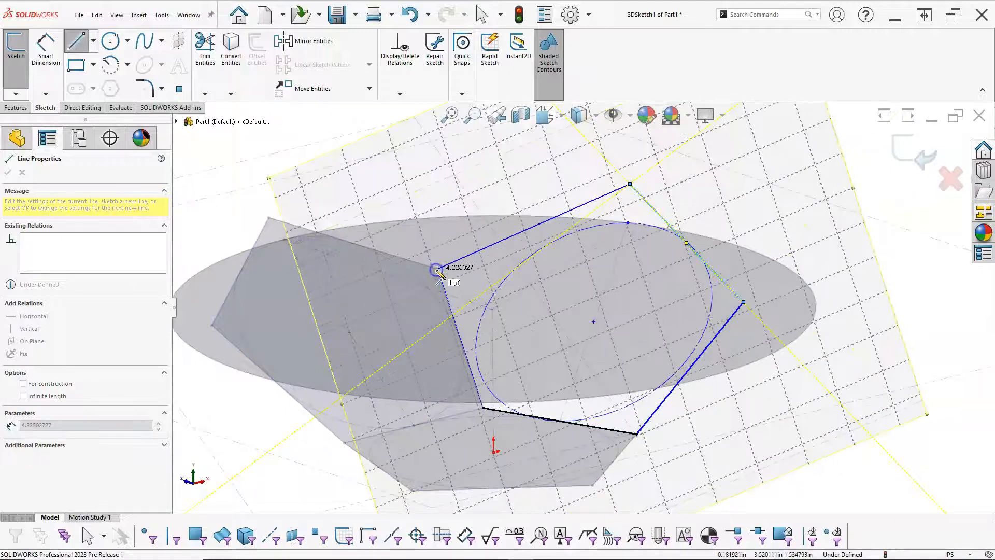
{"action": "right_click", "coordinate": [902, 447]}
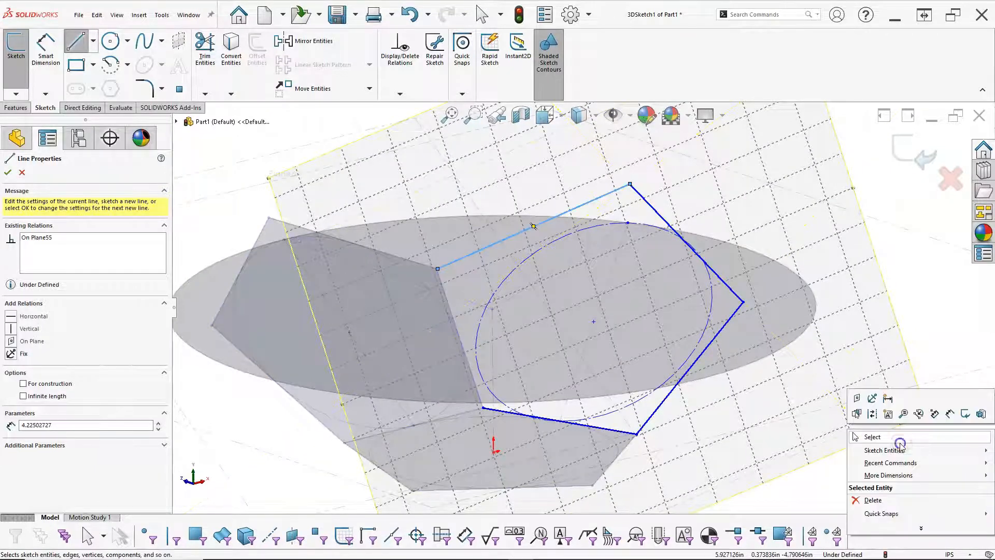
{"action": "left_click", "coordinate": [899, 439]}
{"action": "left_click", "coordinate": [437, 270]}
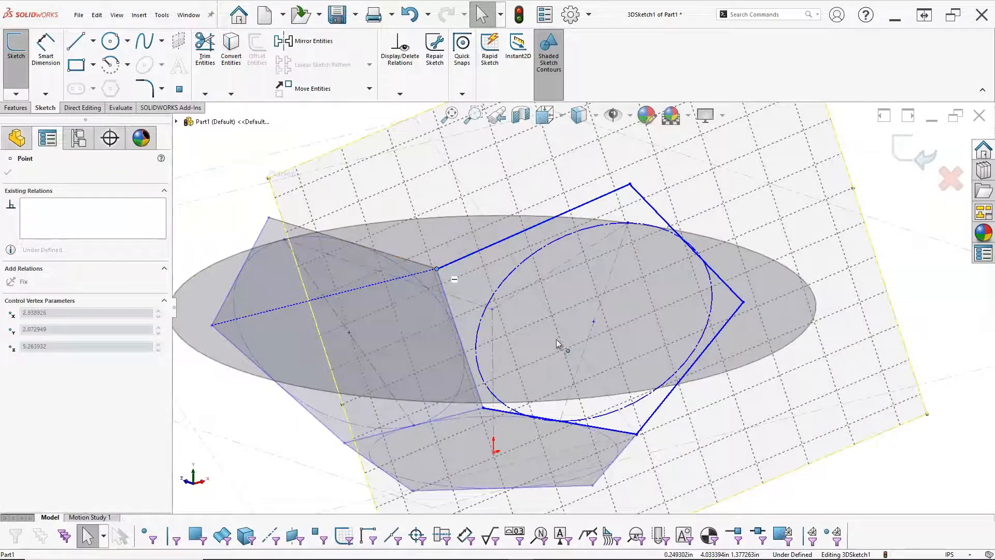
{"action": "left_click_drag", "start_coordinate": [557, 339], "coordinate": [752, 423]}
{"action": "left_click", "coordinate": [773, 421]}
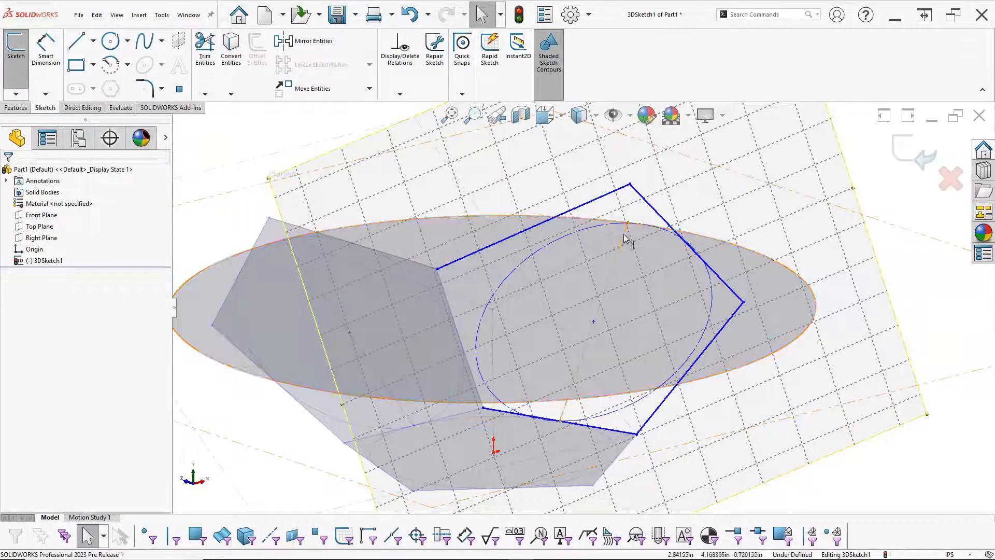
- Make the line nearest the first inclined pentagon and the line rising from the base edge tangent to the inclined construction circle
{"action": "left_click", "coordinate": [596, 229]}
{"action": "left_click", "coordinate": [583, 205], "text": "ctrl"}
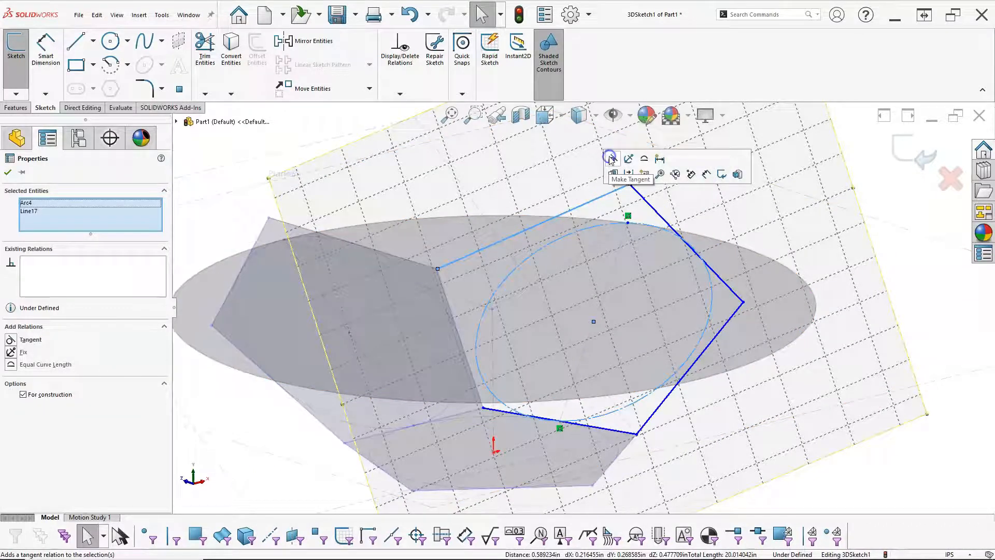
{"action": "left_click", "coordinate": [611, 179]}
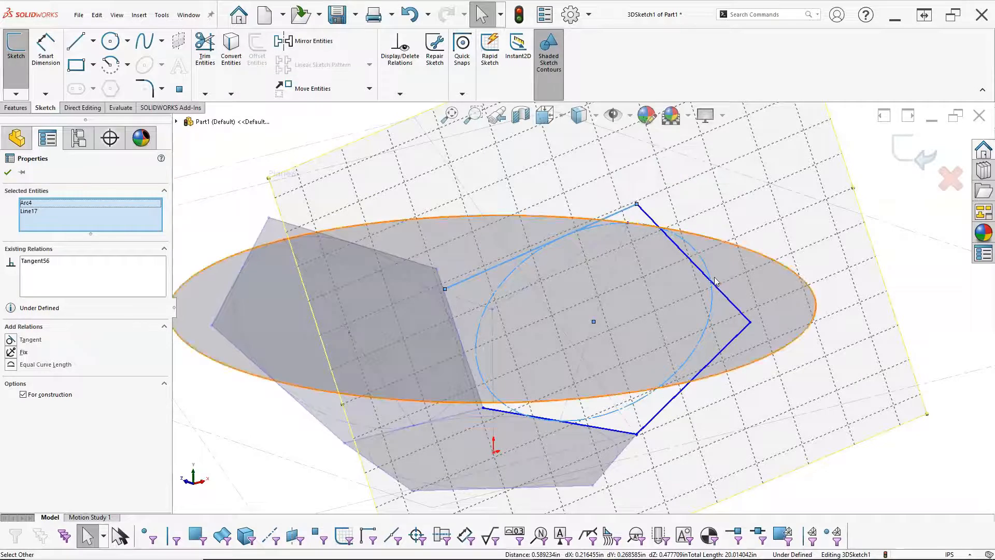
{"action": "left_click", "coordinate": [706, 335]}
{"action": "left_click", "coordinate": [719, 352], "text": "ctrl"}
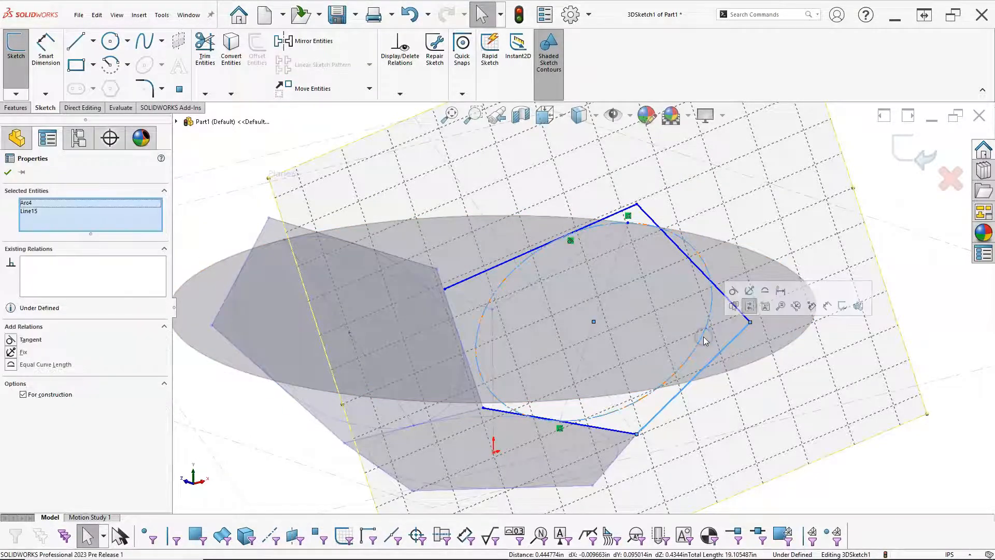
{"action": "left_click", "coordinate": [733, 291]}
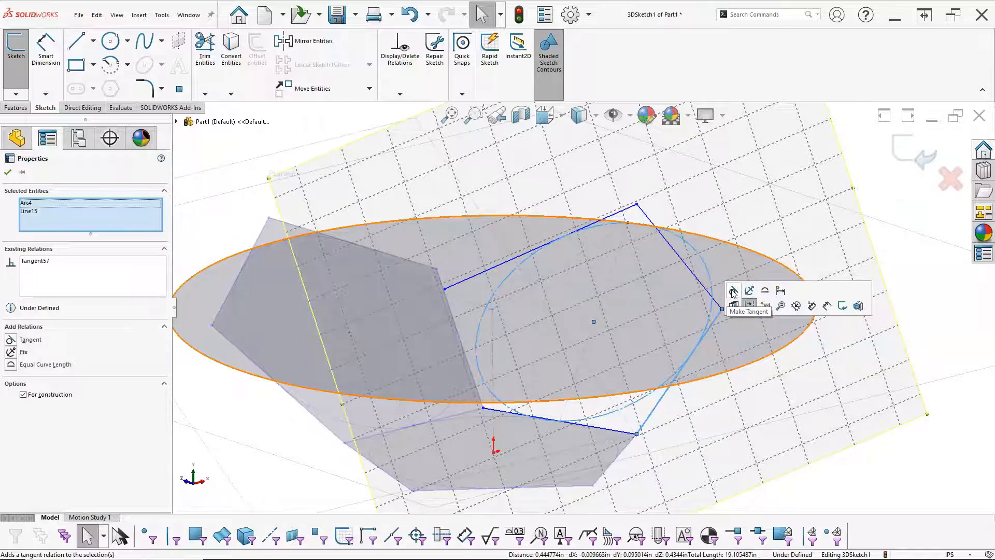
- Make the remaining outer line of the second inclined pentagon tangent to its construction circle
{"action": "left_click", "coordinate": [686, 262]}
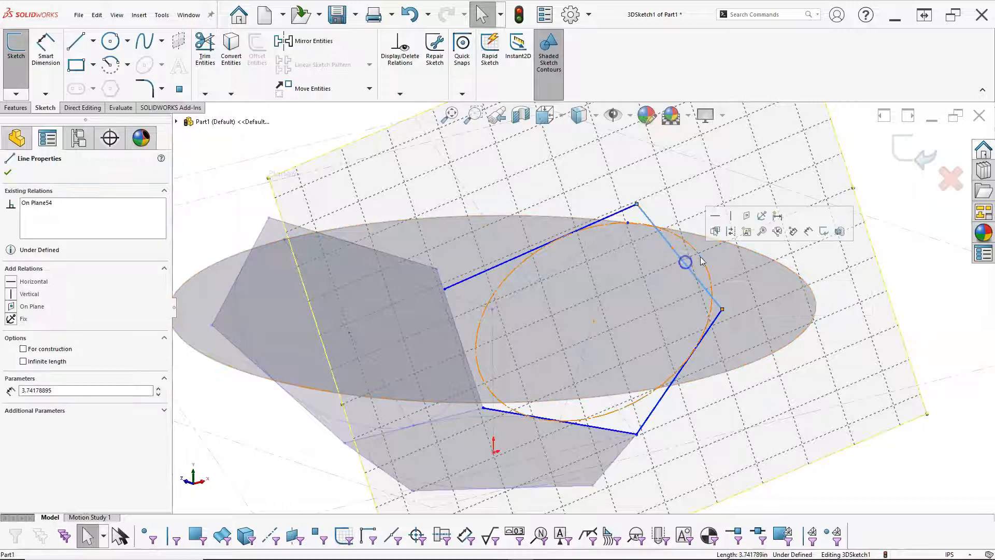
{"action": "left_click", "coordinate": [701, 260], "text": "ctrl"}
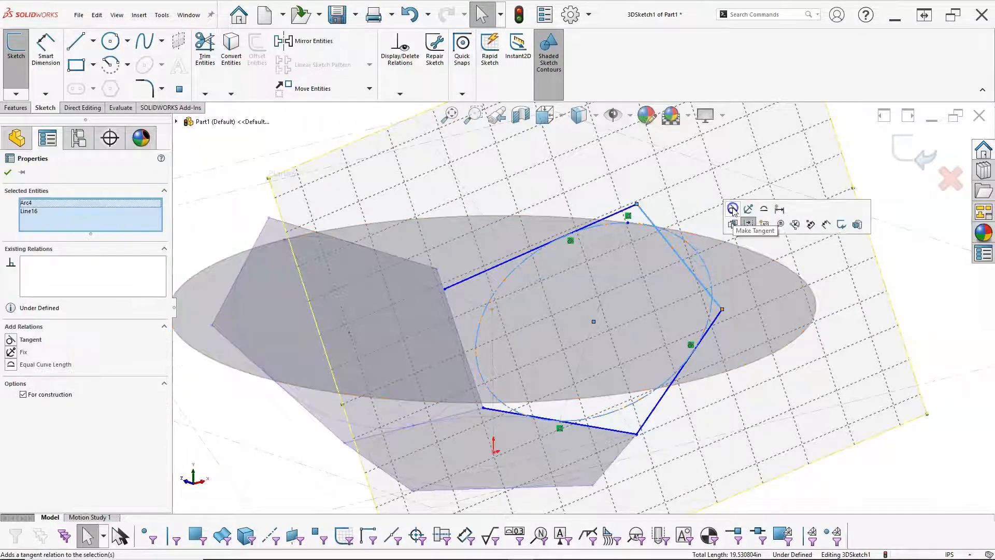
{"action": "left_click", "coordinate": [733, 209]}
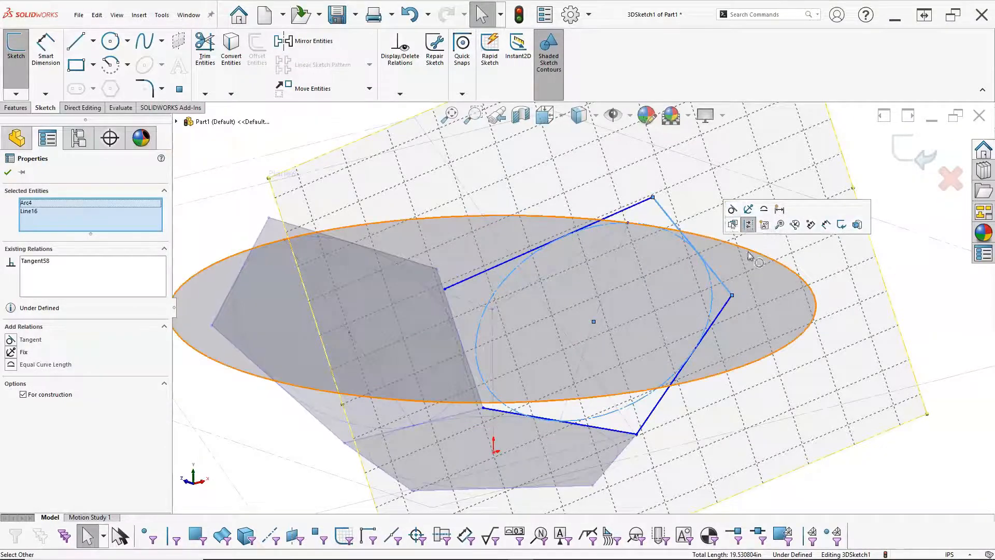
{"action": "left_click", "coordinate": [915, 289]}
- Try to make the second inclined outline's free endpoint coincident with the first inclined pentagon's upper vertex, then undo that relation
{"action": "left_click", "coordinate": [437, 269]}
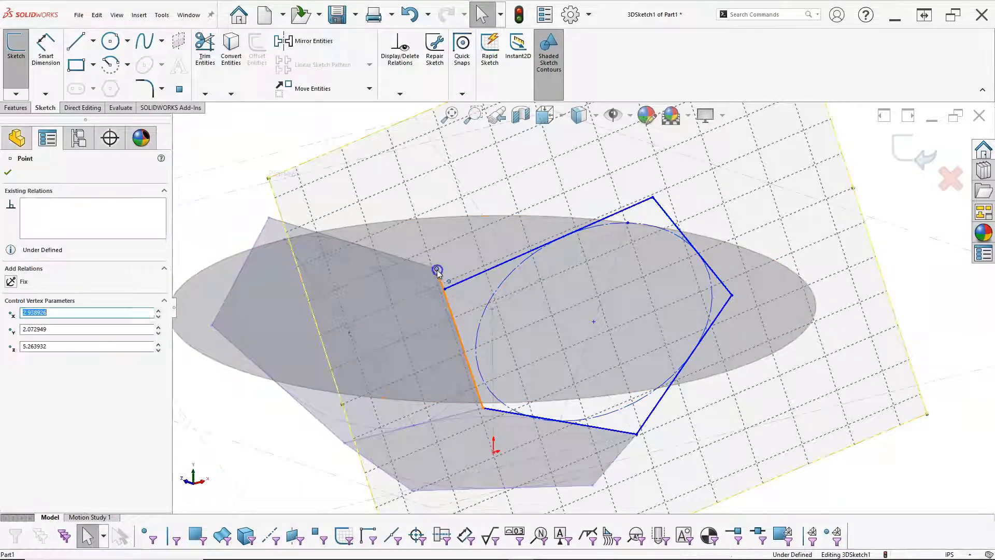
{"action": "left_click", "coordinate": [446, 291], "text": "ctrl"}
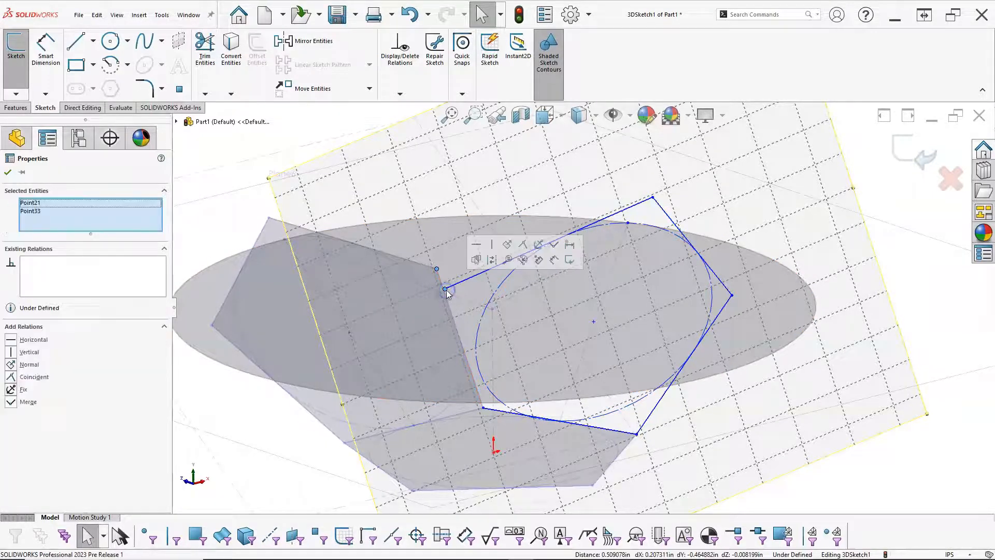
{"action": "left_click", "coordinate": [522, 246]}
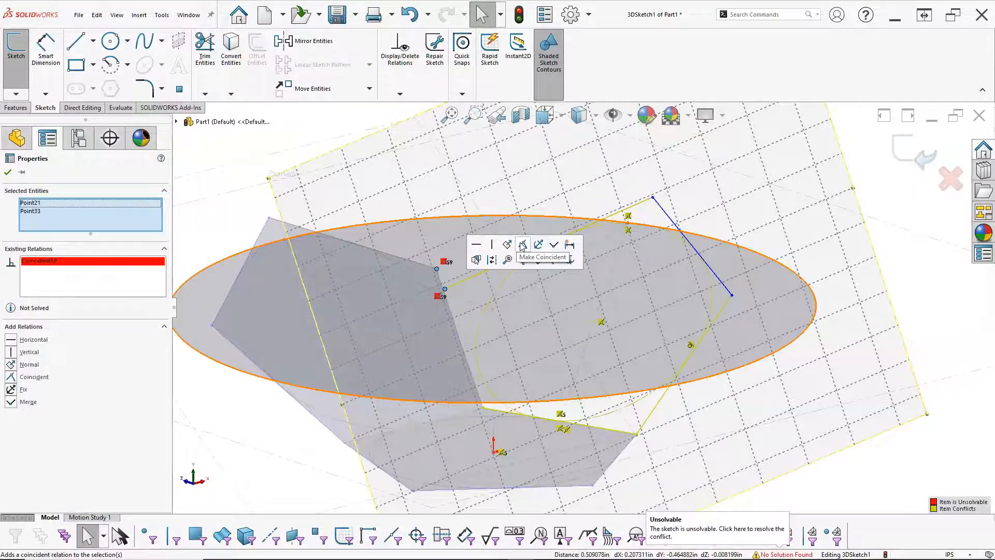
{"action": "left_click", "coordinate": [643, 318]}
{"action": "key", "text": "ctrl+z"}
- Open the available options for the 3 in height dimension between the base and the upper circle
{"action": "scroll", "coordinate": [828, 338], "scroll_direction": "up", "scroll_amount": 1}
{"action": "middle_click_drag", "start_coordinate": [829, 338], "coordinate": [829, 372]}
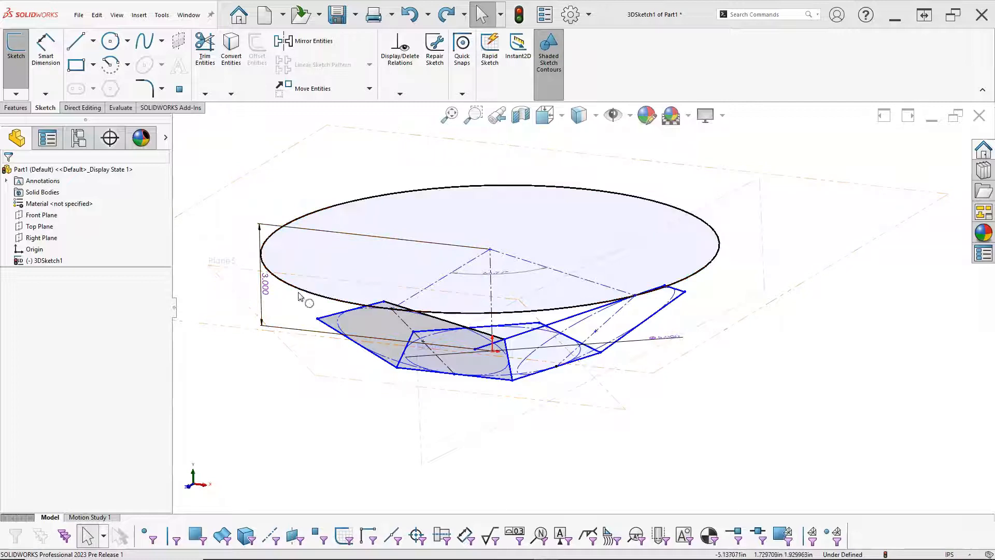
{"action": "right_click", "coordinate": [265, 291]}
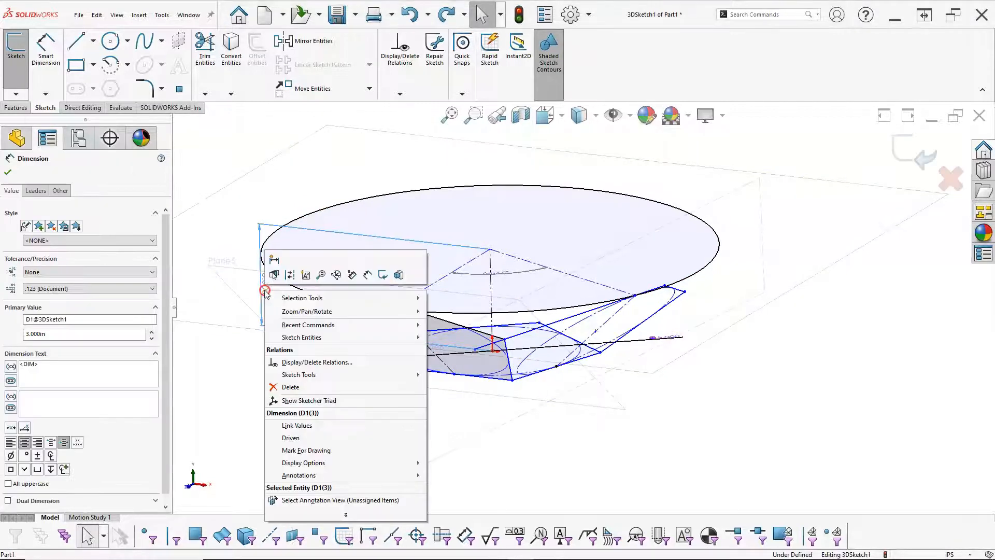
- Make the 3.000 in height dimension of the upper circle driven
{"action": "left_click", "coordinate": [285, 438]}
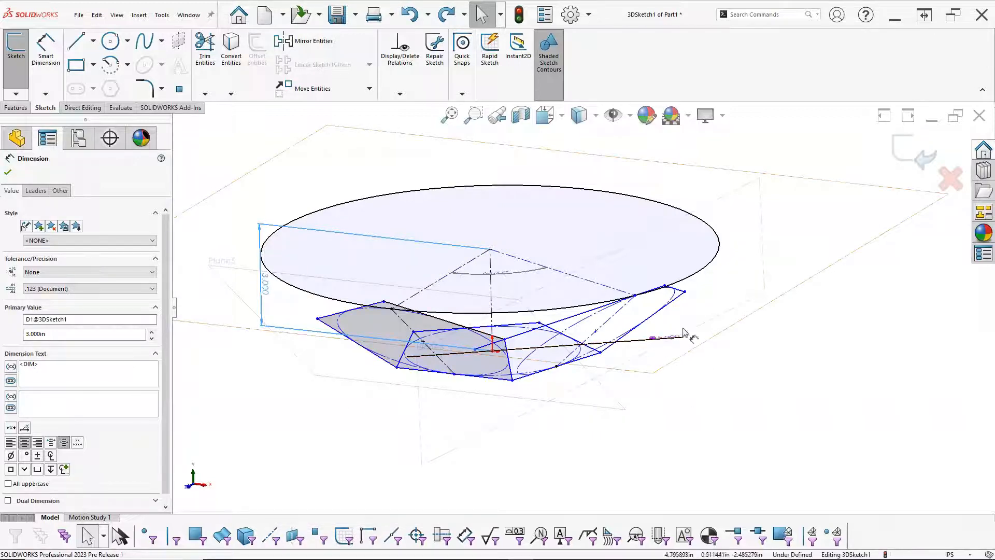
{"action": "mouse_move", "coordinate": [660, 372]}
{"action": "middle_mouse_down"}
{"action": "mouse_move", "coordinate": [704, 411]}
{"action": "mouse_move", "coordinate": [708, 360]}
{"action": "mouse_move", "coordinate": [710, 371]}
{"action": "middle_mouse_up"}
{"action": "scroll", "coordinate": [711, 371], "scroll_direction": "down", "scroll_amount": 3}
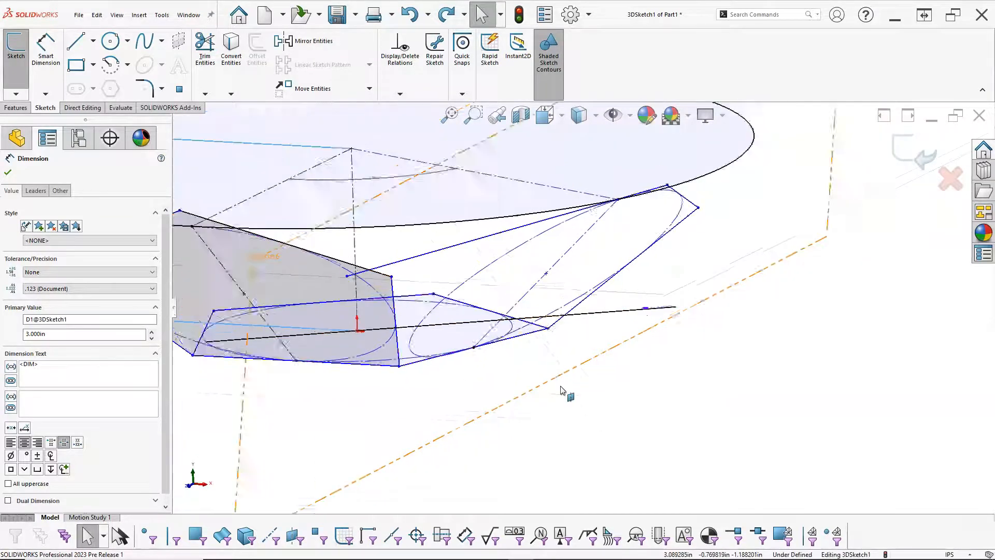
{"action": "scroll", "coordinate": [561, 390], "scroll_direction": "up", "scroll_amount": 1}
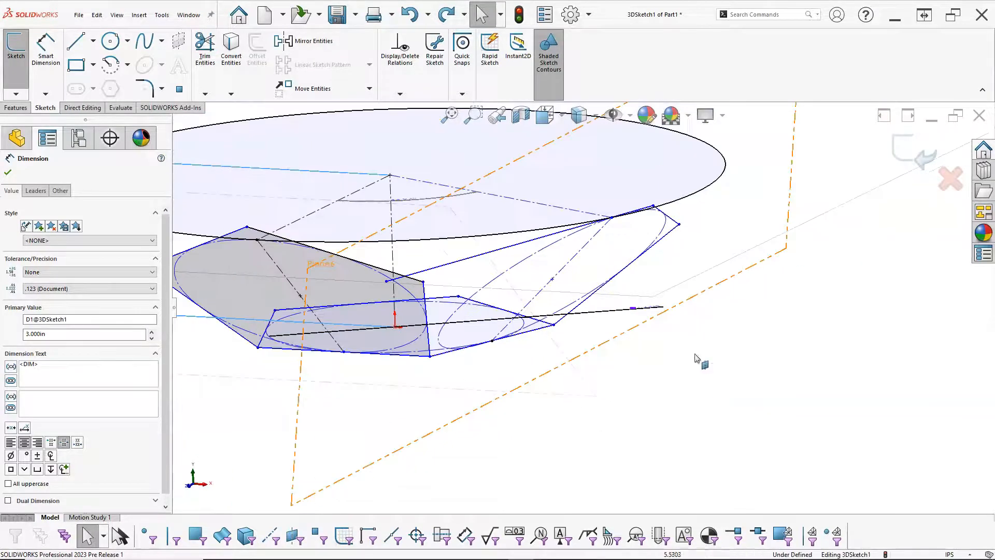
- Try to make the open side pentagon's loose endpoint coincident with the adjoining pentagon's upper corner, and undo the relation
{"action": "left_click", "coordinate": [729, 281]}
{"action": "scroll", "coordinate": [417, 285], "scroll_direction": "down", "scroll_amount": 2}
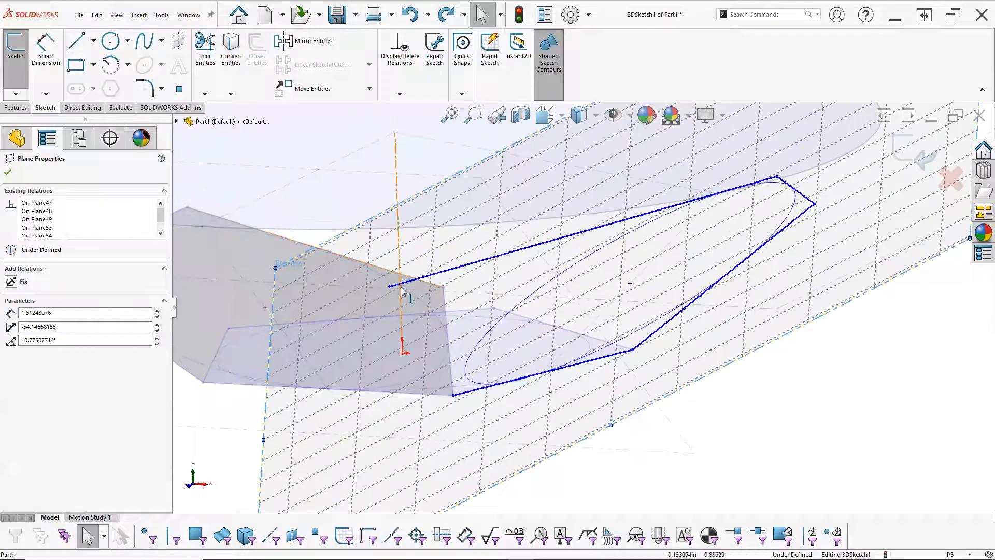
{"action": "left_click_drag", "start_coordinate": [390, 286], "coordinate": [454, 284]}
{"action": "left_click", "coordinate": [443, 287], "text": "ctrl"}
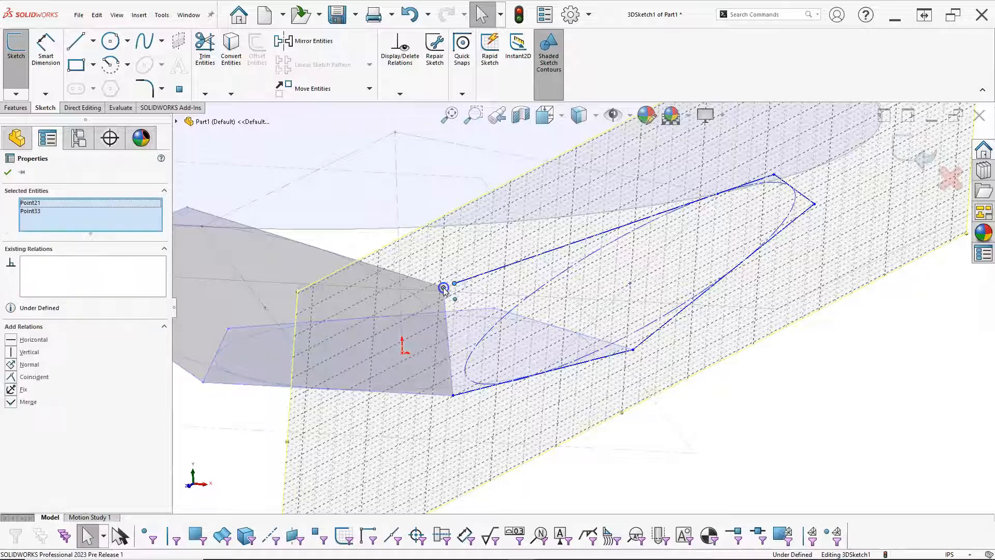
{"action": "left_click", "coordinate": [519, 242]}
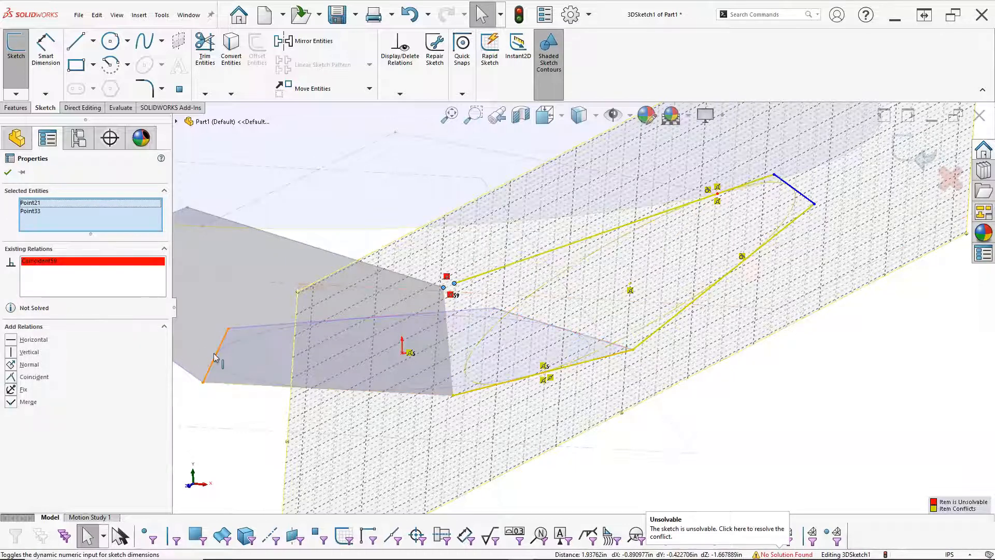
{"action": "scroll", "coordinate": [251, 392], "scroll_direction": "up", "scroll_amount": 5}
{"action": "left_click", "coordinate": [307, 390]}
{"action": "middle_click_drag", "start_coordinate": [307, 390], "coordinate": [313, 422]}
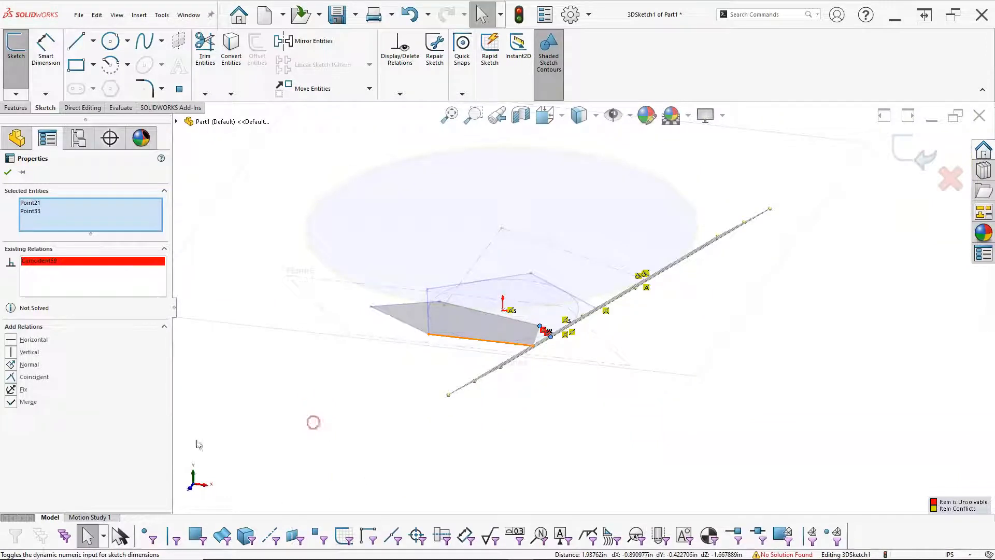
{"action": "key", "text": "ctrl+z"}
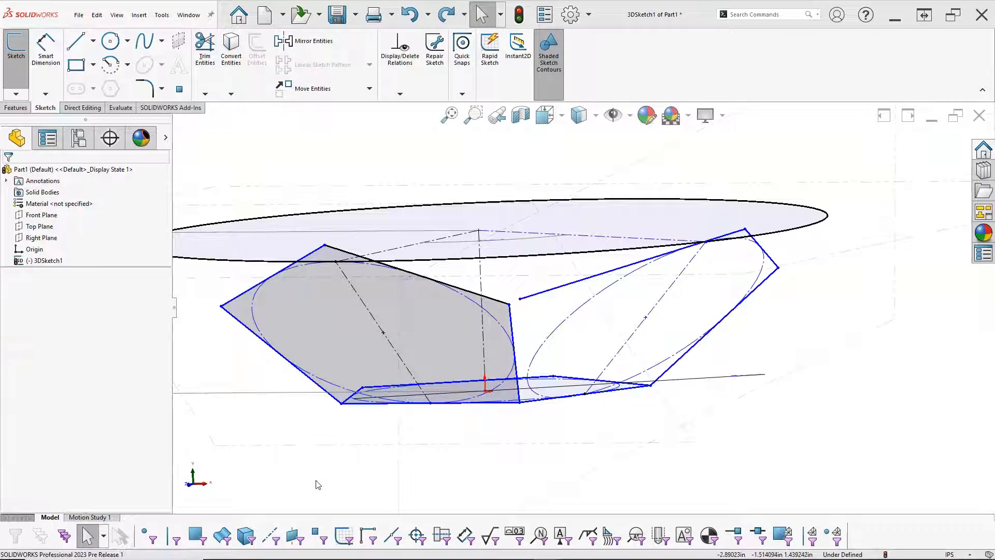
- Make the open side pentagon's construction circle tangent to the edge it shares with the first side pentagon
{"action": "left_click", "coordinate": [512, 331]}
{"action": "left_click", "coordinate": [546, 339]}
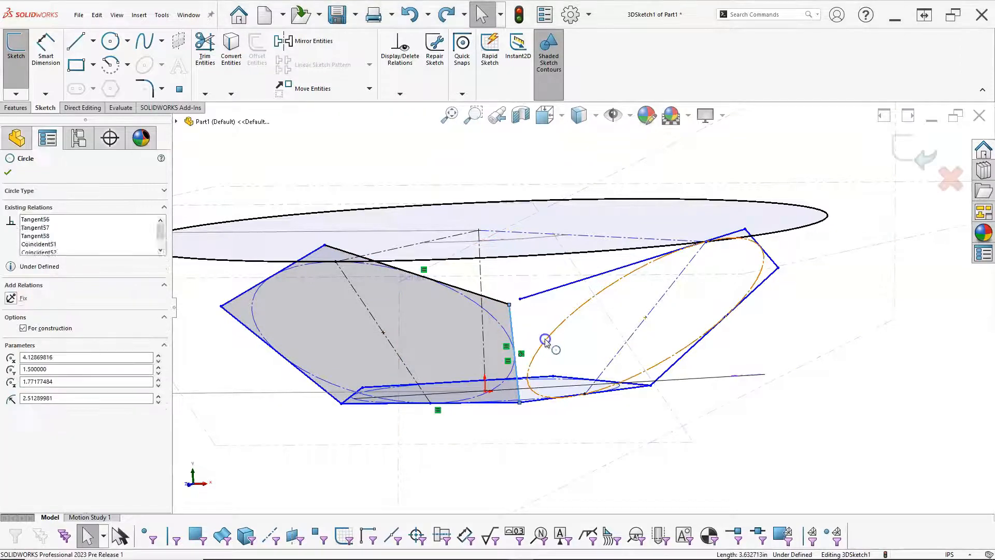
{"action": "left_click", "coordinate": [570, 283], "text": "ctrl"}
{"action": "left_click", "coordinate": [574, 294]}
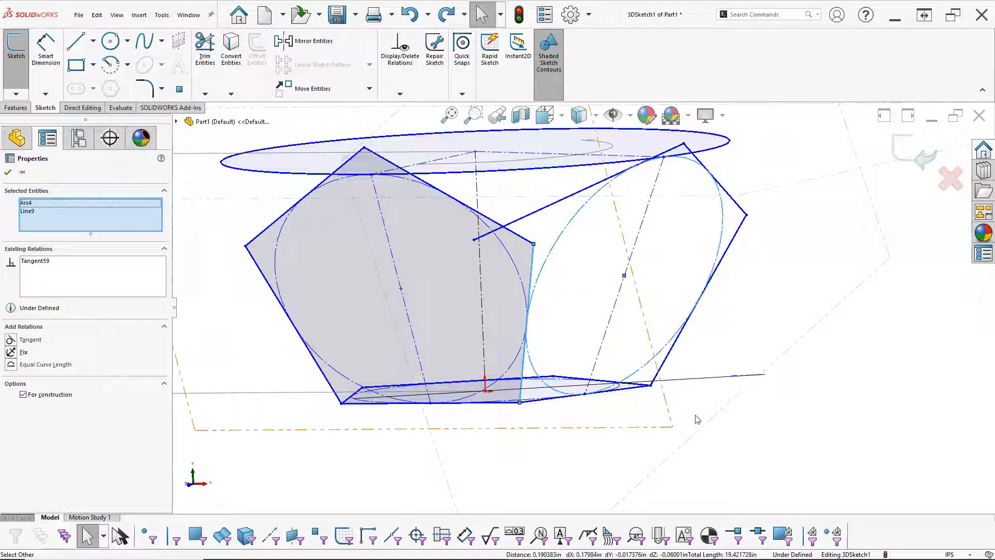
- Make the open side pentagon's loose endpoint coincident with the upper corner of the first side pentagon
{"action": "left_click", "coordinate": [475, 240]}
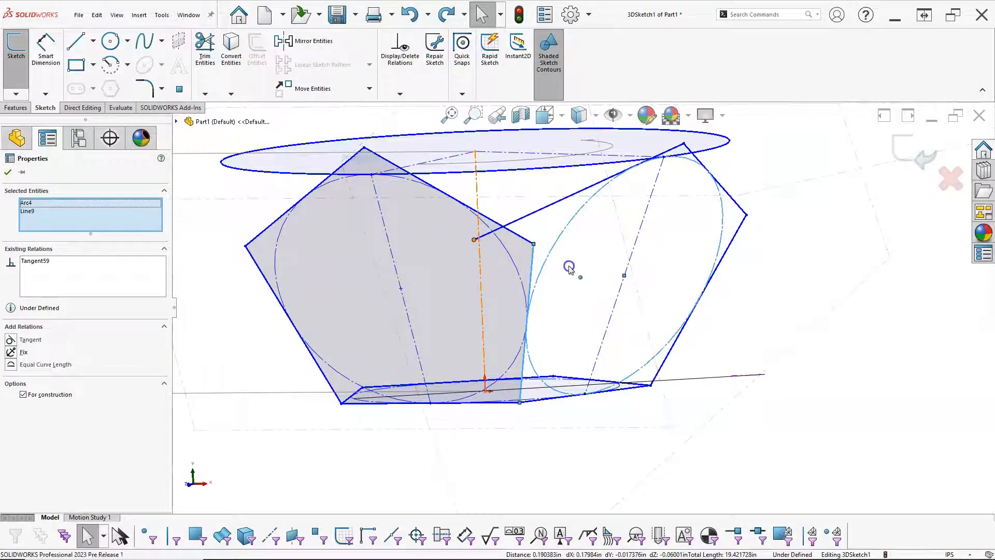
{"action": "left_click", "coordinate": [534, 244], "text": "ctrl"}
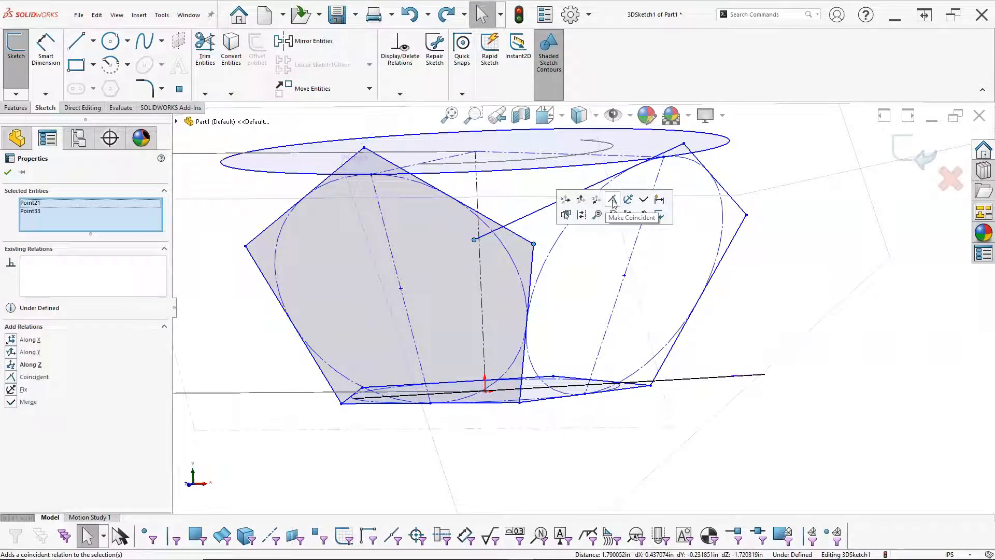
{"action": "left_click", "coordinate": [613, 200]}
{"action": "left_click", "coordinate": [768, 403]}
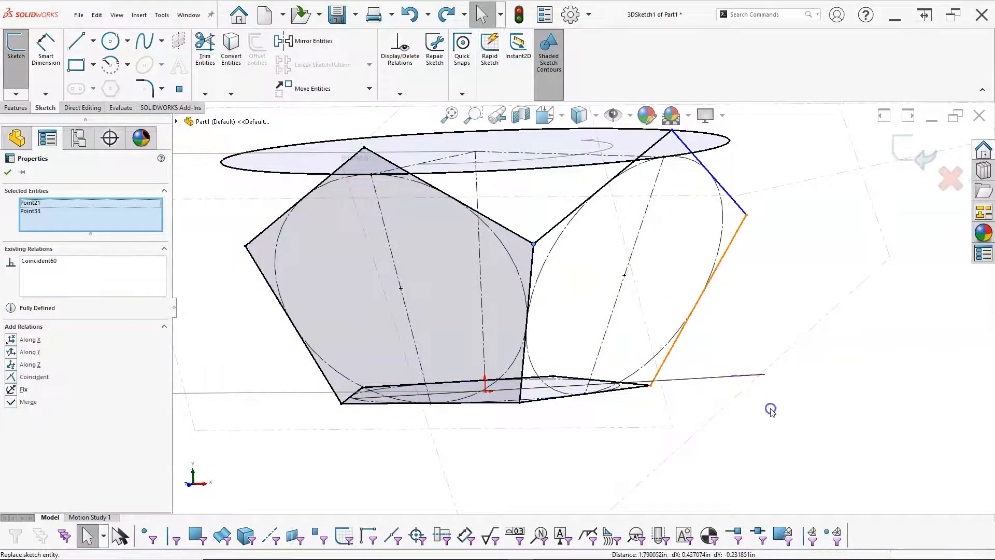
{"action": "middle_click_drag", "start_coordinate": [754, 383], "coordinate": [722, 389]}
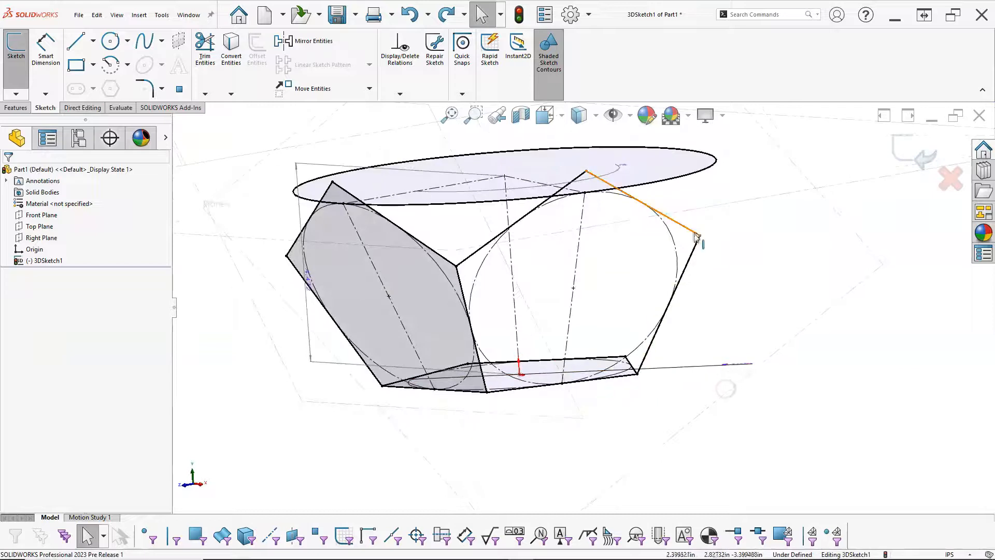
- Move the free outer corner of the second side pentagon to test its remaining freedom
{"action": "left_click", "coordinate": [699, 237]}
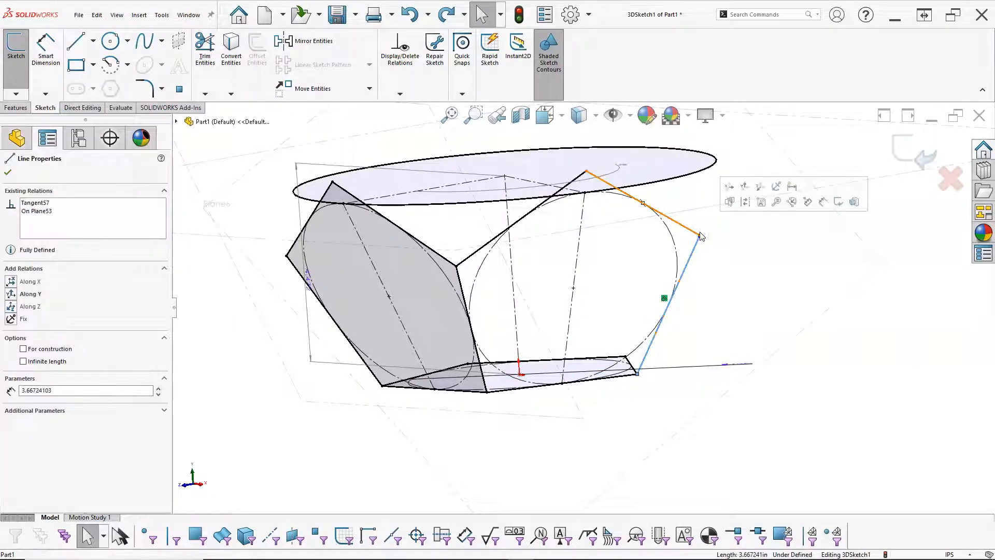
{"action": "left_click", "coordinate": [722, 249]}
{"action": "left_click", "coordinate": [700, 235]}
{"action": "mouse_move", "coordinate": [747, 247]}
{"action": "left_mouse_down"}
{"action": "mouse_move", "coordinate": [770, 265]}
{"action": "mouse_move", "coordinate": [758, 238]}
{"action": "mouse_move", "coordinate": [757, 267]}
{"action": "mouse_move", "coordinate": [758, 248]}
{"action": "left_mouse_up"}
{"action": "mouse_move", "coordinate": [736, 282]}
{"action": "middle_mouse_down"}
{"action": "mouse_move", "coordinate": [731, 259]}
{"action": "mouse_move", "coordinate": [731, 299]}
{"action": "middle_mouse_up"}
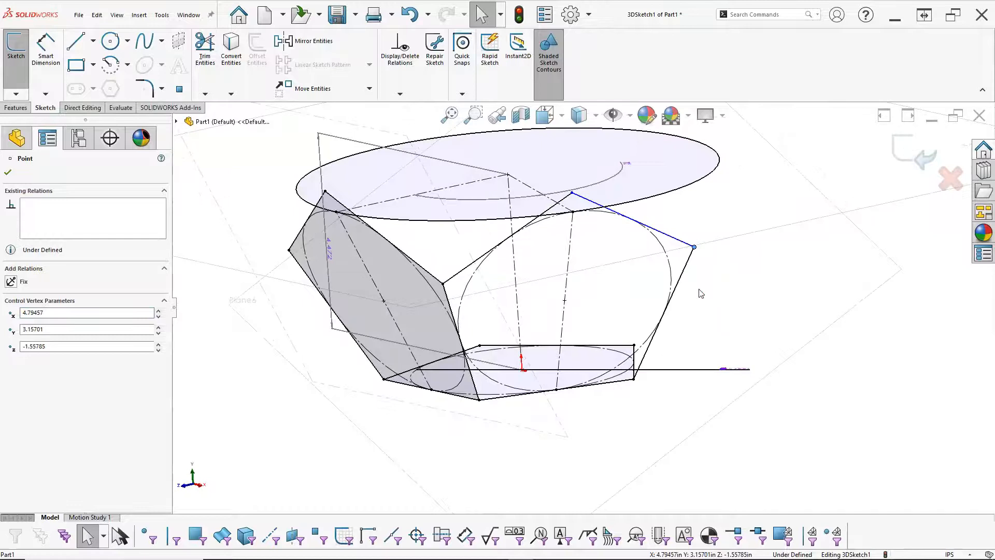
- Make the second side pentagon's top corner coincident with the construction centreline of its circle
{"action": "left_click_drag", "start_coordinate": [592, 195], "coordinate": [596, 196]}
{"action": "left_click", "coordinate": [572, 233], "text": "ctrl"}
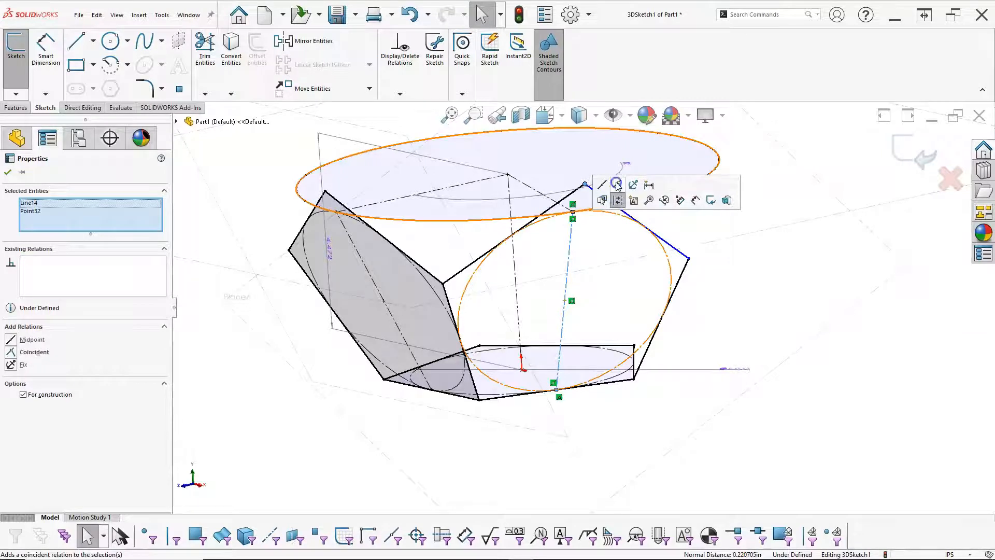
{"action": "left_click", "coordinate": [616, 185]}
{"action": "left_click", "coordinate": [744, 307]}
{"action": "mouse_move", "coordinate": [743, 306]}
{"action": "middle_mouse_down"}
{"action": "mouse_move", "coordinate": [757, 300]}
{"action": "mouse_move", "coordinate": [782, 324]}
{"action": "mouse_move", "coordinate": [771, 338]}
{"action": "middle_mouse_up"}
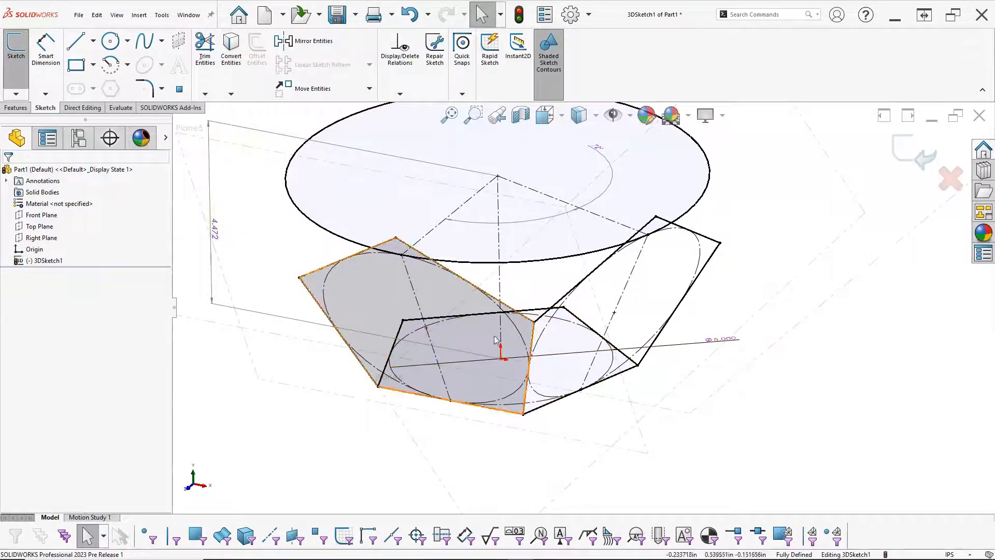
{"action": "middle_click_drag", "start_coordinate": [668, 385], "coordinate": [669, 374]}
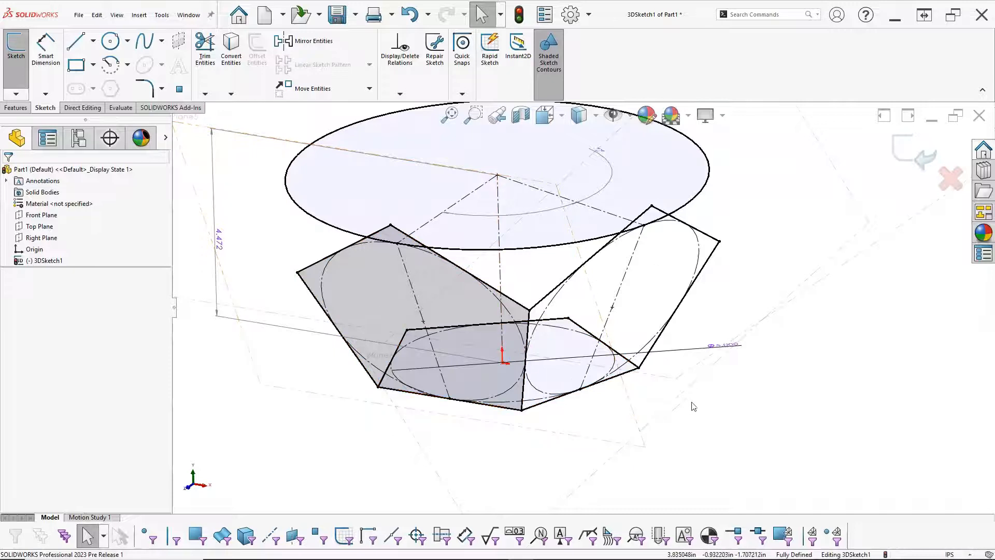
{"action": "left_click", "coordinate": [683, 395]}
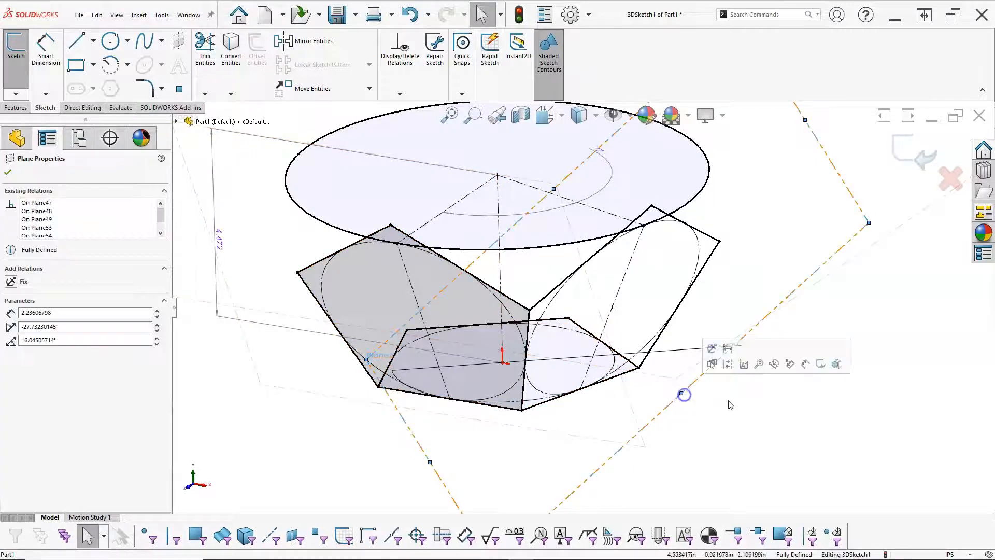
{"action": "left_click", "coordinate": [763, 405]}
{"action": "middle_click_drag", "start_coordinate": [763, 405], "coordinate": [832, 399]}
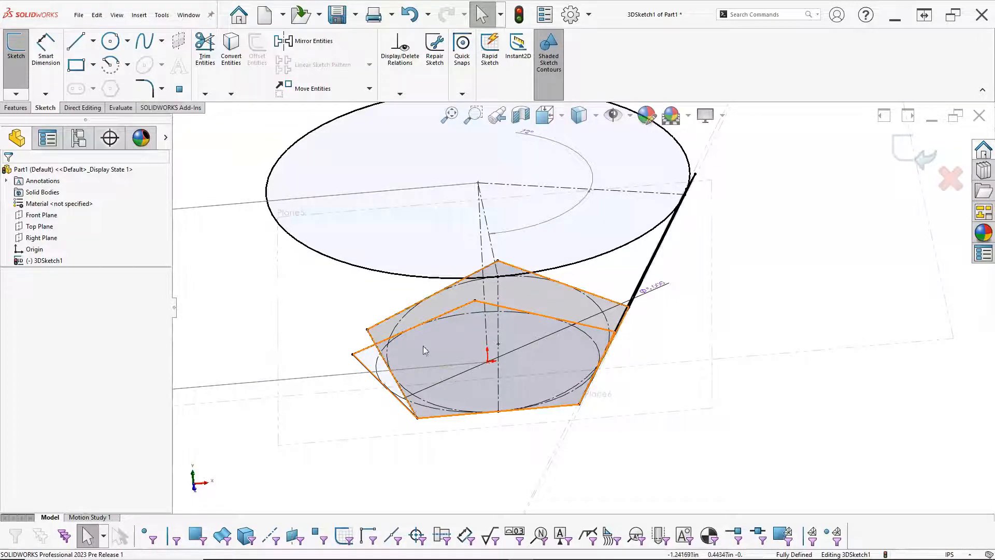
- Exit the 3D sketch and hide the 3D sketch planes
{"action": "left_click", "coordinate": [905, 159]}
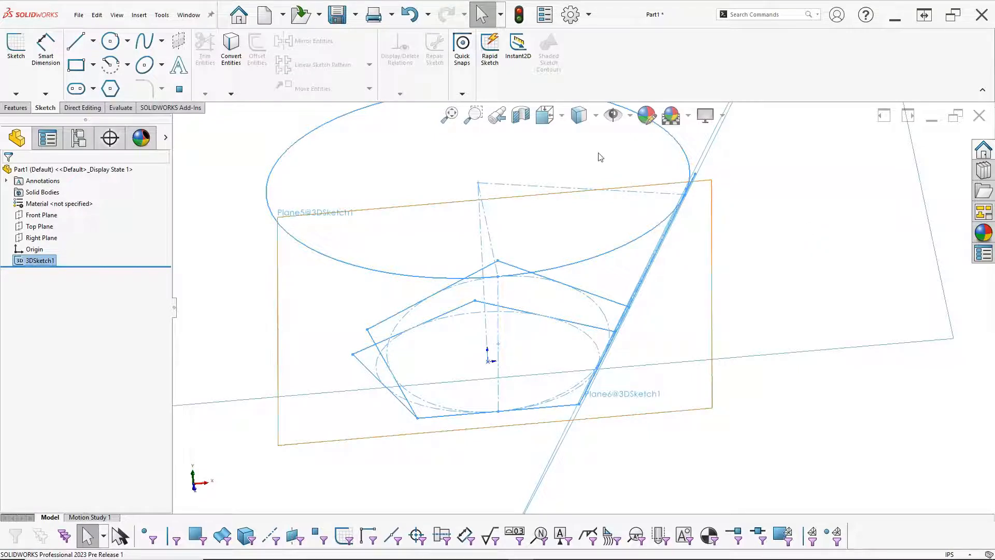
{"action": "left_click", "coordinate": [633, 119]}
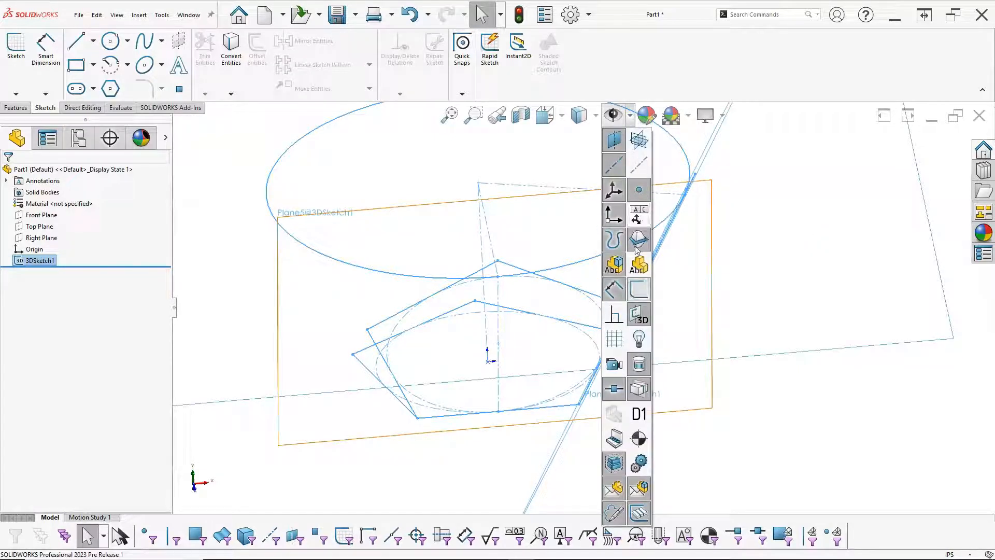
{"action": "left_click", "coordinate": [640, 312]}
{"action": "mouse_move", "coordinate": [823, 356]}
{"action": "middle_mouse_down"}
{"action": "mouse_move", "coordinate": [806, 344]}
{"action": "mouse_move", "coordinate": [831, 288]}
{"action": "mouse_move", "coordinate": [843, 298]}
{"action": "mouse_move", "coordinate": [833, 333]}
{"action": "middle_mouse_up"}
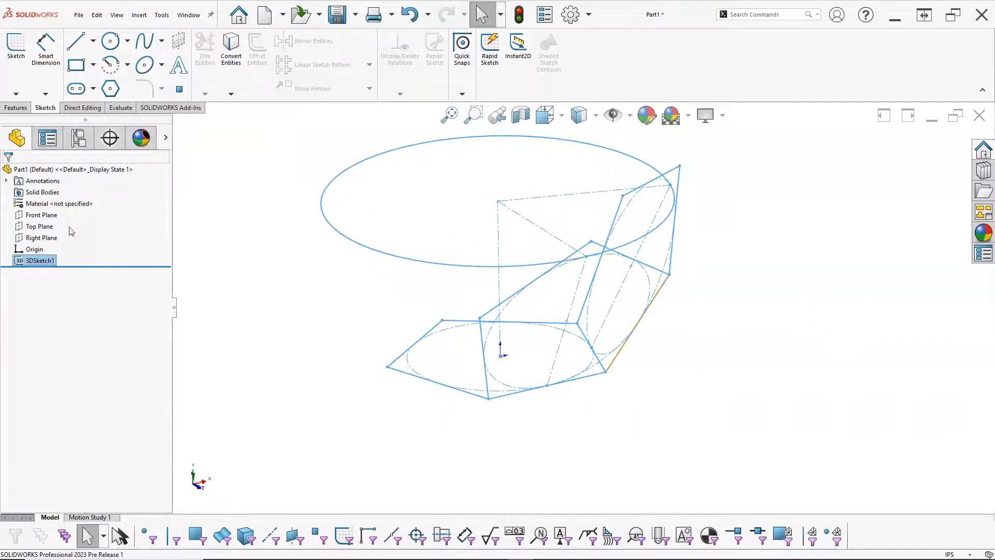
- Start a sketch on the Top Plane and convert the five edges of the bottom pentagon into it
{"action": "left_click", "coordinate": [51, 227]}
{"action": "left_click", "coordinate": [56, 213]}
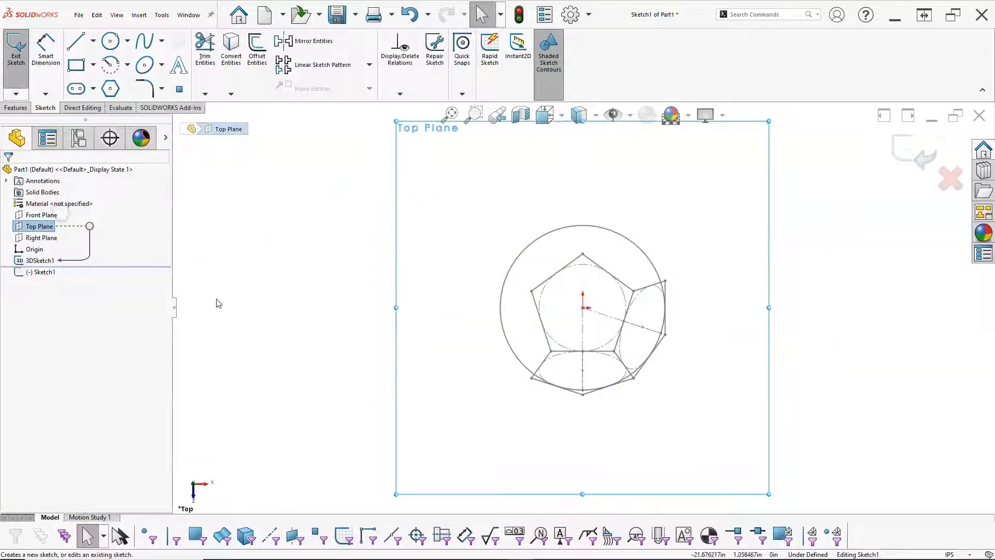
{"action": "mouse_move", "coordinate": [542, 360]}
{"action": "middle_mouse_down"}
{"action": "mouse_move", "coordinate": [533, 282]}
{"action": "mouse_move", "coordinate": [591, 233]}
{"action": "mouse_move", "coordinate": [595, 258]}
{"action": "middle_mouse_up"}
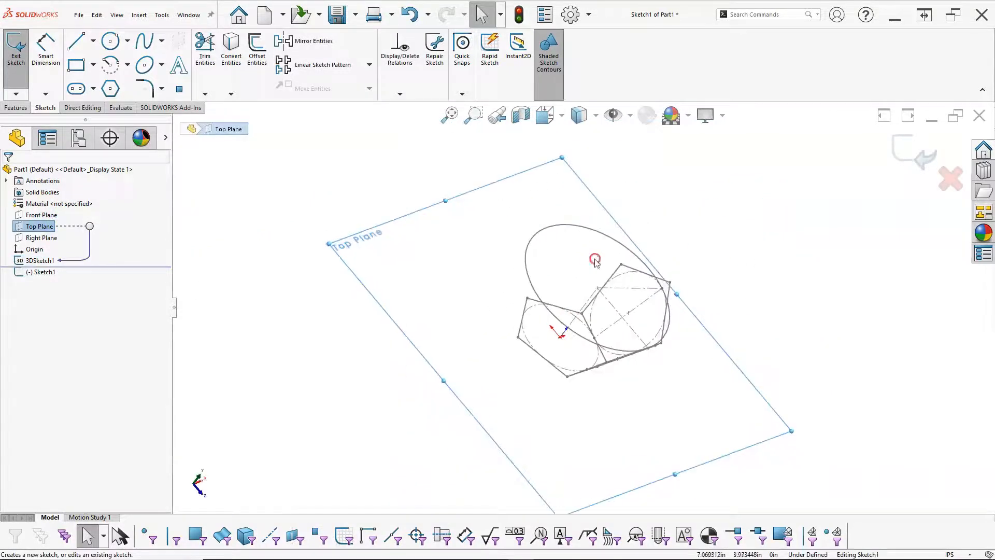
{"action": "scroll", "coordinate": [583, 333], "scroll_direction": "down", "scroll_amount": 3}
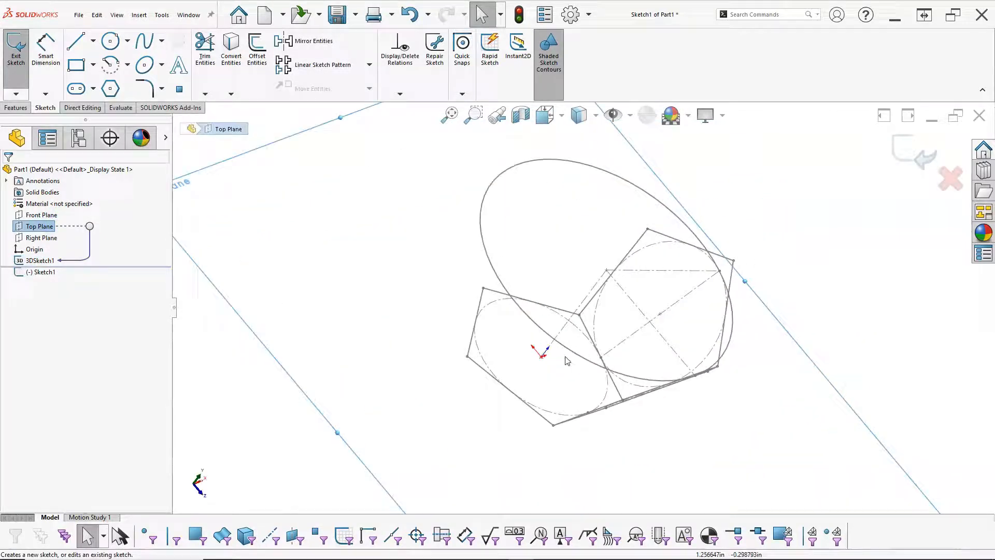
{"action": "left_click", "coordinate": [480, 369]}
{"action": "left_click", "coordinate": [470, 348], "text": "ctrl"}
{"action": "left_click", "coordinate": [490, 291], "text": "ctrl"}
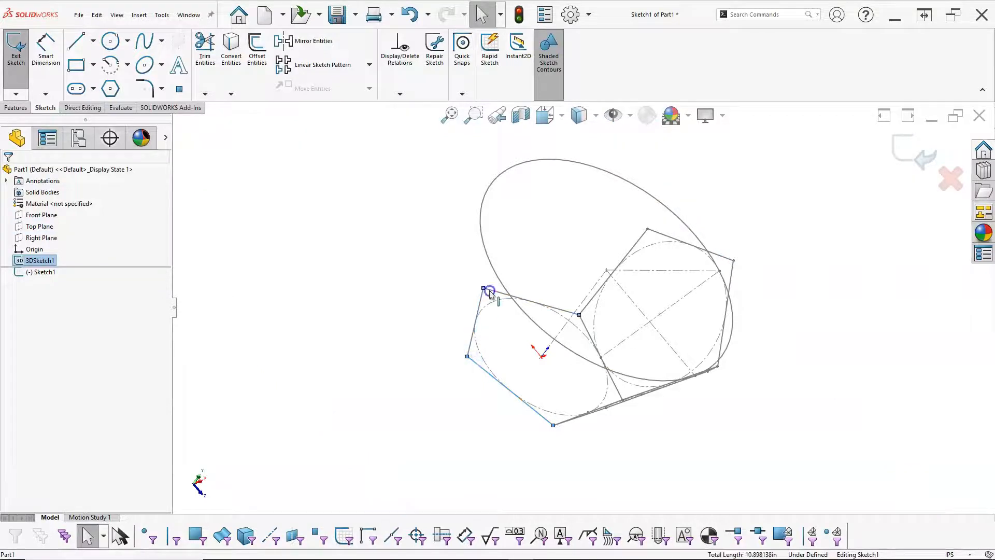
{"action": "middle_click_drag", "start_coordinate": [640, 437], "coordinate": [630, 430]}
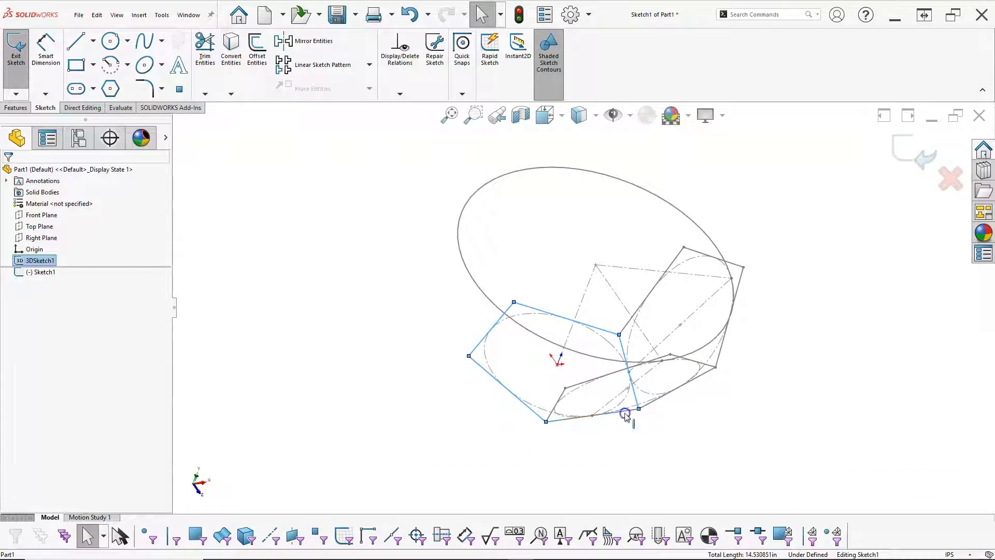
{"action": "left_click", "coordinate": [626, 416], "text": "ctrl"}
{"action": "key", "text": "s"}
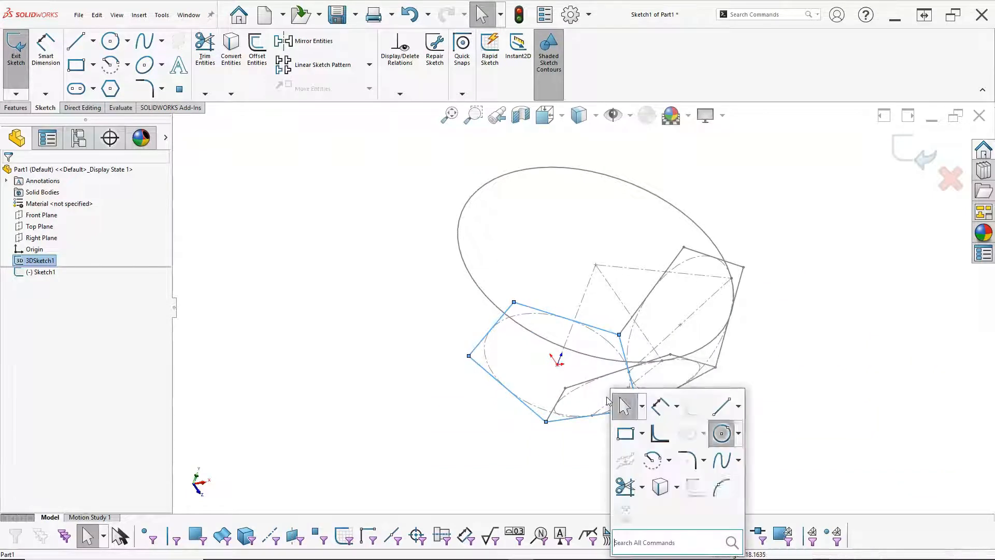
{"action": "left_click", "coordinate": [662, 487]}
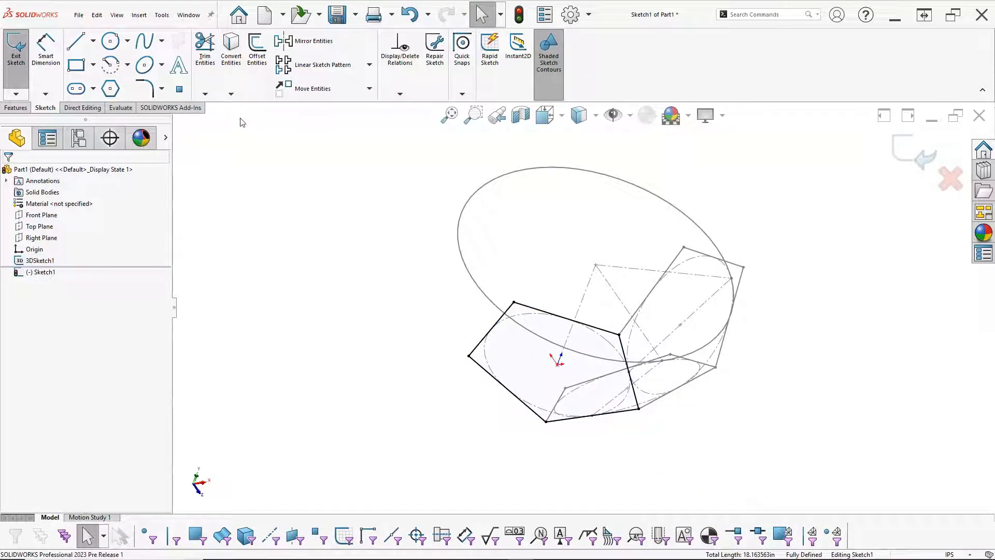
- Enable the Surfaces command set in the CommandManager
{"action": "right_click", "coordinate": [199, 108]}
{"action": "mouse_move", "coordinate": [249, 146]}
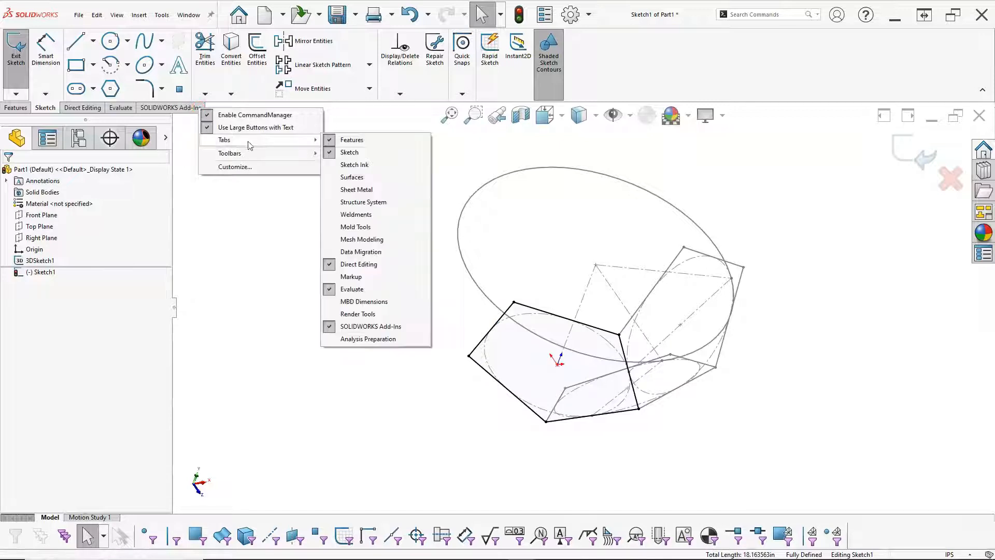
{"action": "left_click", "coordinate": [353, 178]}
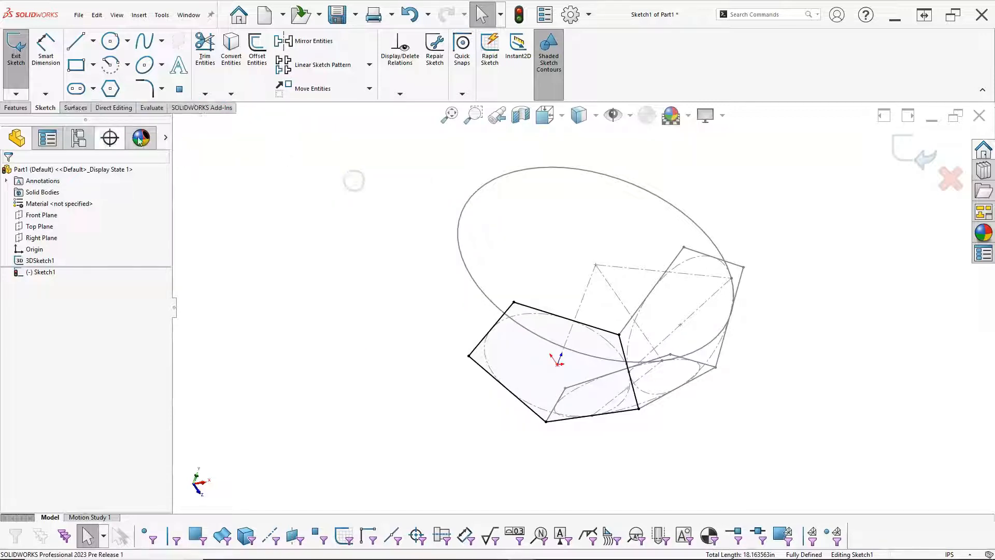
- Create a planar surface from the active sketch of the bottom pentagon
{"action": "left_click", "coordinate": [84, 109]}
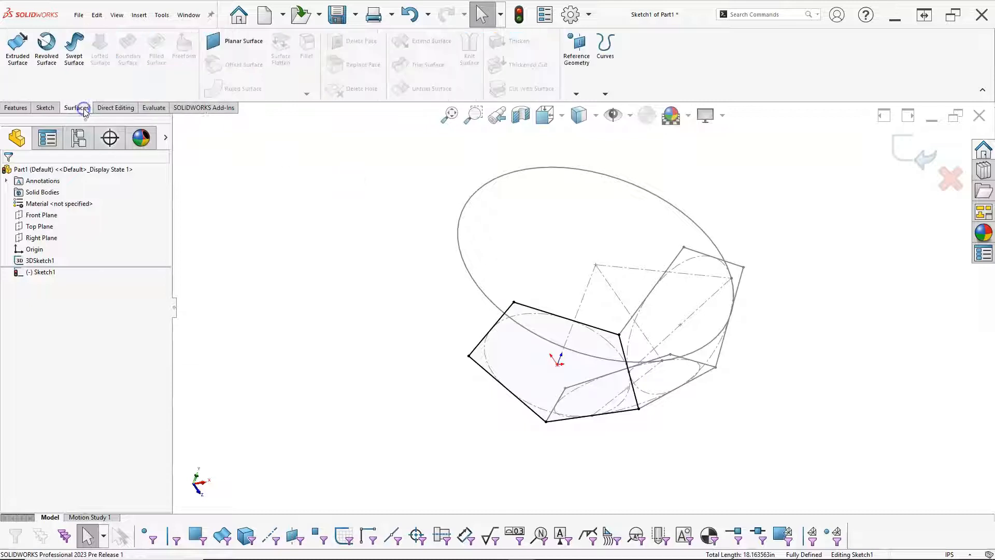
{"action": "left_click", "coordinate": [210, 41]}
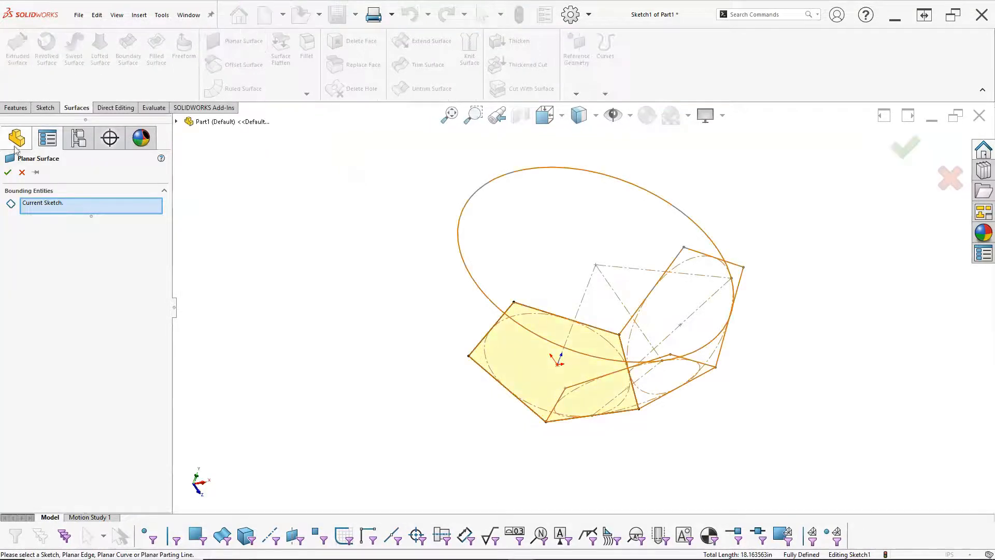
{"action": "left_click", "coordinate": [9, 174]}
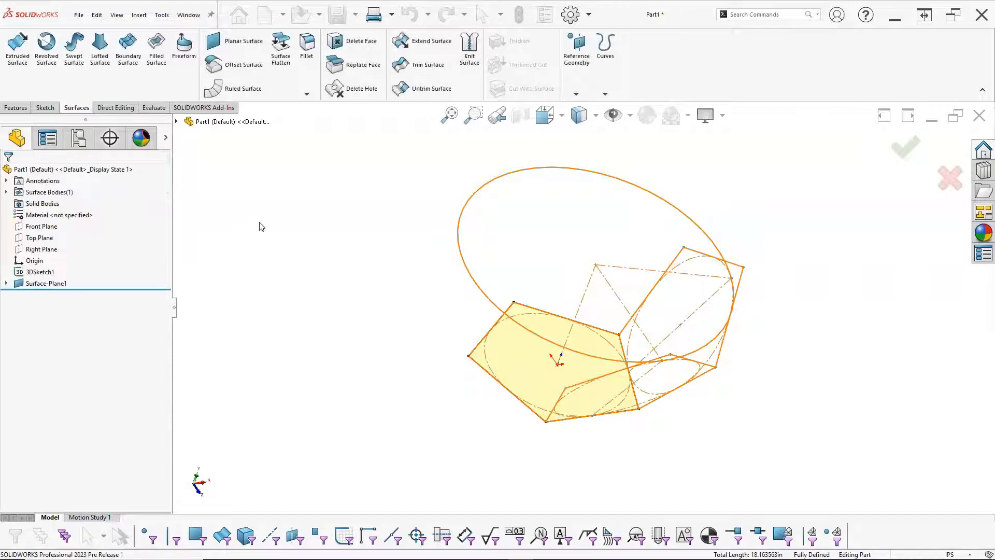
- Show the 3D sketch planes in the graphics area
{"action": "mouse_move", "coordinate": [396, 305]}
{"action": "middle_mouse_down"}
{"action": "mouse_move", "coordinate": [391, 228]}
{"action": "mouse_move", "coordinate": [413, 282]}
{"action": "mouse_move", "coordinate": [405, 299]}
{"action": "middle_mouse_up"}
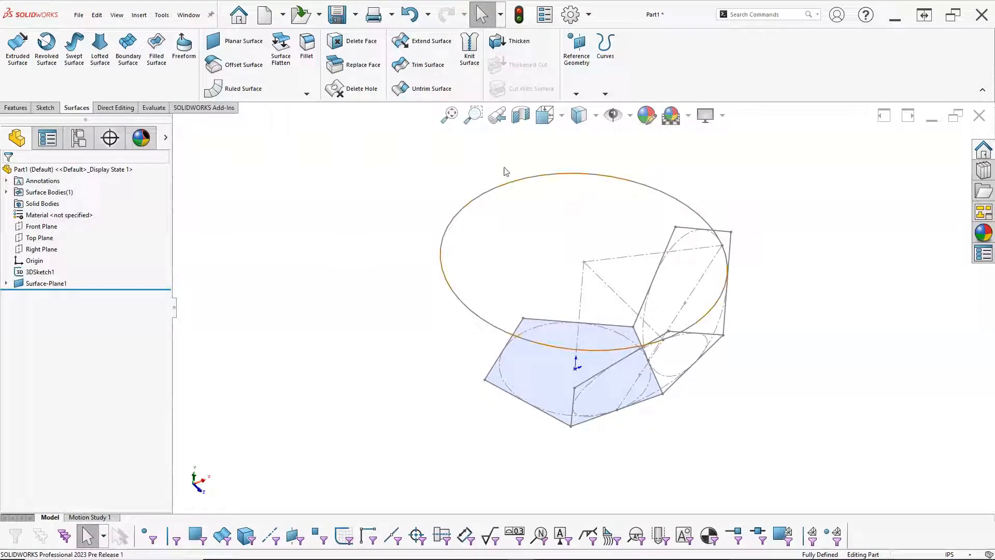
{"action": "left_click", "coordinate": [630, 115]}
{"action": "left_click", "coordinate": [642, 317]}
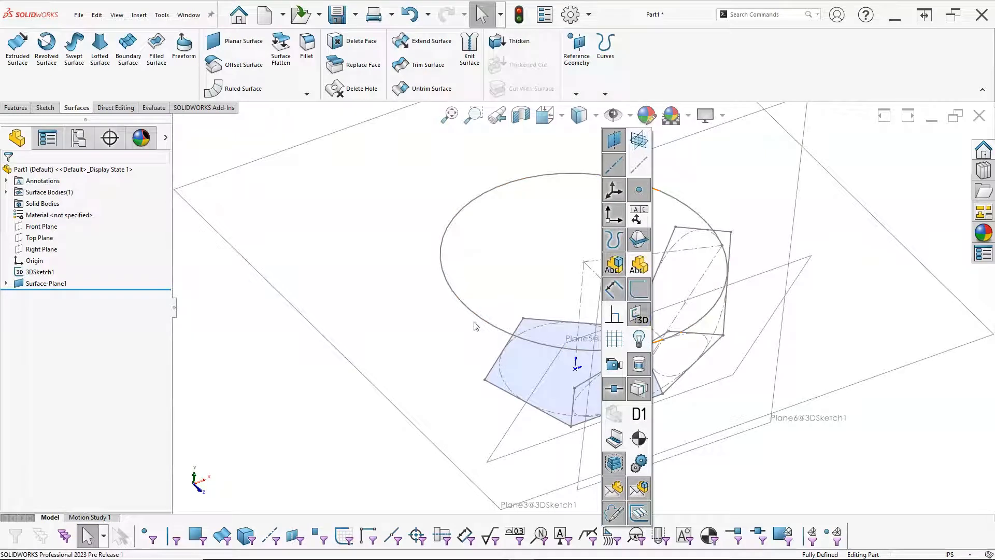
{"action": "left_click", "coordinate": [293, 347]}
- Start a sketch on Plane5 of the 3D sketch, the plane of the first side pentagon
{"action": "middle_click_drag", "start_coordinate": [380, 271], "coordinate": [380, 202]}
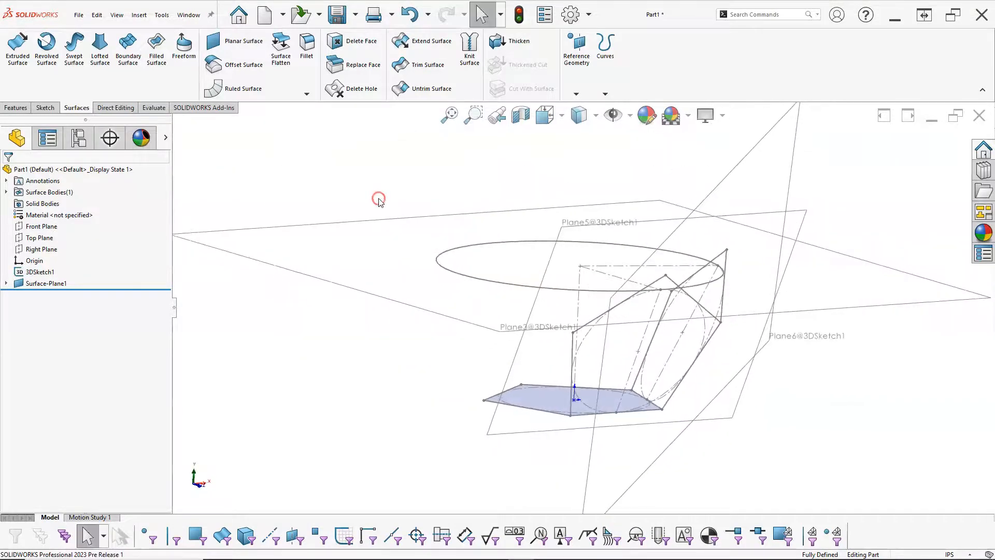
{"action": "right_click", "coordinate": [650, 224]}
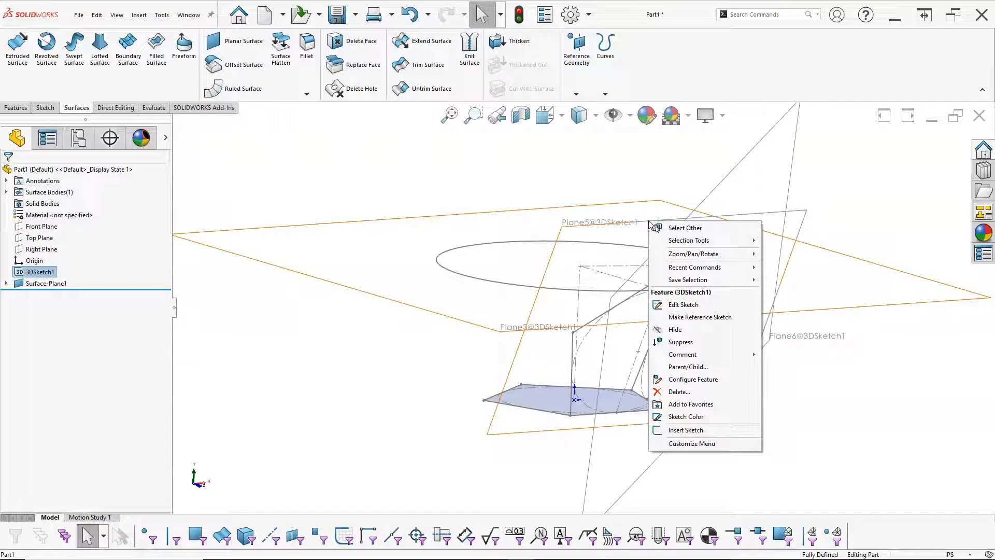
{"action": "left_click", "coordinate": [598, 228]}
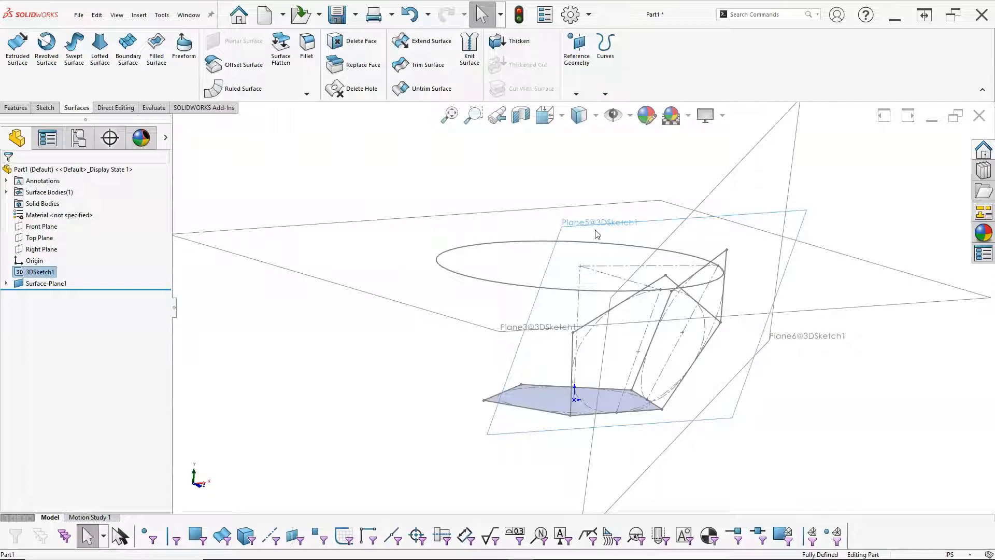
{"action": "left_click", "coordinate": [45, 107]}
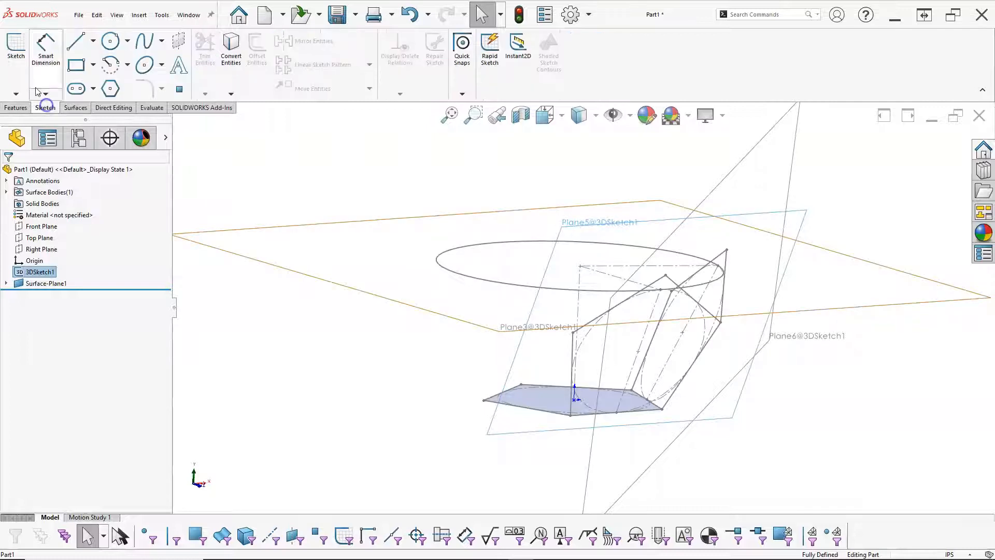
{"action": "left_click", "coordinate": [16, 47]}
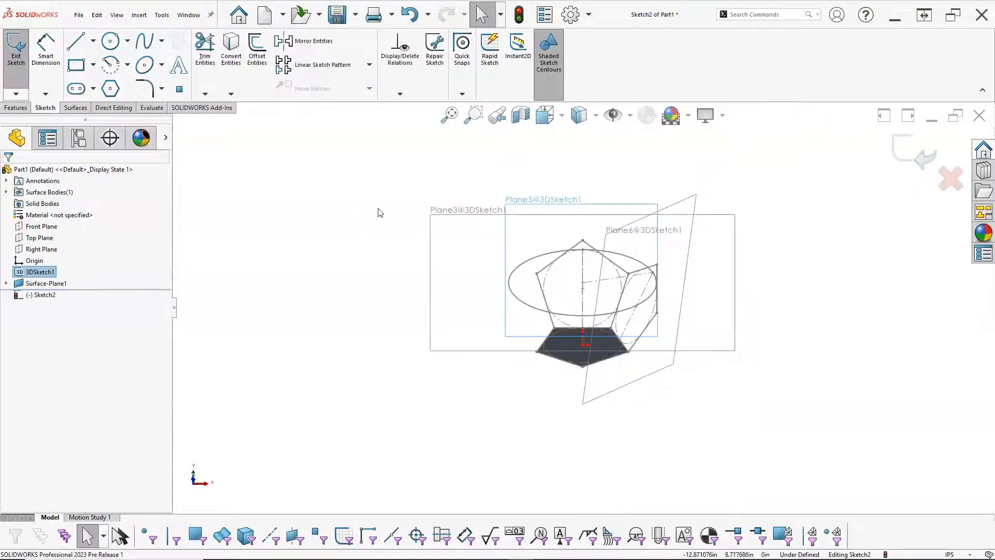
- Convert the five edges of the first side pentagon into the active sketch
{"action": "middle_click_drag", "start_coordinate": [551, 203], "coordinate": [570, 232]}
{"action": "scroll", "coordinate": [588, 285], "scroll_direction": "down", "scroll_amount": 5}
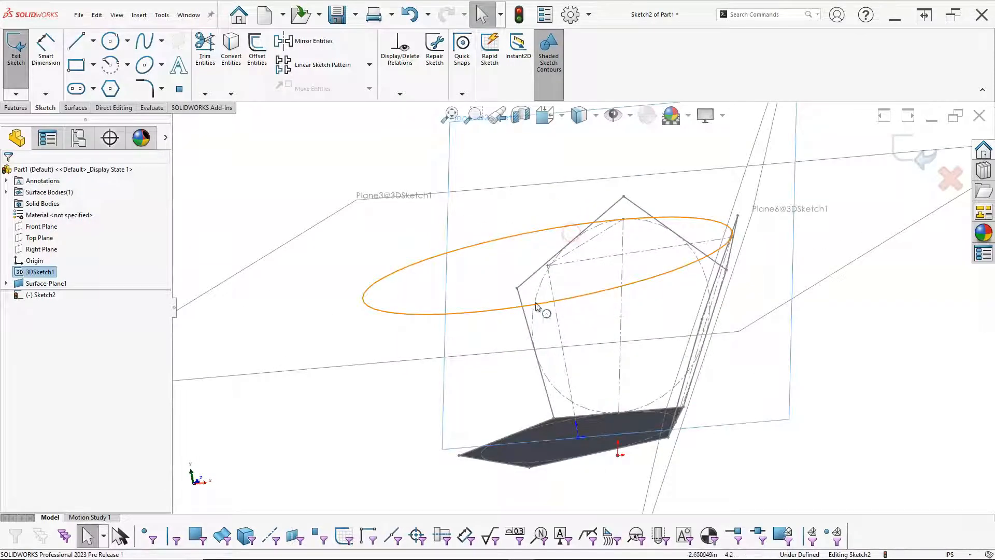
{"action": "left_click", "coordinate": [524, 310]}
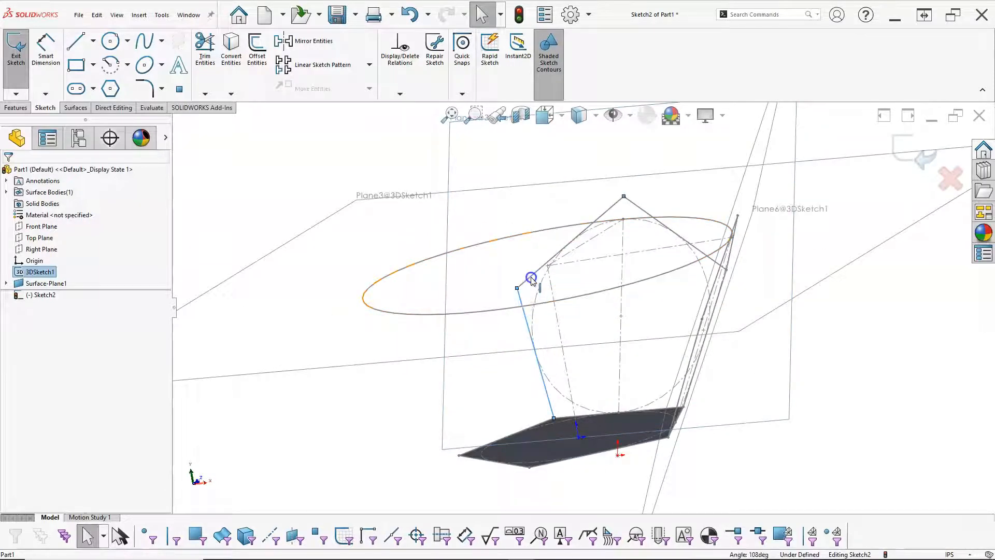
{"action": "left_click", "coordinate": [664, 228], "text": "ctrl"}
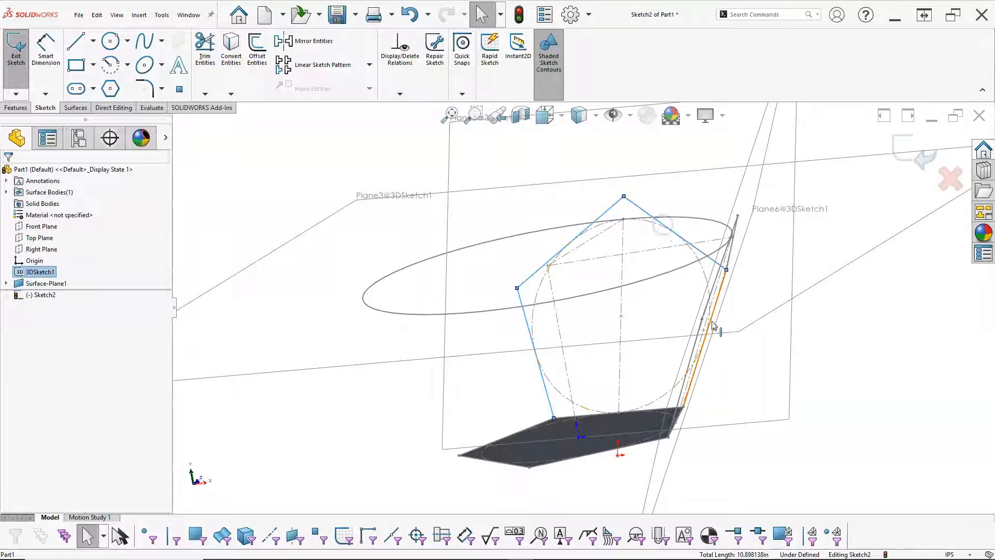
{"action": "middle_click_drag", "start_coordinate": [783, 373], "coordinate": [784, 375]}
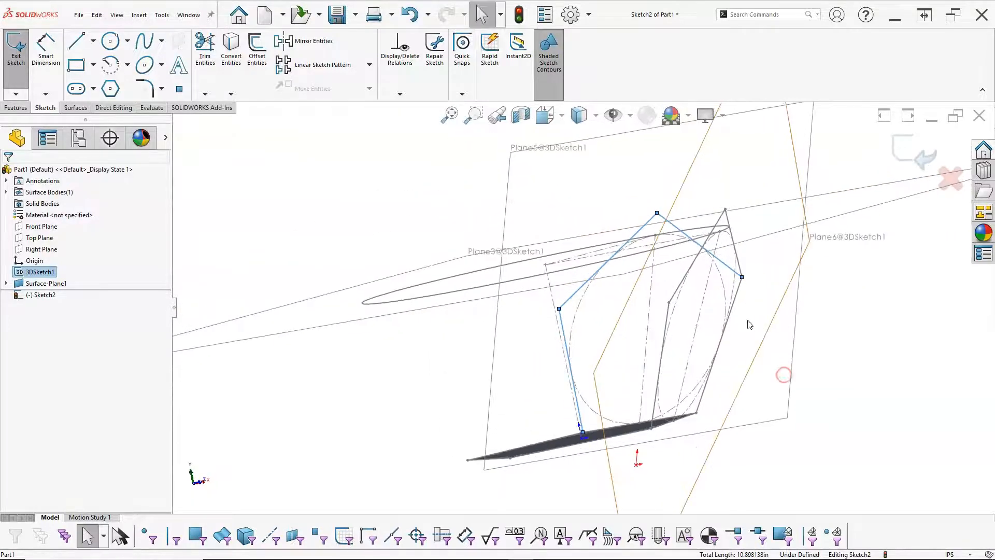
{"action": "middle_click_drag", "start_coordinate": [738, 291], "coordinate": [753, 373]}
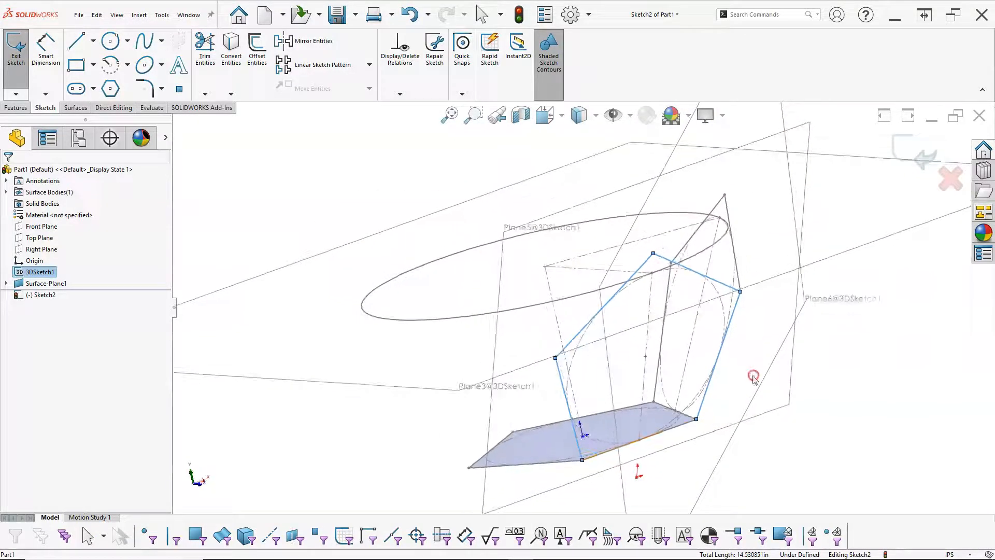
{"action": "left_click", "coordinate": [681, 431]}
{"action": "key", "text": "s"}
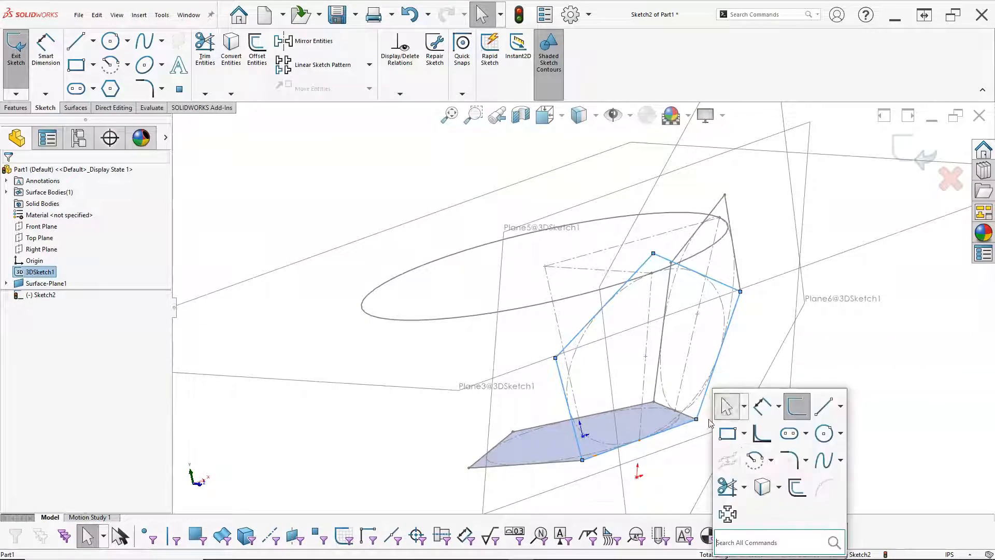
{"action": "left_click", "coordinate": [763, 488]}
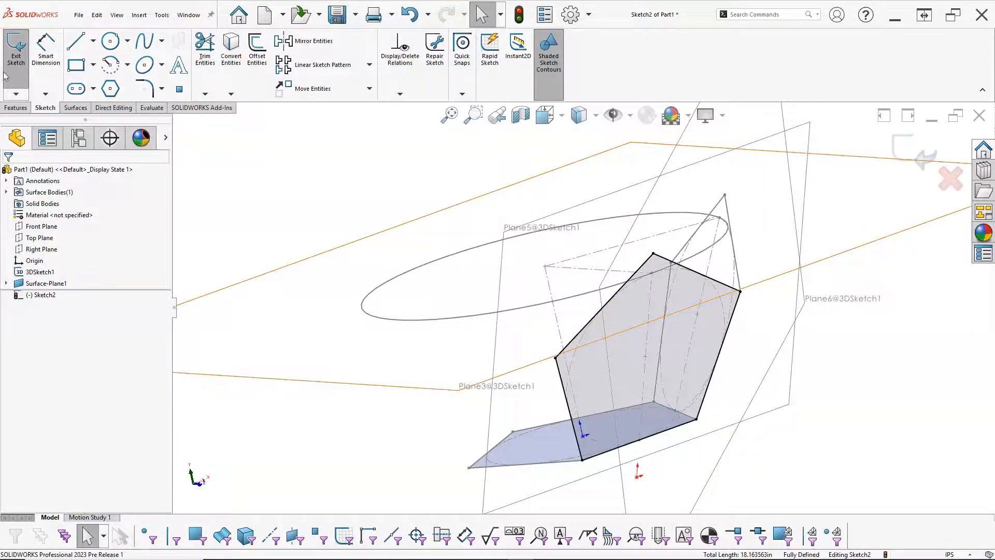
- Create a planar surface from the converted side pentagon sketch
{"action": "left_click", "coordinate": [76, 107]}
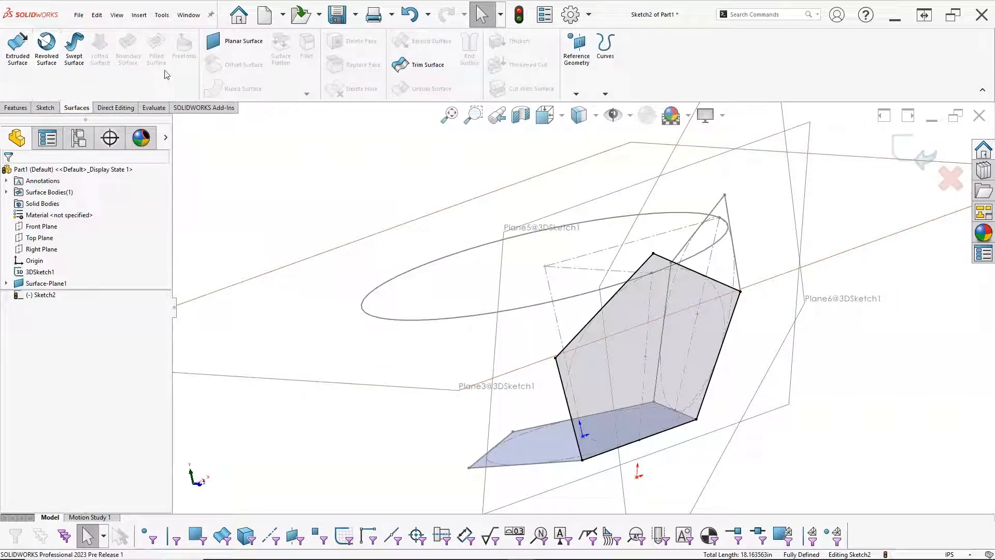
{"action": "left_click", "coordinate": [224, 49]}
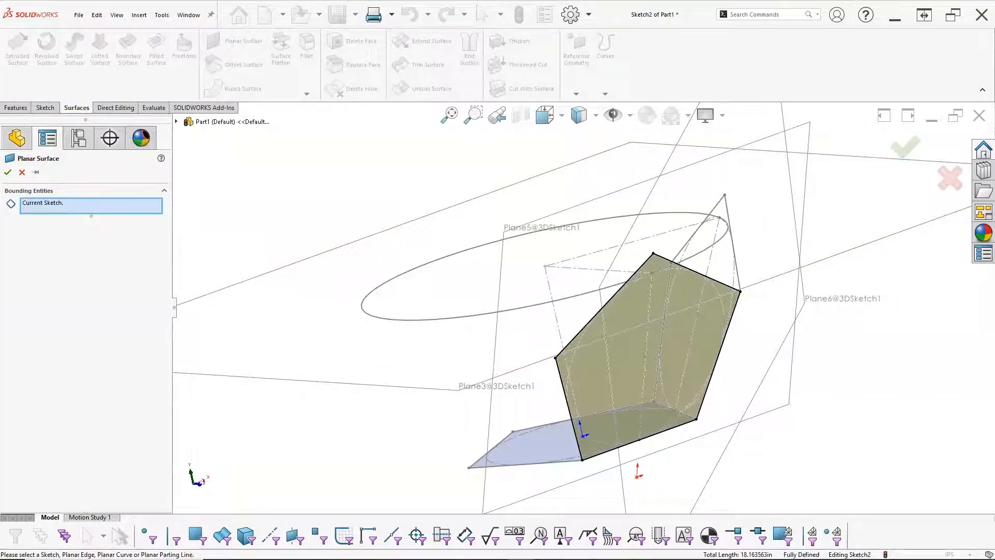
{"action": "left_click", "coordinate": [8, 171]}
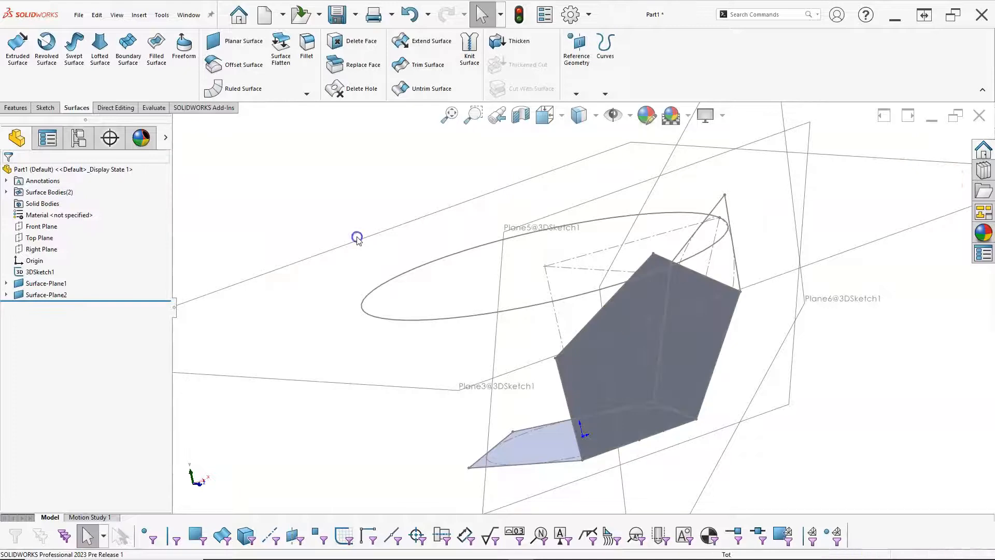
- Hide the 3D sketch planes again
{"action": "scroll", "coordinate": [452, 246], "scroll_direction": "up", "scroll_amount": 1}
{"action": "middle_click_drag", "start_coordinate": [452, 250], "coordinate": [445, 277]}
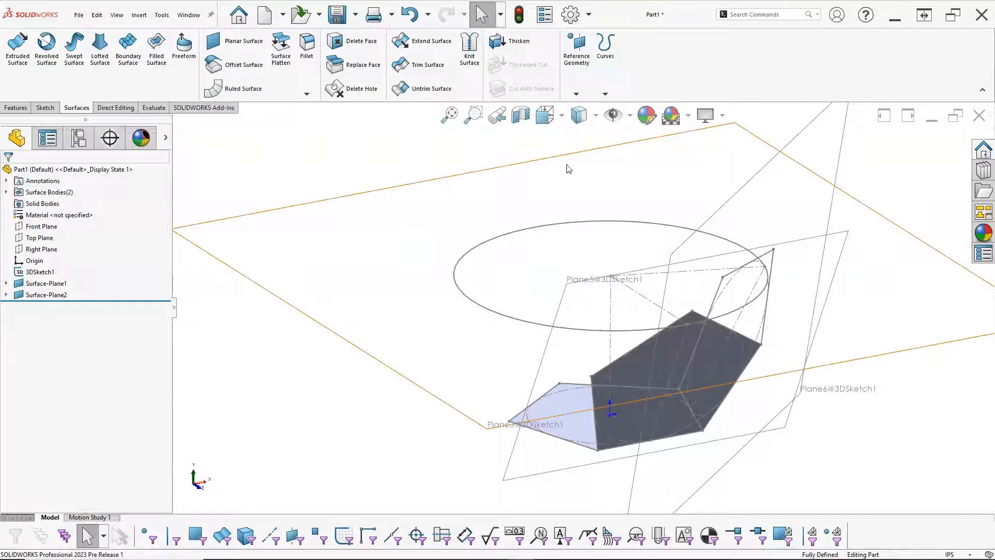
{"action": "left_click", "coordinate": [630, 115]}
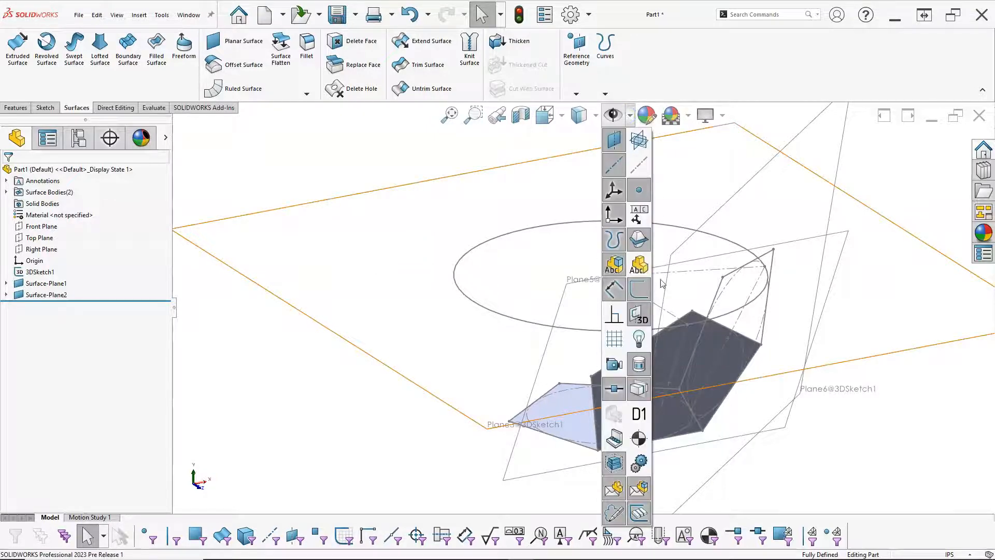
{"action": "left_click", "coordinate": [641, 313]}
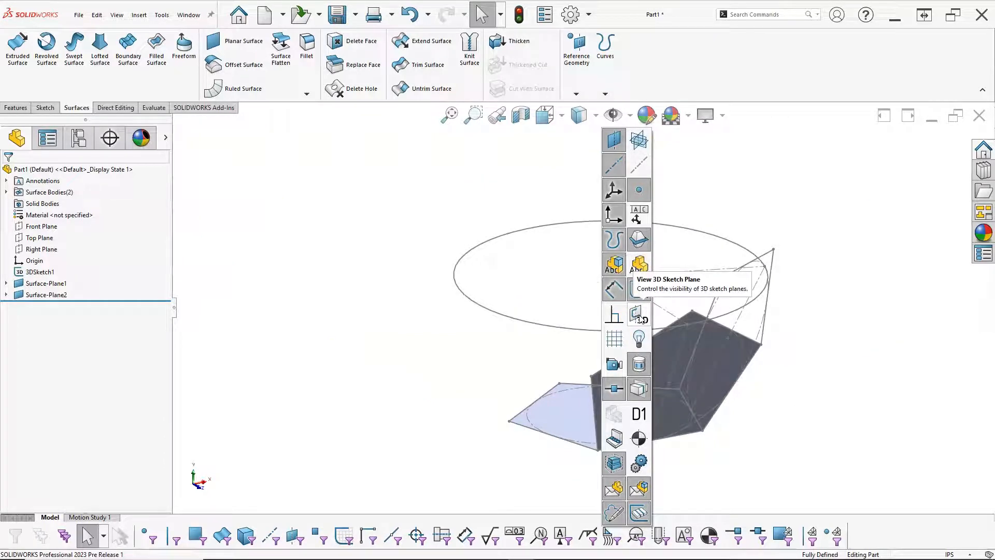
{"action": "left_click", "coordinate": [639, 315]}
- Set up a circular pattern about the vertical construction centreline with 5 equally spaced instances over 360 degrees
{"action": "mouse_move", "coordinate": [444, 244]}
{"action": "middle_mouse_down"}
{"action": "mouse_move", "coordinate": [445, 202]}
{"action": "mouse_move", "coordinate": [449, 247]}
{"action": "middle_mouse_up"}
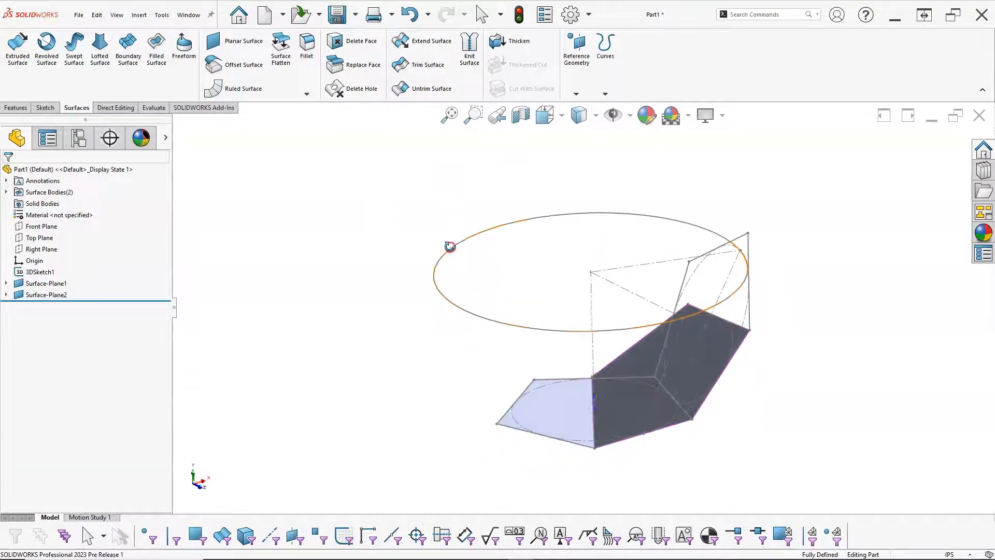
{"action": "middle_click_drag", "start_coordinate": [796, 224], "coordinate": [783, 227]}
{"action": "middle_click_drag", "start_coordinate": [389, 251], "coordinate": [395, 226]}
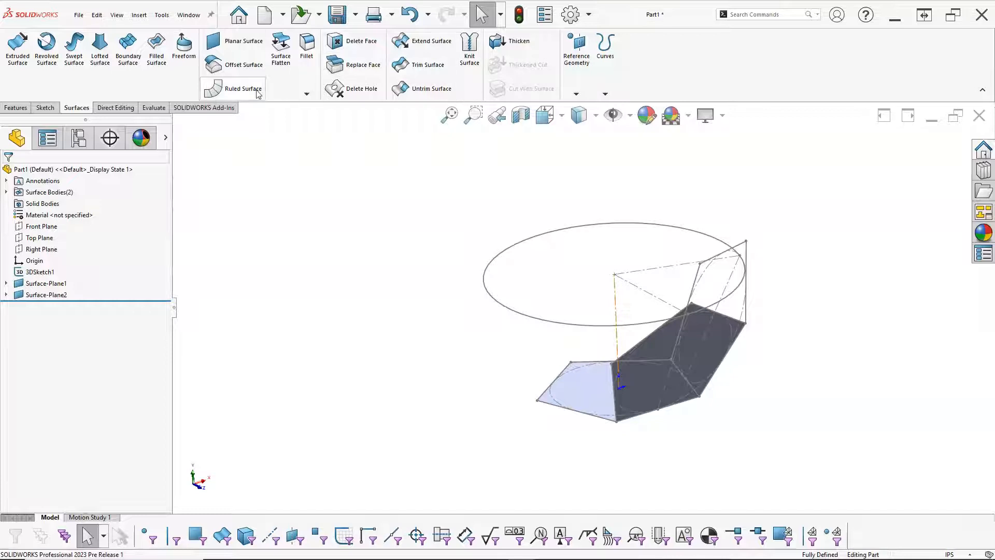
{"action": "left_click", "coordinate": [16, 108]}
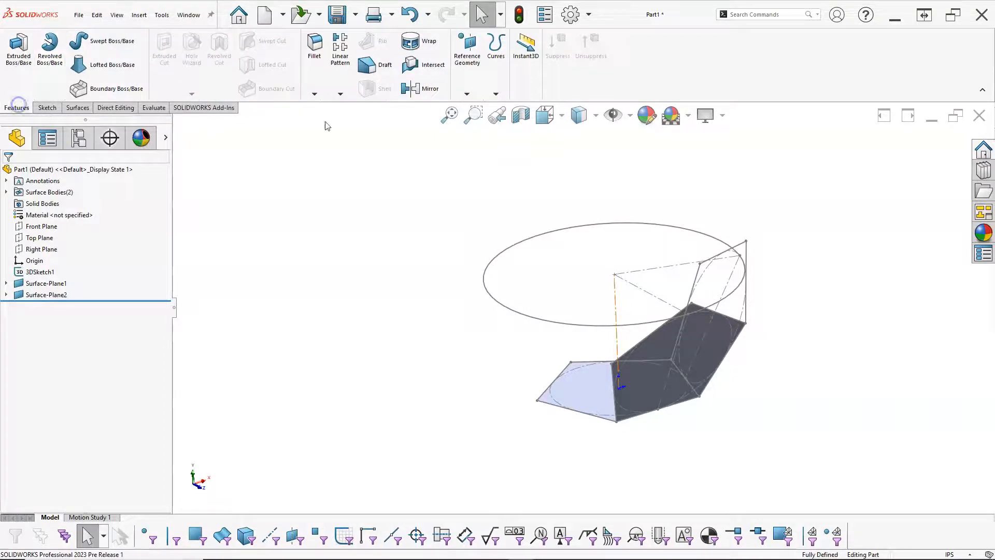
{"action": "left_click", "coordinate": [340, 94]}
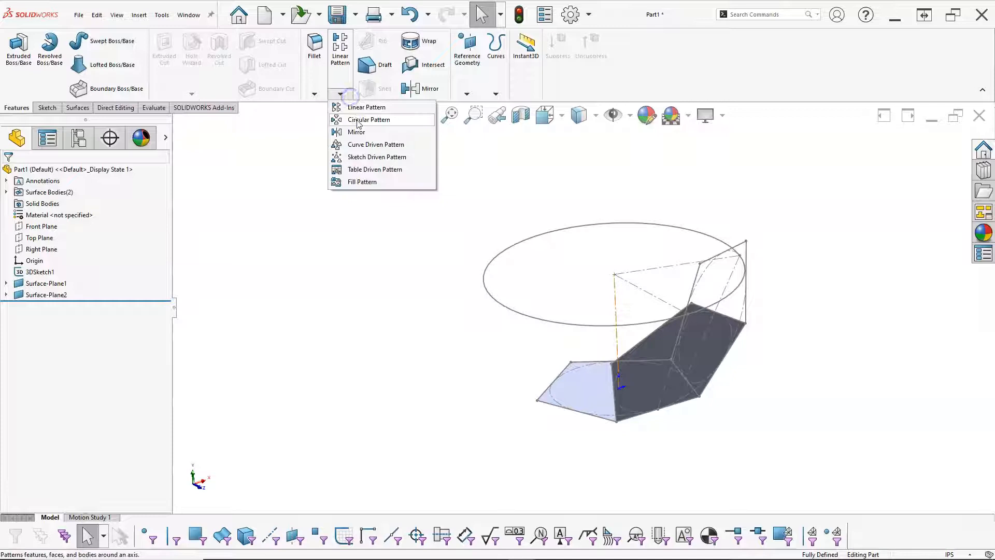
{"action": "left_click", "coordinate": [358, 121]}
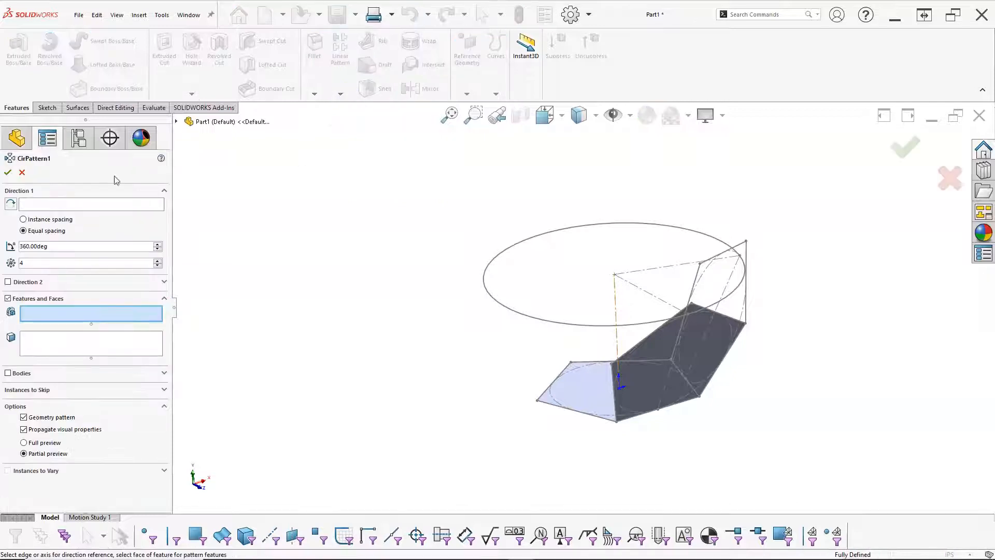
{"action": "left_click", "coordinate": [51, 201]}
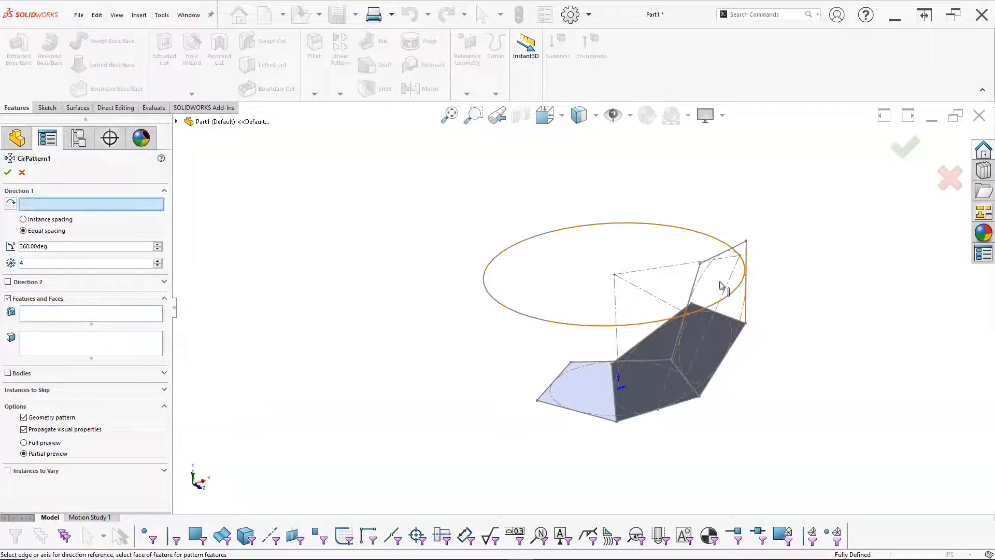
{"action": "left_click", "coordinate": [617, 293]}
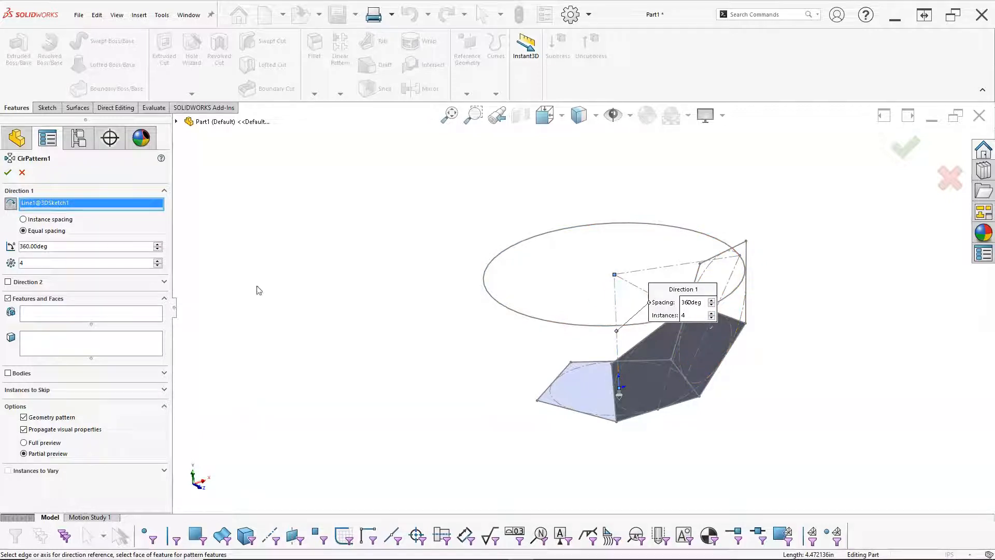
{"action": "left_click", "coordinate": [46, 264]}
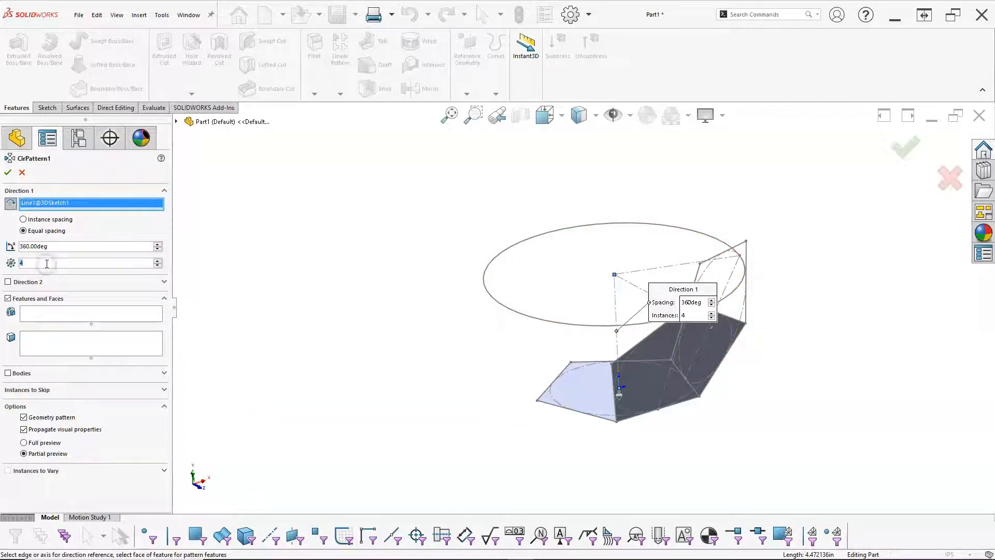
{"action": "type", "text": "5"}
{"action": "key", "text": "Tab"}
- Pattern the side pentagon's surface body instead of features and faces, and finish the circular pattern
{"action": "left_click", "coordinate": [8, 299]}
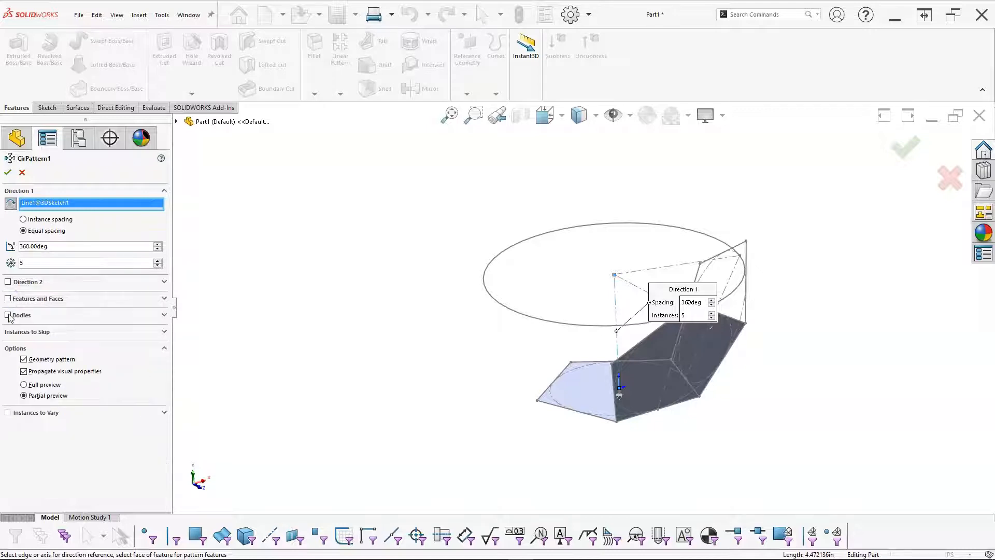
{"action": "left_click", "coordinate": [8, 316]}
{"action": "left_click", "coordinate": [718, 350]}
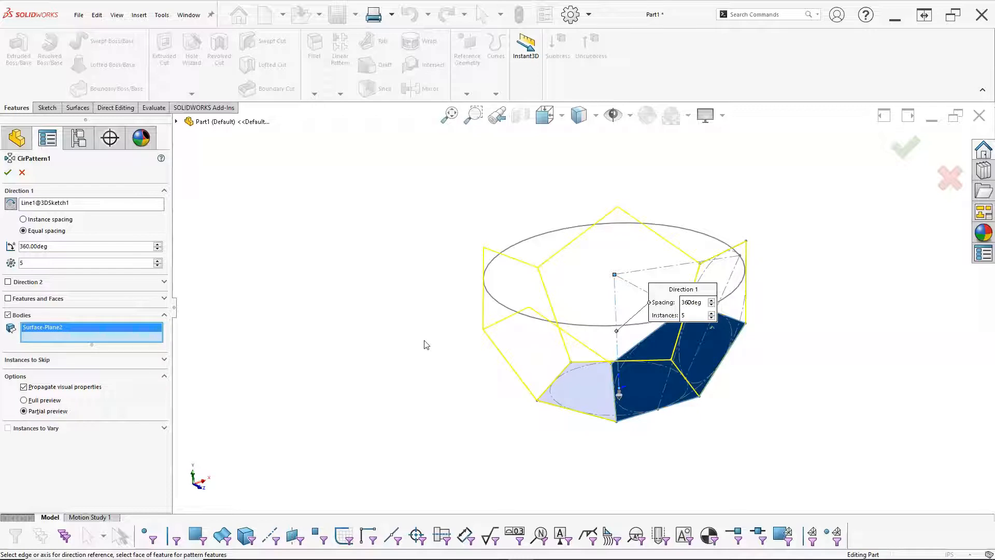
{"action": "left_click", "coordinate": [9, 173]}
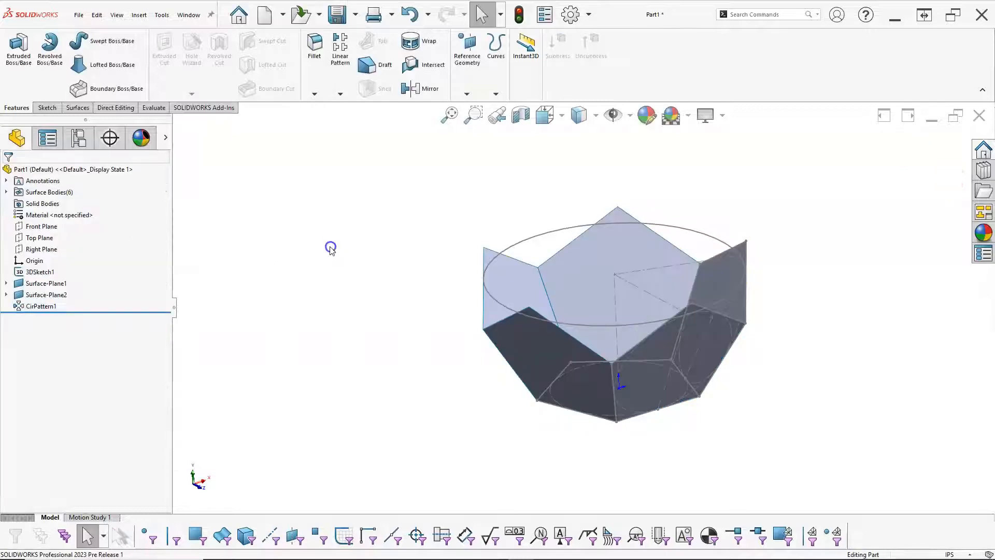
{"action": "middle_click_drag", "start_coordinate": [349, 213], "coordinate": [392, 253]}
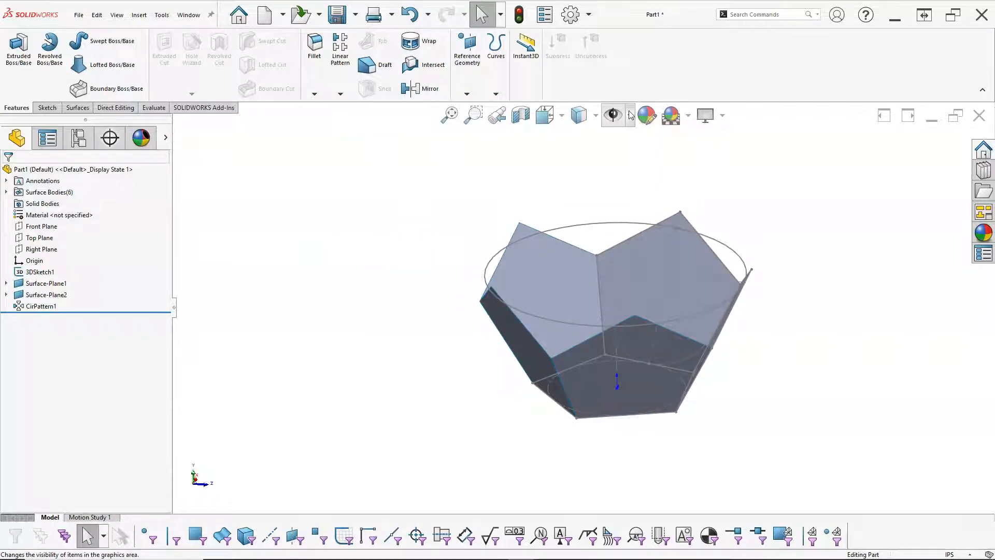
- Examine the patterned pentagon shell and the 3D sketch's upper circle from several angles
{"action": "middle_click_drag", "start_coordinate": [411, 218], "coordinate": [422, 164]}
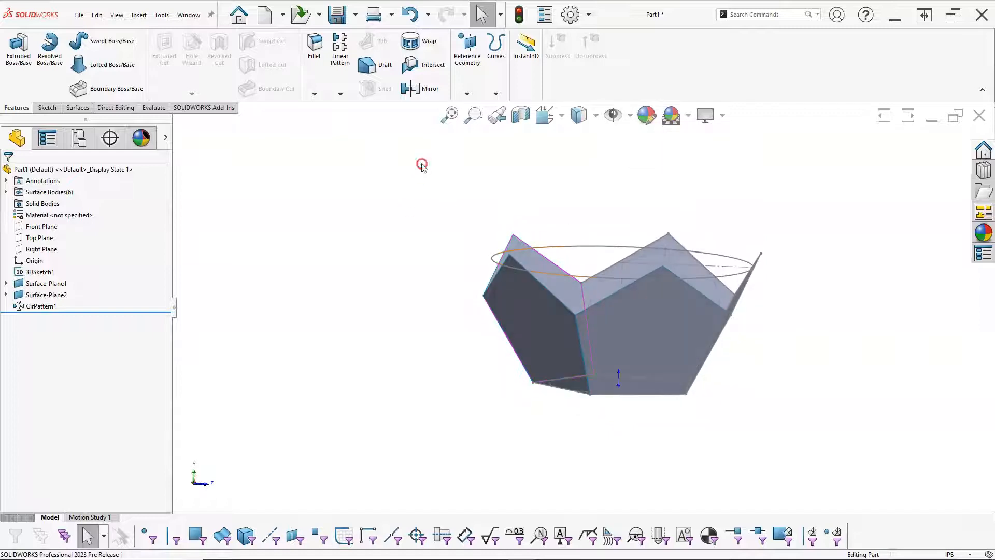
{"action": "left_click", "coordinate": [621, 260]}
{"action": "middle_click_drag", "start_coordinate": [878, 327], "coordinate": [845, 309]}
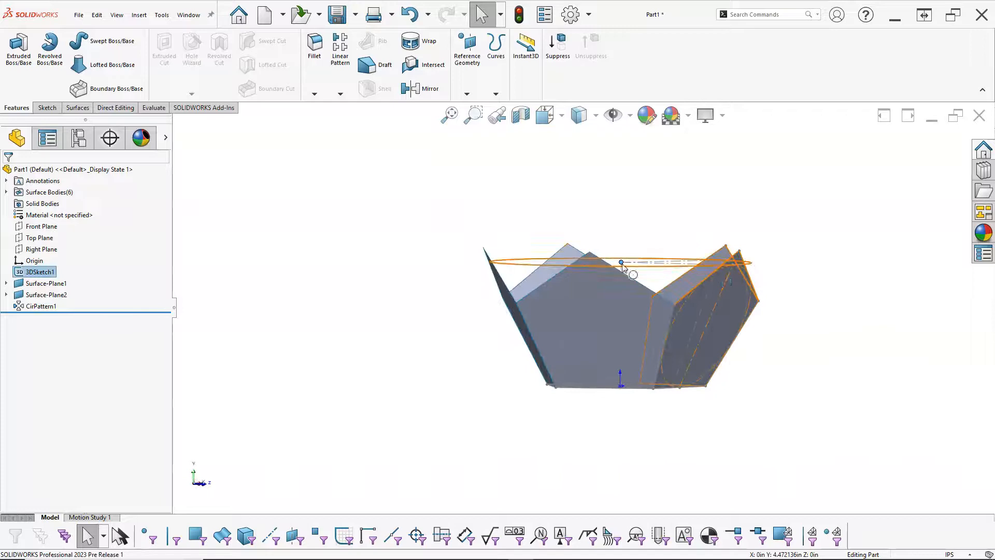
{"action": "left_click", "coordinate": [408, 244]}
{"action": "middle_click_drag", "start_coordinate": [409, 244], "coordinate": [398, 280]}
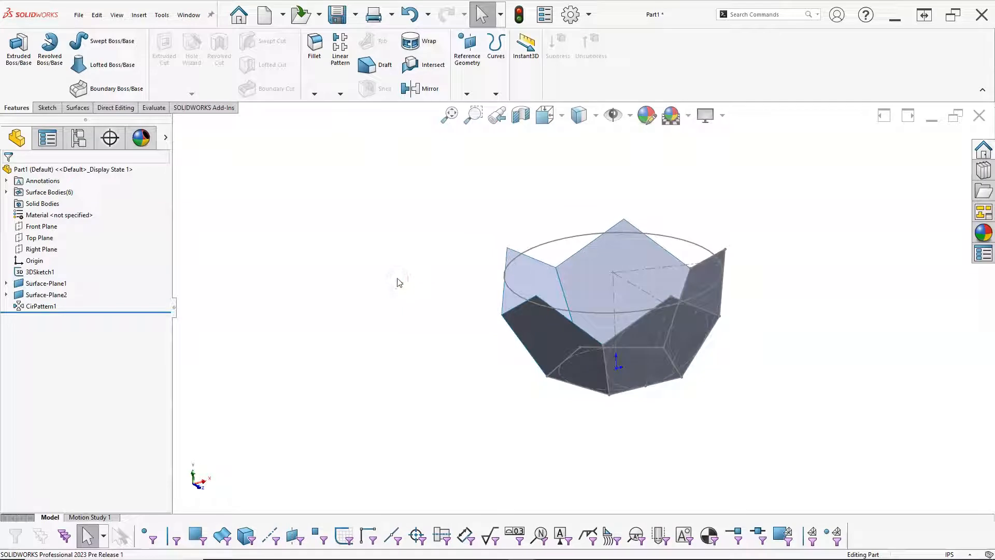
{"action": "middle_click_drag", "start_coordinate": [399, 282], "coordinate": [438, 260]}
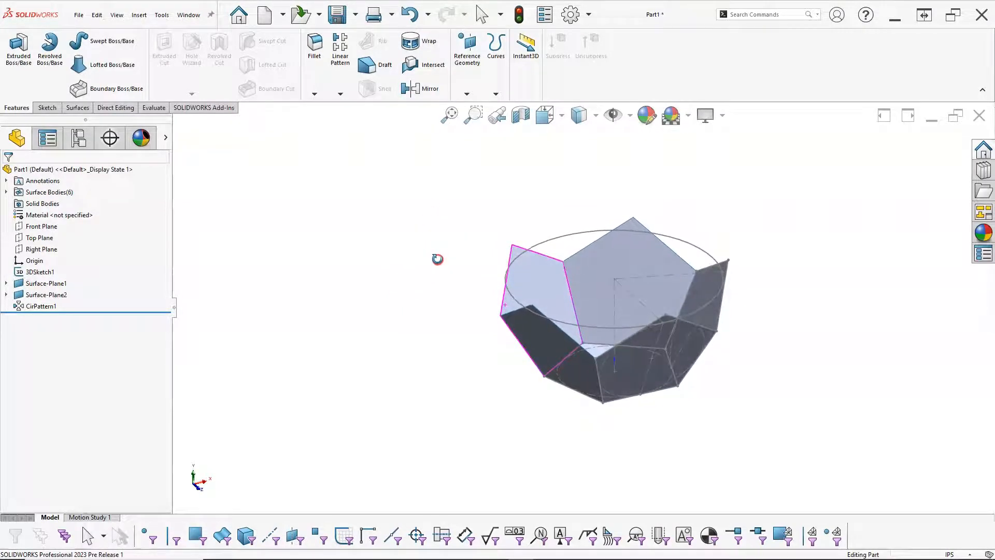
{"action": "left_click", "coordinate": [438, 259]}
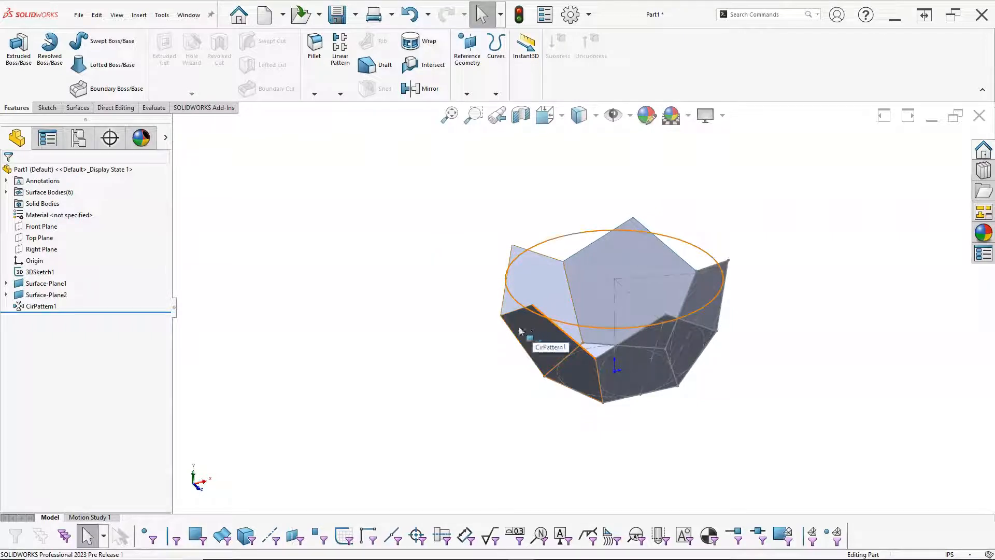
{"action": "middle_click_drag", "start_coordinate": [432, 313], "coordinate": [431, 246]}
{"action": "middle_click_drag", "start_coordinate": [619, 299], "coordinate": [619, 306]}
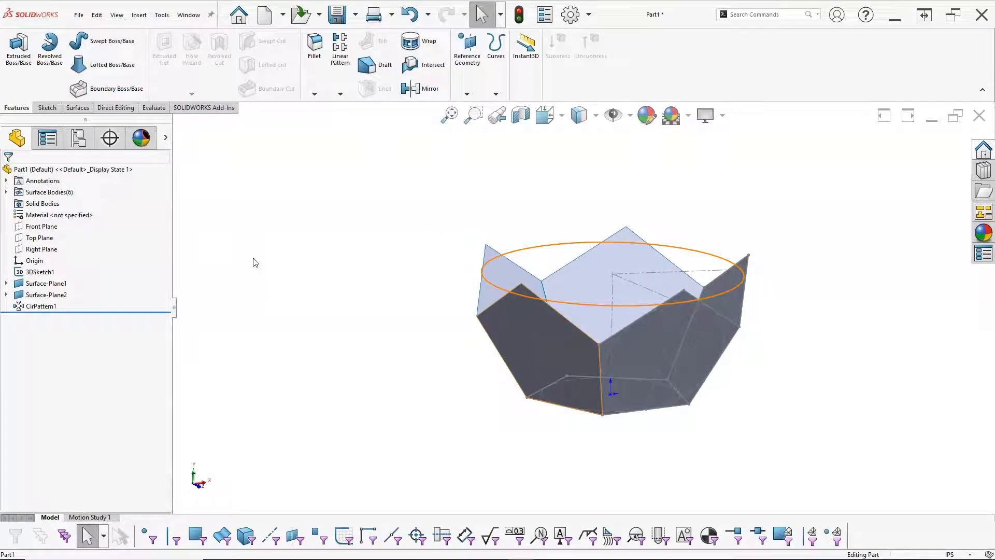
- Start a new 3D sketch and hide the original 3D sketch with the construction circle
{"action": "left_click", "coordinate": [52, 109]}
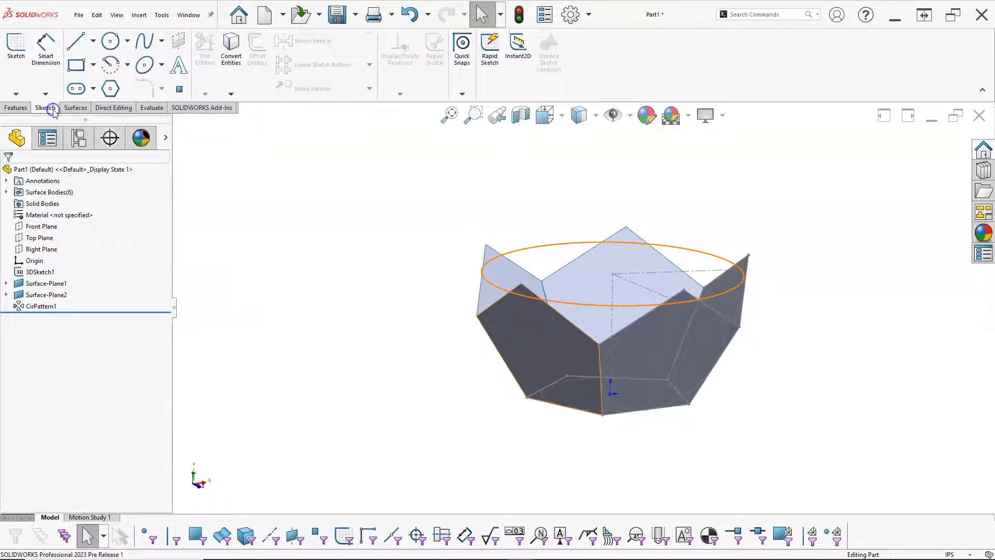
{"action": "left_click", "coordinate": [16, 94]}
{"action": "left_click", "coordinate": [31, 122]}
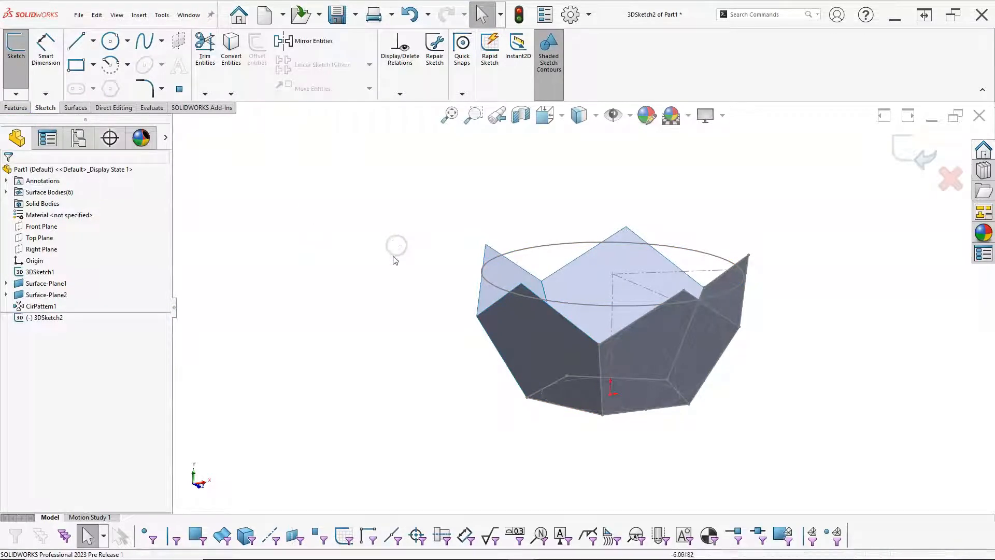
{"action": "middle_click_drag", "start_coordinate": [395, 247], "coordinate": [396, 260]}
{"action": "right_click", "coordinate": [42, 272]}
{"action": "left_click", "coordinate": [56, 253]}
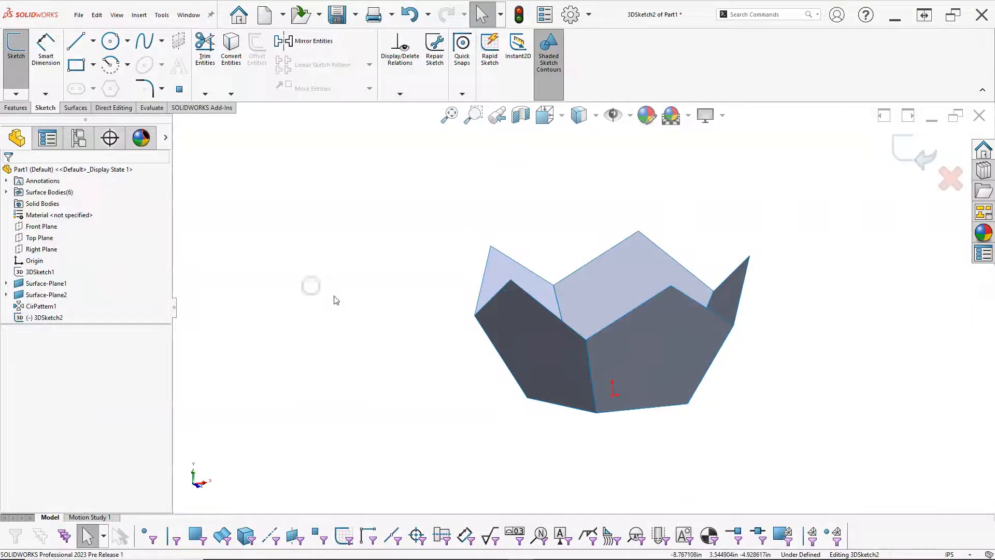
- Draw a line across a front side pentagon, joining the two corners on either side of its upper tip
{"action": "scroll", "coordinate": [335, 301], "scroll_direction": "down", "scroll_amount": 1}
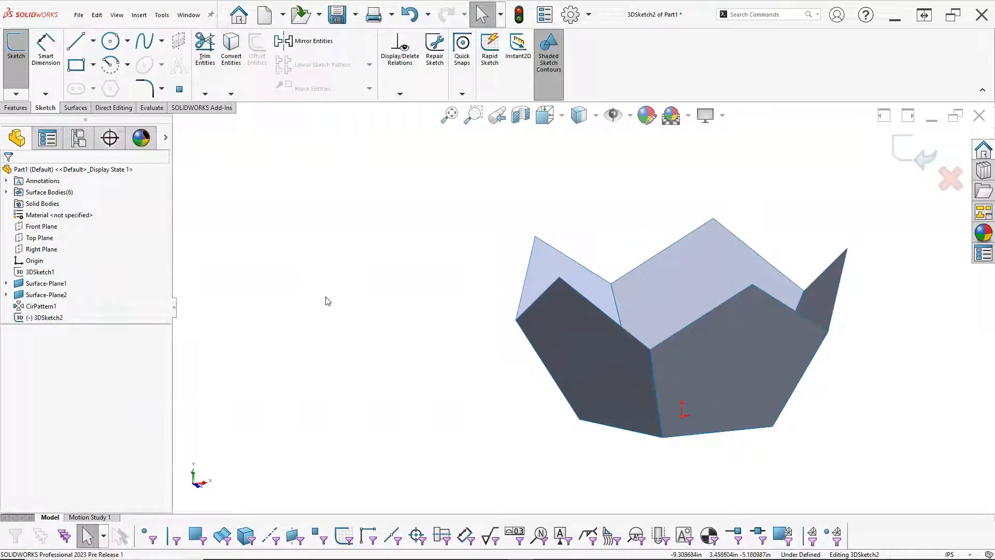
{"action": "middle_click_drag", "start_coordinate": [329, 302], "coordinate": [331, 319]}
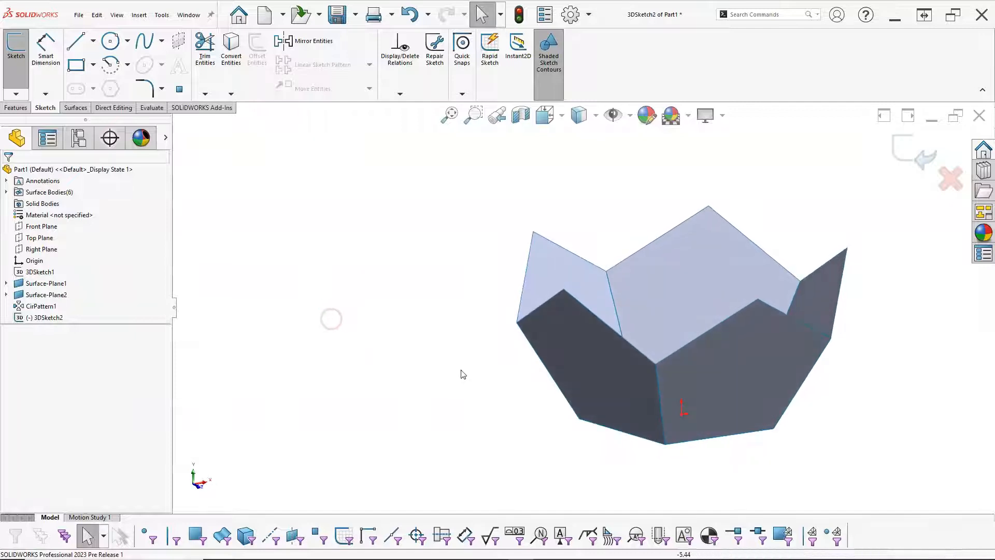
{"action": "scroll", "coordinate": [460, 375], "scroll_direction": "down", "scroll_amount": 1}
{"action": "scroll", "coordinate": [795, 365], "scroll_direction": "down", "scroll_amount": 1}
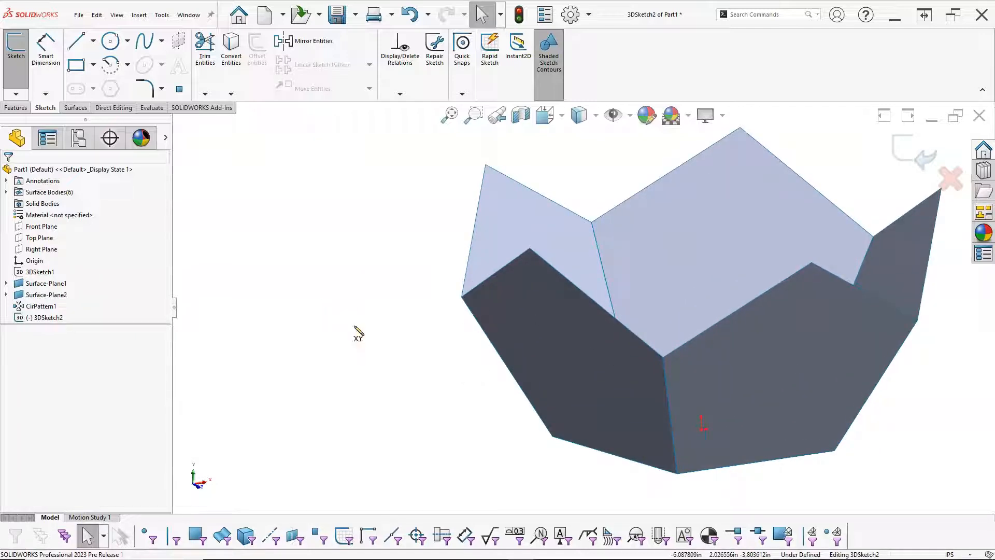
{"action": "key", "text": "l"}
{"action": "left_click", "coordinate": [462, 297]}
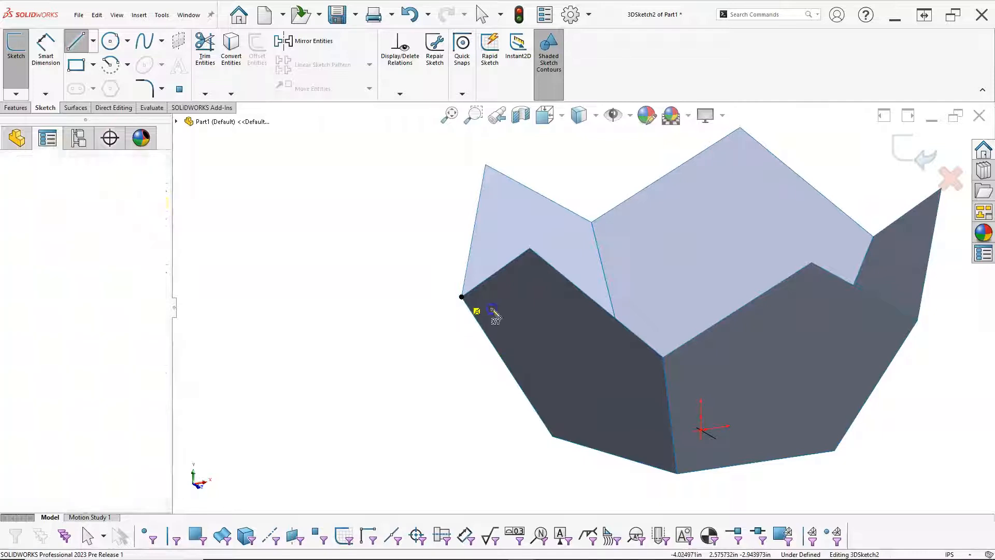
{"action": "double_click", "coordinate": [664, 358]}
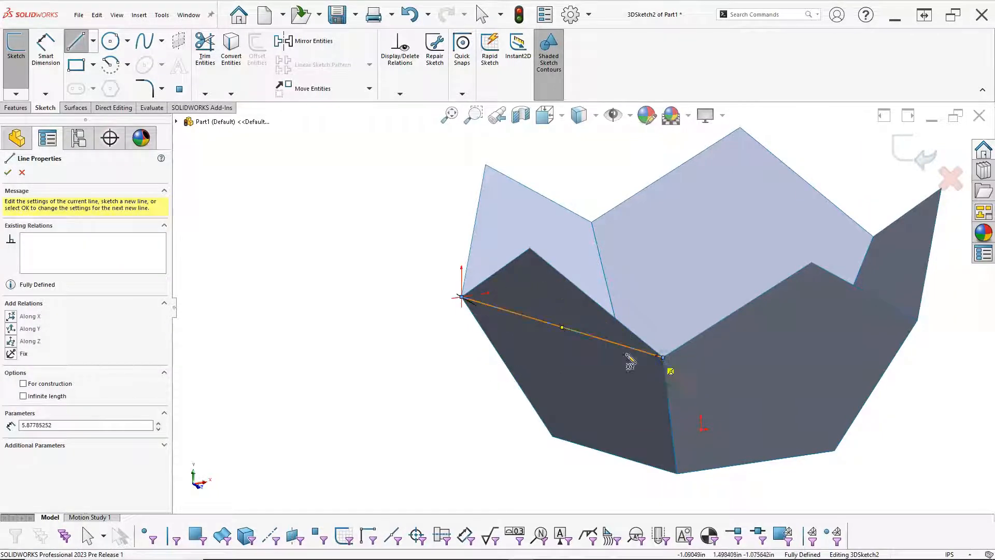
- Draw a line about 1.12 in long along X from the cross line's midpoint, and connect its end to the pentagon's upper tip
{"action": "left_click", "coordinate": [562, 327]}
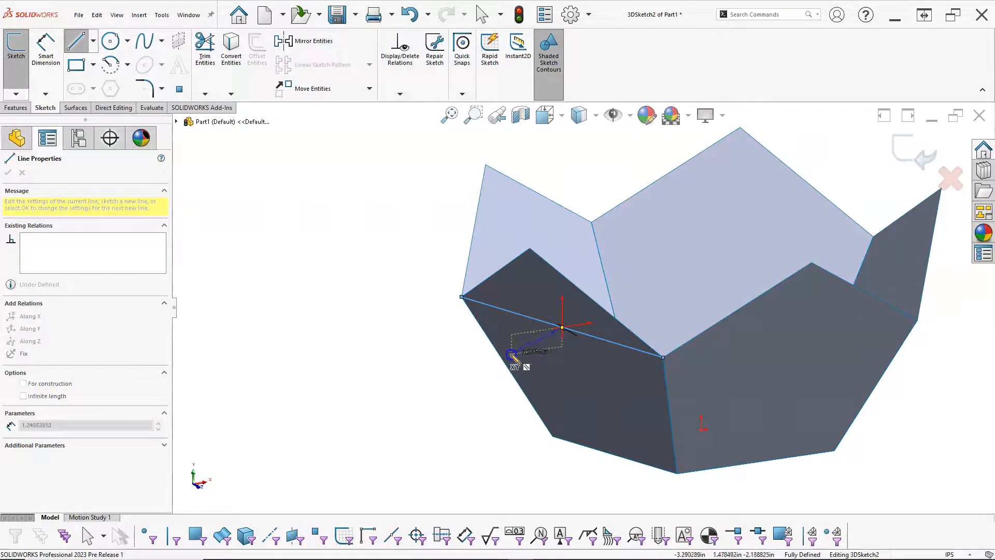
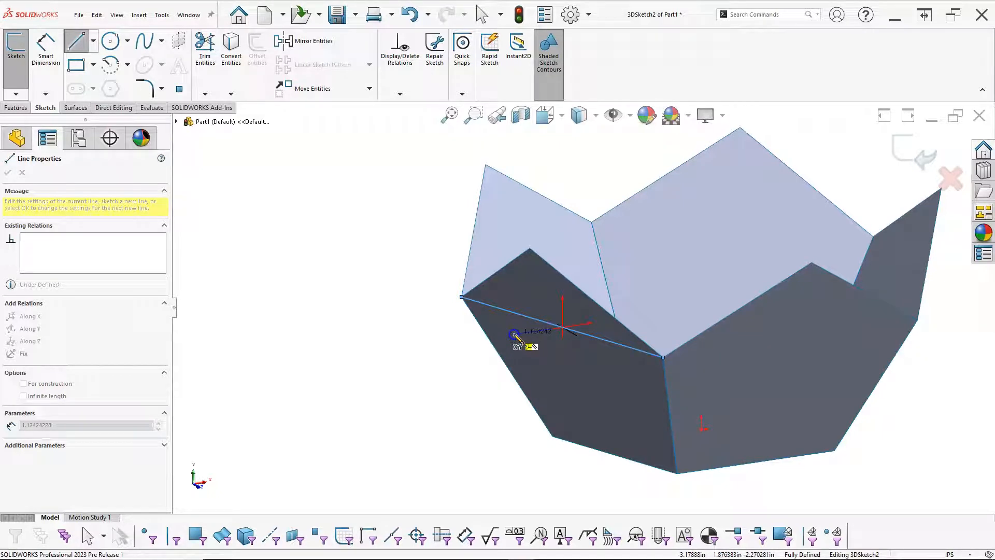
{"action": "left_click", "coordinate": [515, 336]}
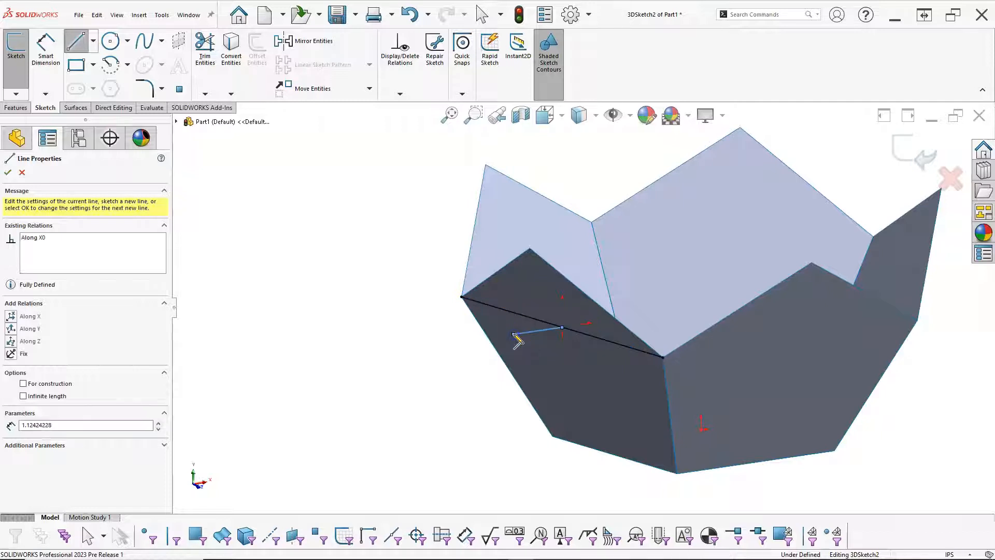
{"action": "left_click", "coordinate": [529, 249]}
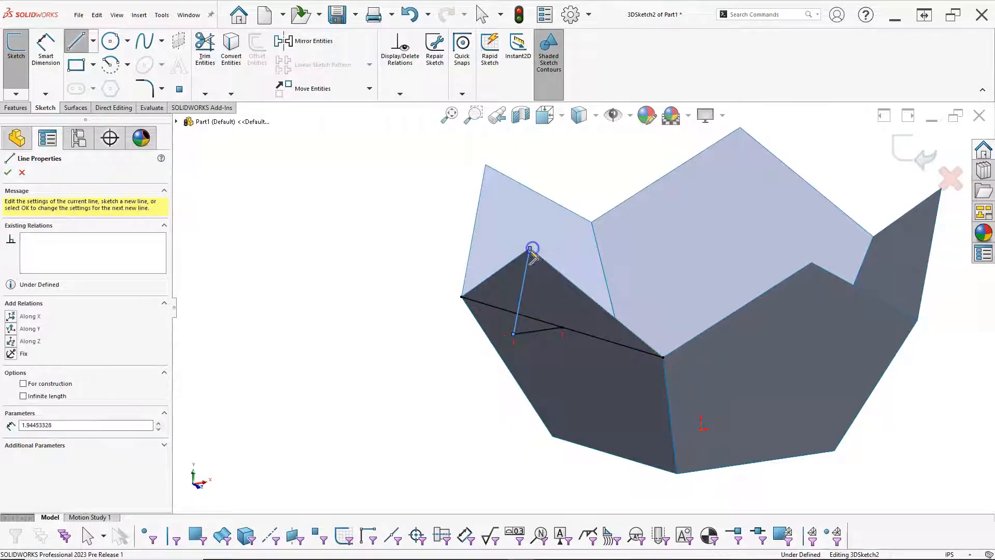
{"action": "right_click", "coordinate": [288, 242]}
{"action": "left_click", "coordinate": [322, 250]}
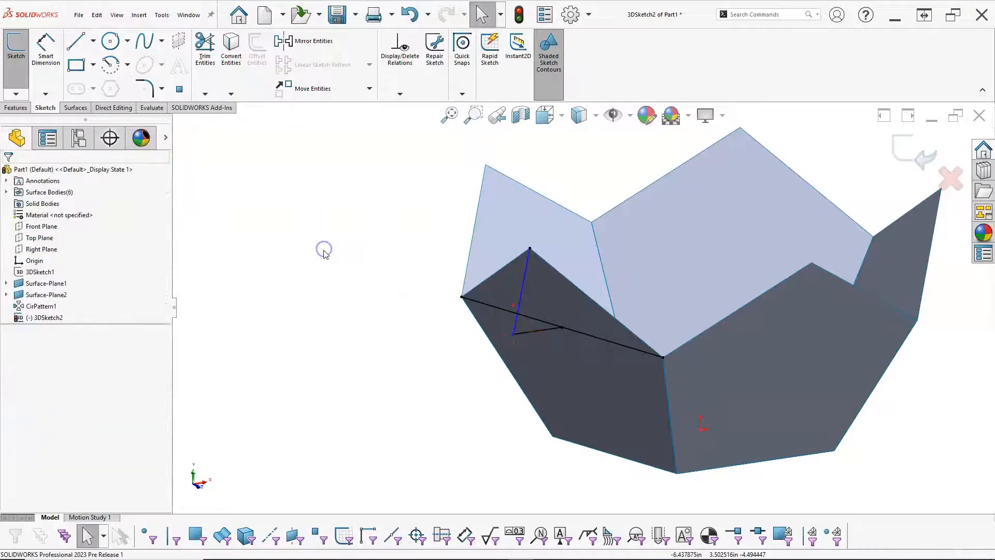
- Try to constrain the line rising to the pentagon's upper tip along Y, and undo that relation
{"action": "left_click", "coordinate": [522, 287]}
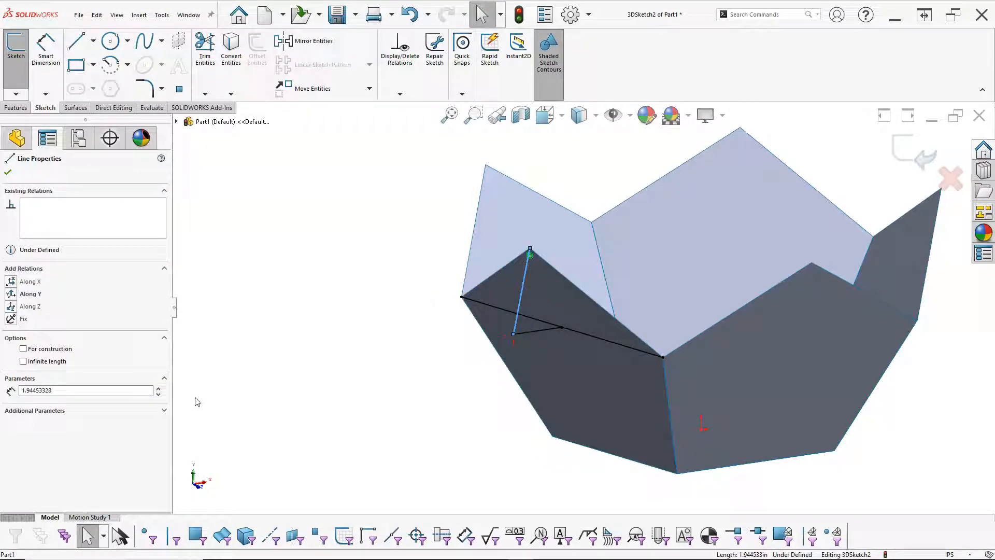
{"action": "left_click", "coordinate": [25, 295]}
{"action": "left_click", "coordinate": [322, 312]}
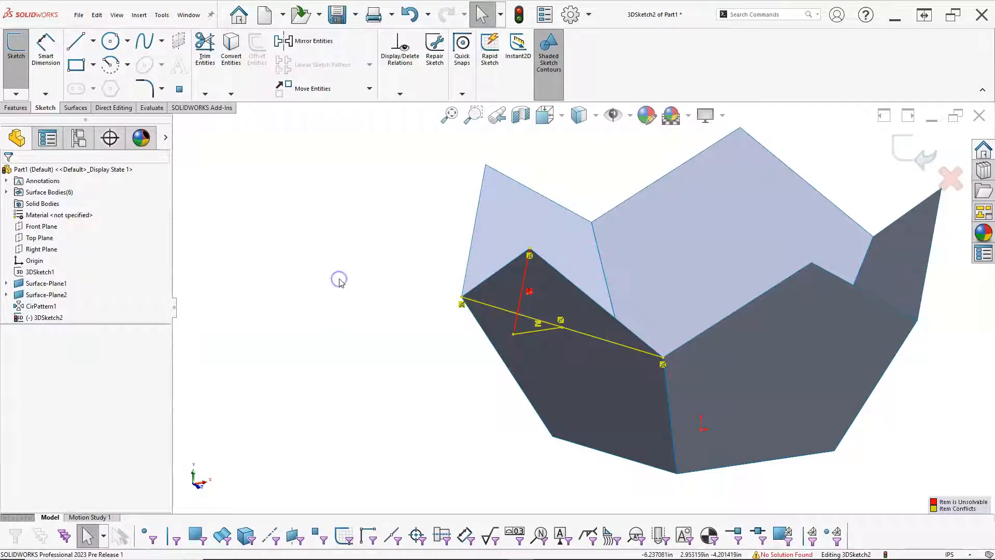
{"action": "key", "text": "ctrl+z"}
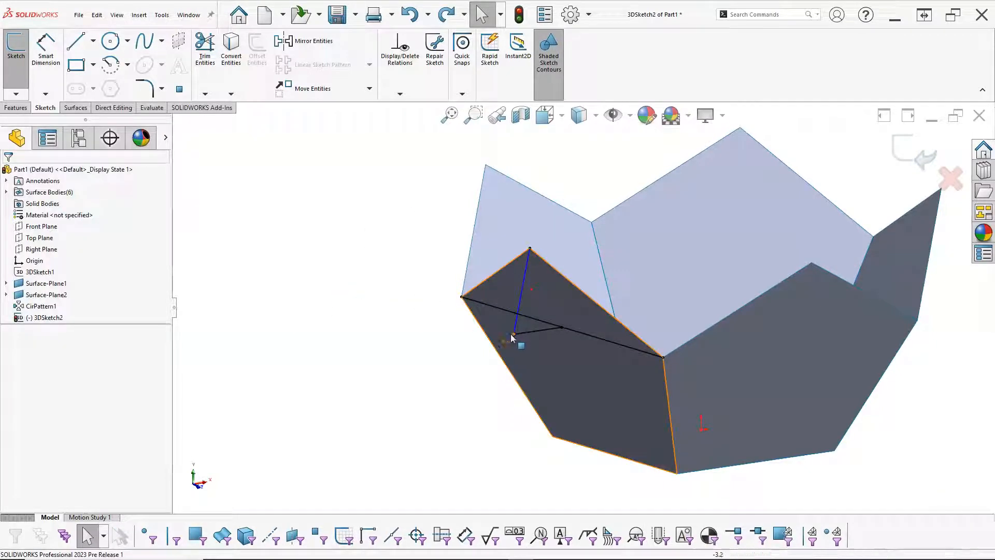
- Move the shared endpoint of the along-X line and the rising line slightly, and make the two lines perpendicular
{"action": "mouse_move", "coordinate": [513, 334]}
{"action": "left_mouse_down"}
{"action": "mouse_move", "coordinate": [539, 337]}
{"action": "mouse_move", "coordinate": [533, 343]}
{"action": "left_mouse_up"}
{"action": "middle_click_drag", "start_coordinate": [468, 333], "coordinate": [440, 336]}
{"action": "scroll", "coordinate": [463, 328], "scroll_direction": "down", "scroll_amount": 2}
{"action": "scroll", "coordinate": [463, 328], "scroll_direction": "down", "scroll_amount": 1}
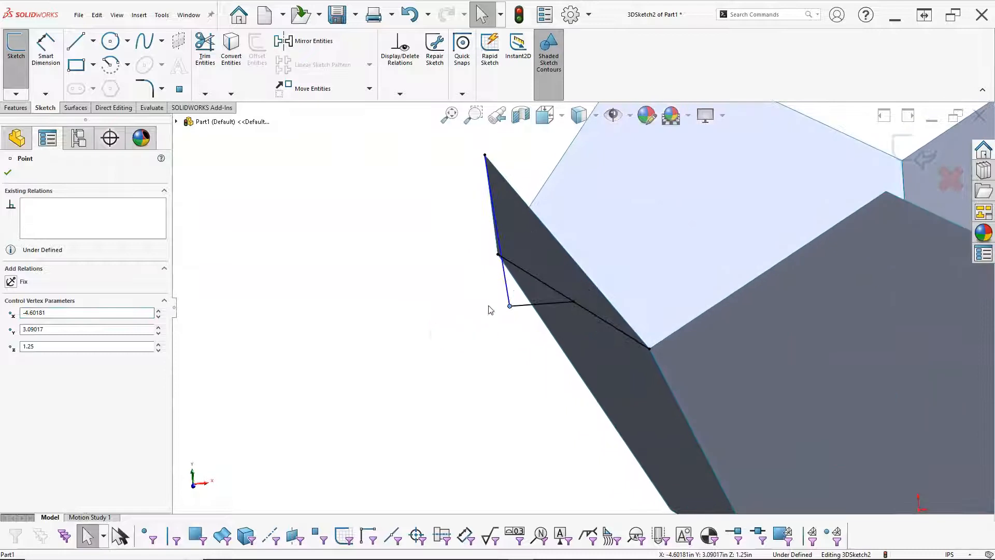
{"action": "left_click", "coordinate": [508, 285]}
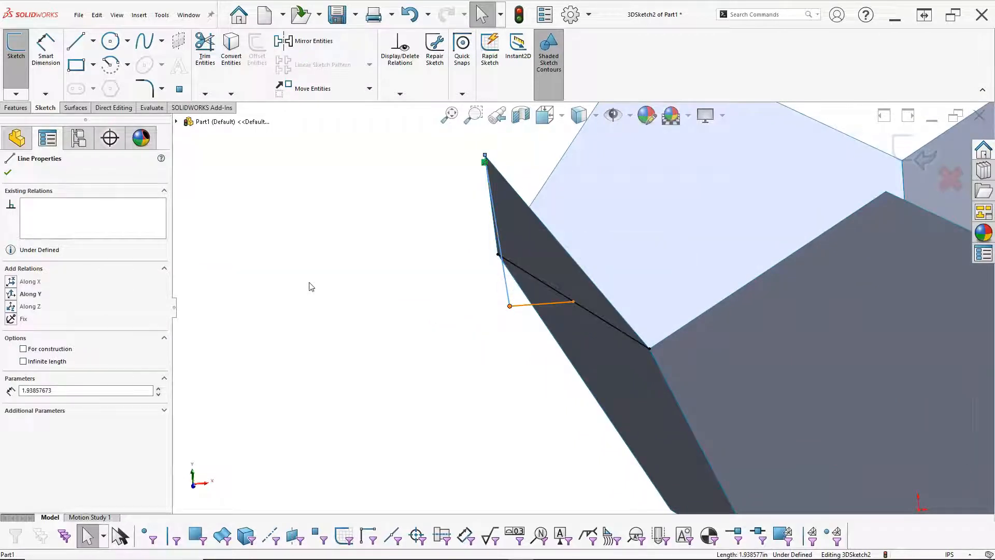
{"action": "left_click", "coordinate": [472, 309]}
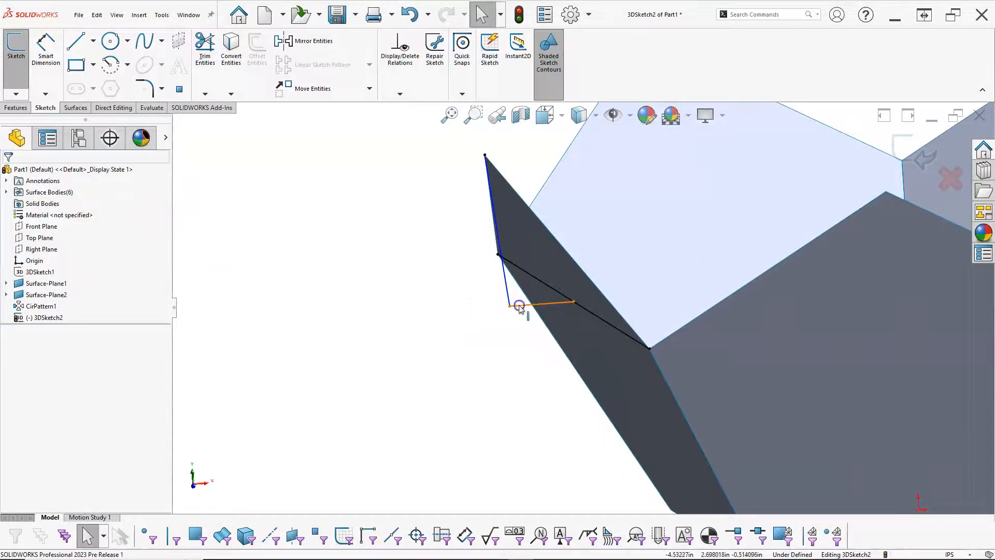
{"action": "left_click", "coordinate": [519, 304]}
{"action": "left_click", "coordinate": [508, 289], "text": "ctrl"}
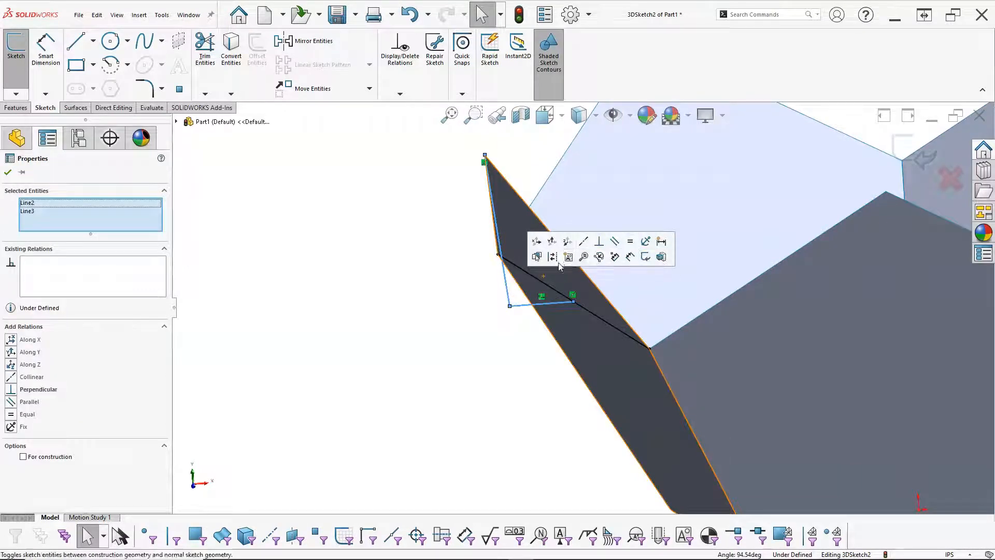
{"action": "left_click", "coordinate": [9, 391]}
{"action": "left_click", "coordinate": [415, 355]}
- Place a sketch point at the midpoint of the line rising to the pentagon's upper tip, and exit the 3D sketch
{"action": "middle_click_drag", "start_coordinate": [415, 356], "coordinate": [442, 355]}
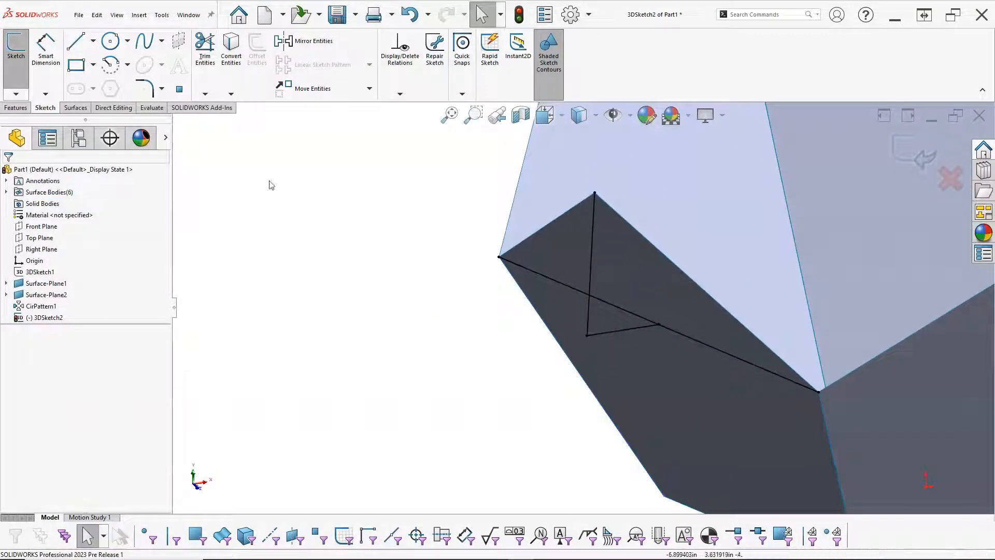
{"action": "left_click", "coordinate": [179, 90]}
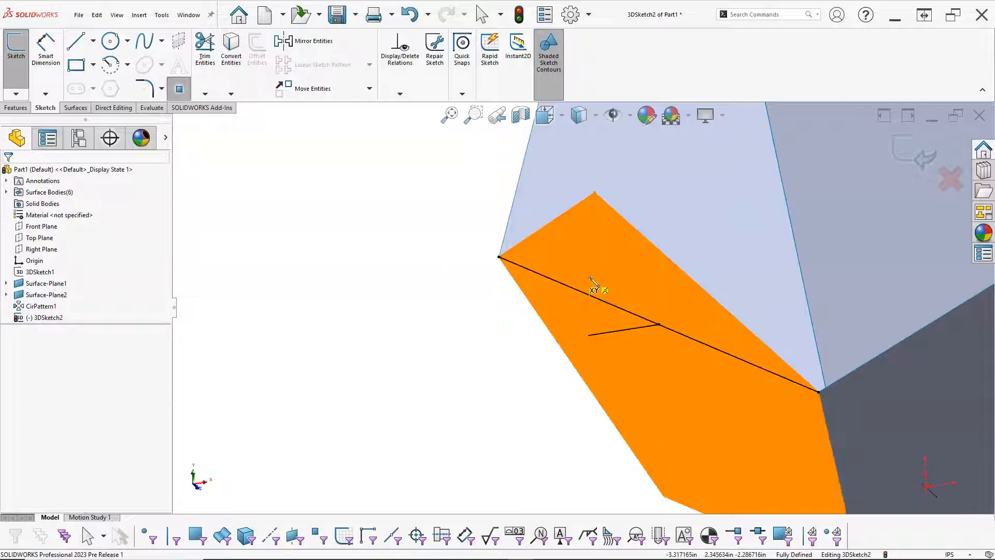
{"action": "left_click", "coordinate": [592, 267]}
{"action": "right_click", "coordinate": [371, 251]}
{"action": "left_click", "coordinate": [422, 260]}
{"action": "mouse_move", "coordinate": [422, 259]}
{"action": "middle_mouse_down"}
{"action": "mouse_move", "coordinate": [427, 249]}
{"action": "mouse_move", "coordinate": [404, 231]}
{"action": "middle_mouse_up"}
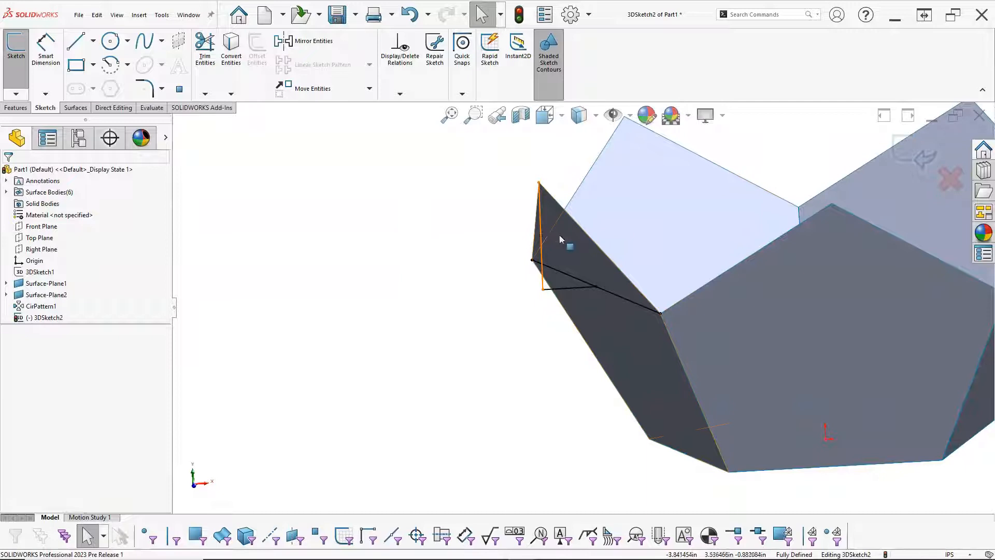
{"action": "scroll", "coordinate": [479, 247], "scroll_direction": "up", "scroll_amount": 1}
{"action": "middle_click_drag", "start_coordinate": [479, 249], "coordinate": [500, 262]}
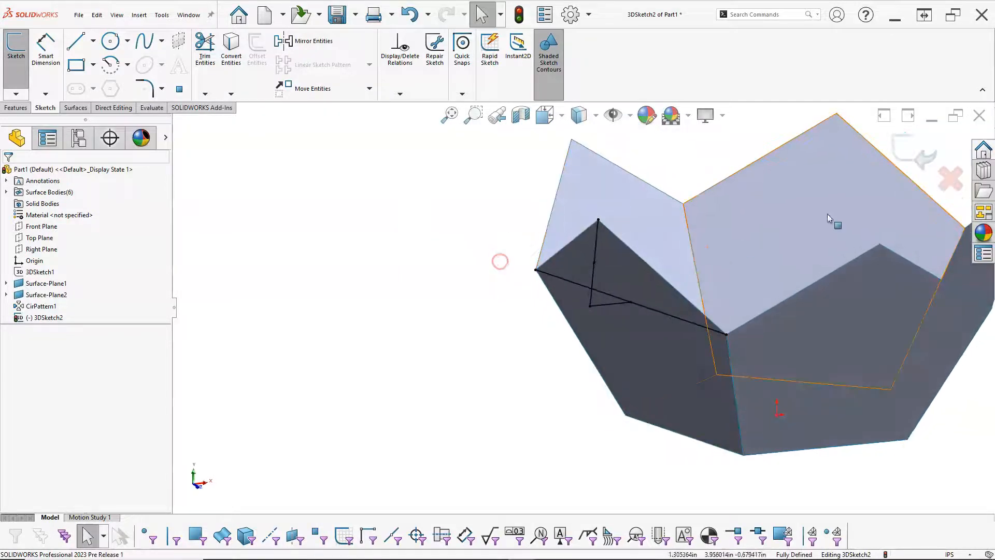
{"action": "left_click", "coordinate": [912, 151]}
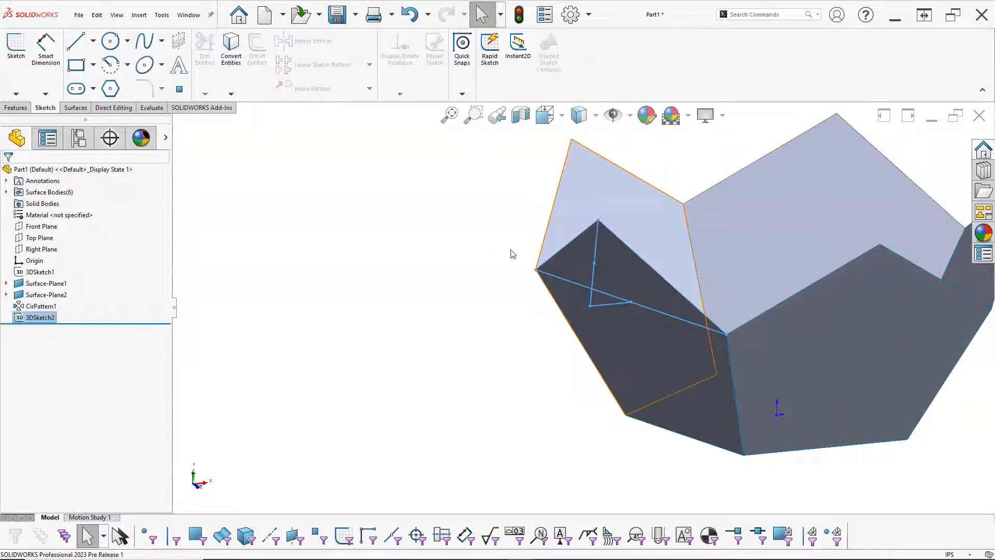
- Create a reference plane parallel to the Top Plane through the midpoint sketch point of the rising line
{"action": "middle_click_drag", "start_coordinate": [532, 241], "coordinate": [515, 244]}
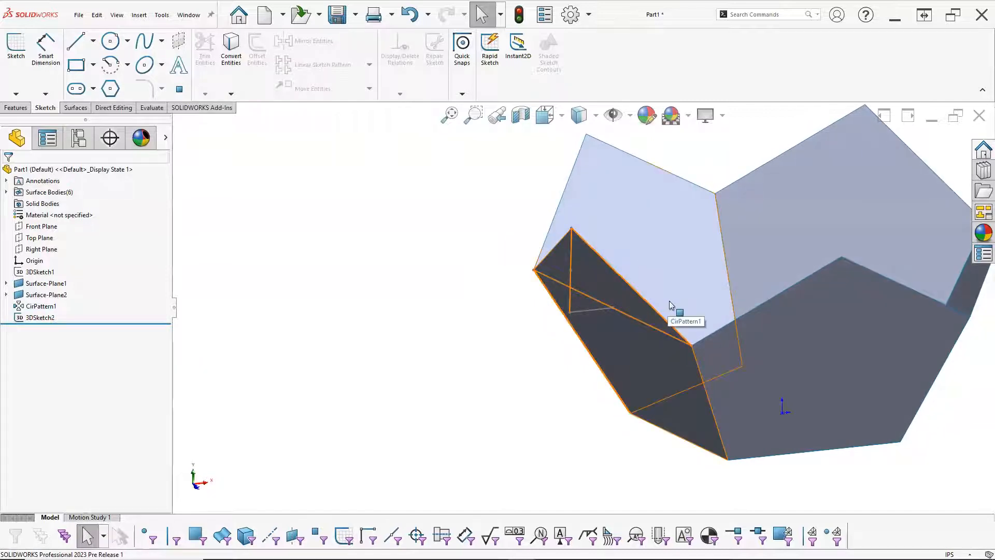
{"action": "mouse_move", "coordinate": [471, 295]}
{"action": "middle_mouse_down"}
{"action": "mouse_move", "coordinate": [464, 280]}
{"action": "mouse_move", "coordinate": [462, 288]}
{"action": "mouse_move", "coordinate": [483, 284]}
{"action": "middle_mouse_up"}
{"action": "scroll", "coordinate": [666, 307], "scroll_direction": "down", "scroll_amount": 1}
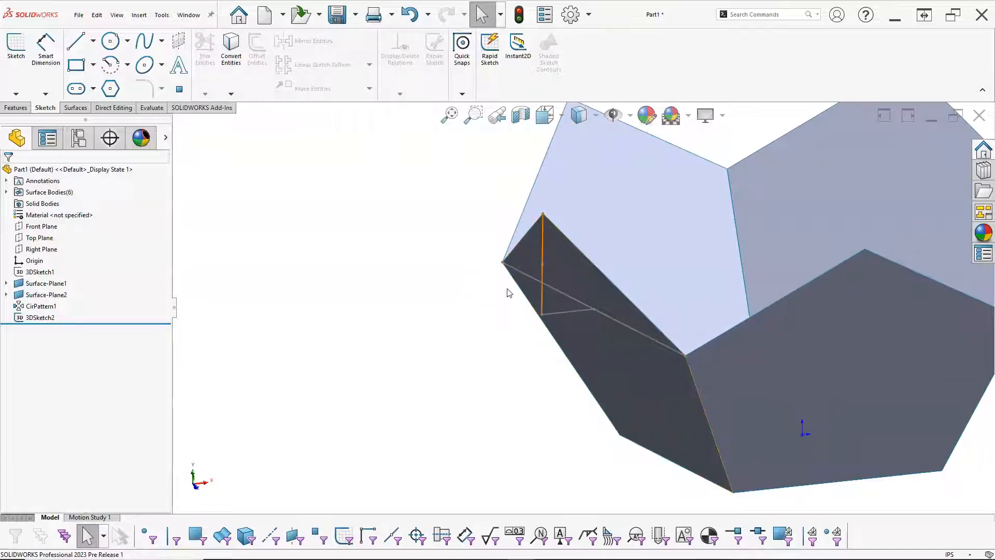
{"action": "left_click", "coordinate": [40, 238]}
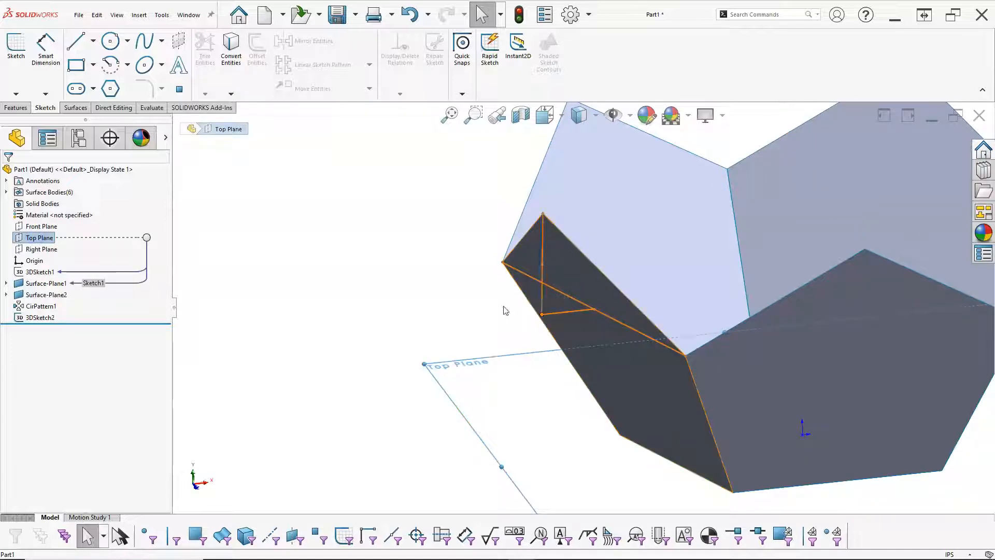
{"action": "left_click", "coordinate": [543, 265], "text": "ctrl"}
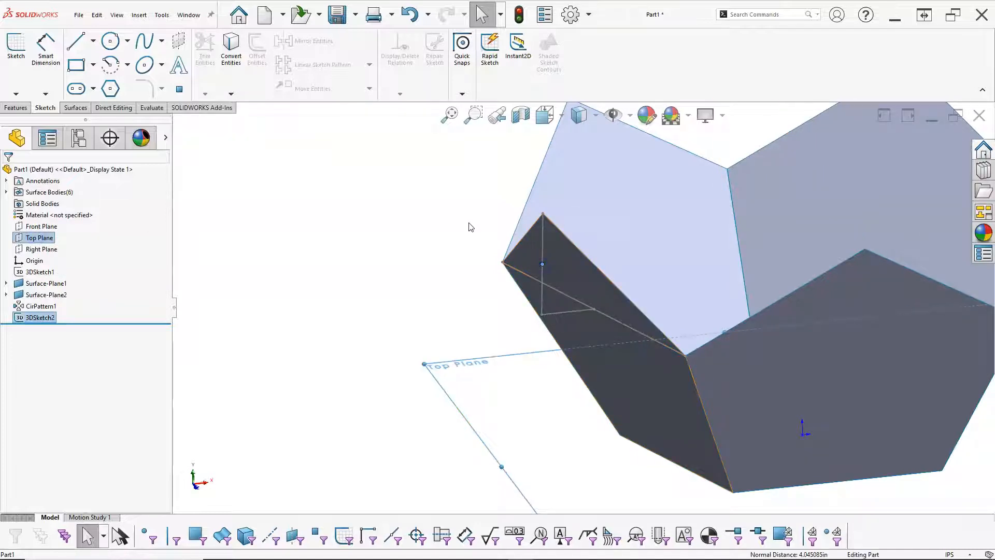
{"action": "left_click", "coordinate": [11, 108]}
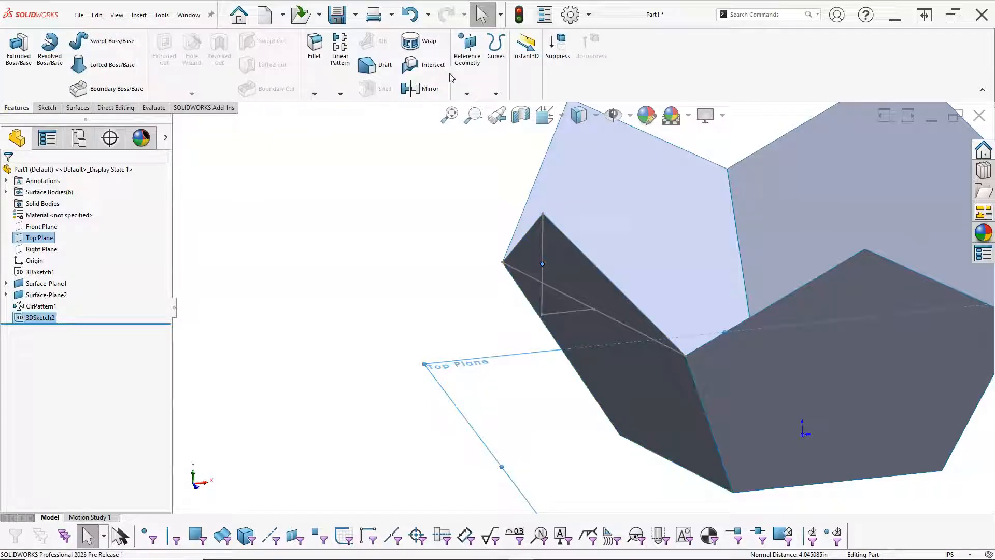
{"action": "left_click", "coordinate": [467, 95]}
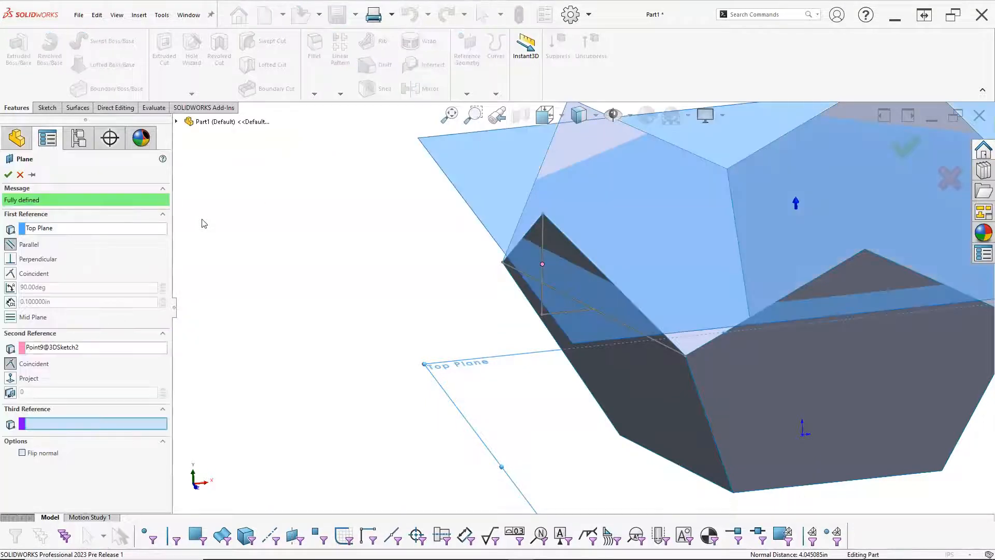
{"action": "left_click", "coordinate": [9, 174]}
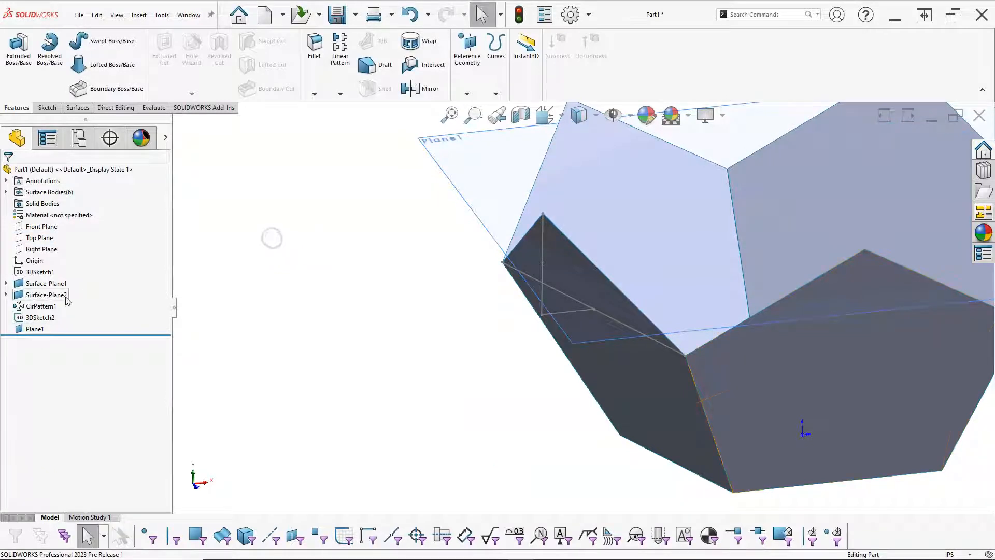
- Hide the second 3D sketch, which holds the midheight construction lines
{"action": "right_click", "coordinate": [50, 319]}
{"action": "left_click", "coordinate": [58, 303]}
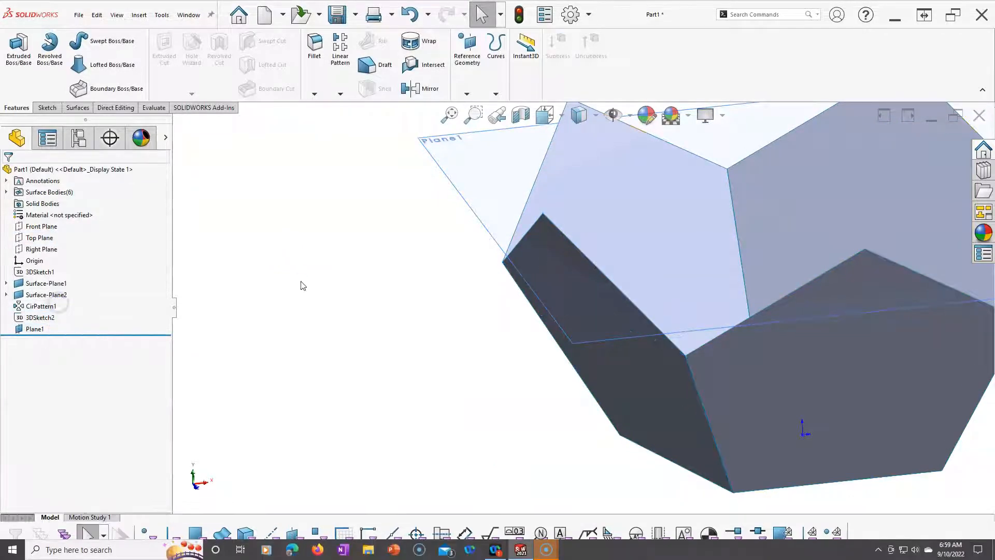
{"action": "left_click", "coordinate": [301, 281]}
- List the surface bodies and start a Mirror feature with the midheight plane as the mirror plane
{"action": "scroll", "coordinate": [355, 224], "scroll_direction": "up", "scroll_amount": 2}
{"action": "middle_click_drag", "start_coordinate": [356, 223], "coordinate": [378, 206]}
{"action": "middle_click_drag", "start_coordinate": [240, 269], "coordinate": [231, 280]}
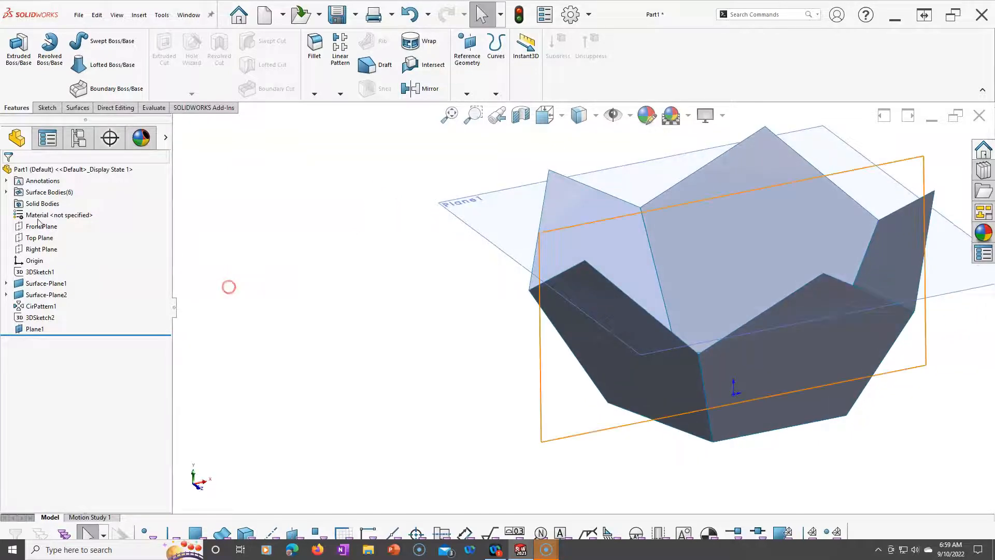
{"action": "left_click", "coordinate": [6, 192]}
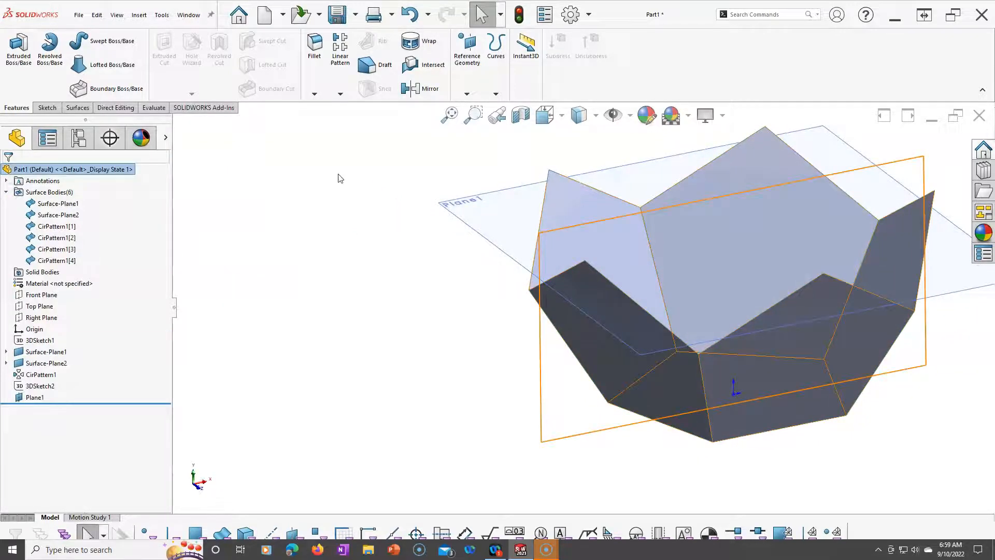
{"action": "left_click", "coordinate": [339, 94]}
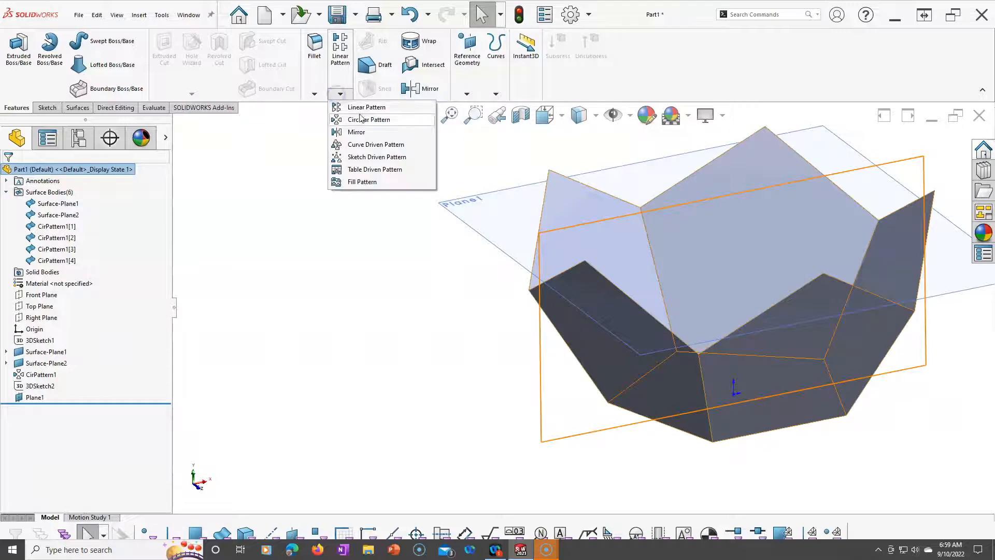
{"action": "left_click", "coordinate": [356, 131]}
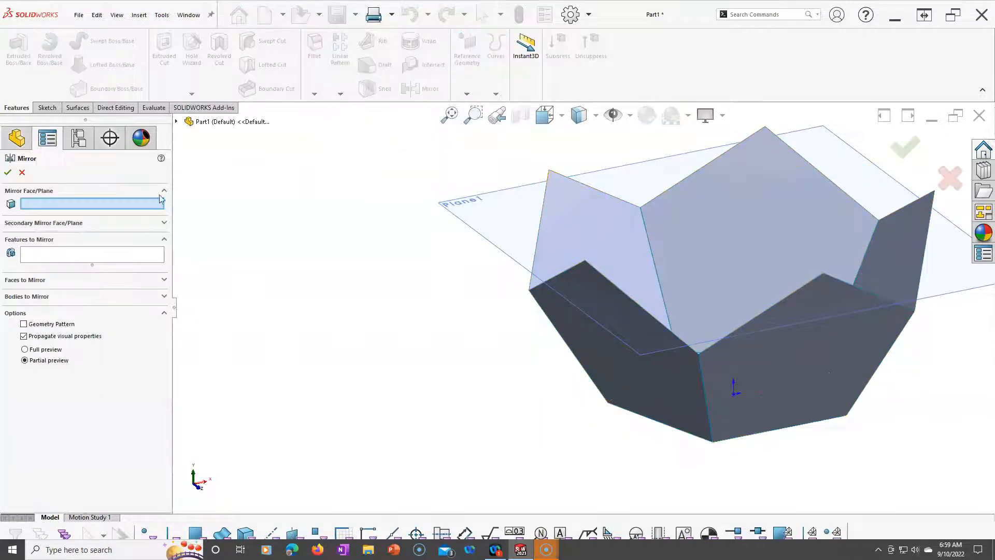
{"action": "left_click", "coordinate": [468, 227]}
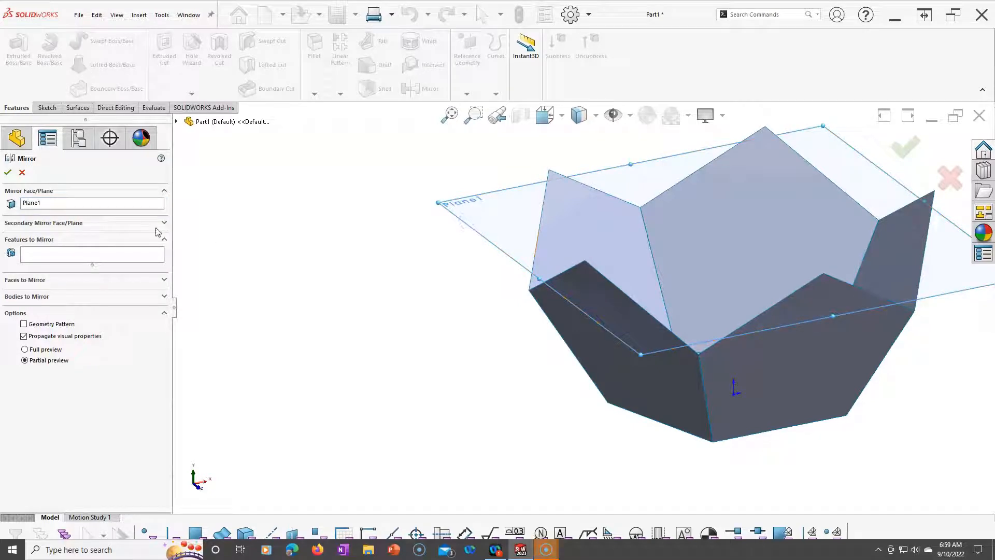
- Mirror all six surface bodies, Surface-Plane1 through CirPattern1[4], about the midheight plane
{"action": "left_click", "coordinate": [176, 122]}
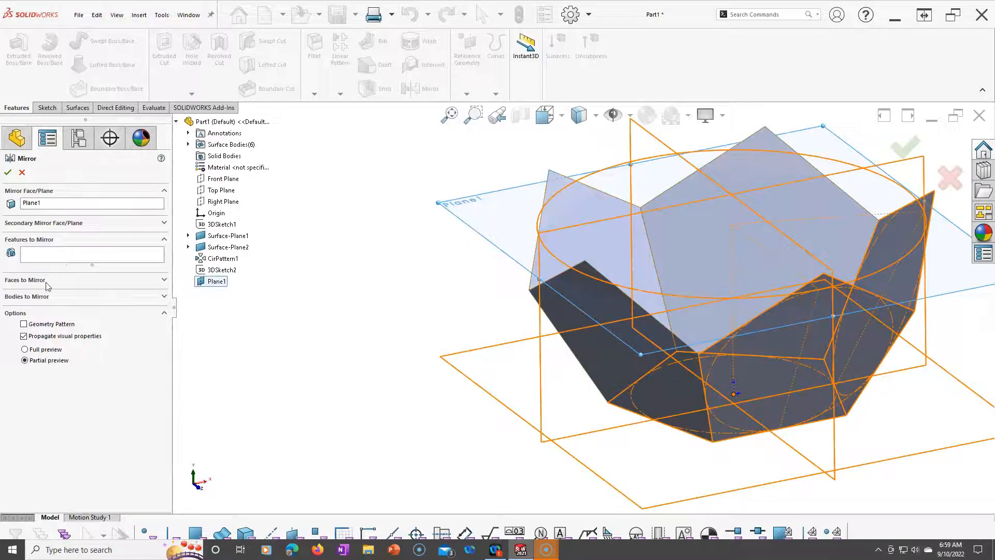
{"action": "left_click", "coordinate": [40, 296]}
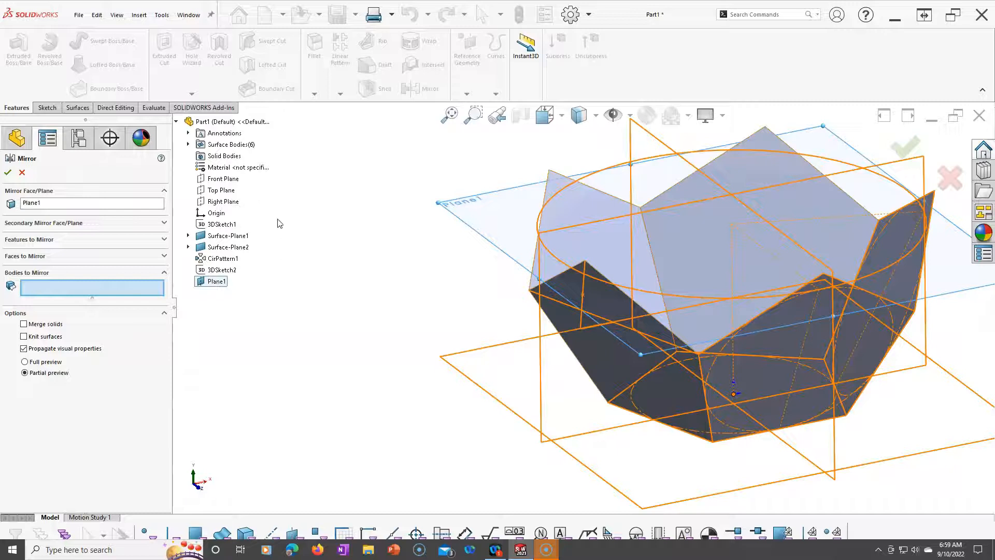
{"action": "left_click", "coordinate": [188, 144]}
{"action": "left_click", "coordinate": [244, 156]}
{"action": "left_click", "coordinate": [239, 212], "text": "shift"}
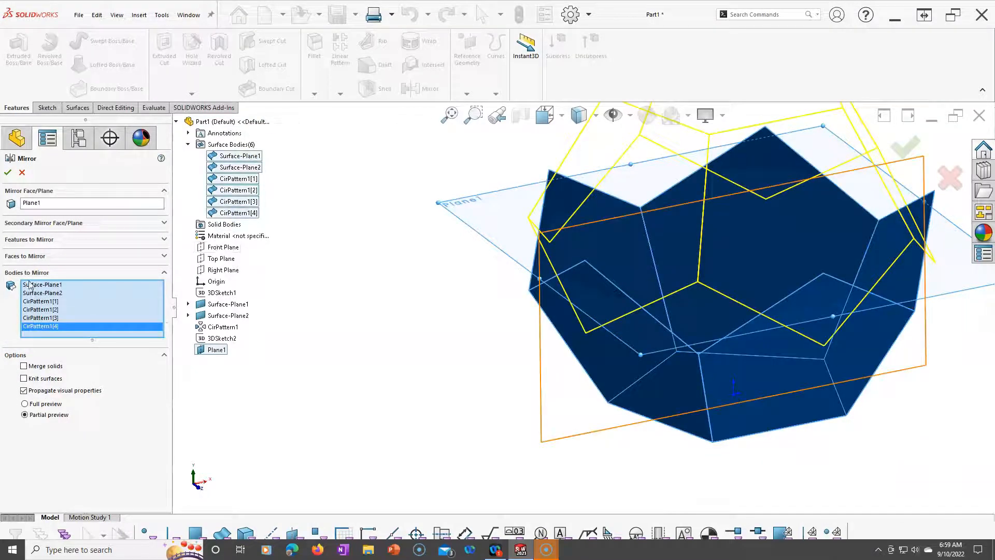
{"action": "left_click", "coordinate": [8, 173]}
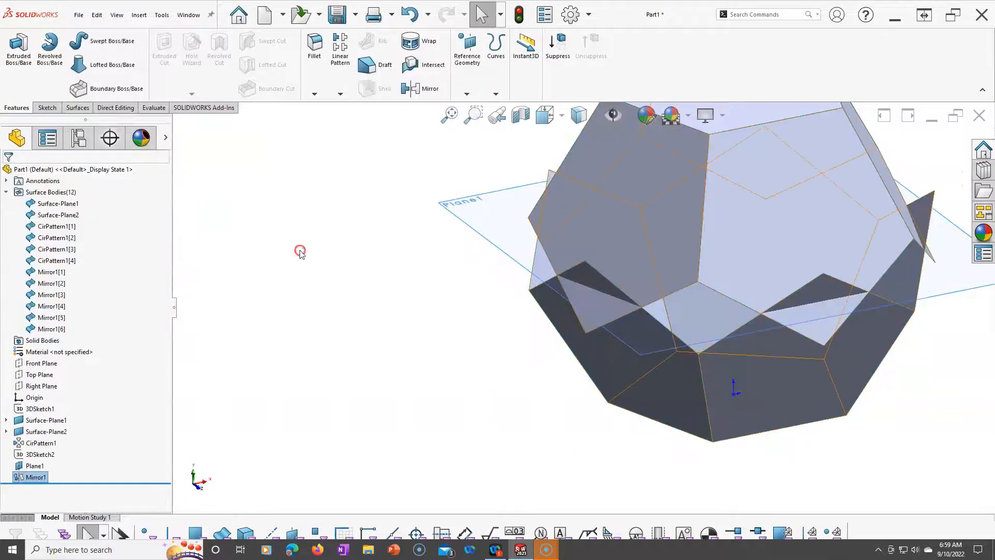
- Hide the midheight plane and inspect how the mirrored upper half overlaps the lower half
{"action": "right_click", "coordinate": [39, 468]}
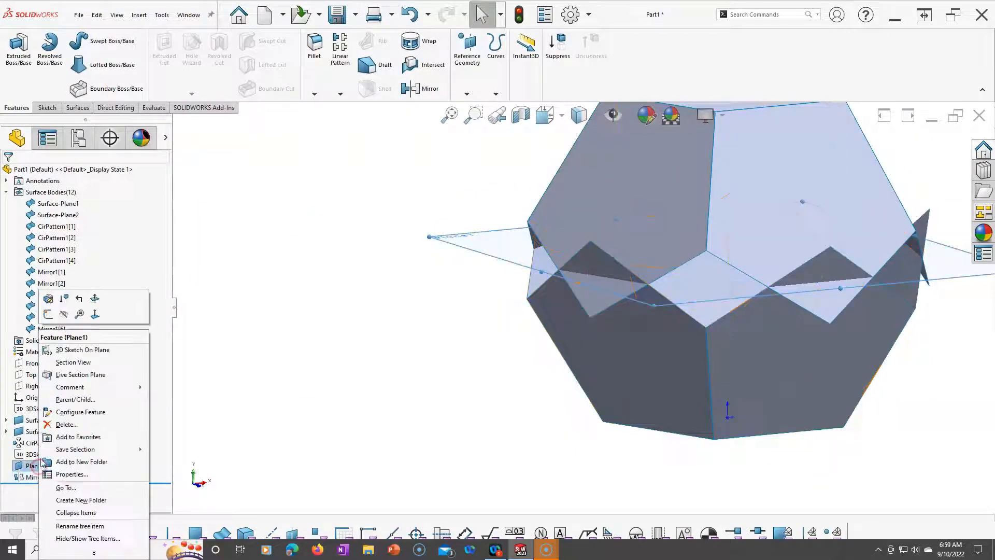
{"action": "left_click", "coordinate": [63, 315]}
{"action": "middle_click_drag", "start_coordinate": [326, 328], "coordinate": [305, 341]}
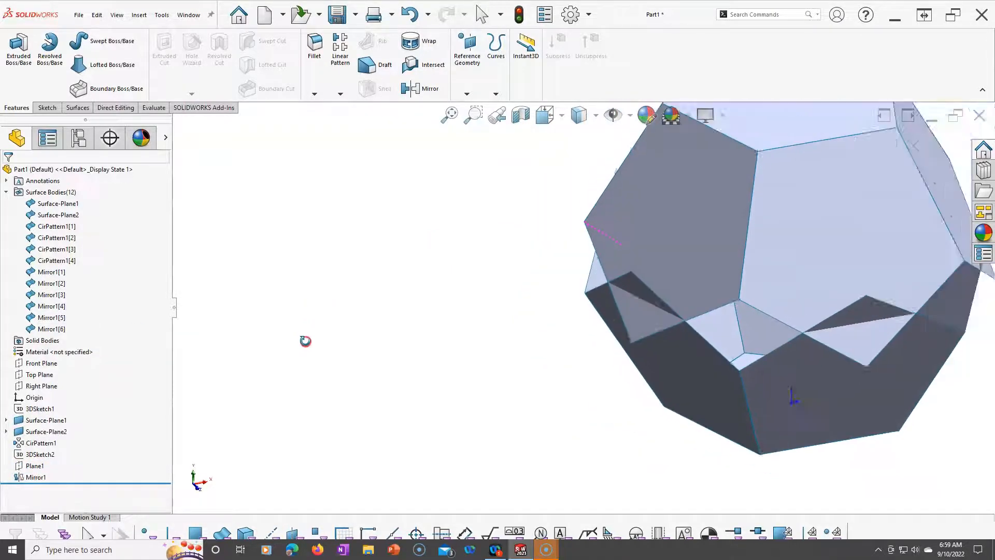
{"action": "scroll", "coordinate": [455, 312], "scroll_direction": "up", "scroll_amount": 5}
{"action": "middle_click_drag", "start_coordinate": [454, 312], "coordinate": [471, 310]}
{"action": "middle_click_drag", "start_coordinate": [648, 294], "coordinate": [786, 215]}
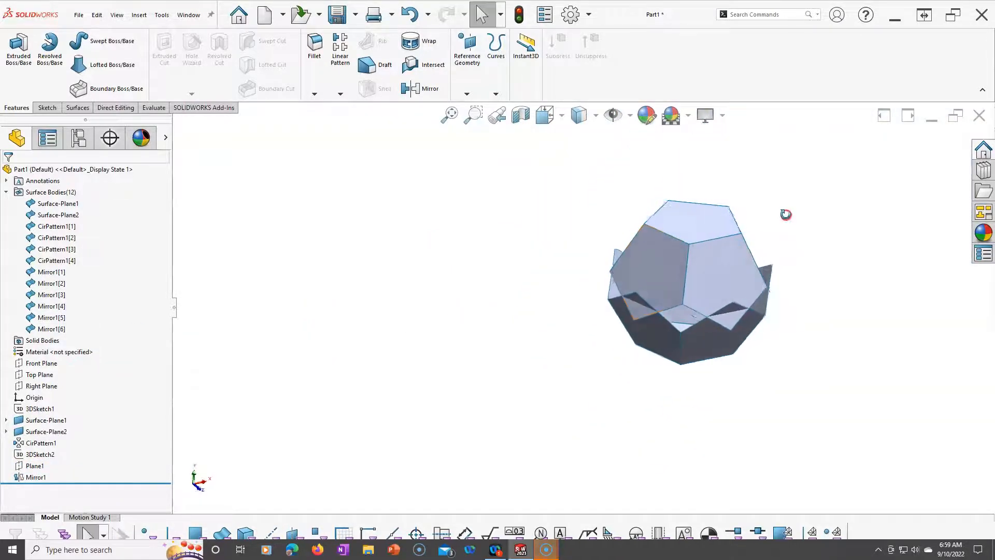
{"action": "scroll", "coordinate": [783, 218], "scroll_direction": "down", "scroll_amount": 3}
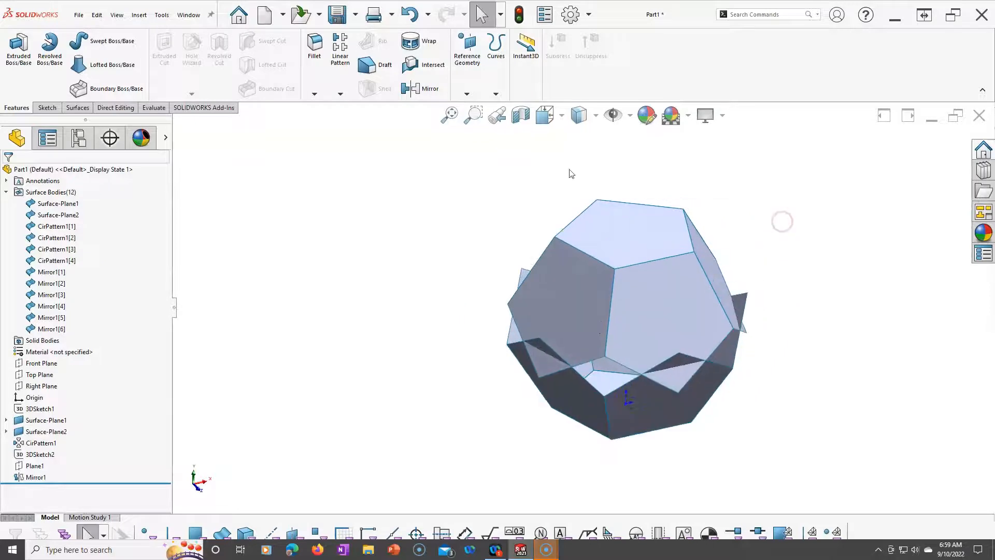
- Start a Move/Copy Body operation with its rotation settings open, and show the first 3D sketch for reference
{"action": "left_click", "coordinate": [117, 107]}
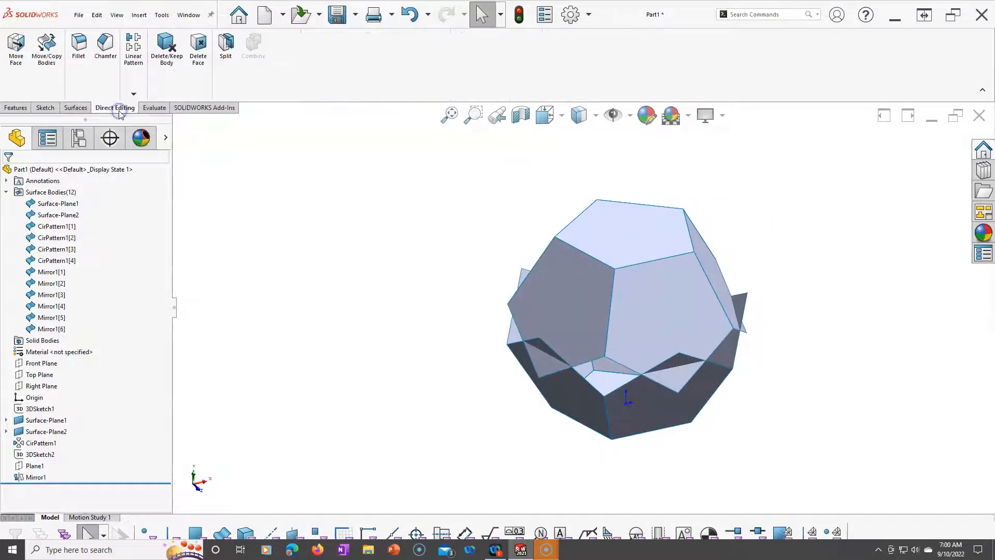
{"action": "left_click", "coordinate": [50, 60]}
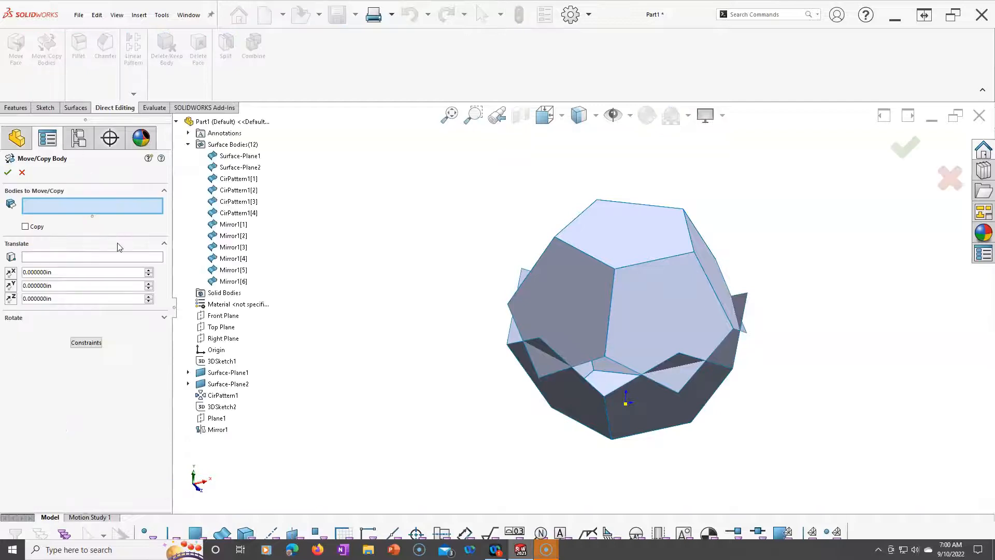
{"action": "left_click", "coordinate": [163, 317]}
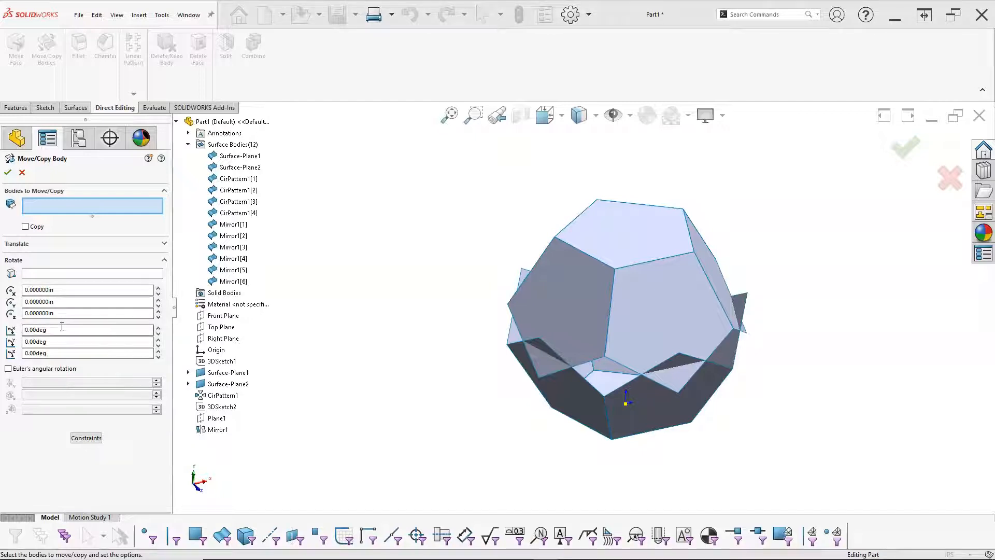
{"action": "right_click", "coordinate": [222, 361]}
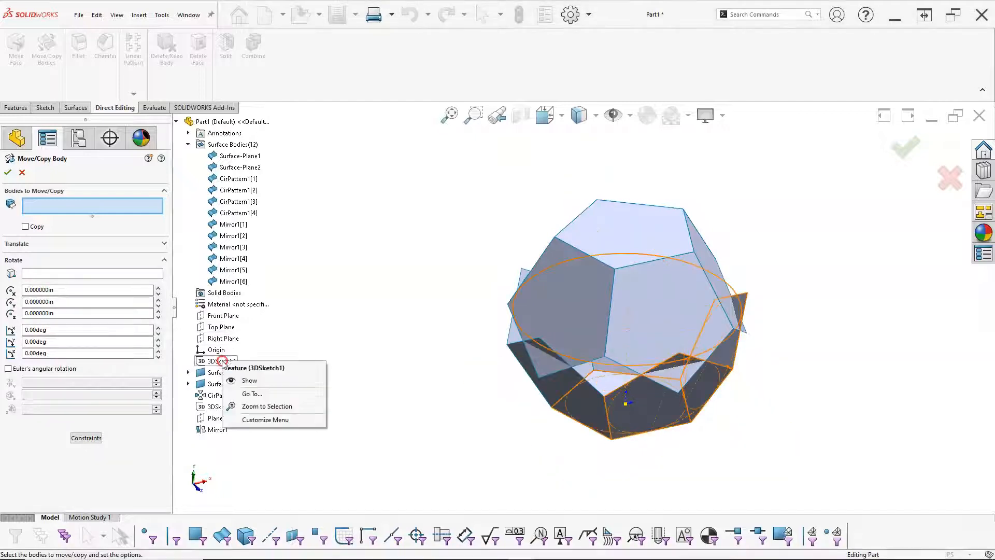
{"action": "left_click", "coordinate": [251, 381]}
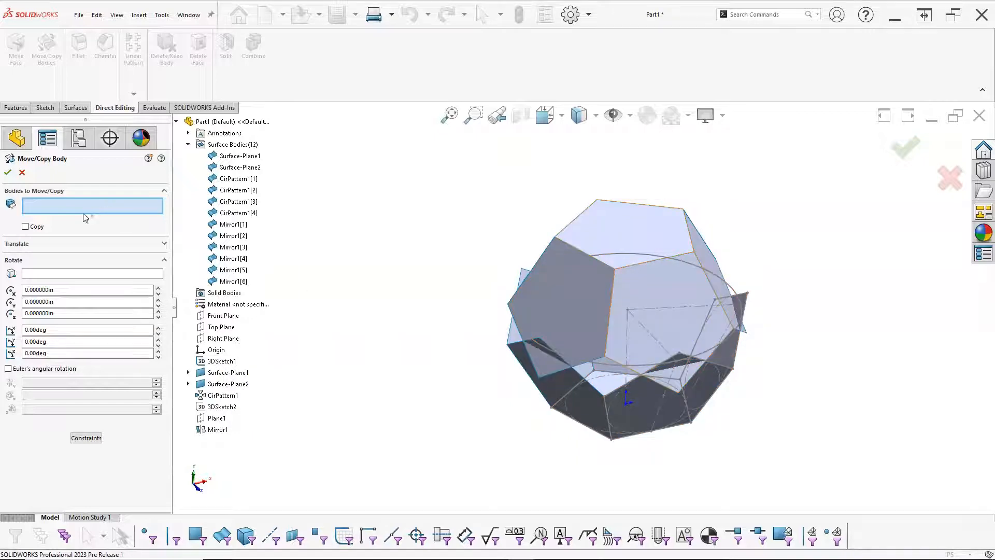
- Choose the six mirrored surface bodies, Mirror1[1] through Mirror1[6], as the bodies to move
{"action": "left_click", "coordinate": [67, 207]}
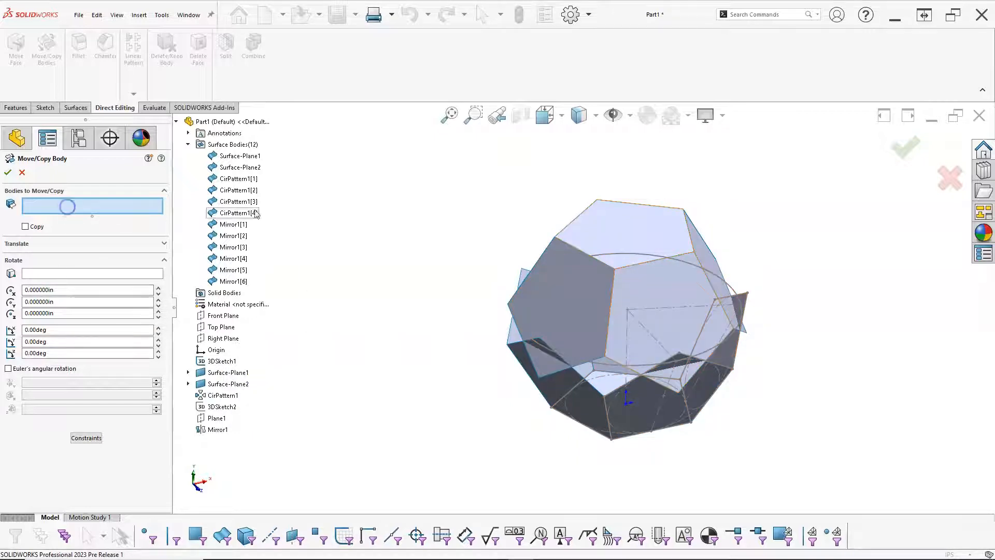
{"action": "left_click", "coordinate": [240, 156]}
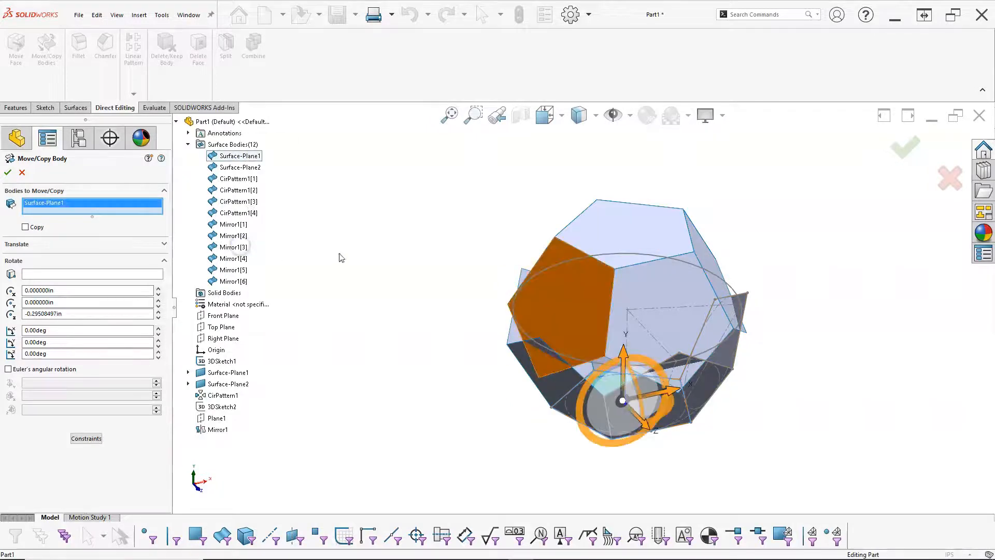
{"action": "left_click", "coordinate": [241, 225]}
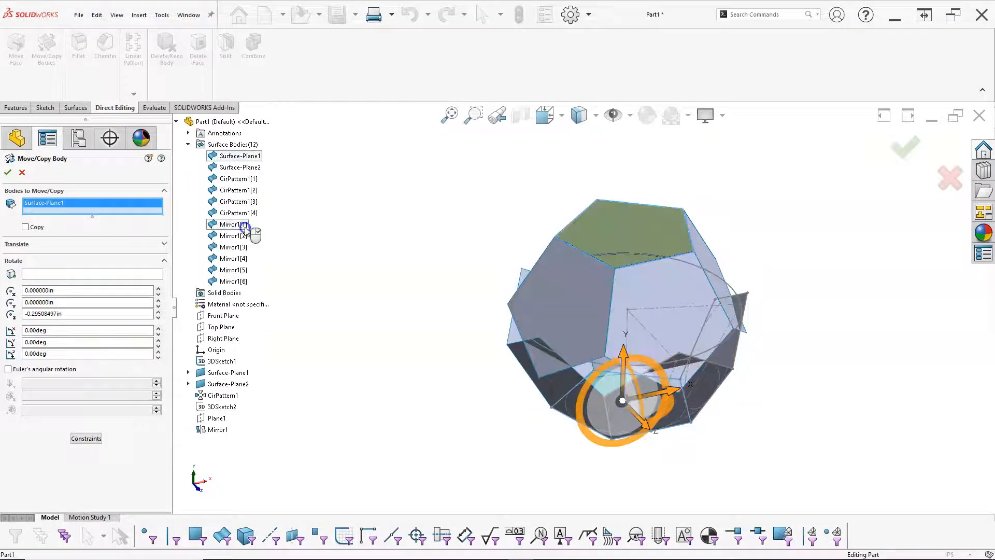
{"action": "left_click", "coordinate": [235, 283], "text": "shift"}
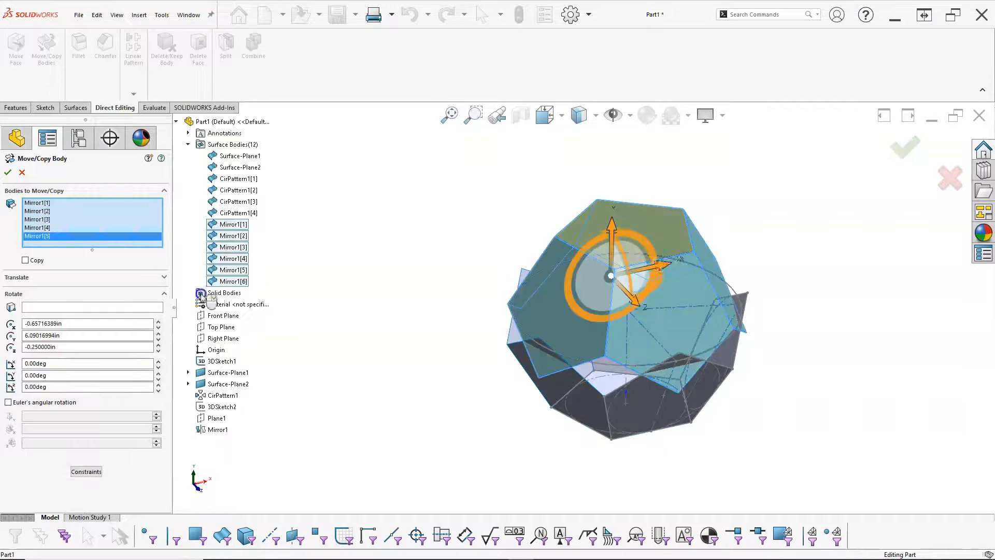
- Rotate the six mirrored bodies by 72 degrees about the vertical centerline of the first 3D sketch
{"action": "left_click", "coordinate": [97, 315]}
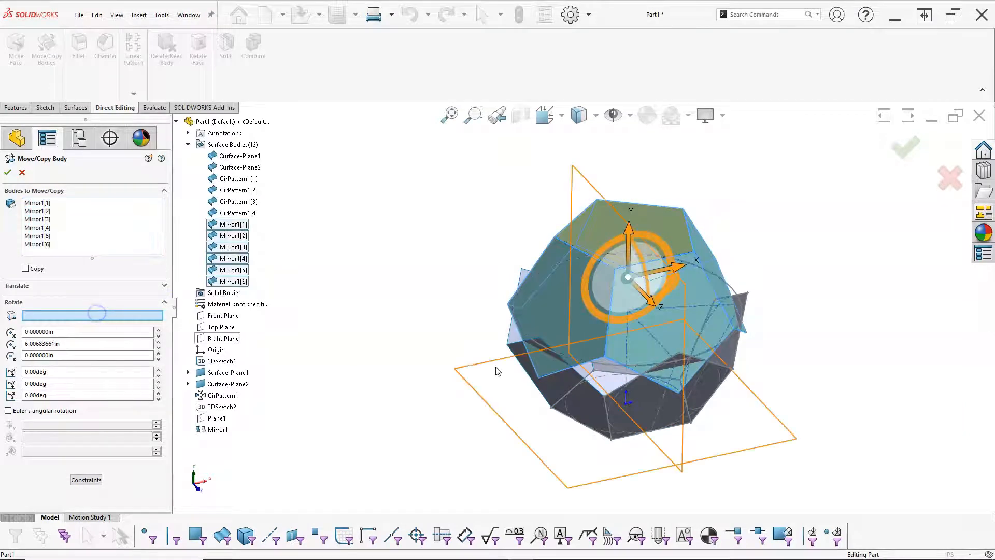
{"action": "left_click", "coordinate": [627, 349]}
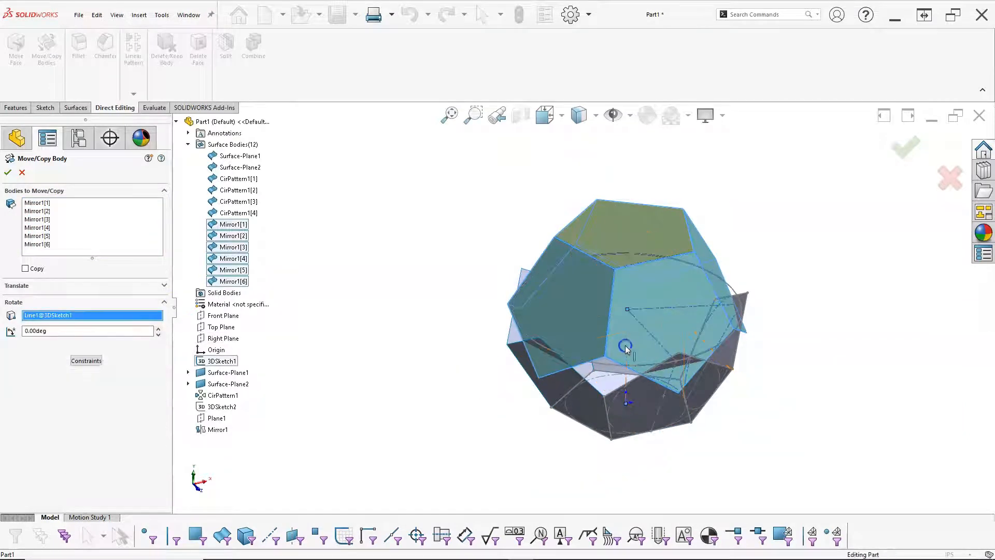
{"action": "left_click", "coordinate": [71, 329]}
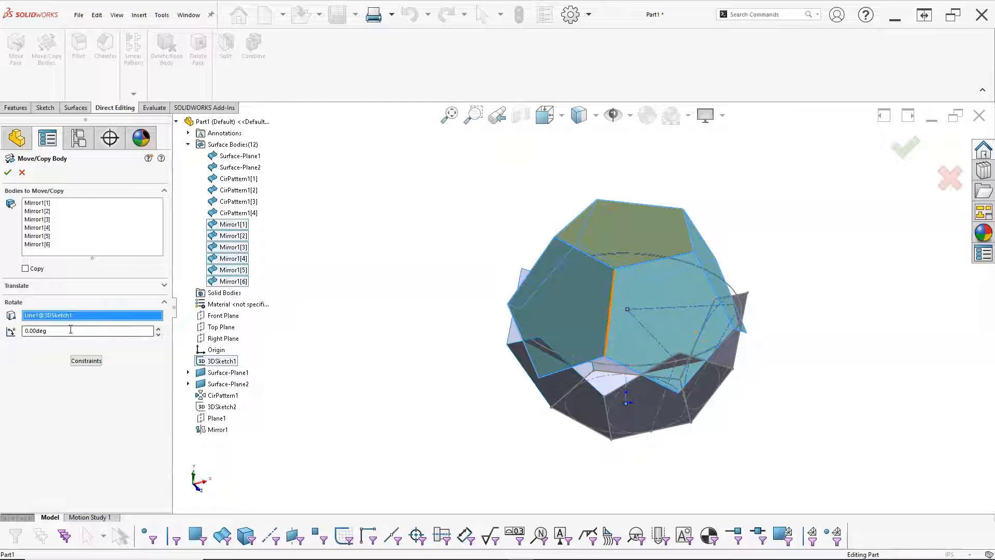
{"action": "type", "text": "72"}
{"action": "key", "text": "Return"}
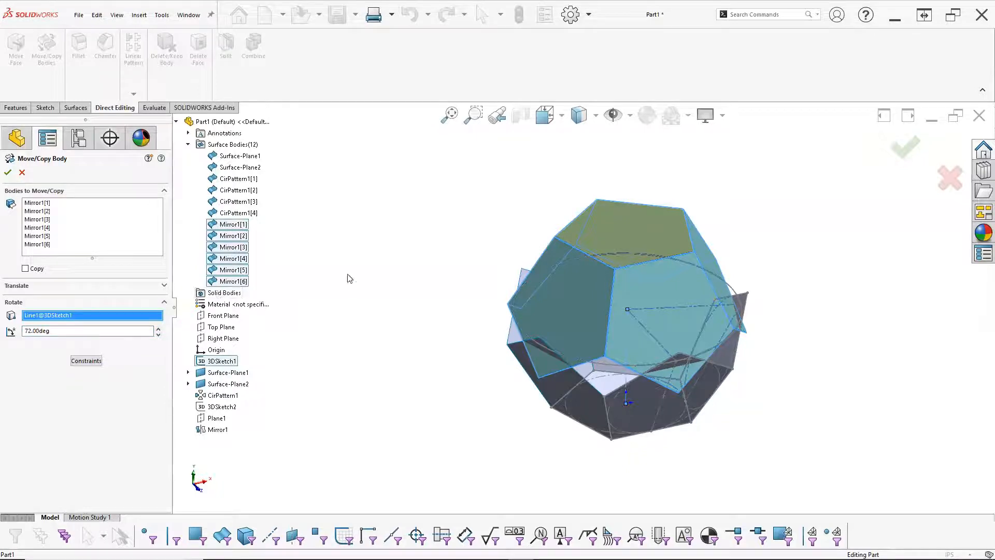
{"action": "left_click", "coordinate": [9, 172]}
{"action": "mouse_move", "coordinate": [428, 309]}
{"action": "middle_mouse_down"}
{"action": "mouse_move", "coordinate": [435, 232]}
{"action": "mouse_move", "coordinate": [425, 307]}
{"action": "middle_mouse_up"}
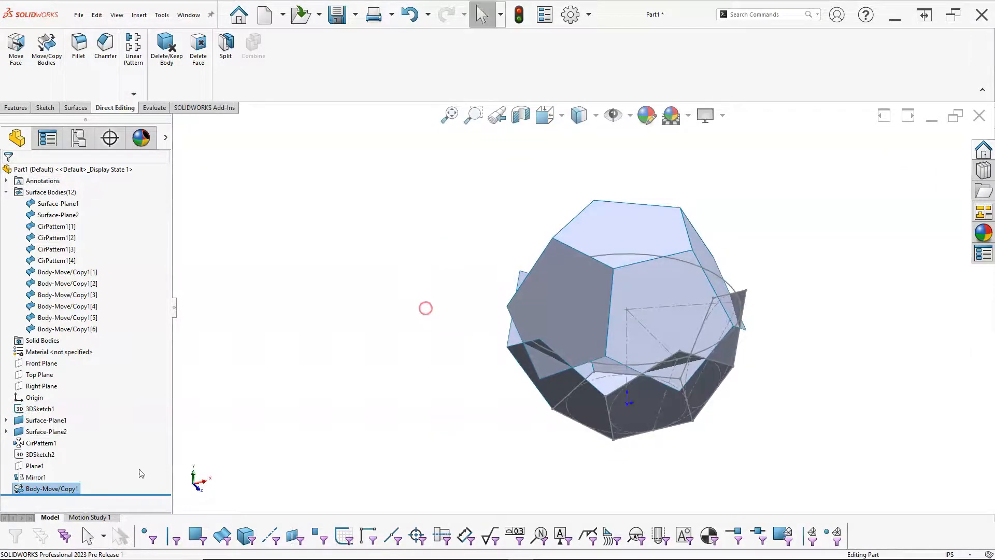
- Edit the Body-Move/Copy1 feature so the six mirrored bodies rotate by half of 72 degrees (72/2), or 36 degrees
{"action": "right_click", "coordinate": [77, 487]}
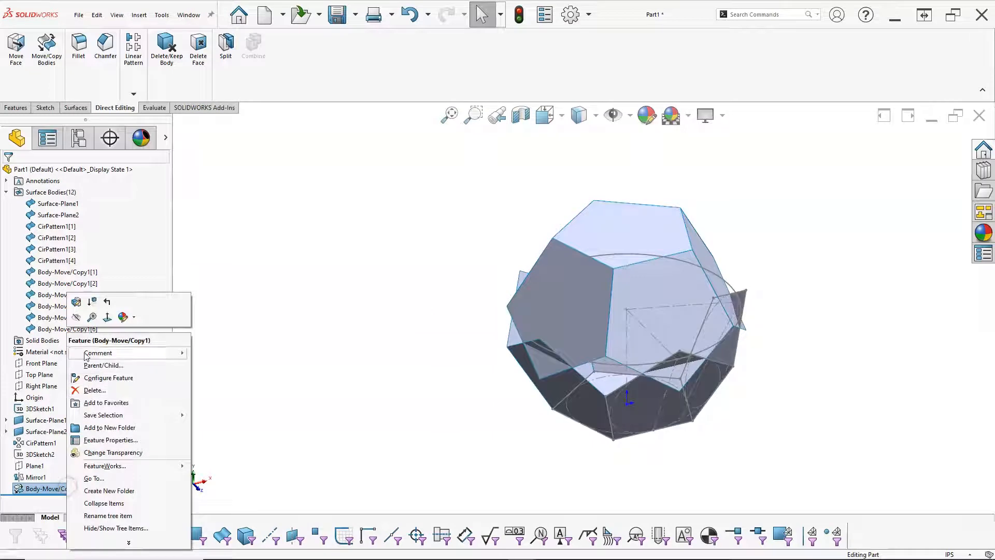
{"action": "left_click", "coordinate": [76, 301]}
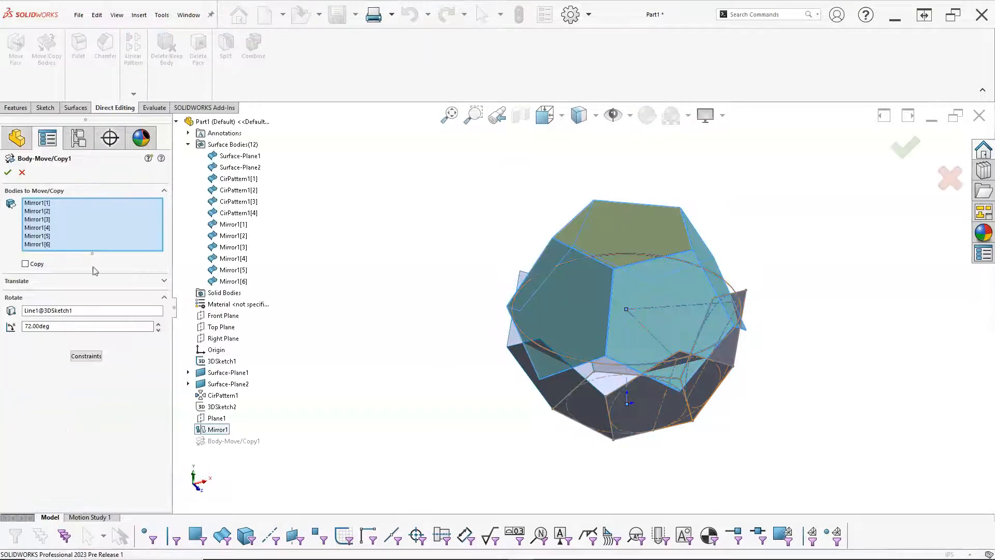
{"action": "left_click", "coordinate": [90, 220]}
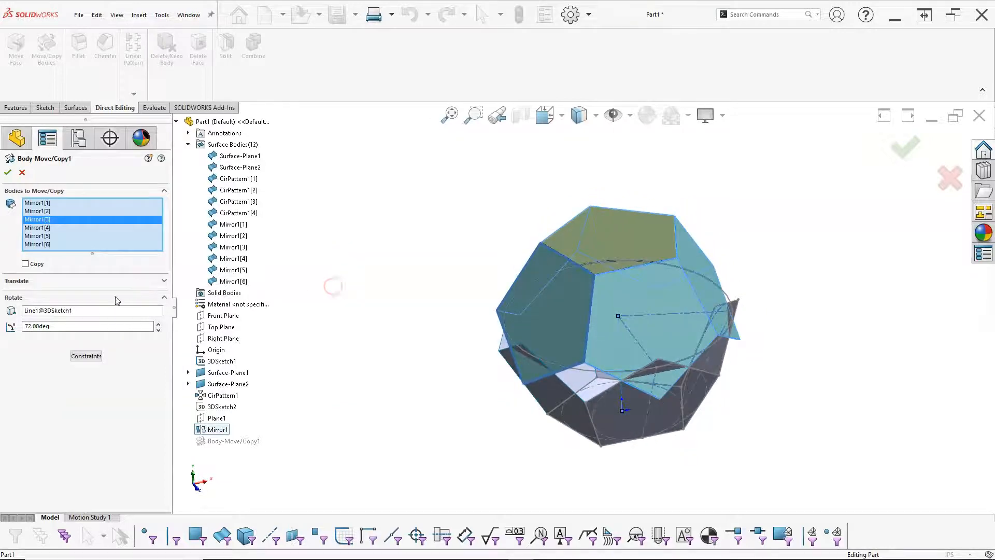
{"action": "left_click", "coordinate": [95, 311]}
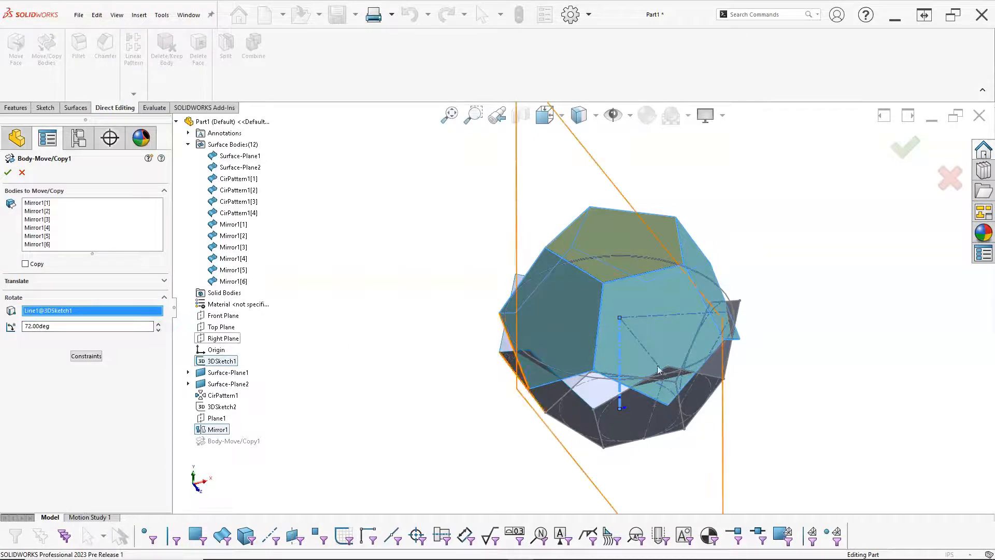
{"action": "left_click", "coordinate": [77, 326]}
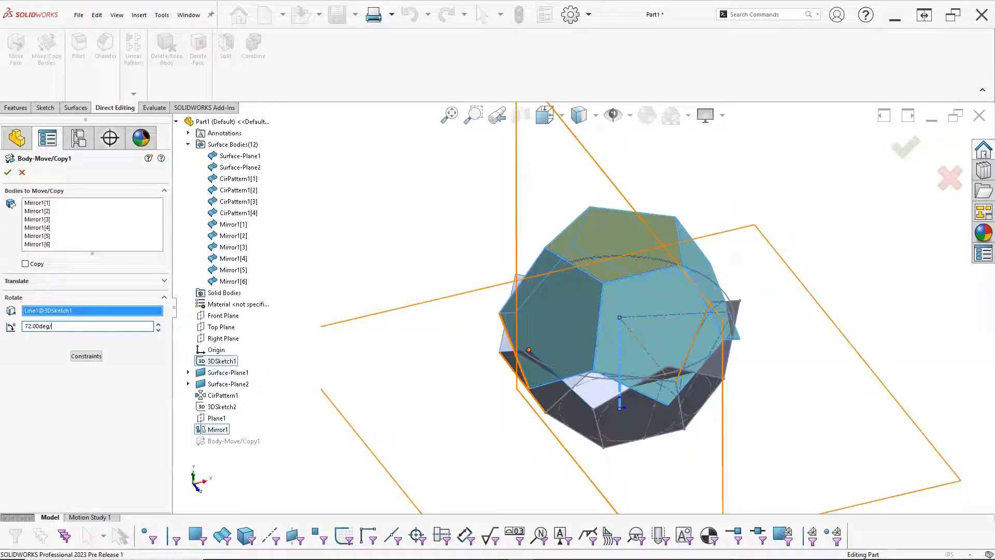
{"action": "type", "text": "/2"}
{"action": "key", "text": "Return"}
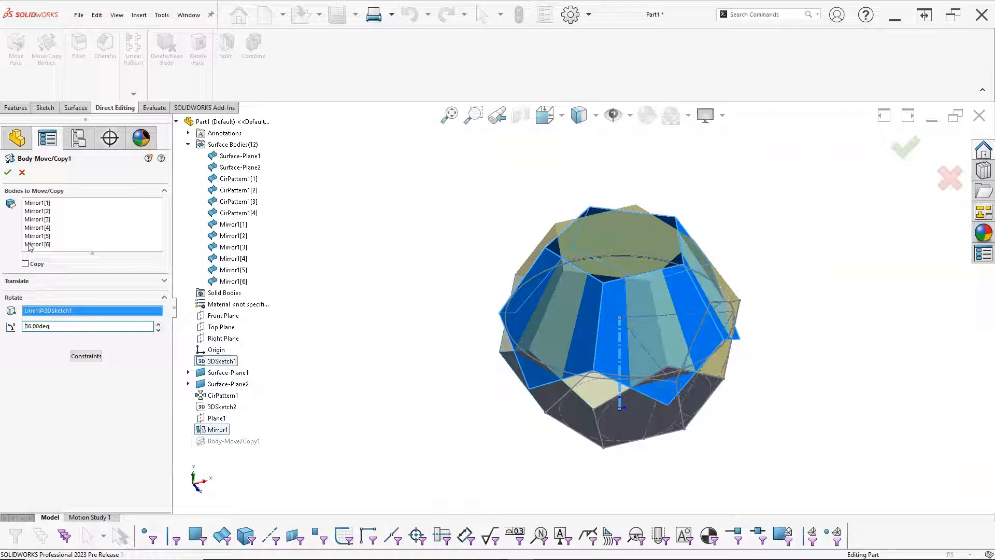
{"action": "left_click", "coordinate": [8, 174]}
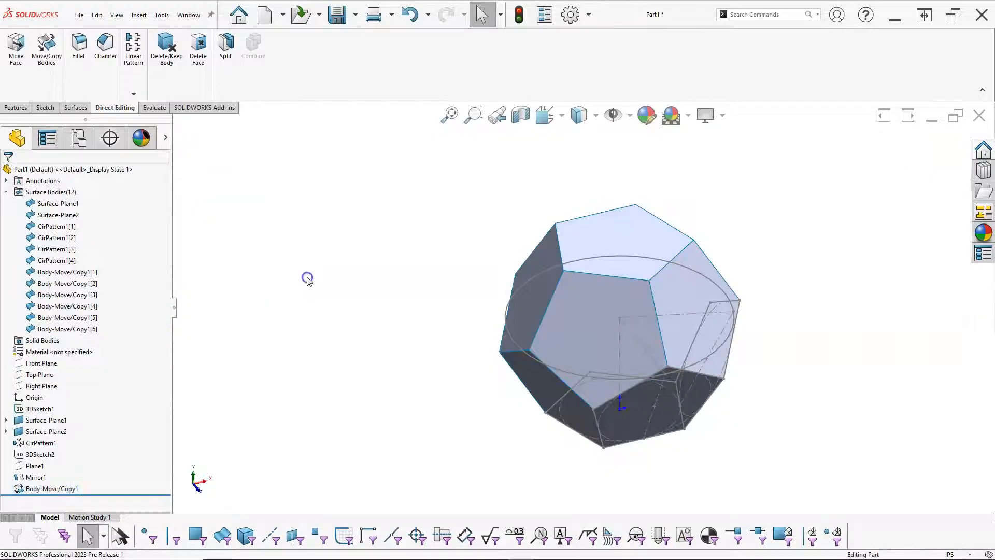
- Hide the first 3D sketch and show the closed shell in isometric view
{"action": "right_click", "coordinate": [32, 409]}
{"action": "left_click", "coordinate": [45, 327]}
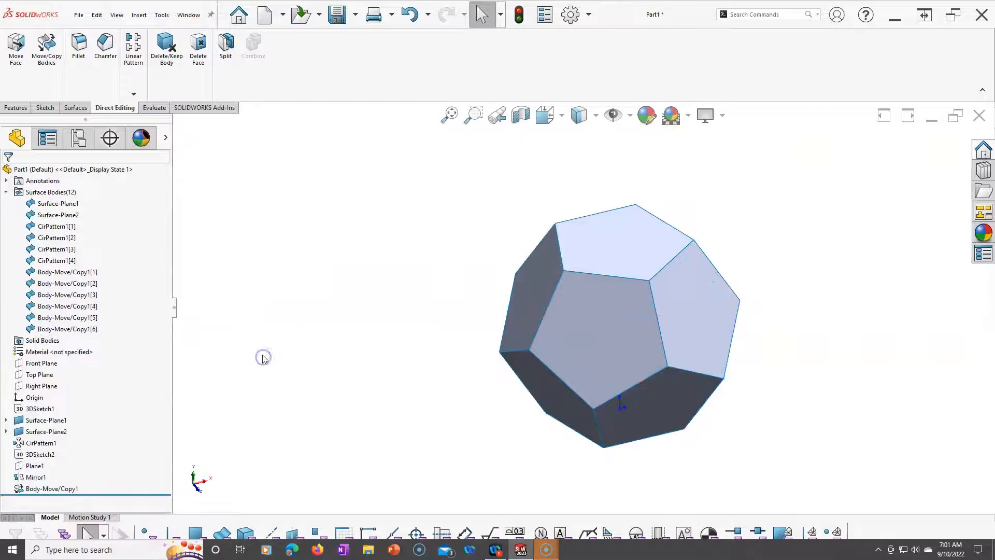
{"action": "key", "text": "ctrl+7"}
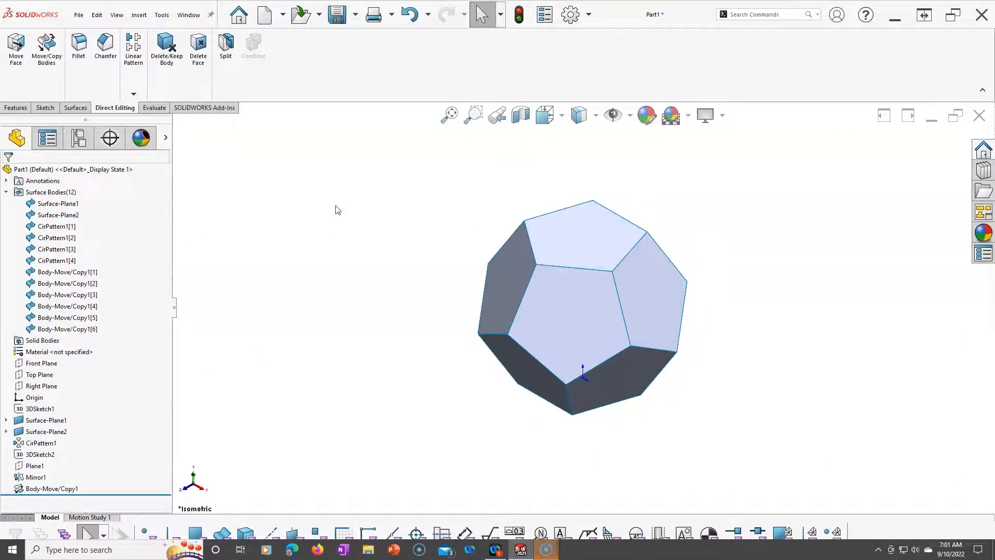
- Hide the front upper pentagon surface, Body-Move/Copy1[2], to inspect the shell's interior, and show it again
{"action": "right_click", "coordinate": [542, 298]}
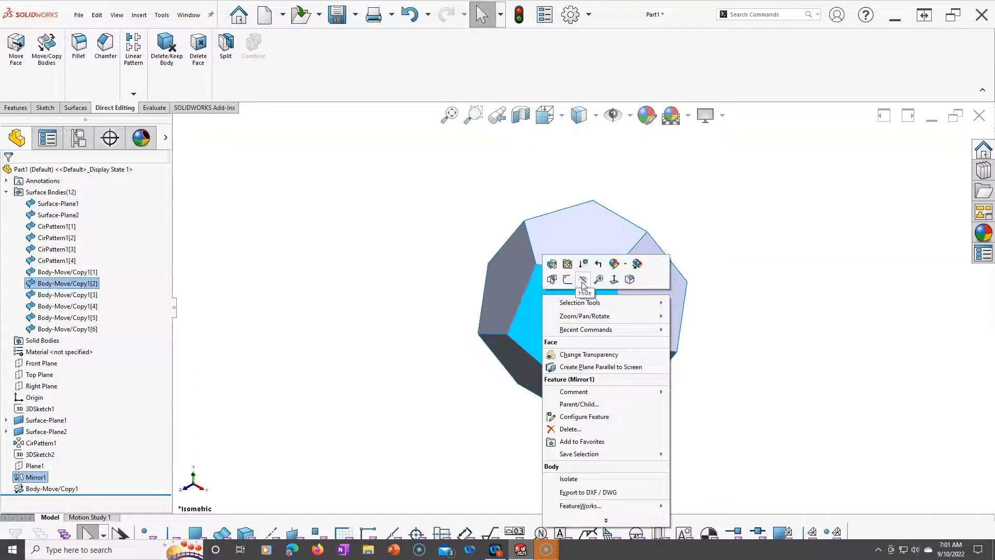
{"action": "left_click", "coordinate": [582, 279]}
{"action": "middle_click_drag", "start_coordinate": [411, 289], "coordinate": [396, 262]}
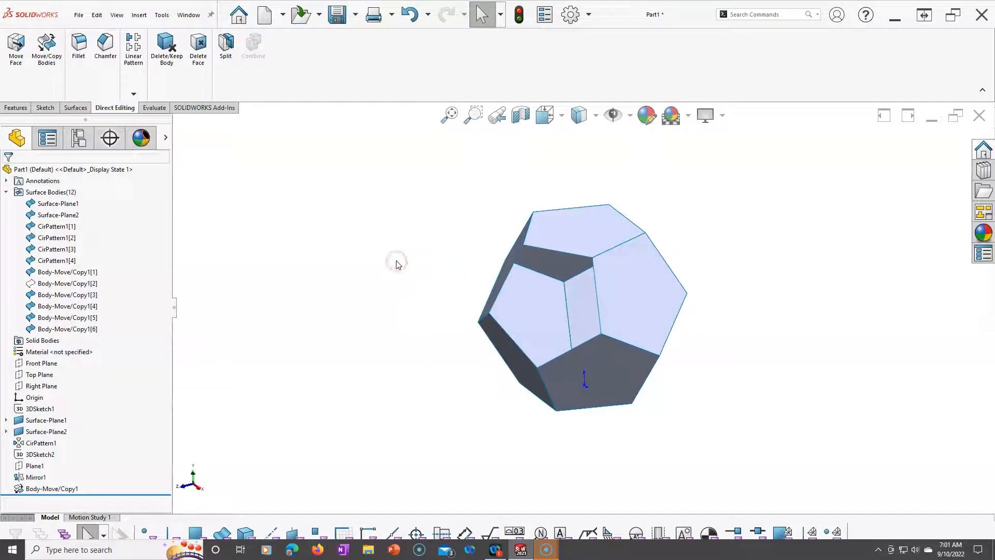
{"action": "right_click", "coordinate": [75, 286]}
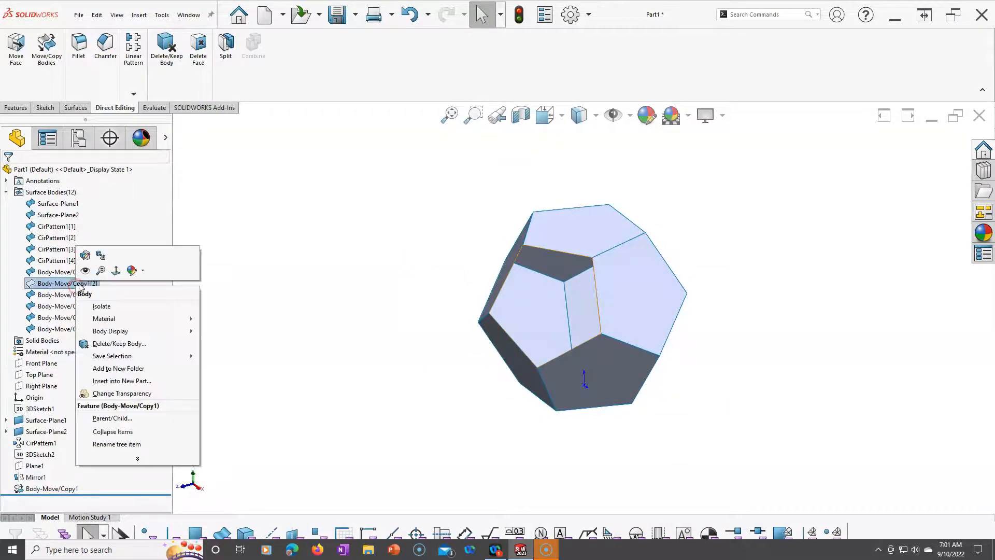
{"action": "left_click", "coordinate": [84, 256]}
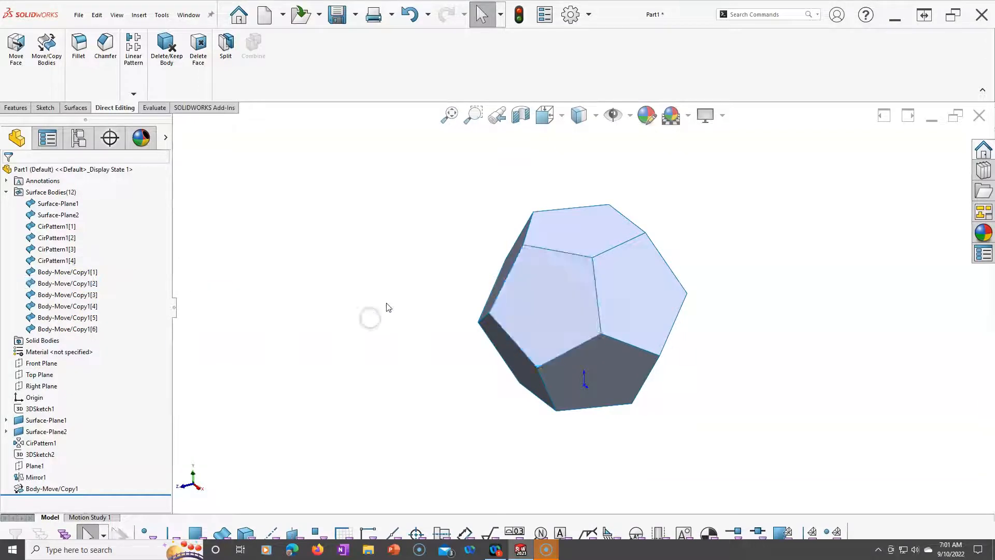
{"action": "scroll", "coordinate": [477, 288], "scroll_direction": "down", "scroll_amount": 3}
{"action": "middle_click_drag", "start_coordinate": [896, 328], "coordinate": [757, 295]}
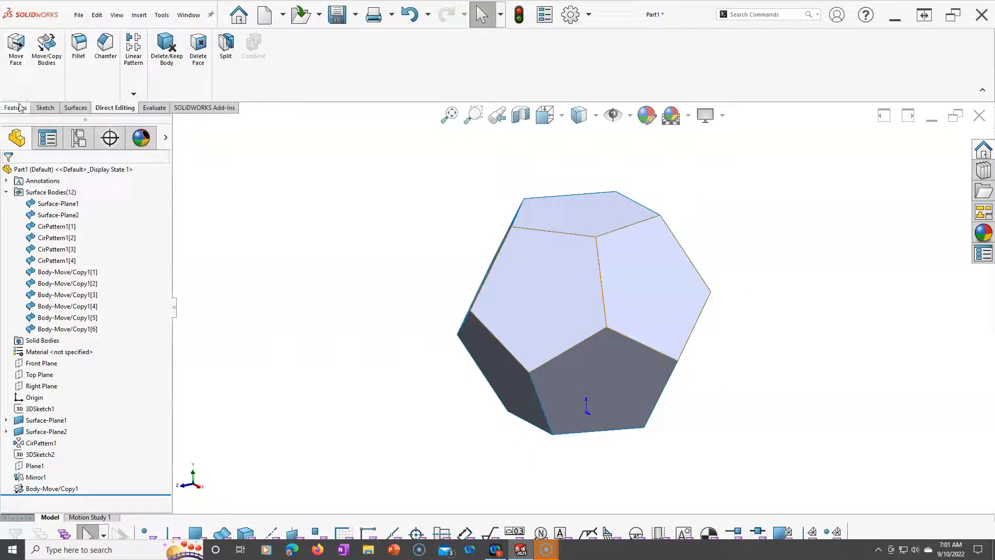
- Knit all twelve surface bodies, Surface-Plane1 through Body-Move/Copy1[6], with the Create solid option enabled
{"action": "left_click", "coordinate": [83, 110]}
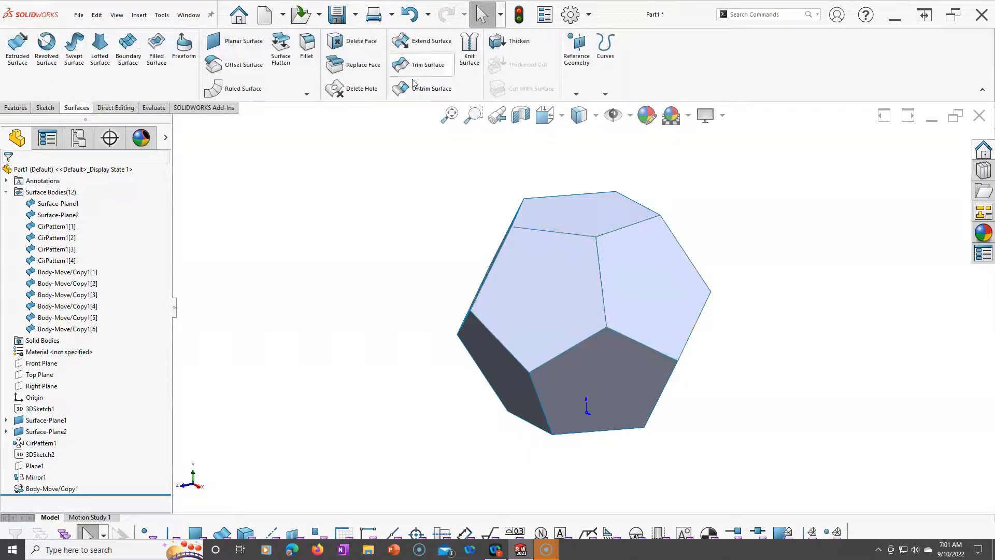
{"action": "left_click", "coordinate": [469, 52]}
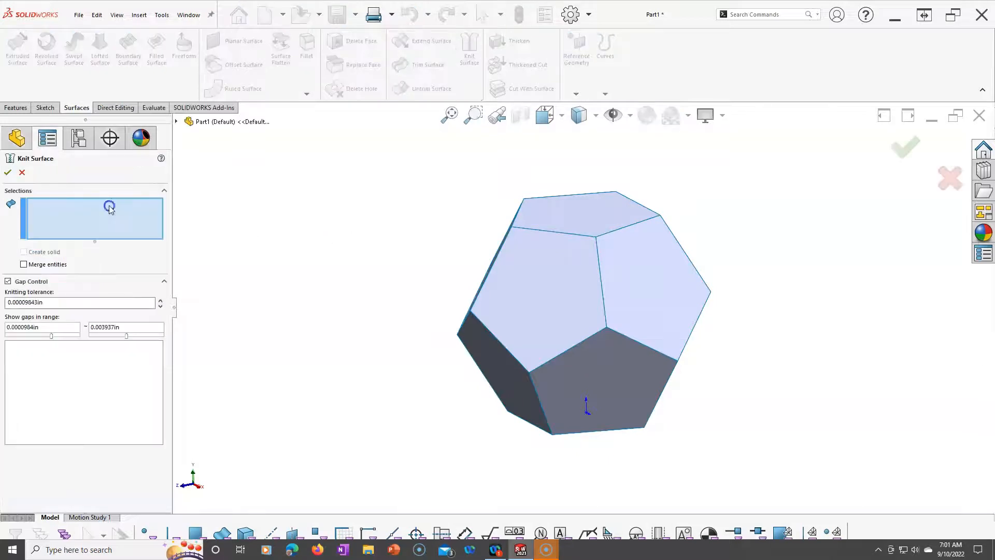
{"action": "left_click", "coordinate": [556, 281]}
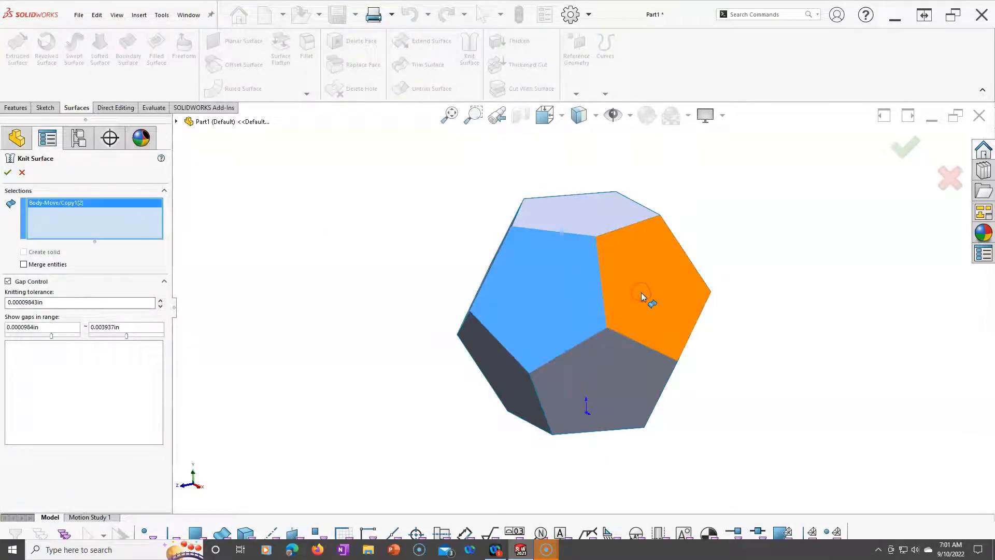
{"action": "right_click", "coordinate": [71, 217]}
{"action": "left_click", "coordinate": [104, 223]}
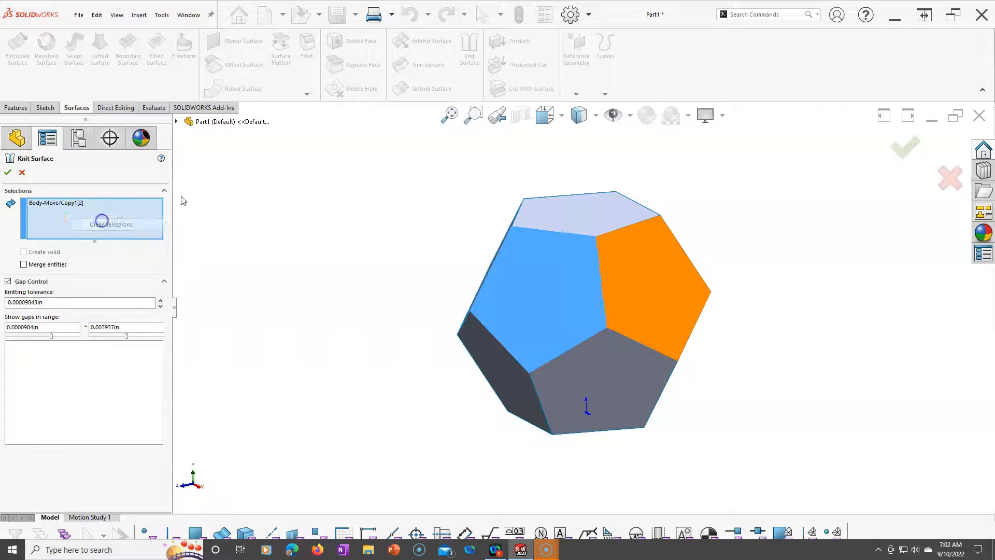
{"action": "left_click", "coordinate": [176, 121]}
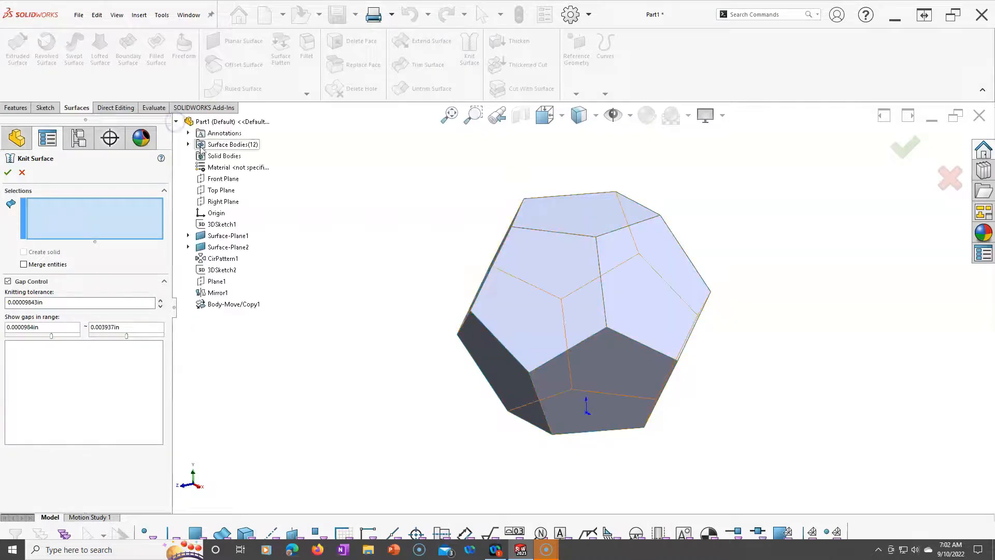
{"action": "left_click", "coordinate": [188, 145]}
{"action": "left_click", "coordinate": [220, 156]}
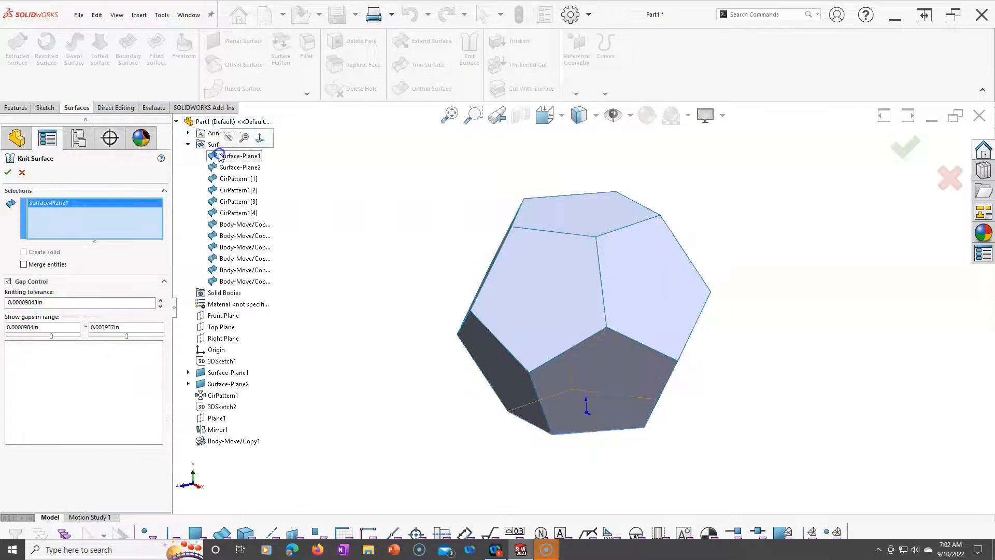
{"action": "left_click", "coordinate": [241, 280], "text": "shift"}
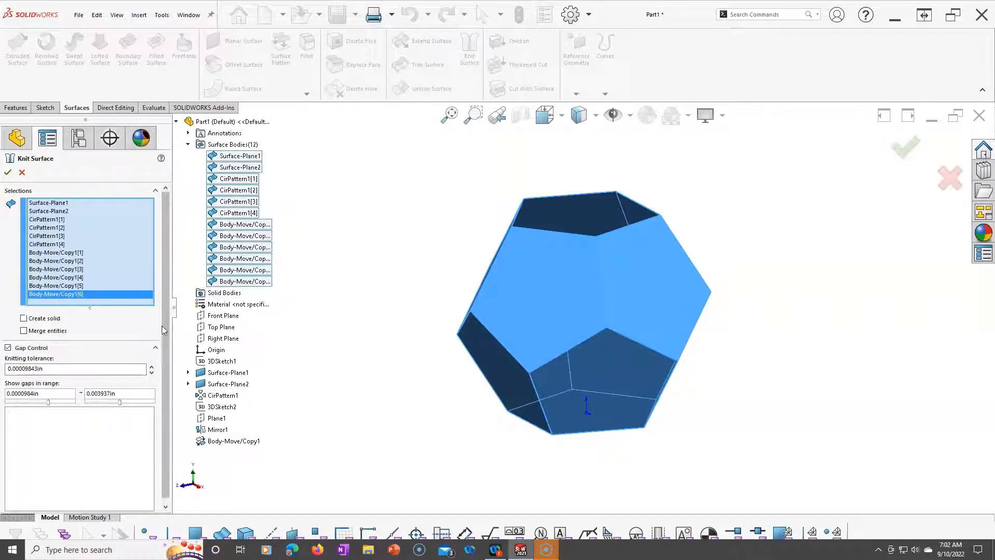
{"action": "left_click_drag", "start_coordinate": [166, 317], "coordinate": [167, 362]}
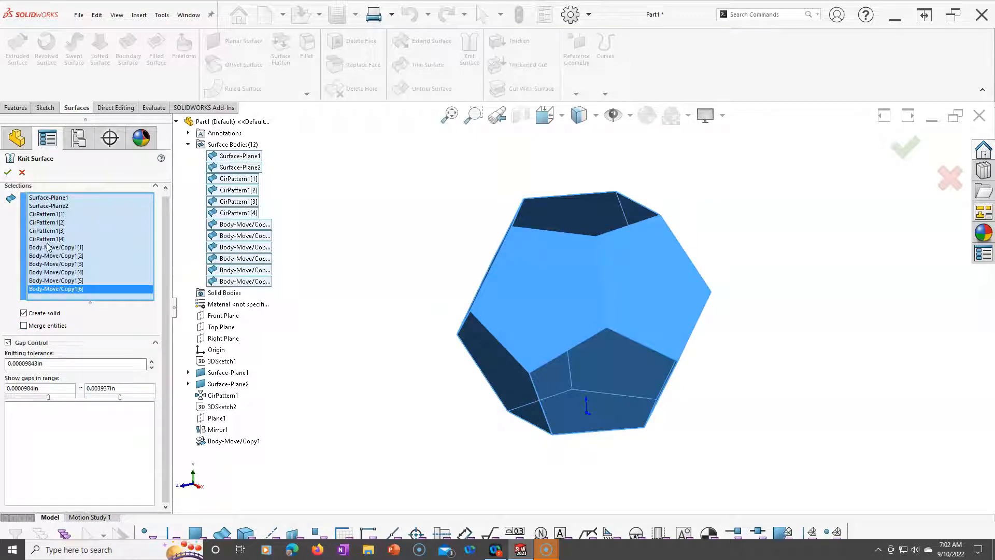
{"action": "left_click", "coordinate": [8, 172]}
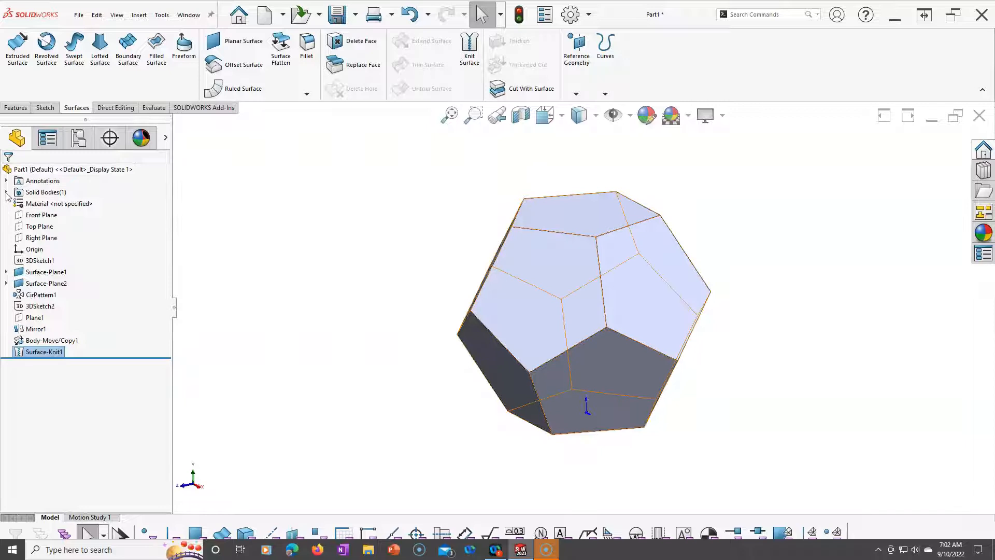
- Expand the solid bodies folder and check the knitted body in the model
{"action": "left_click", "coordinate": [6, 192]}
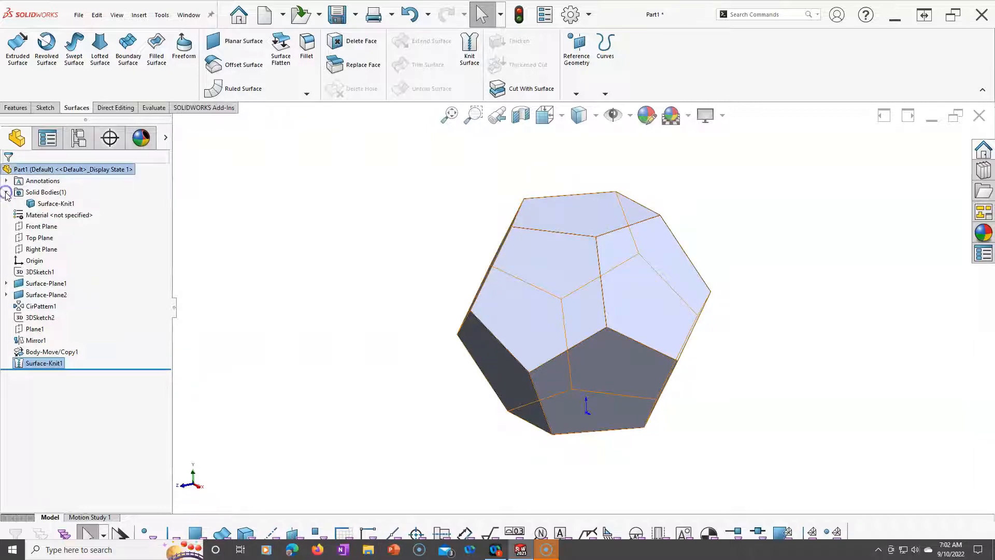
{"action": "left_click", "coordinate": [52, 203]}
{"action": "left_click", "coordinate": [313, 231]}
{"action": "left_click", "coordinate": [320, 248]}
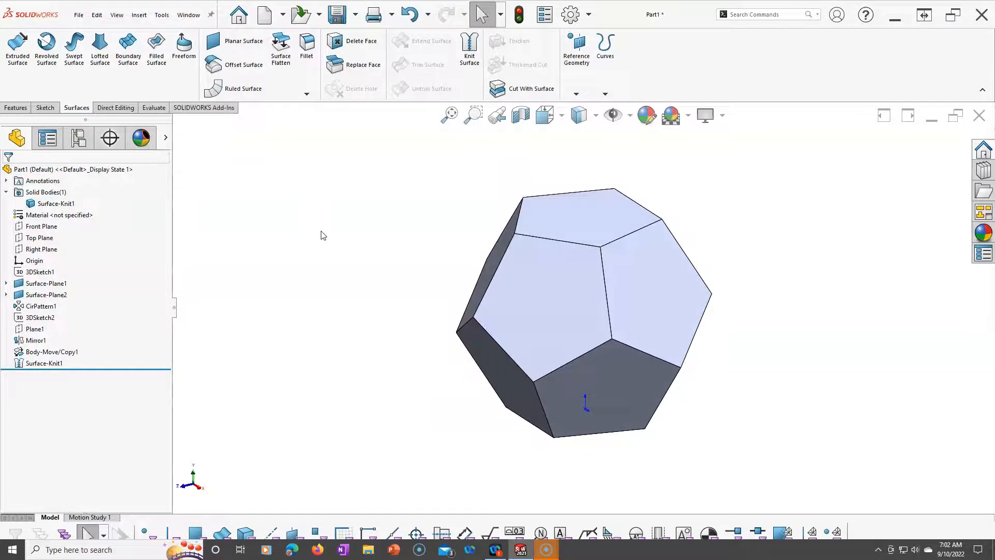
- Section the knitted body along the Front Plane and examine its interior
{"action": "left_click", "coordinate": [521, 115]}
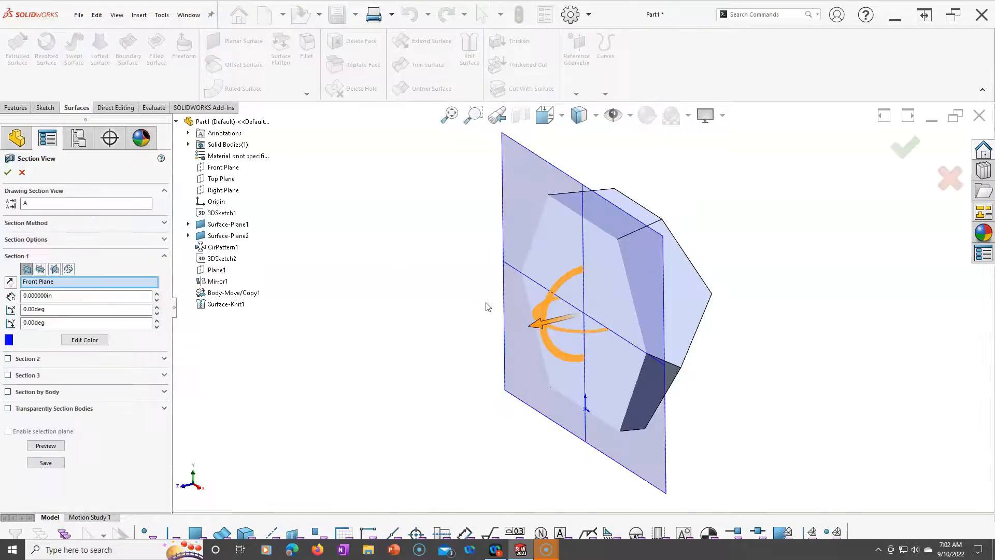
{"action": "middle_click_drag", "start_coordinate": [467, 289], "coordinate": [515, 207]}
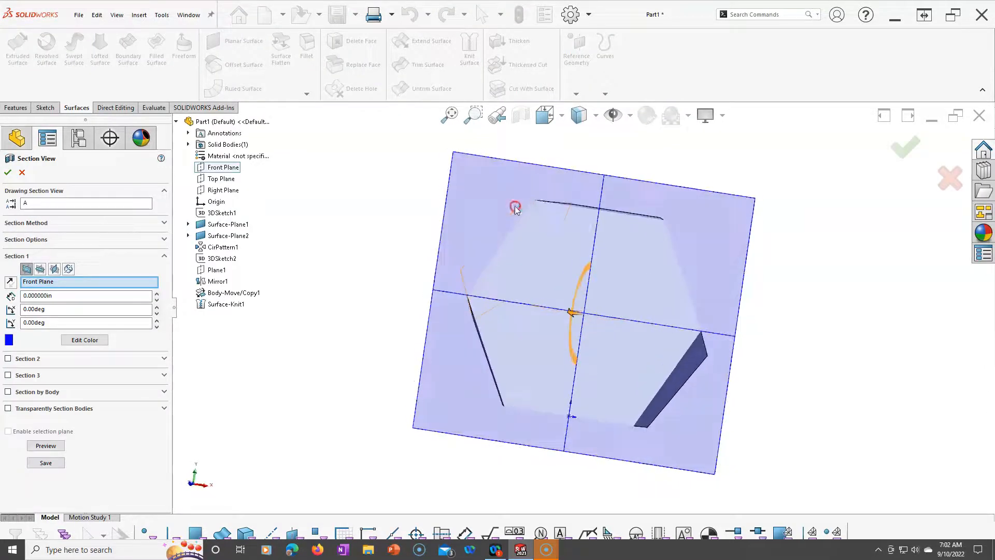
{"action": "middle_click_drag", "start_coordinate": [387, 253], "coordinate": [358, 279]}
{"action": "left_click", "coordinate": [6, 174]}
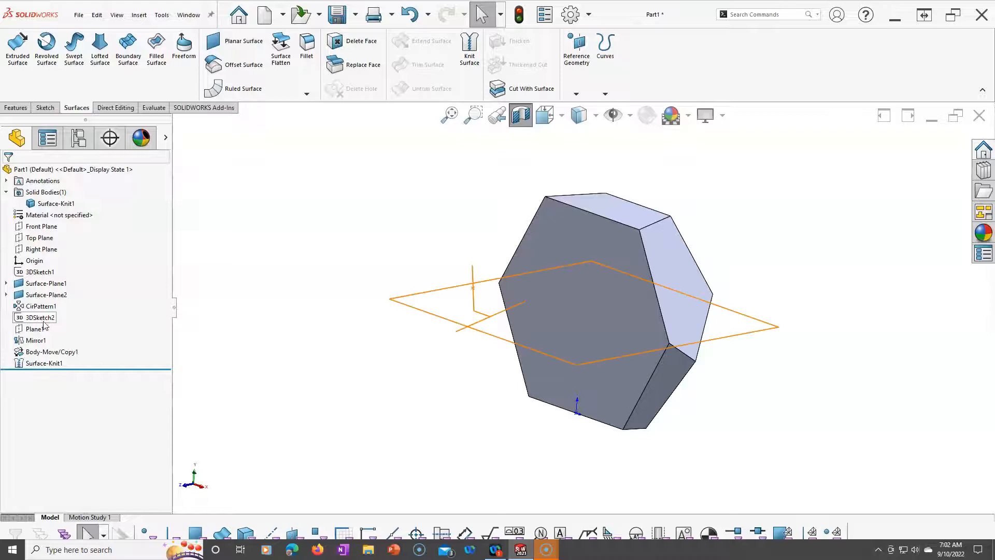
- Set the base circle's diameter (D2) in the first 3D sketch to 2 in and rebuild the part
{"action": "left_click", "coordinate": [38, 272]}
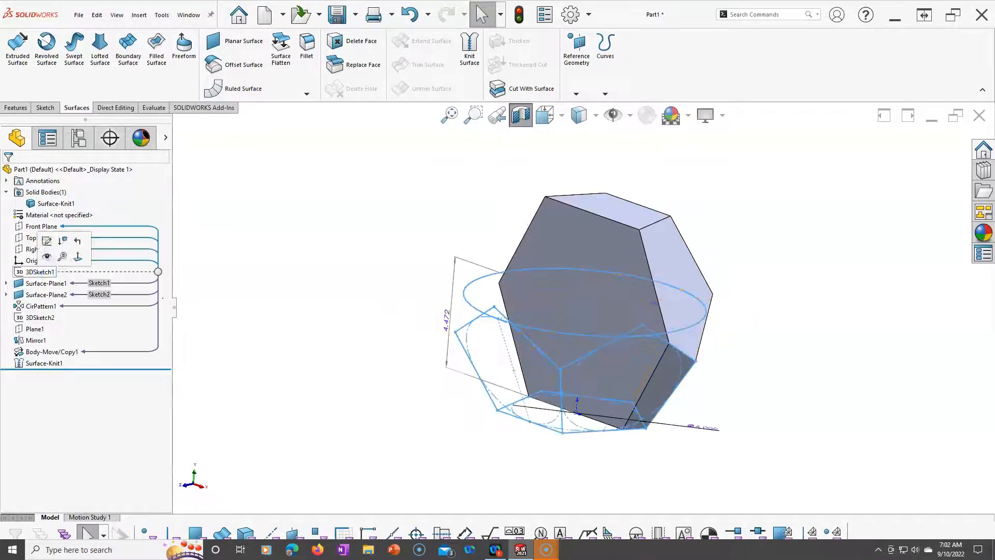
{"action": "middle_click_drag", "start_coordinate": [785, 427], "coordinate": [767, 455]}
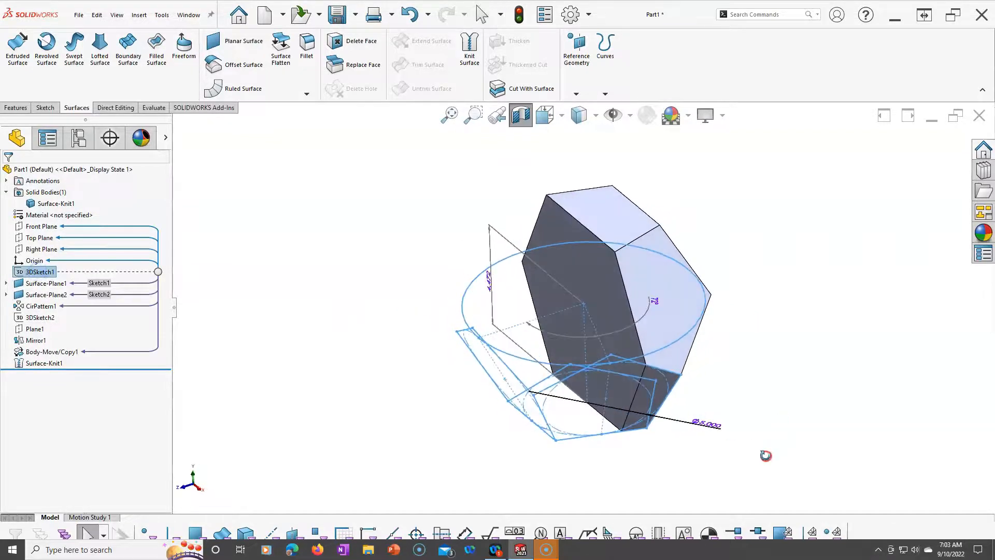
{"action": "double_click", "coordinate": [719, 428]}
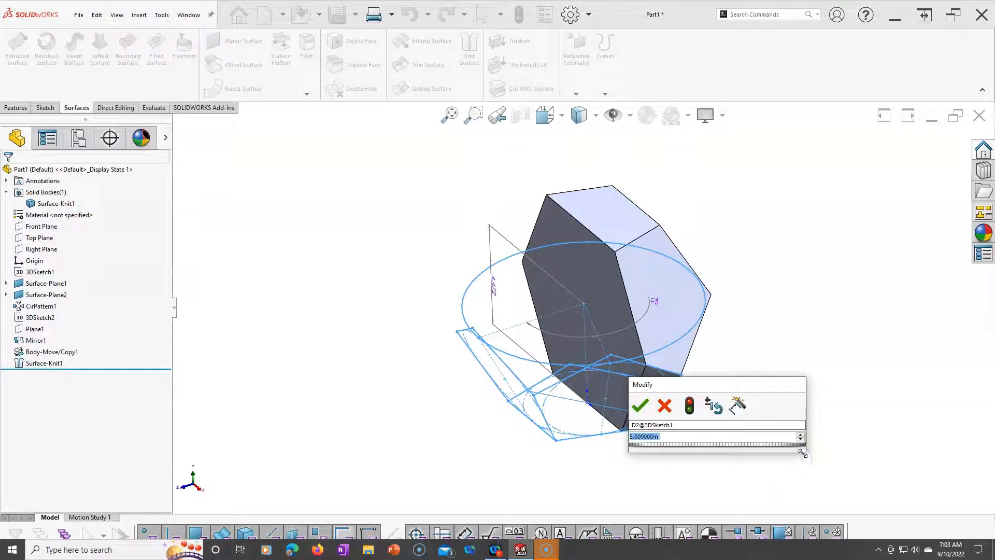
{"action": "type", "text": "2"}
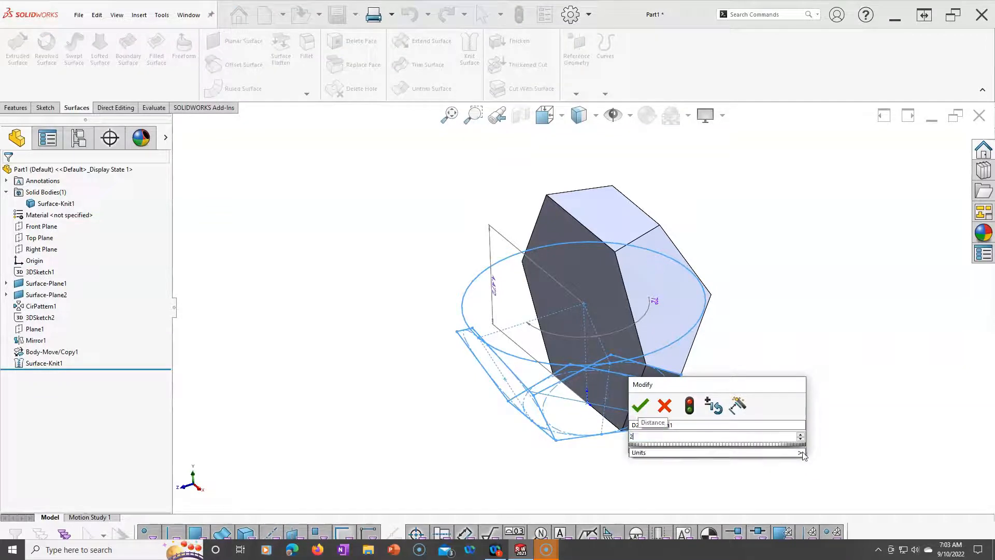
{"action": "key", "text": "Return"}
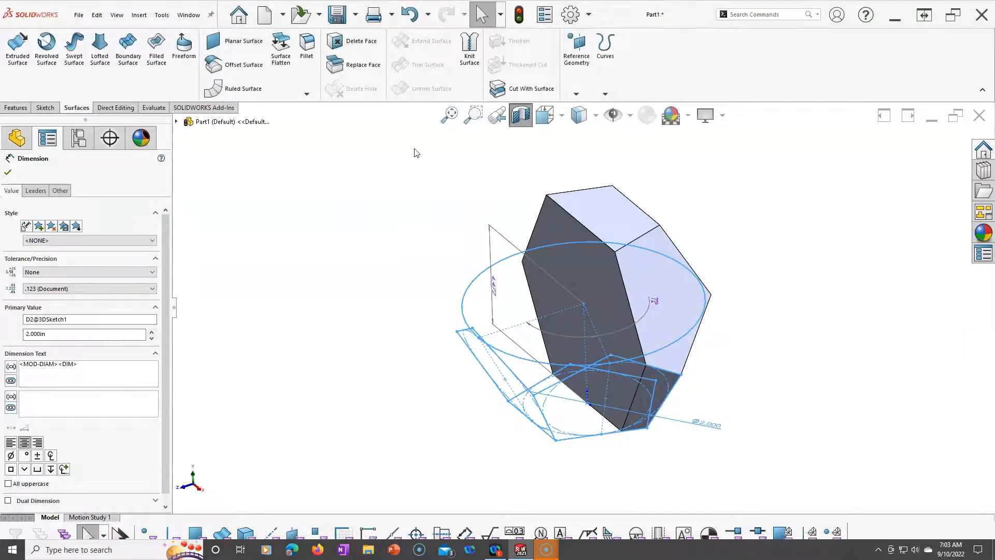
{"action": "left_click", "coordinate": [520, 15]}
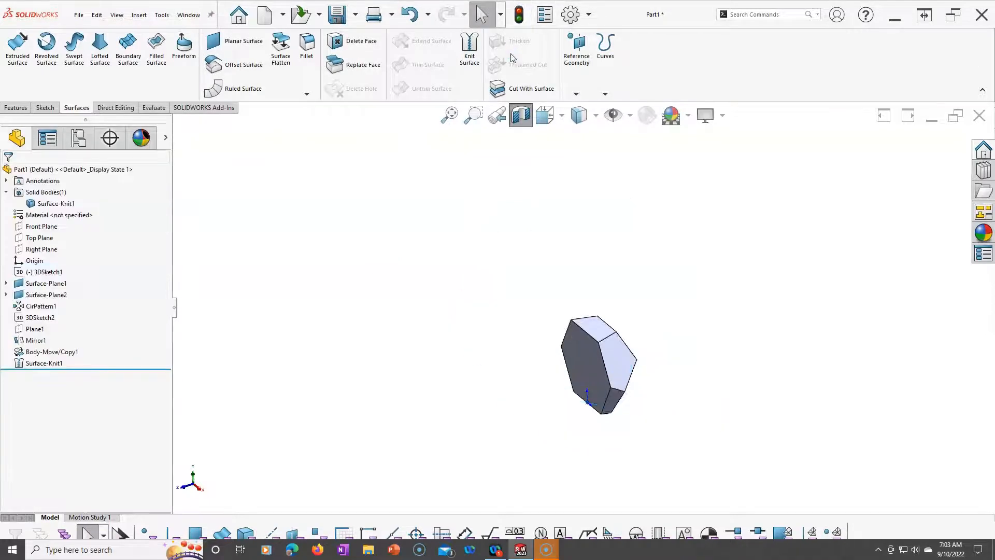
- Turn off the section view and show the whole dodecahedron from the front
{"action": "middle_click_drag", "start_coordinate": [538, 173], "coordinate": [502, 155]}
{"action": "left_click", "coordinate": [523, 111]}
{"action": "left_click", "coordinate": [515, 228]}
{"action": "key", "text": "ctrl+1"}
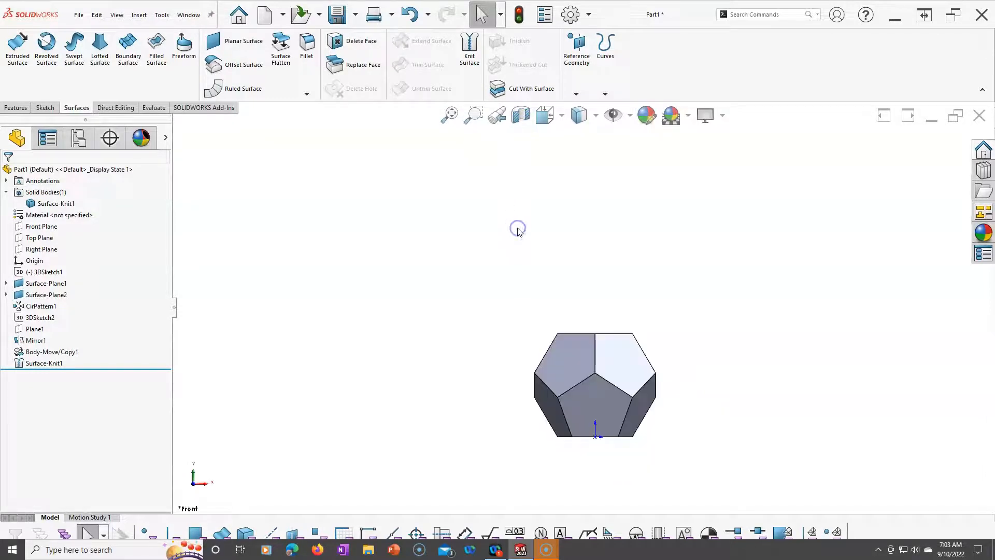
{"action": "left_click", "coordinate": [517, 229]}
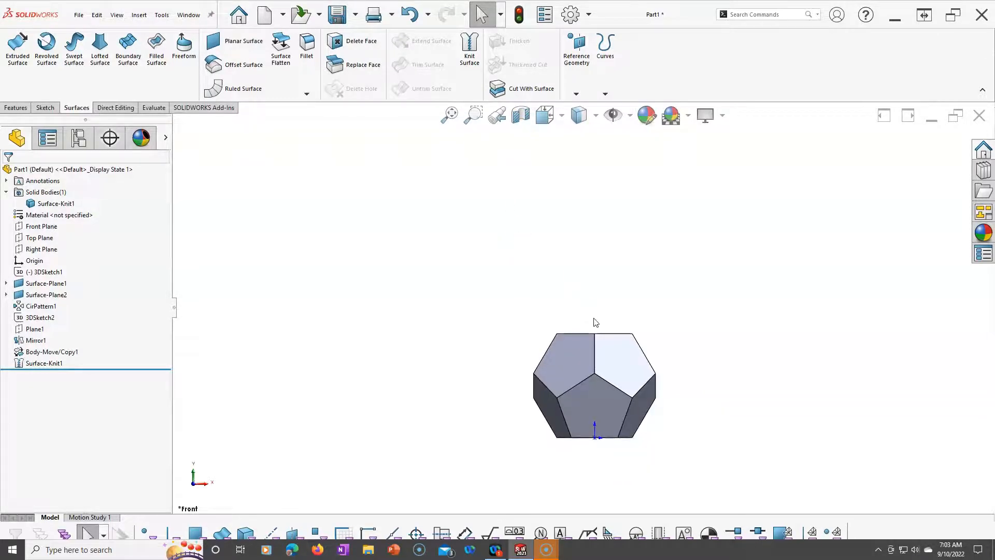
{"action": "scroll", "coordinate": [596, 438], "scroll_direction": "down", "scroll_amount": 5}
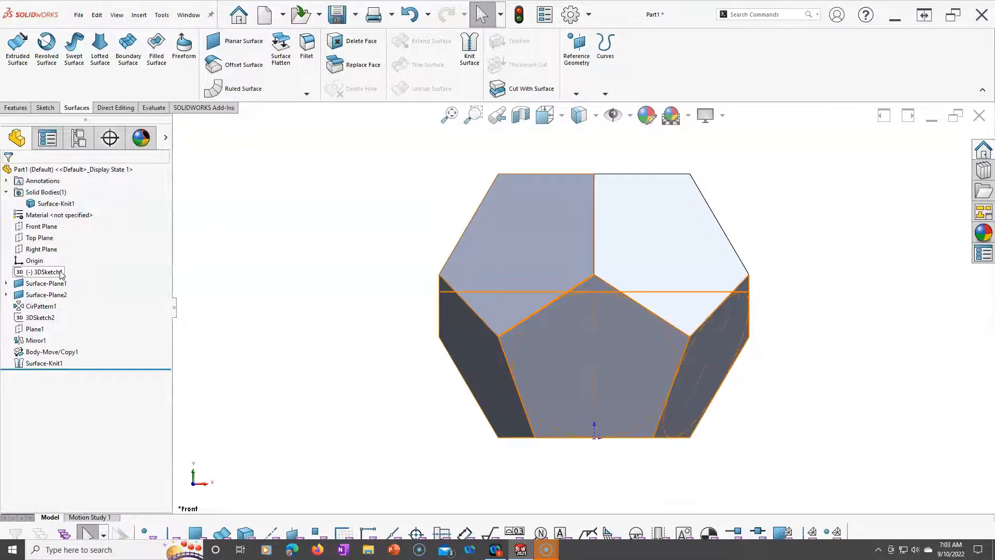
{"action": "mouse_move", "coordinate": [52, 227]}
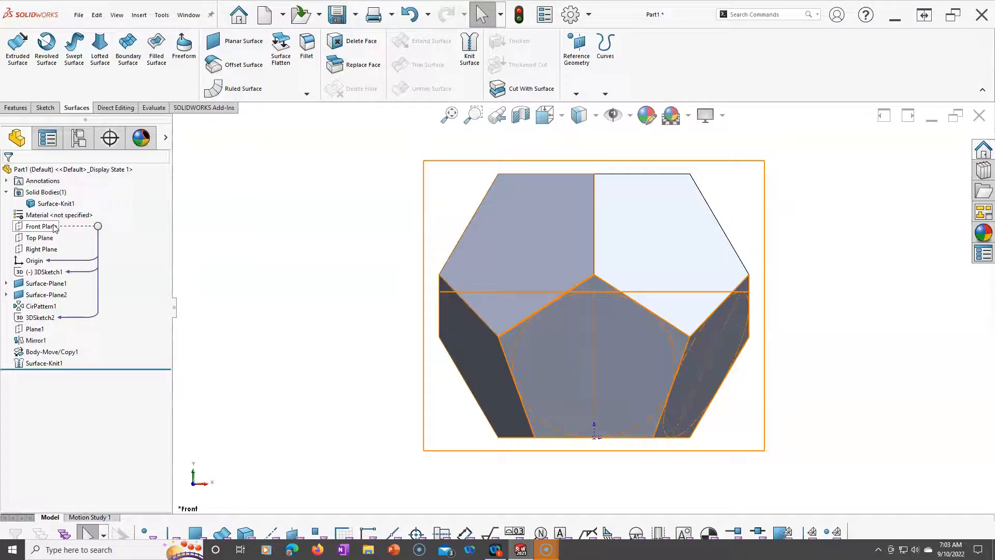
{"action": "left_click", "coordinate": [52, 227]}
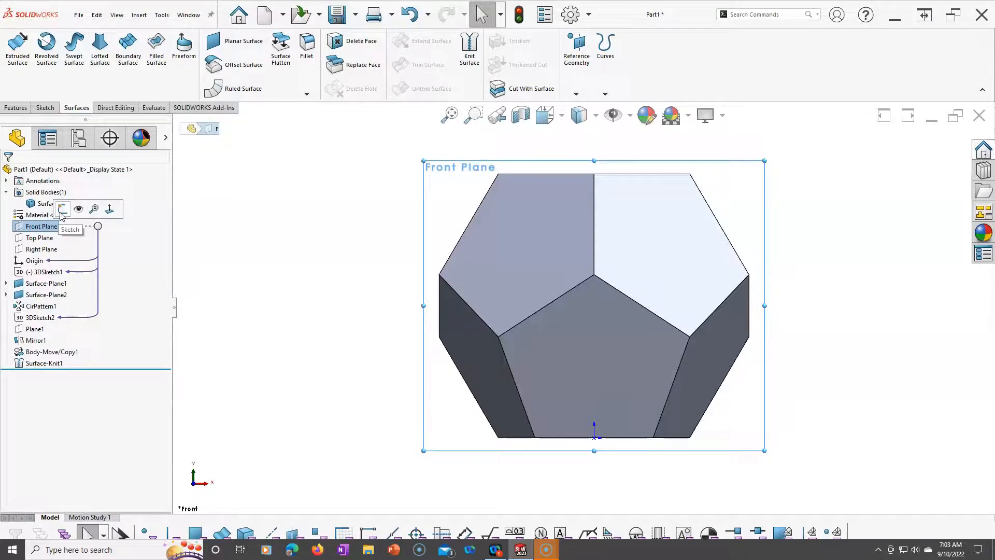
{"action": "left_click", "coordinate": [218, 269]}
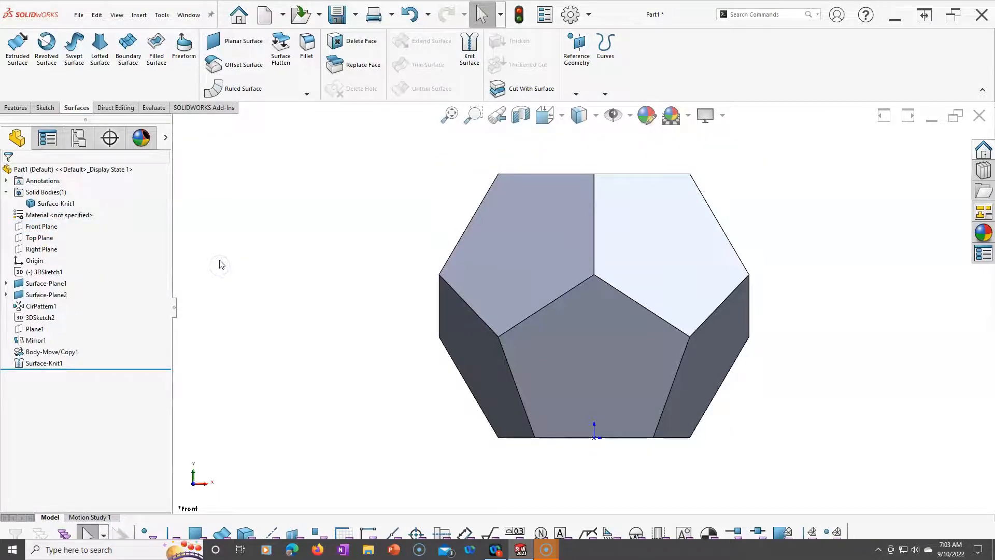
- In a new sketch on the Right Plane, draw a vertical centerline about 3.24 in long from the origin to the dodecahedron's top face
{"action": "left_click", "coordinate": [37, 249]}
{"action": "middle_click_drag", "start_coordinate": [289, 291], "coordinate": [210, 305]}
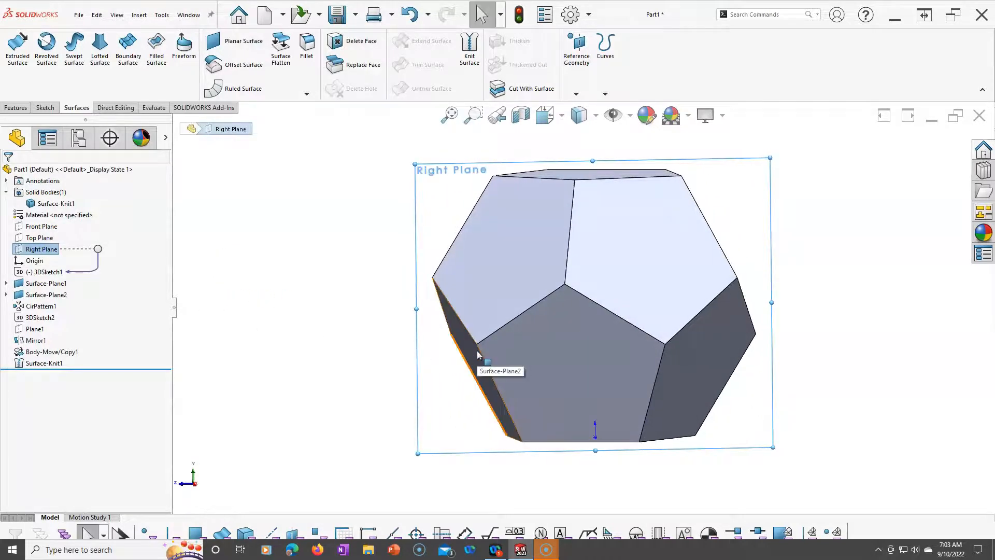
{"action": "mouse_move", "coordinate": [401, 332]}
{"action": "middle_mouse_down"}
{"action": "mouse_move", "coordinate": [382, 327]}
{"action": "mouse_move", "coordinate": [417, 332]}
{"action": "middle_mouse_up"}
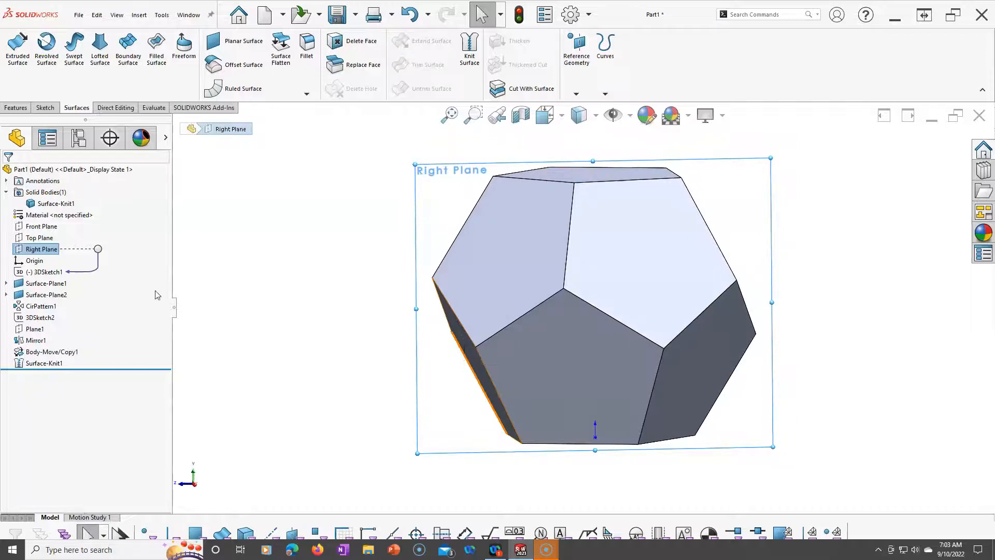
{"action": "right_click", "coordinate": [23, 253]}
{"action": "left_click", "coordinate": [29, 241]}
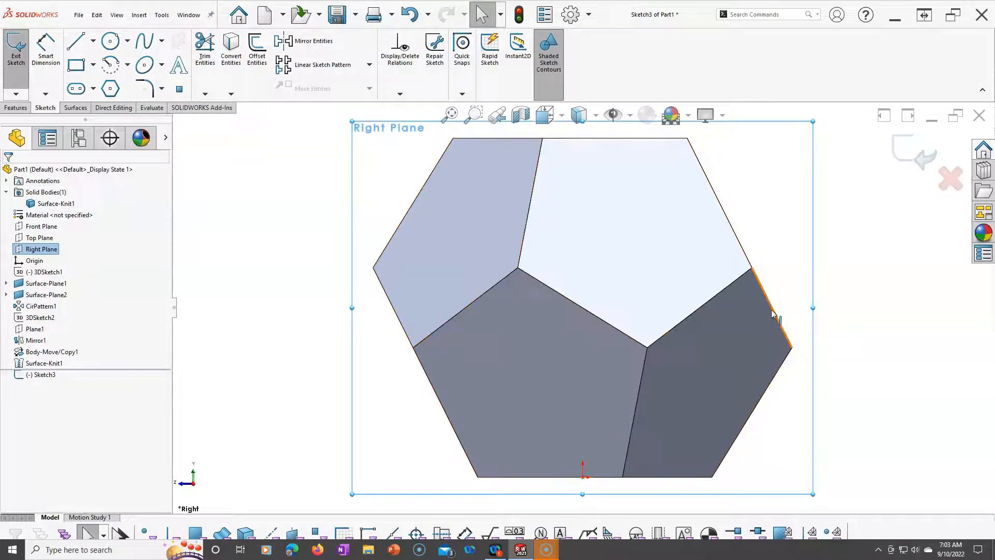
{"action": "right_click", "coordinate": [357, 277]}
{"action": "left_click", "coordinate": [489, 293]}
{"action": "left_click", "coordinate": [492, 325]}
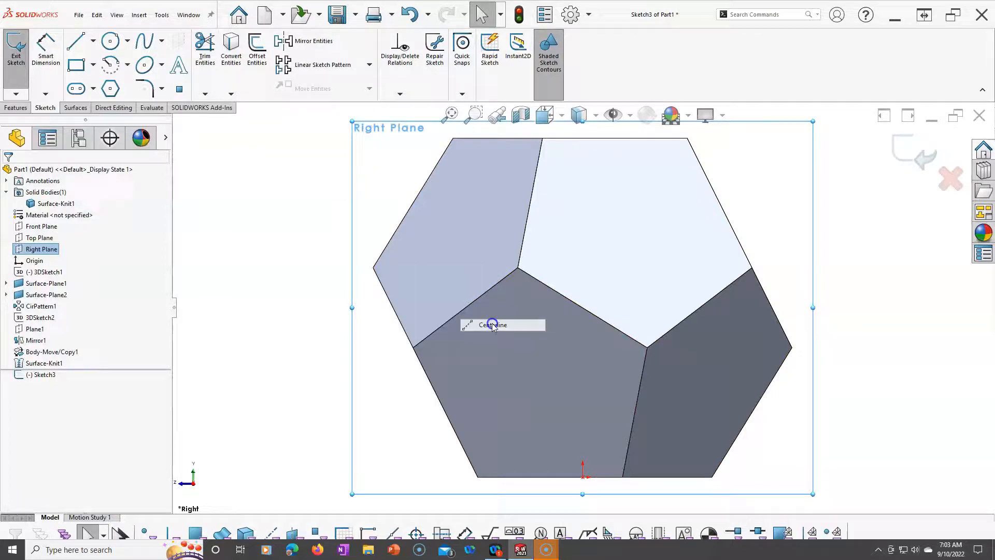
{"action": "left_click", "coordinate": [583, 476]}
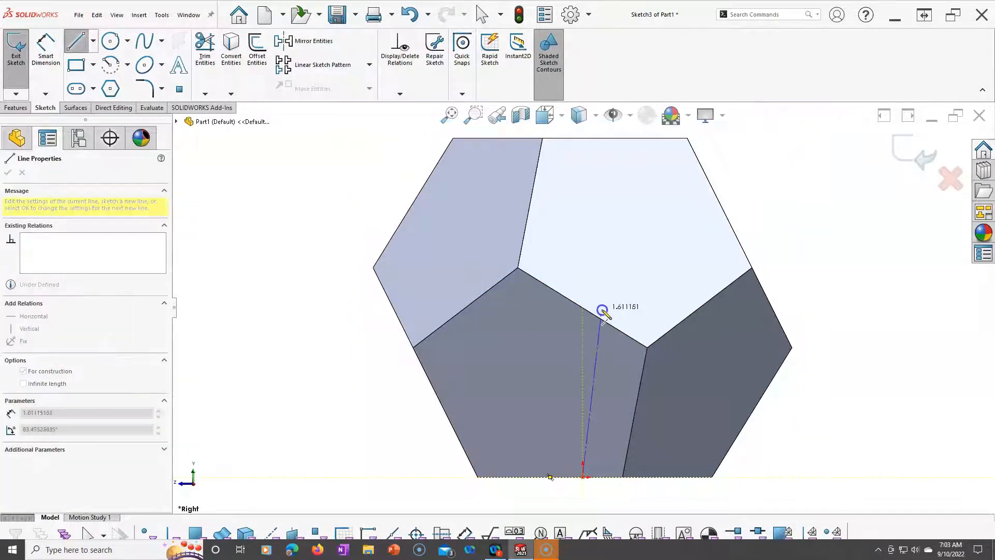
{"action": "left_click", "coordinate": [586, 139]}
{"action": "right_click", "coordinate": [627, 182]}
{"action": "left_click", "coordinate": [647, 182]}
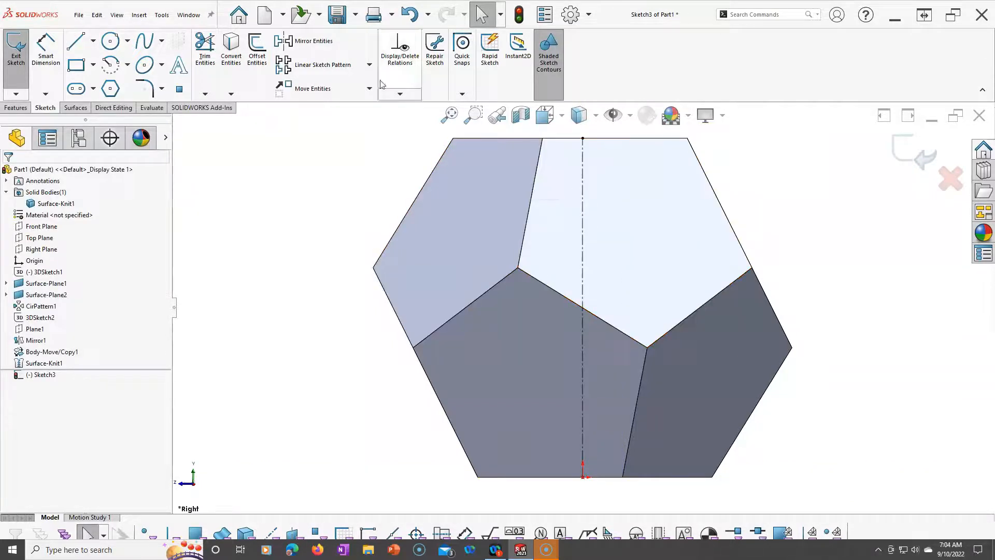
- Sketch a 180° centerpoint arc of about 1.618 in radius, centred on the centerline's midpoint and joining its two ends
{"action": "left_click", "coordinate": [127, 66]}
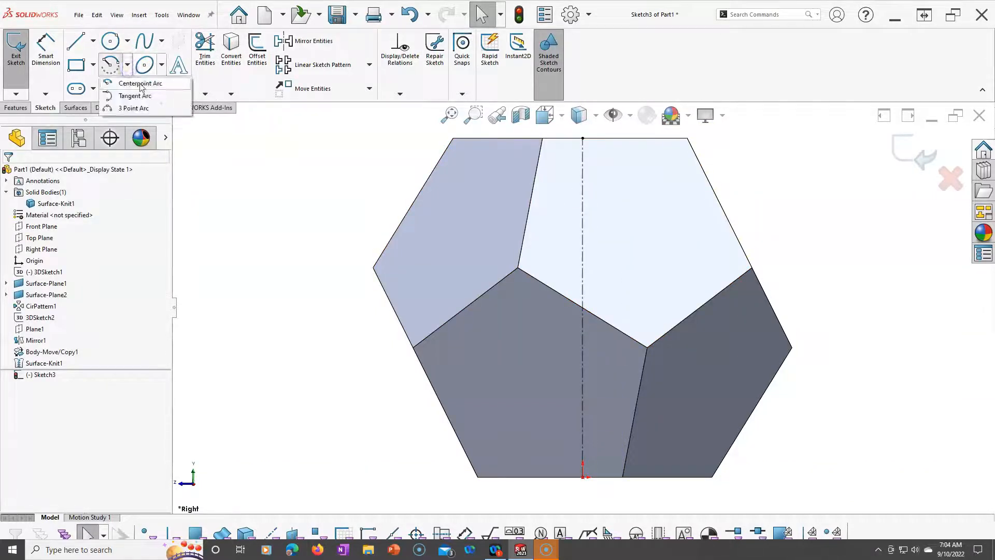
{"action": "left_click", "coordinate": [140, 77]}
{"action": "left_click", "coordinate": [582, 308]}
{"action": "left_click", "coordinate": [583, 139]}
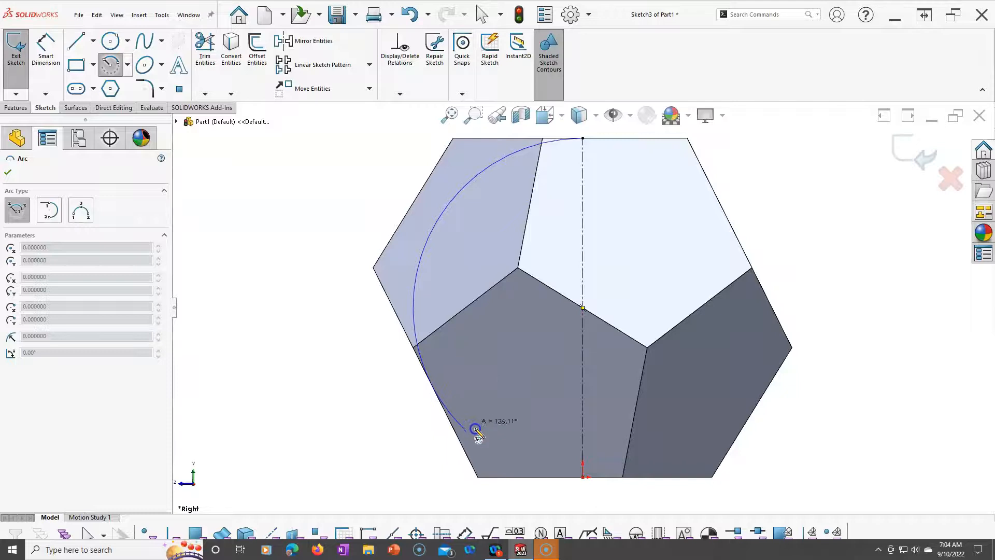
{"action": "left_click", "coordinate": [583, 477]}
{"action": "right_click", "coordinate": [305, 400]}
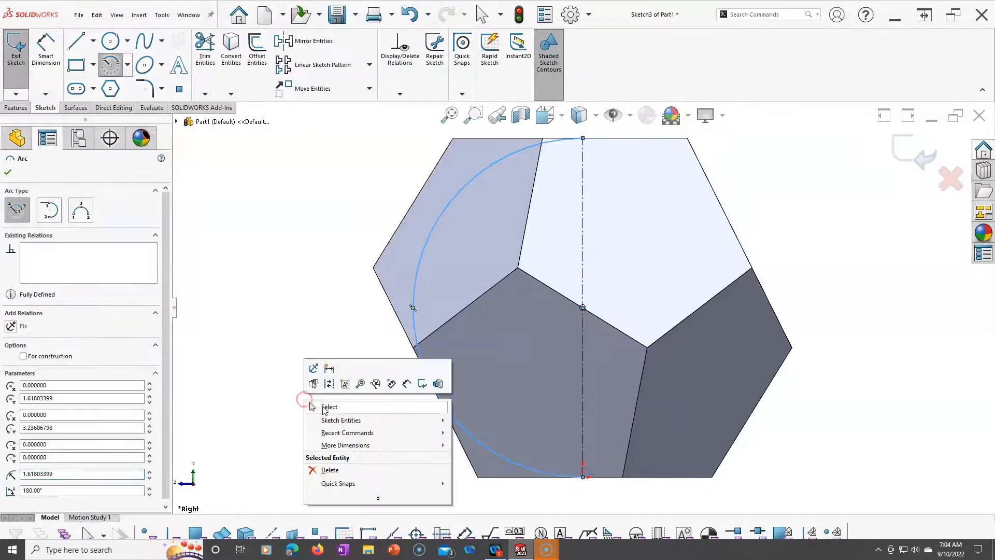
{"action": "left_click", "coordinate": [325, 409]}
- Create a revolved surface by turning the semicircular arc 360° about the centerline
{"action": "middle_click_drag", "start_coordinate": [324, 406], "coordinate": [351, 394]}
{"action": "scroll", "coordinate": [350, 386], "scroll_direction": "up", "scroll_amount": 2}
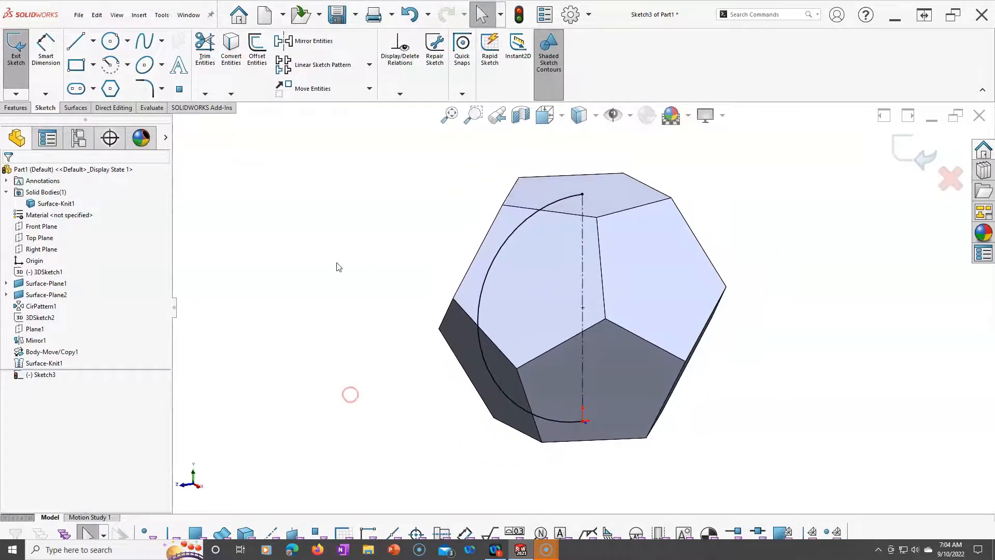
{"action": "middle_click_drag", "start_coordinate": [342, 245], "coordinate": [335, 248]}
{"action": "left_click", "coordinate": [77, 108]}
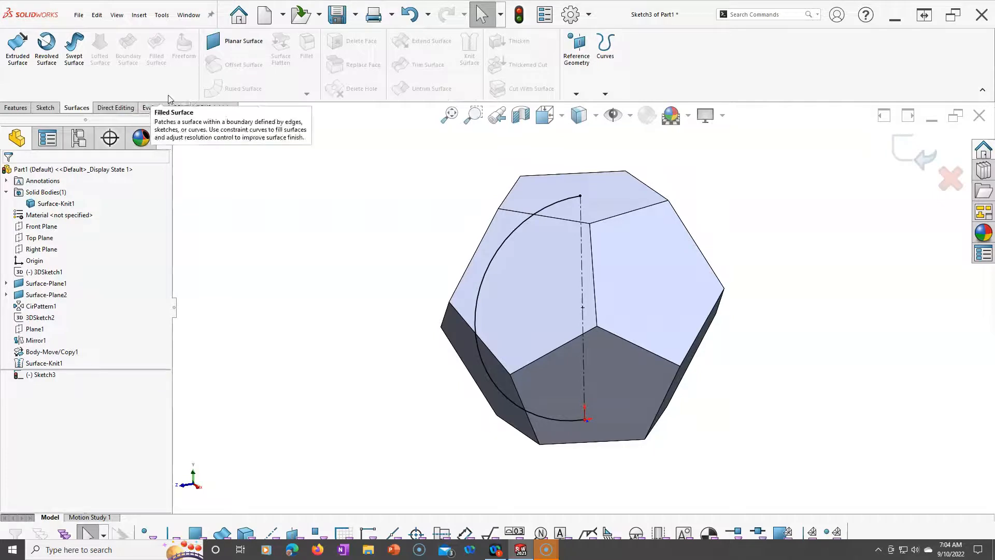
{"action": "left_click", "coordinate": [47, 47]}
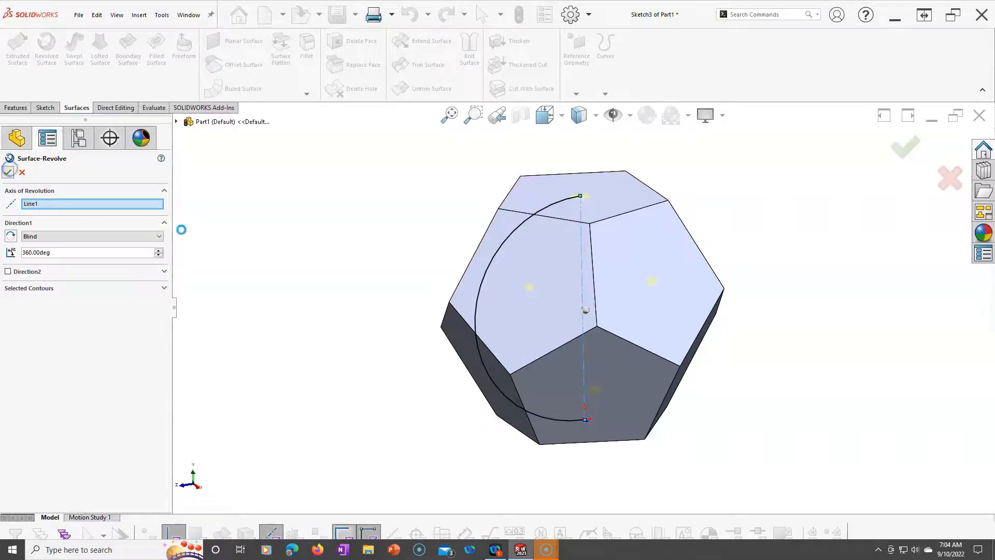
{"action": "left_click", "coordinate": [9, 171]}
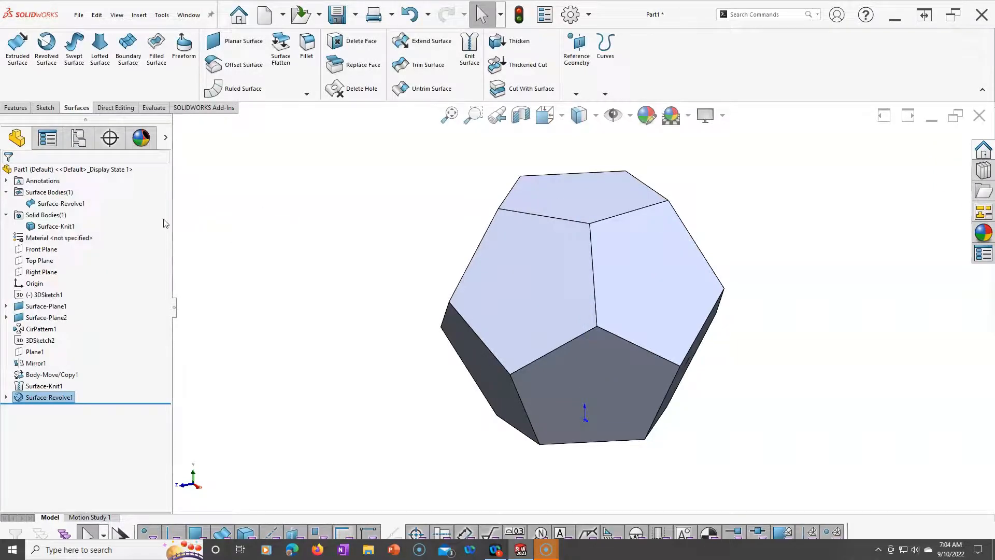
- Make the knitted solid body transparent through its display settings
{"action": "left_click_drag", "start_coordinate": [171, 195], "coordinate": [237, 212]}
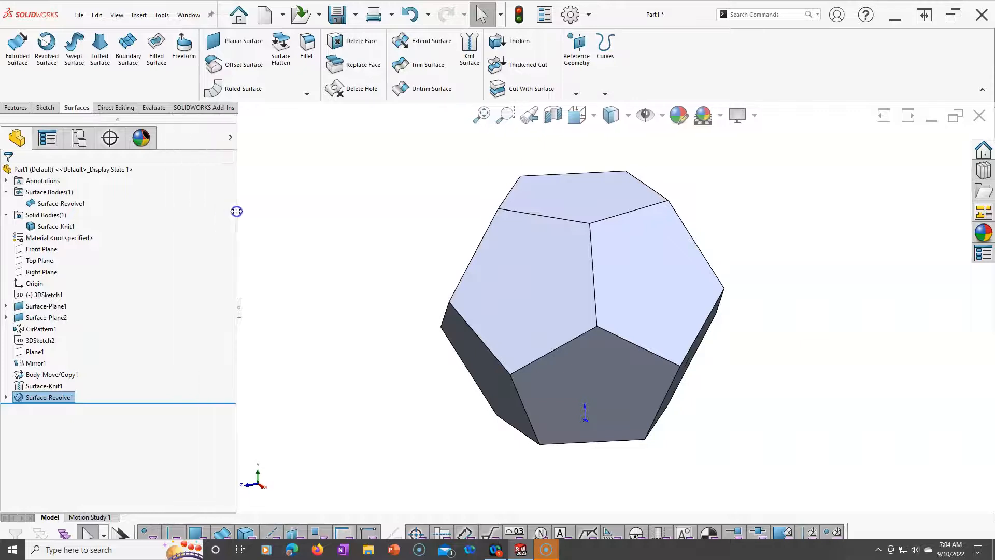
{"action": "left_click", "coordinate": [230, 138]}
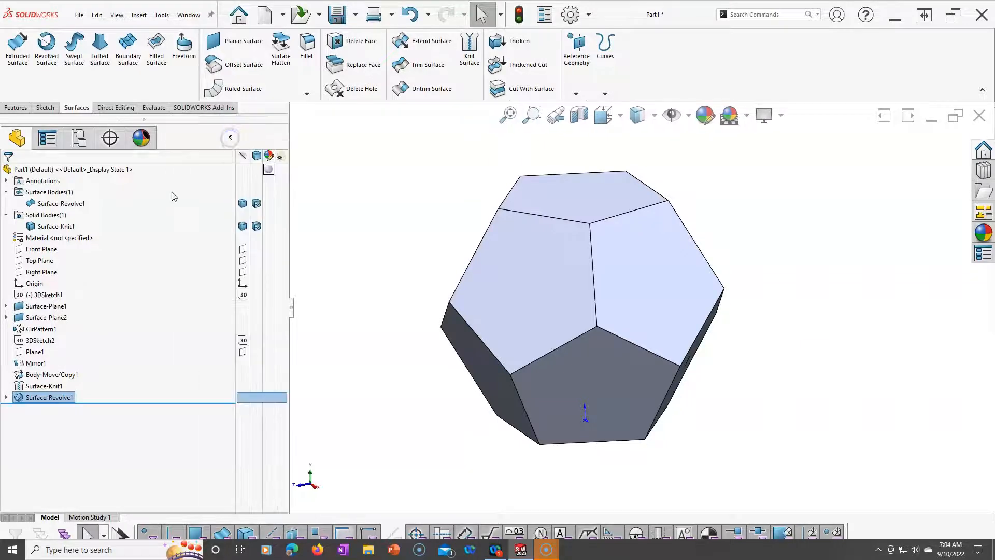
{"action": "left_click", "coordinate": [283, 228]}
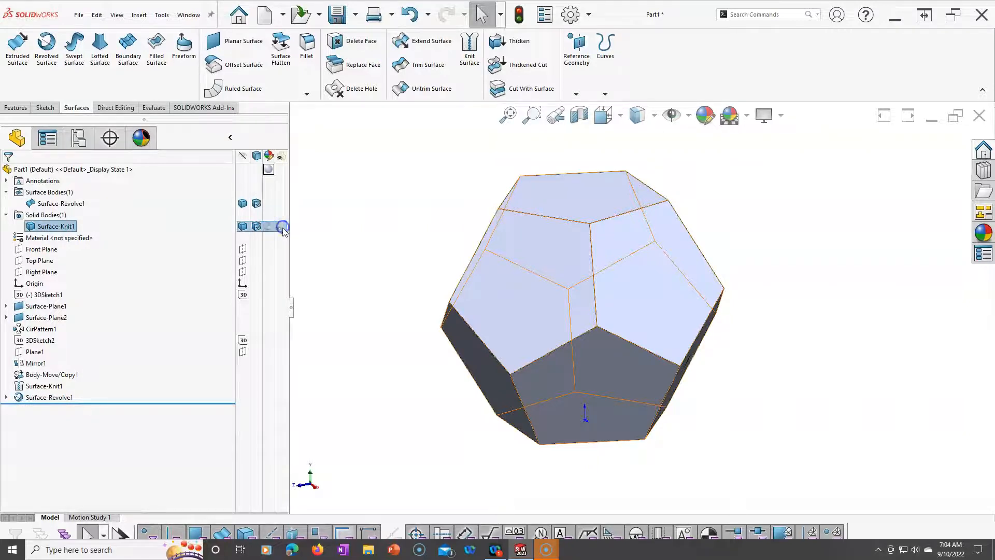
{"action": "left_click", "coordinate": [356, 251]}
{"action": "left_click", "coordinate": [283, 227]}
{"action": "left_click", "coordinate": [336, 256]}
{"action": "middle_click_drag", "start_coordinate": [334, 251], "coordinate": [364, 225]}
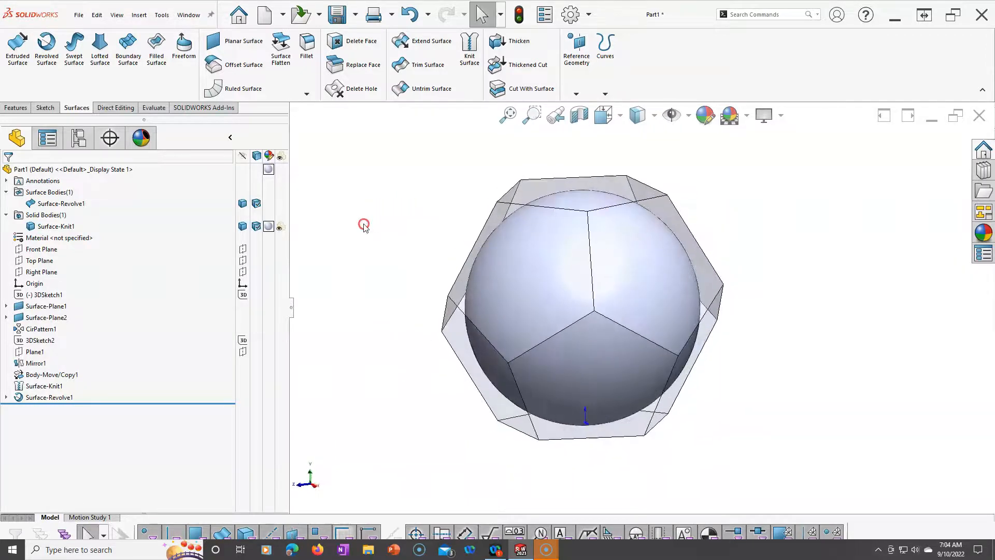
{"action": "left_click", "coordinate": [231, 135]}
{"action": "left_click_drag", "start_coordinate": [237, 196], "coordinate": [183, 197]}
- Section the sphere and the transparent dodecahedron along the Front Plane
{"action": "mouse_move", "coordinate": [343, 267]}
{"action": "middle_mouse_down"}
{"action": "mouse_move", "coordinate": [343, 240]}
{"action": "mouse_move", "coordinate": [351, 266]}
{"action": "middle_mouse_up"}
{"action": "scroll", "coordinate": [424, 297], "scroll_direction": "down", "scroll_amount": 1}
{"action": "middle_click_drag", "start_coordinate": [425, 297], "coordinate": [408, 295]}
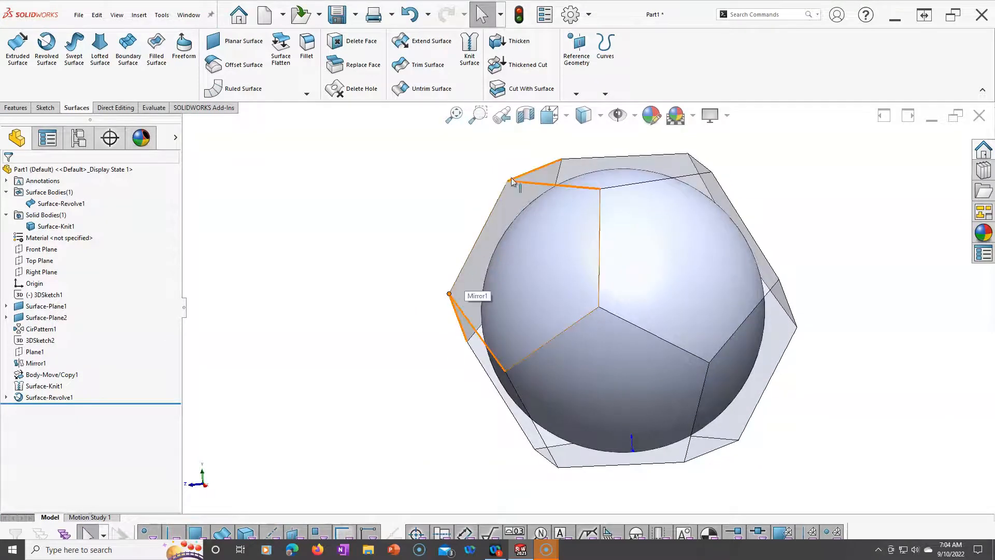
{"action": "middle_click_drag", "start_coordinate": [401, 237], "coordinate": [574, 324]}
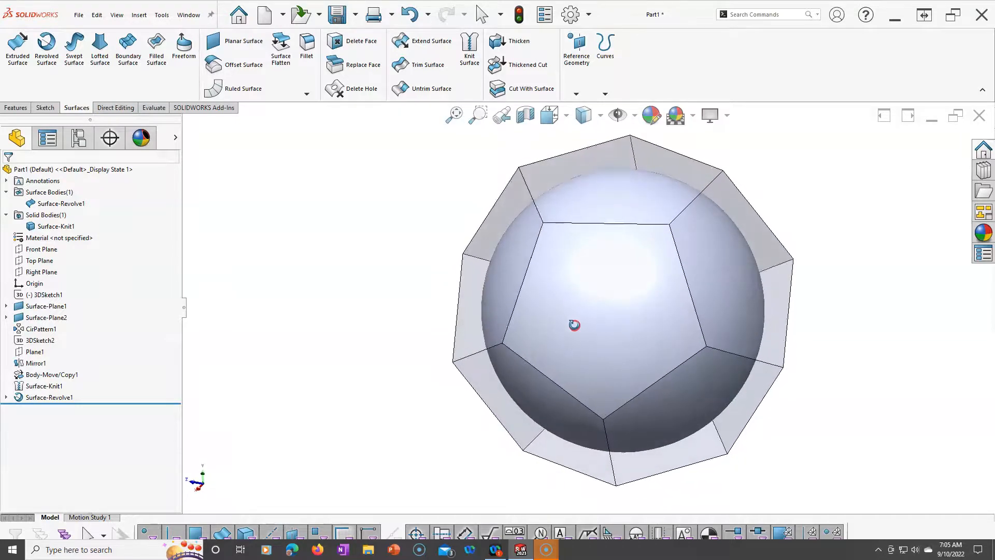
{"action": "left_click", "coordinate": [429, 273]}
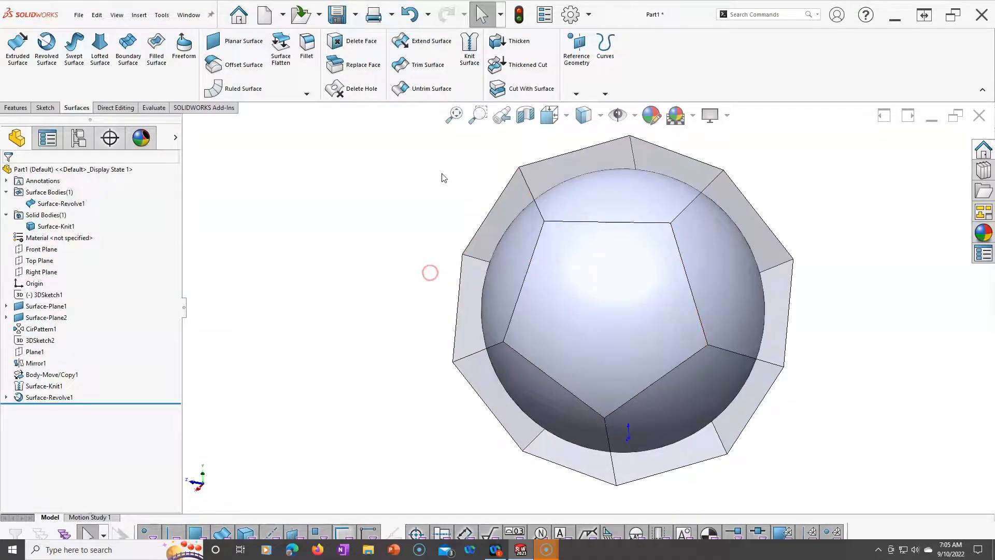
{"action": "left_click", "coordinate": [525, 115]}
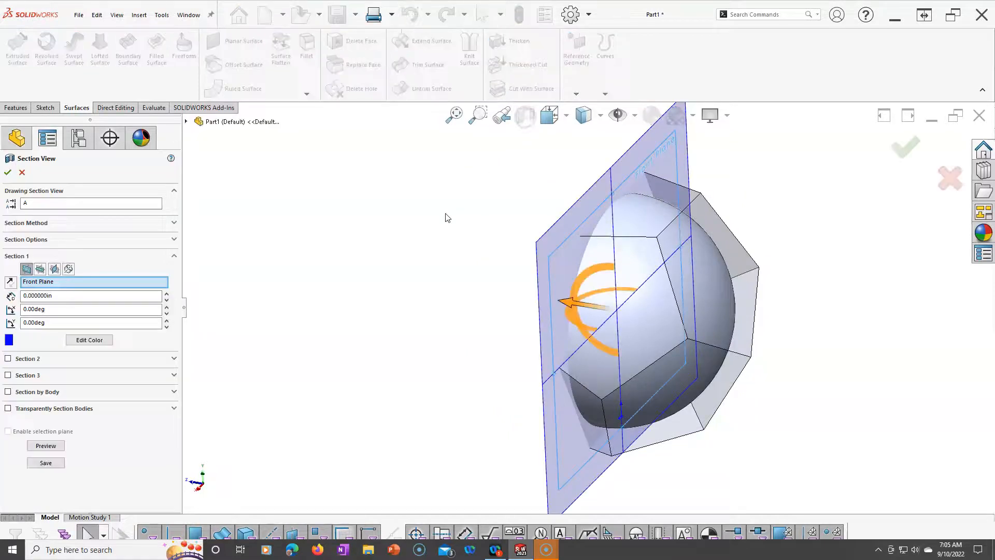
{"action": "middle_click_drag", "start_coordinate": [447, 215], "coordinate": [537, 194]}
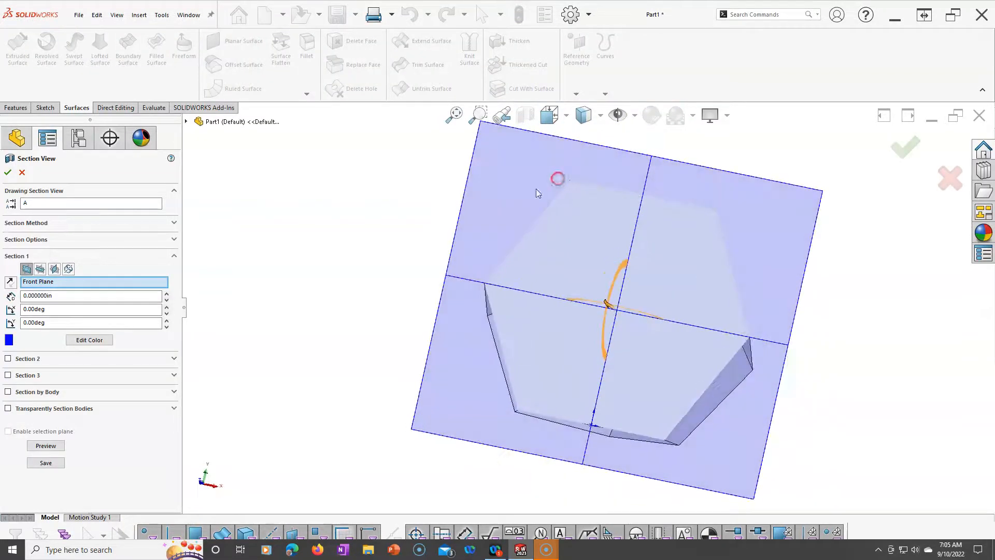
{"action": "left_click", "coordinate": [8, 172]}
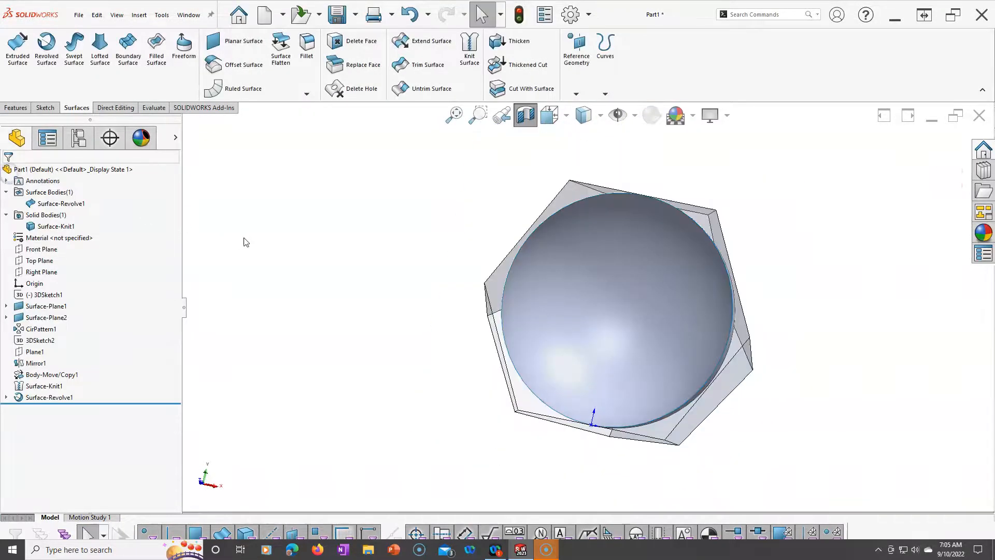
- Examine the sectioned model from several angles to see how the sphere fits inside the dodecahedron's faces
{"action": "middle_click_drag", "start_coordinate": [256, 240], "coordinate": [209, 271]}
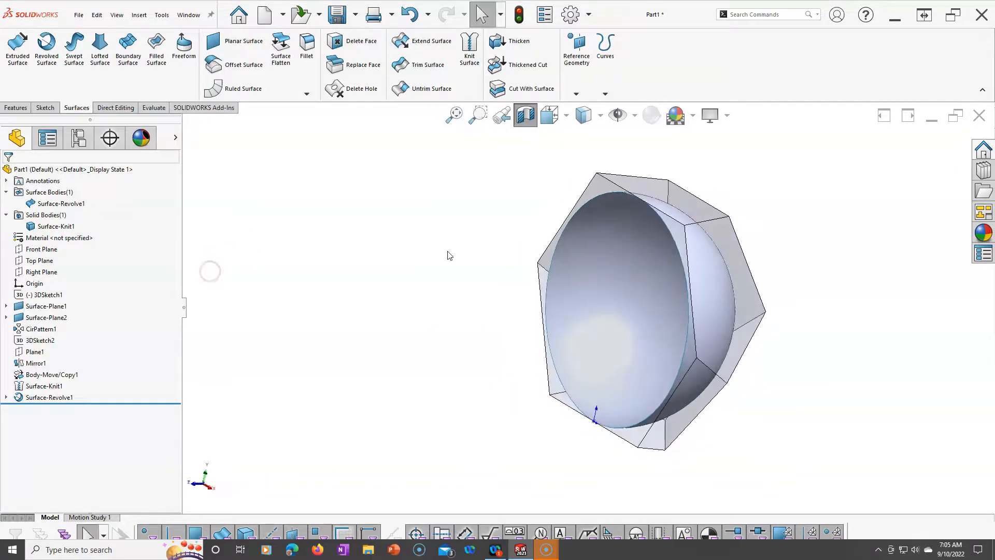
{"action": "middle_click_drag", "start_coordinate": [451, 249], "coordinate": [473, 231]}
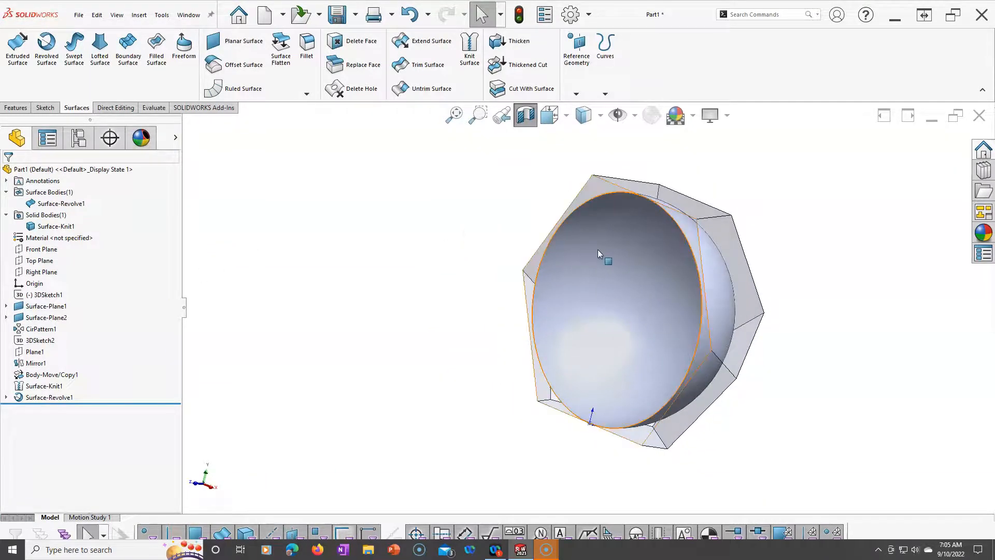
{"action": "middle_click_drag", "start_coordinate": [593, 254], "coordinate": [630, 172]}
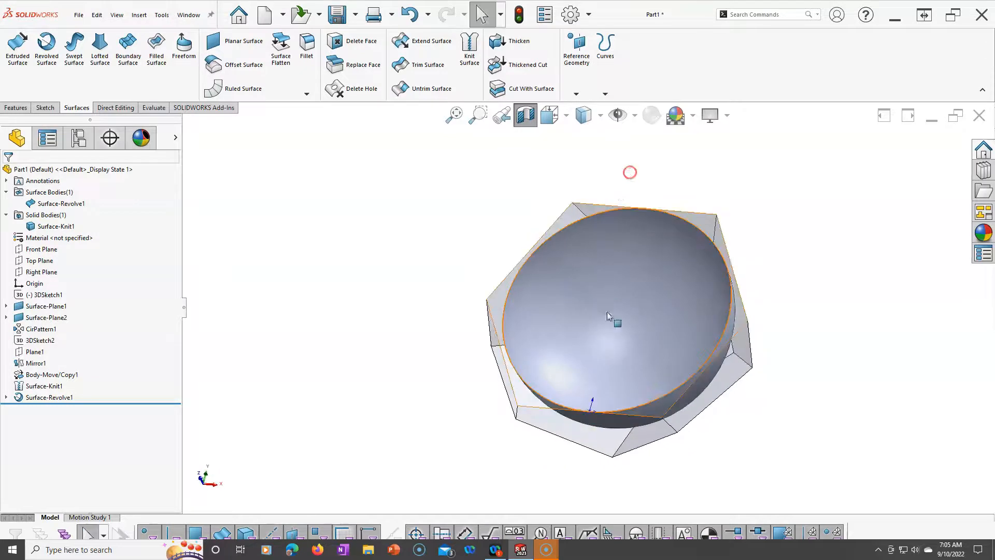
{"action": "scroll", "coordinate": [608, 312], "scroll_direction": "down", "scroll_amount": 2}
{"action": "middle_click_drag", "start_coordinate": [421, 255], "coordinate": [404, 279]}
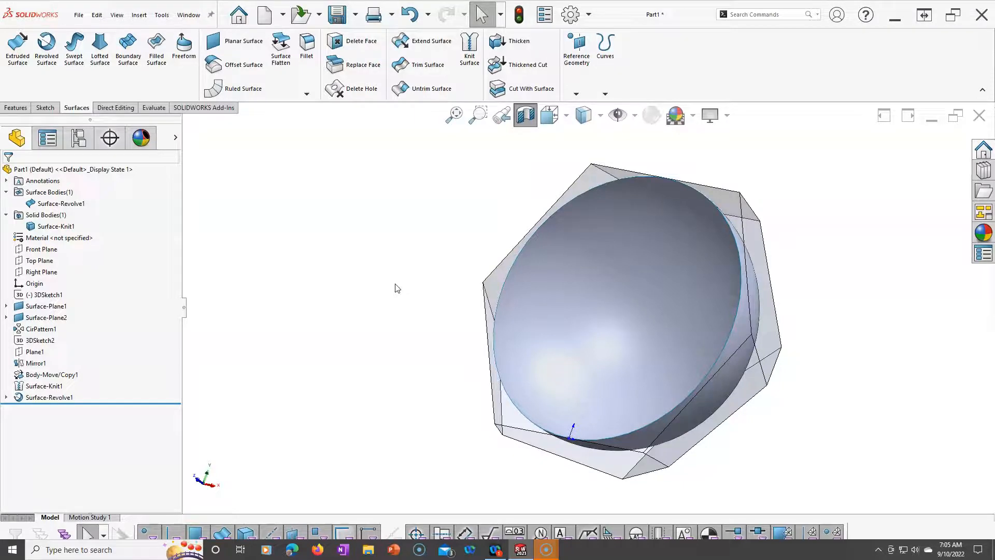
{"action": "middle_click_drag", "start_coordinate": [437, 281], "coordinate": [395, 356]}
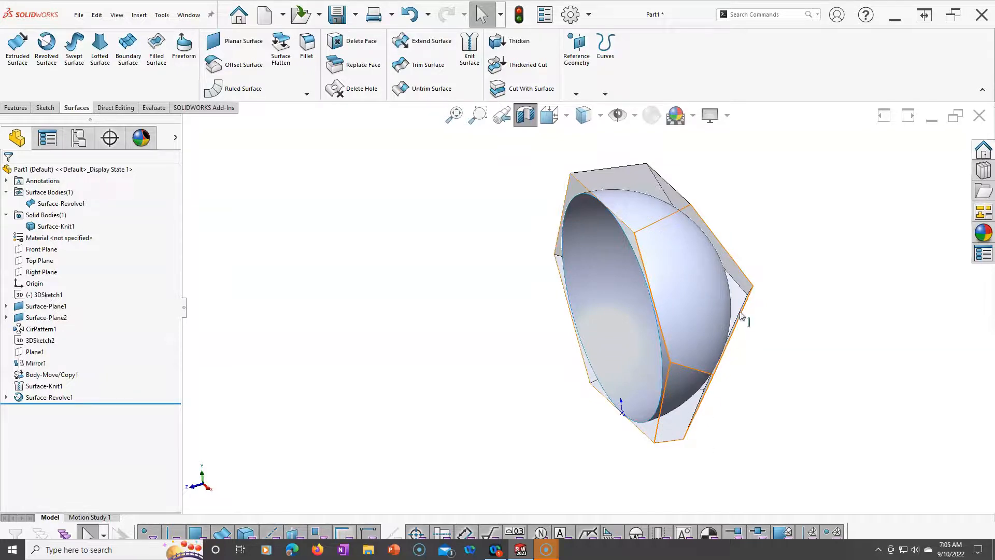
{"action": "mouse_move", "coordinate": [736, 298]}
{"action": "middle_mouse_down"}
{"action": "mouse_move", "coordinate": [746, 262]}
{"action": "mouse_move", "coordinate": [746, 313]}
{"action": "mouse_move", "coordinate": [747, 304]}
{"action": "middle_mouse_up"}
{"action": "scroll", "coordinate": [747, 301], "scroll_direction": "down", "scroll_amount": 1}
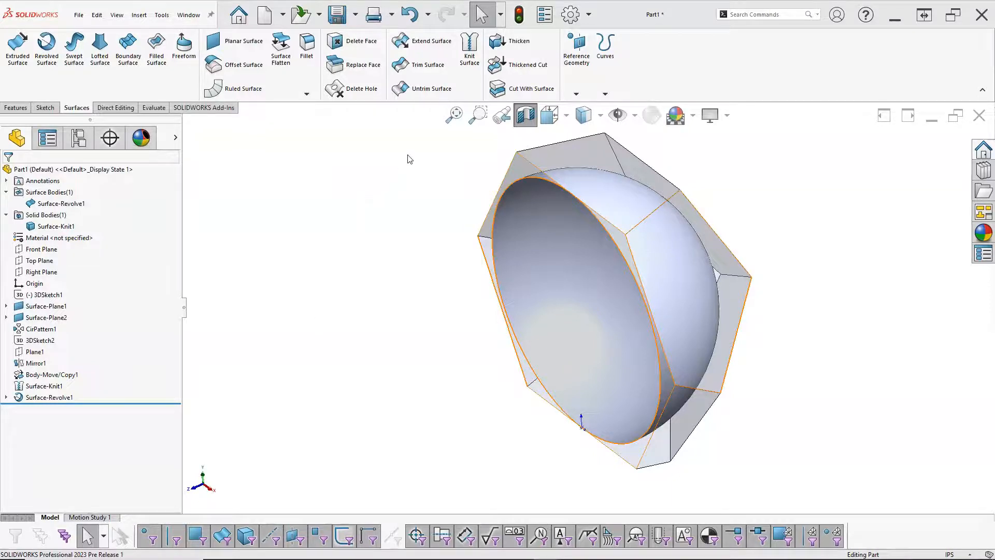
- Turn off the section view and inspect the complete sphere inside the transparent dodecahedron
{"action": "left_click", "coordinate": [525, 115]}
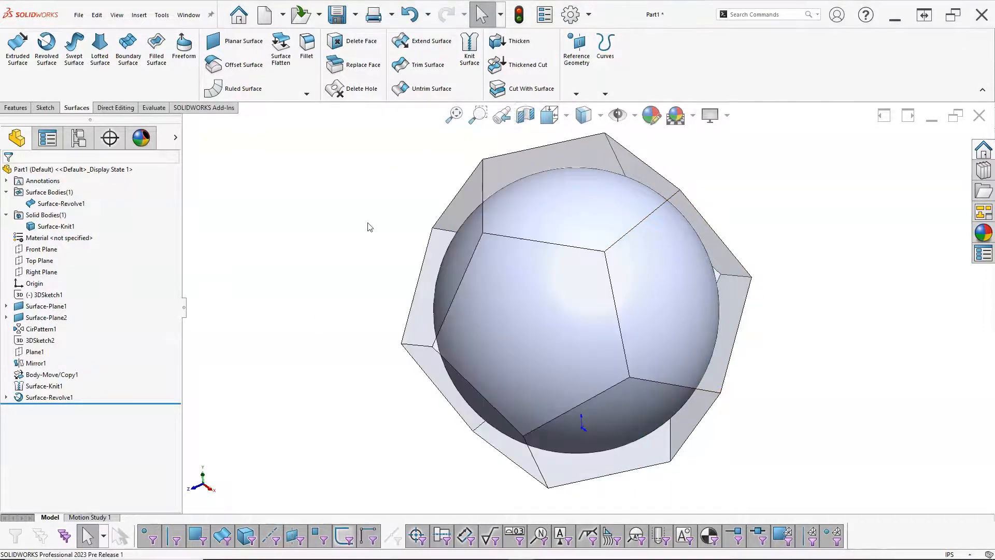
{"action": "middle_click_drag", "start_coordinate": [369, 223], "coordinate": [403, 222]}
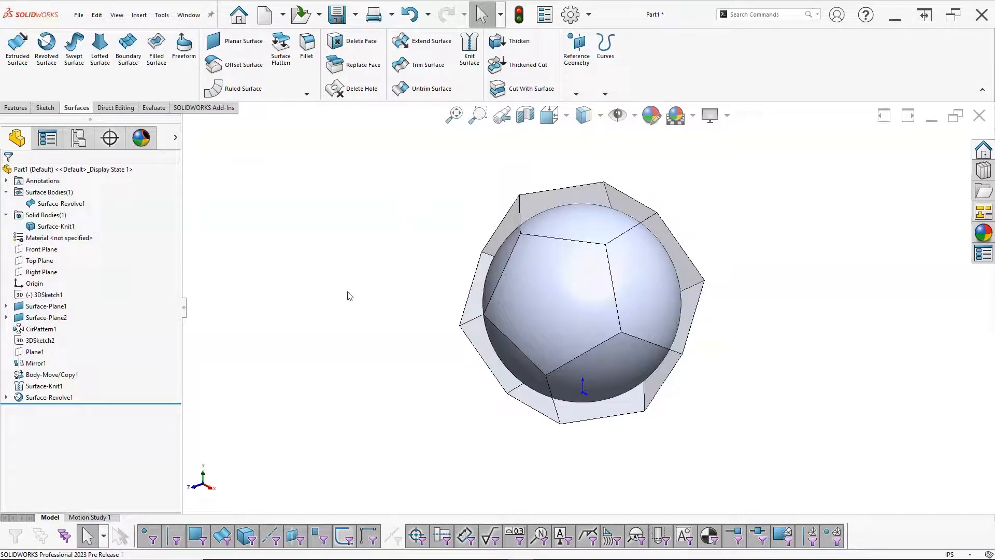
{"action": "middle_click_drag", "start_coordinate": [350, 296], "coordinate": [351, 300]}
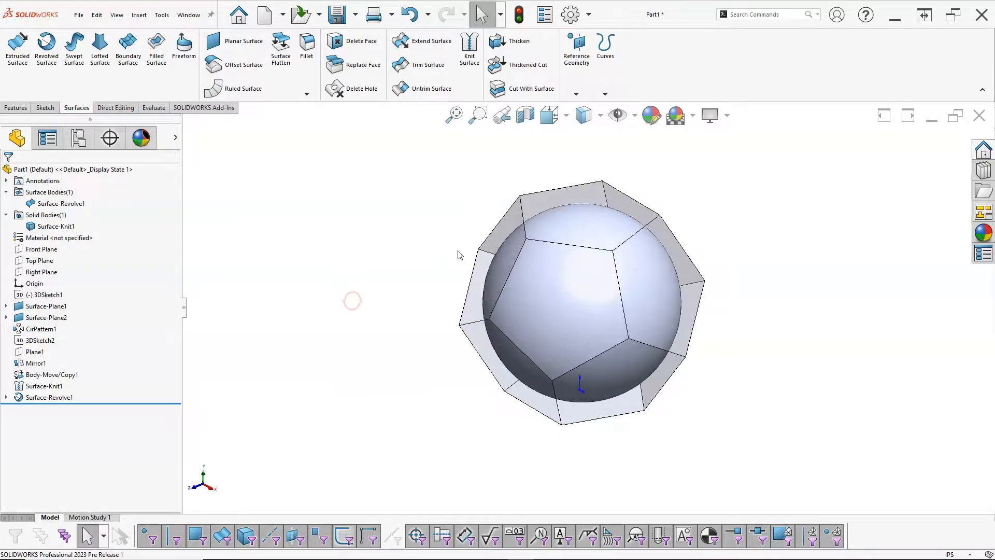
{"action": "scroll", "coordinate": [699, 236], "scroll_direction": "down", "scroll_amount": 2}
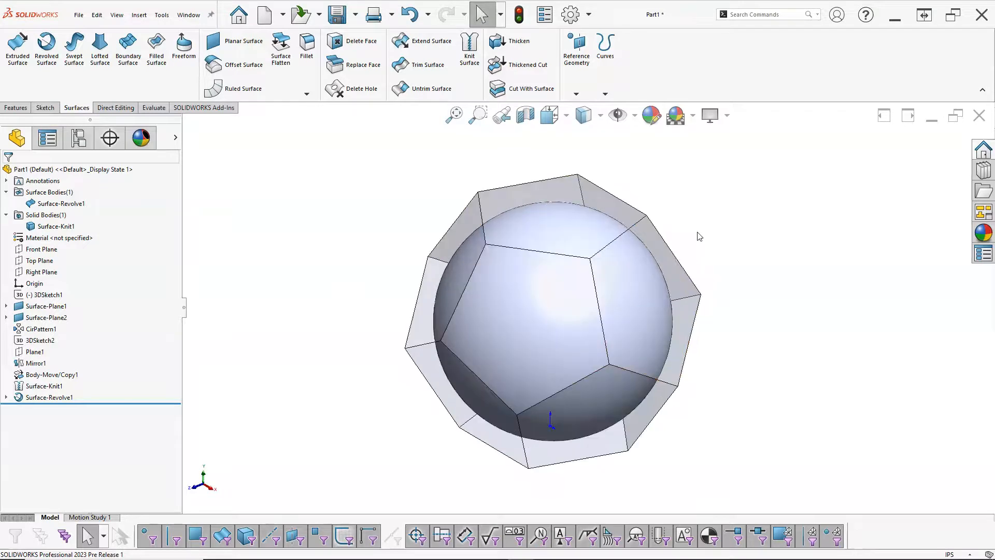